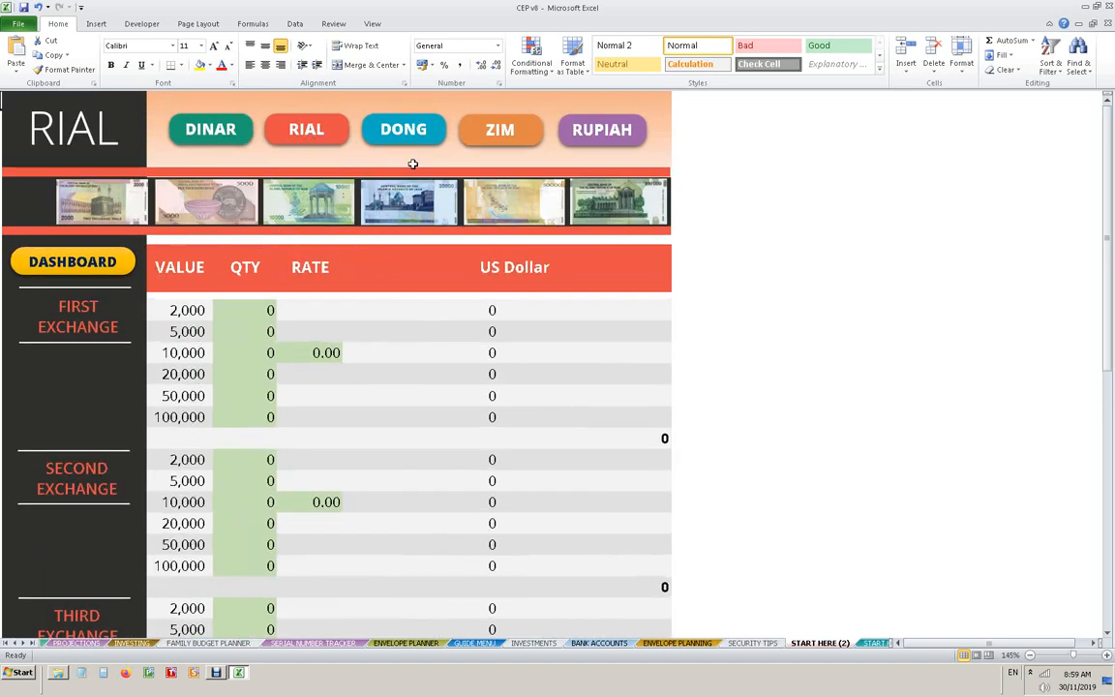
- Look through the Dong, Zim, Rupiah and Rial currency sheets, ending on the Dinar sheet
{"action": "left_click", "coordinate": [368, 126]}
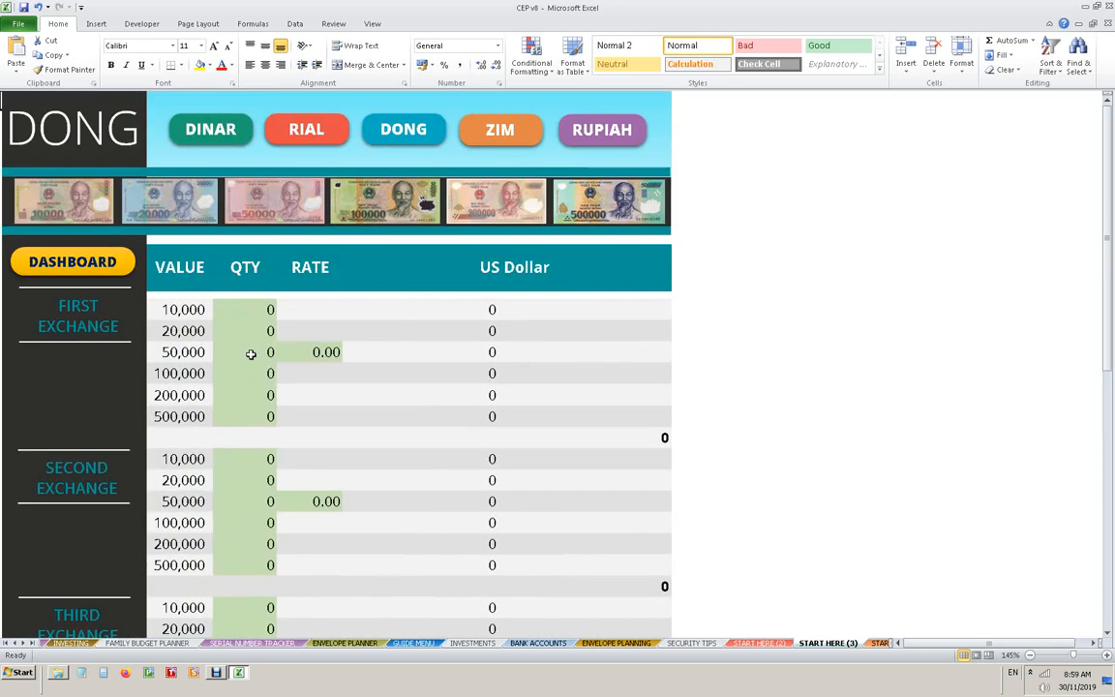
{"action": "left_click", "coordinate": [480, 136]}
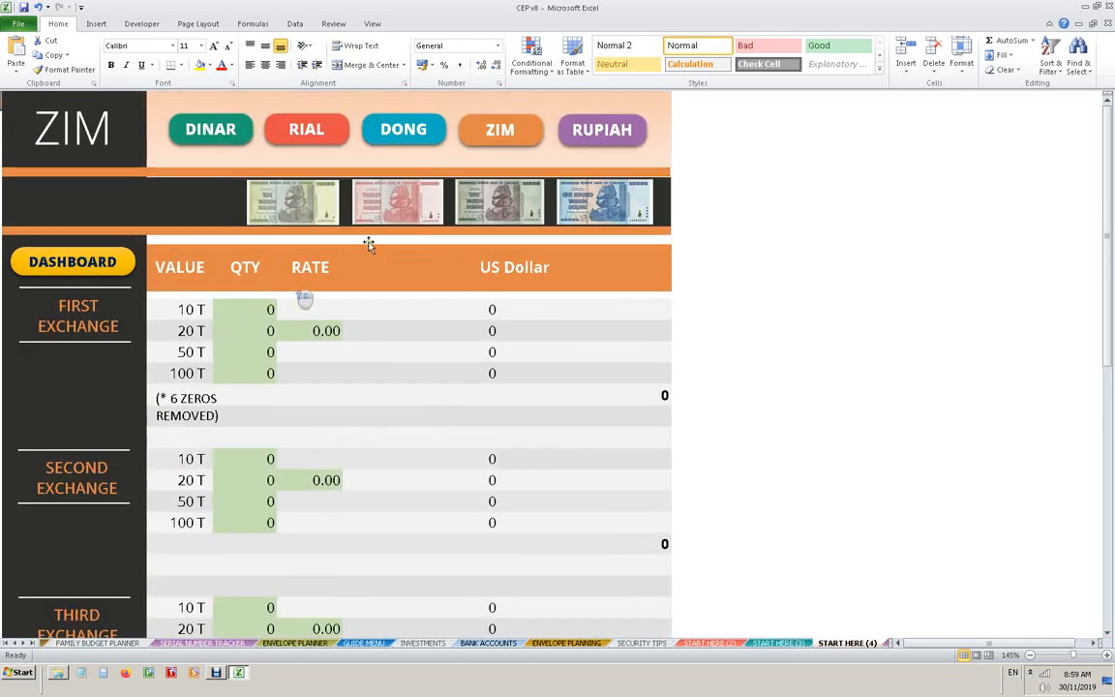
{"action": "left_click", "coordinate": [581, 128]}
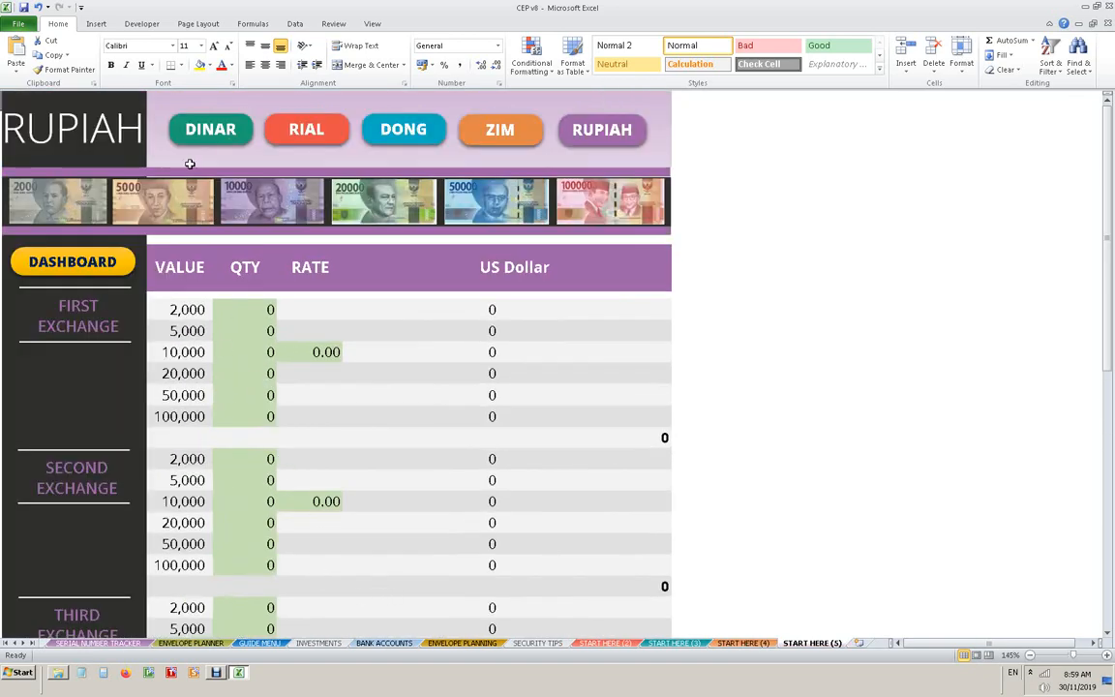
{"action": "left_click", "coordinate": [505, 129]}
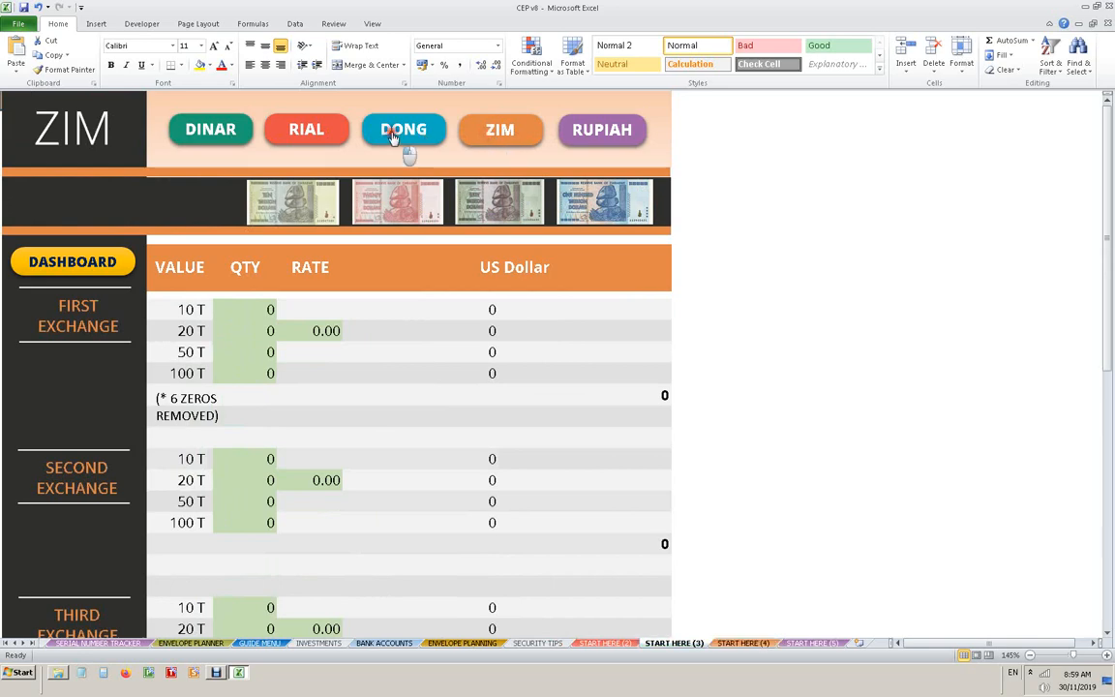
{"action": "left_click", "coordinate": [308, 130]}
{"action": "left_click", "coordinate": [233, 134]}
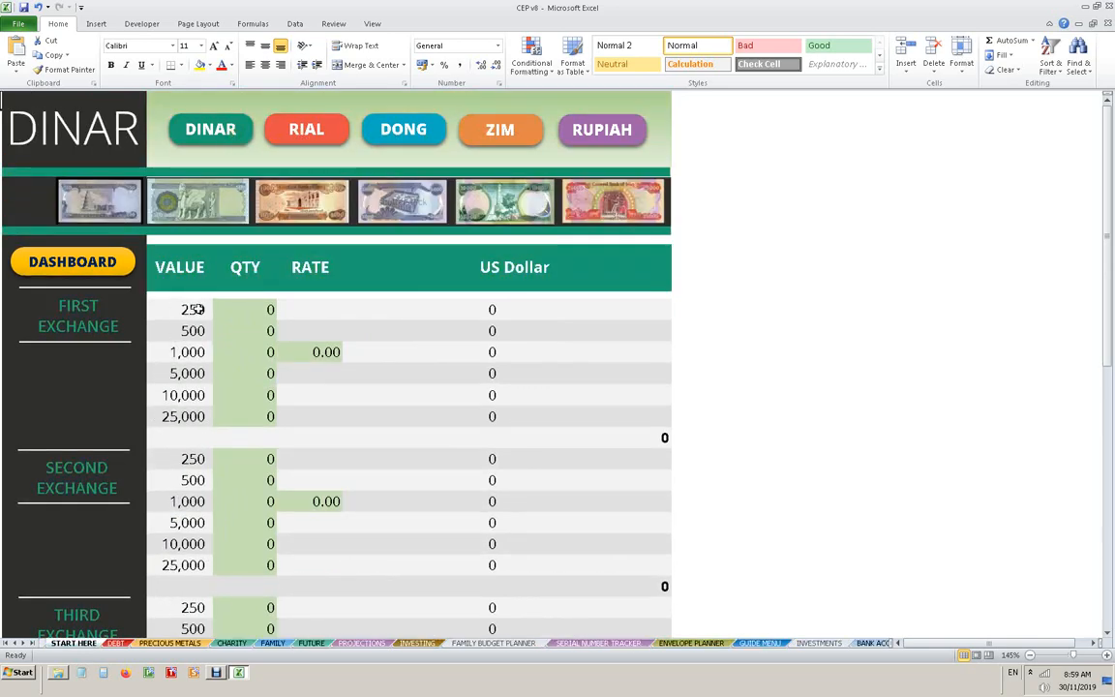
- Examine the four exchange sections and the grand total row of the Dinar sheet
{"action": "scroll", "coordinate": [252, 417], "scroll_direction": "down", "scroll_amount": 1}
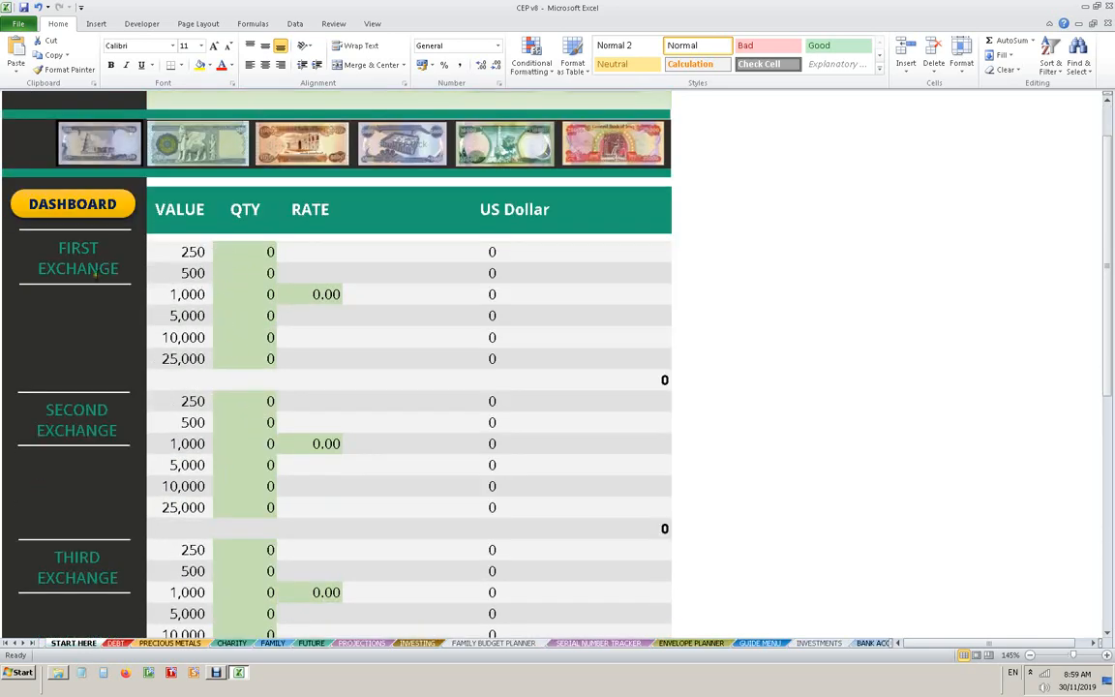
{"action": "scroll", "coordinate": [92, 411], "scroll_direction": "down", "scroll_amount": 2}
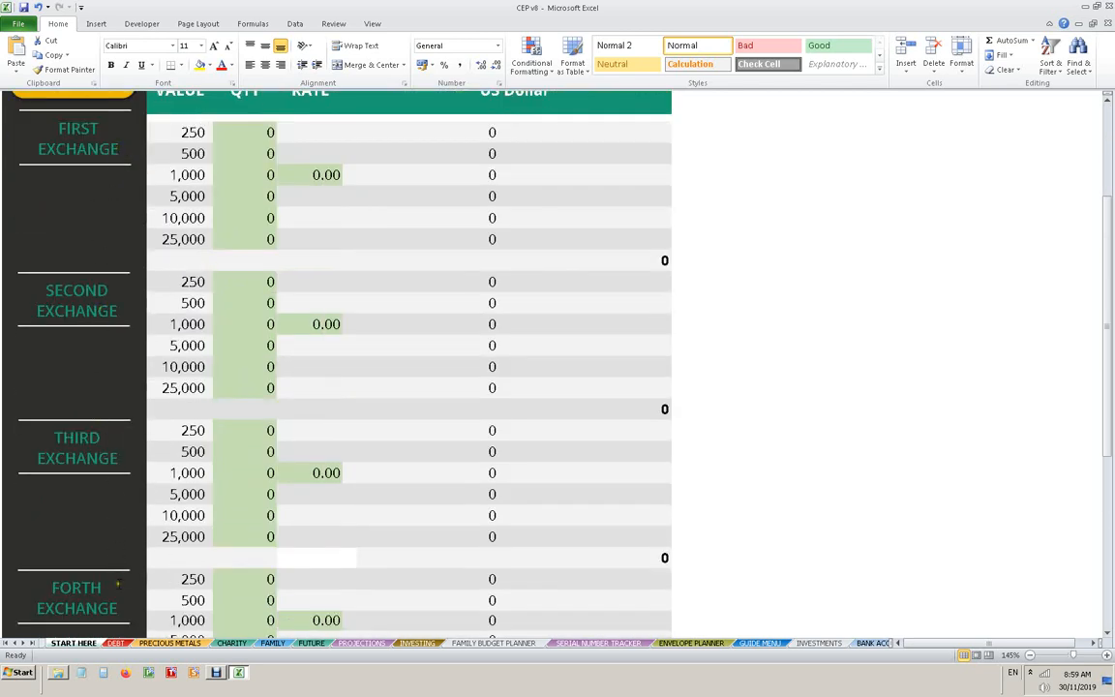
{"action": "scroll", "coordinate": [106, 528], "scroll_direction": "down", "scroll_amount": 3}
{"action": "scroll", "coordinate": [206, 560], "scroll_direction": "down", "scroll_amount": 1}
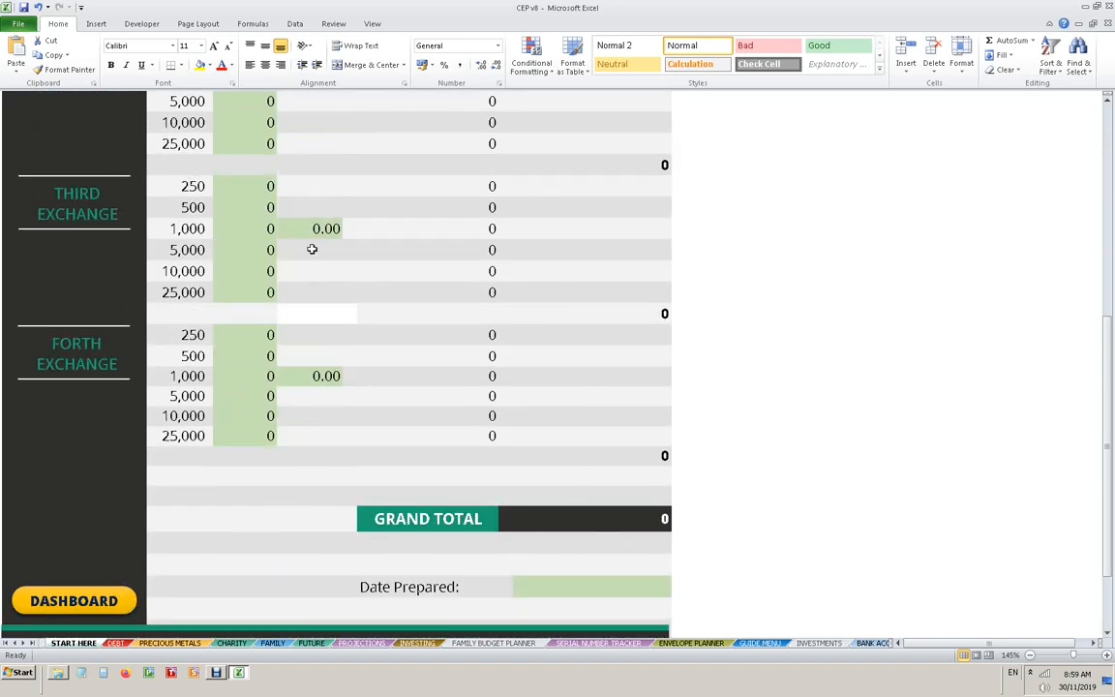
{"action": "scroll", "coordinate": [393, 311], "scroll_direction": "up", "scroll_amount": 6}
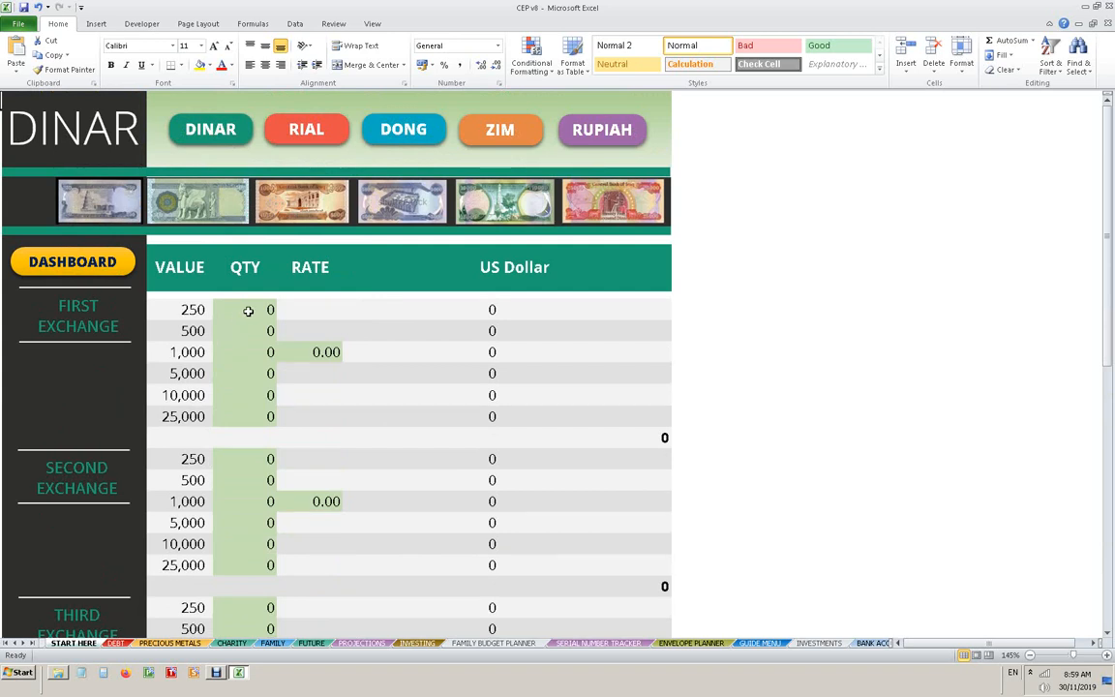
- Enter first-exchange Dinar quantities: 40 for 1,000 notes, 10 for 5,000, 10 for 10,000 and 40 for 25,000
{"action": "left_click", "coordinate": [242, 351]}
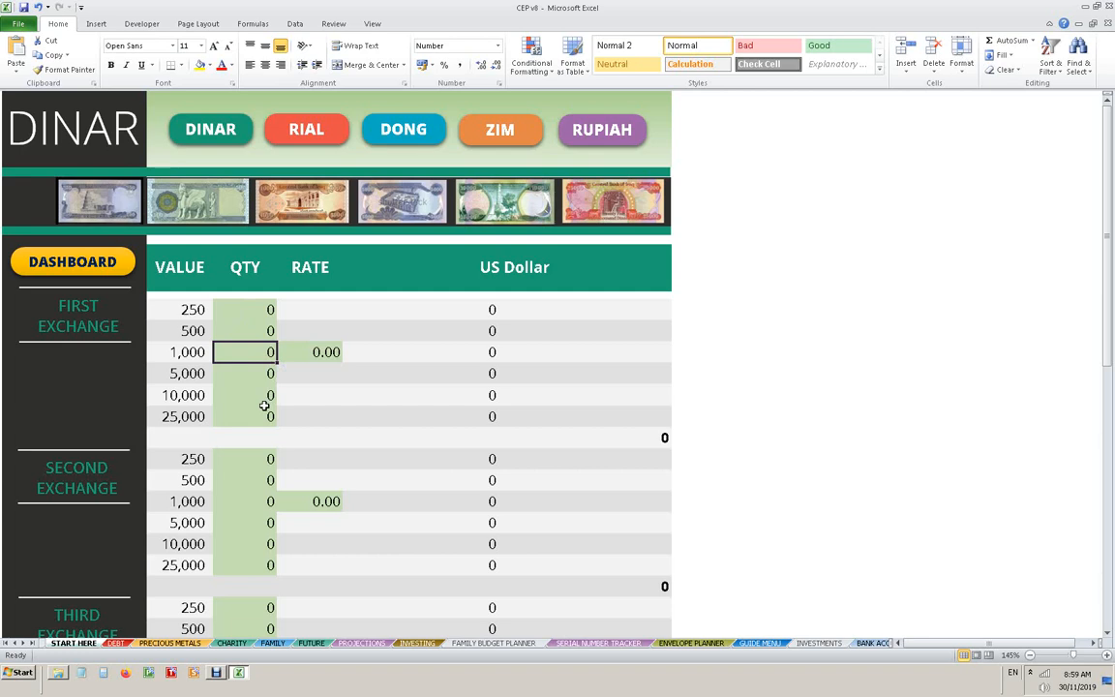
{"action": "type", "text": "40"}
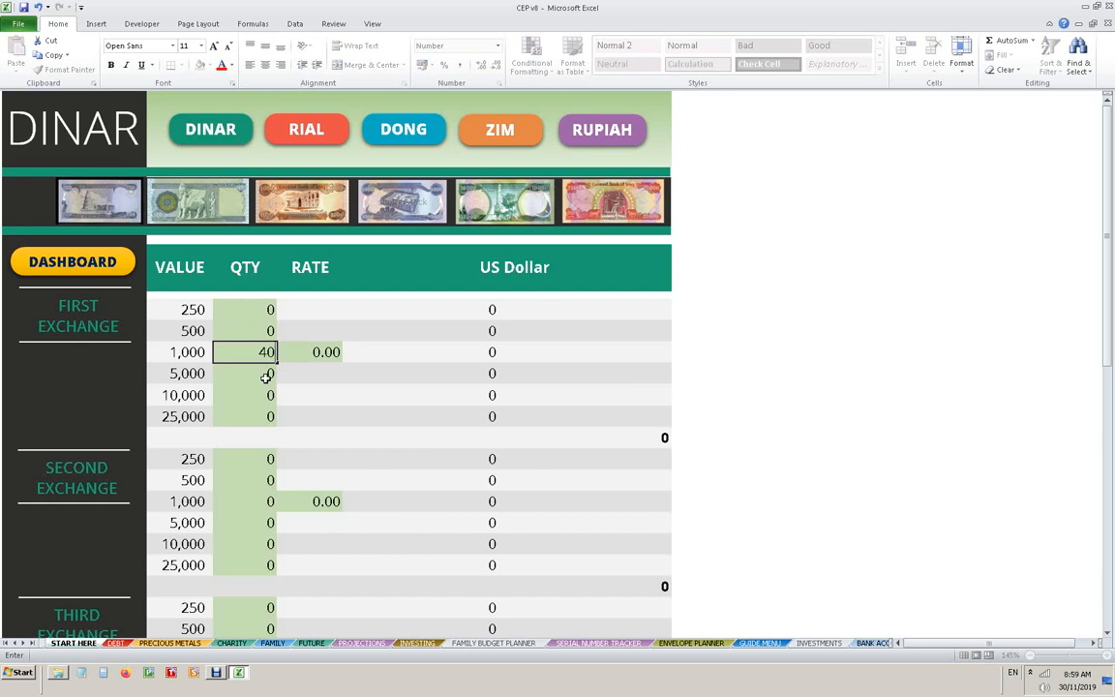
{"action": "key", "text": "Return"}
{"action": "type", "text": "10"}
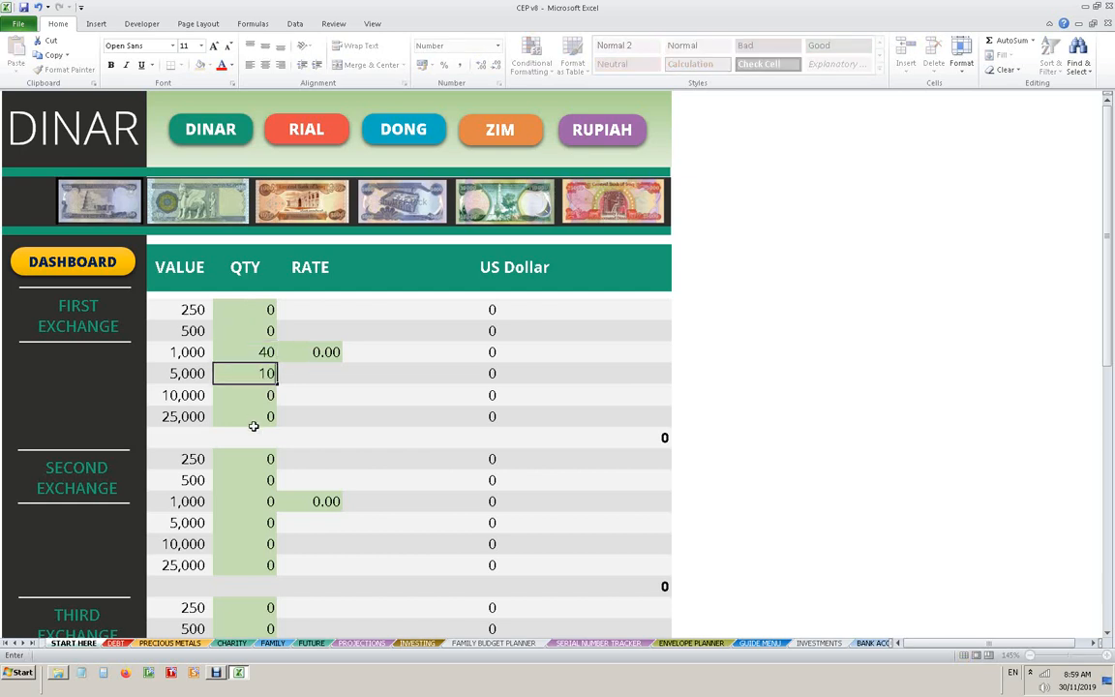
{"action": "key", "text": "Return"}
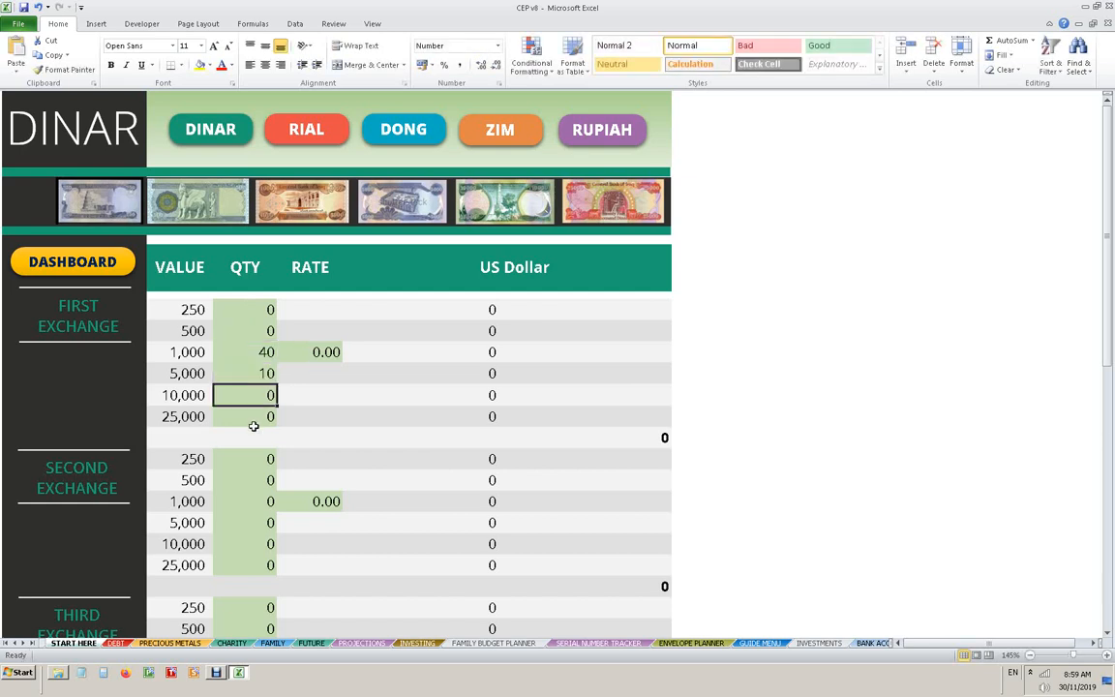
{"action": "type", "text": "10"}
{"action": "key", "text": "Return"}
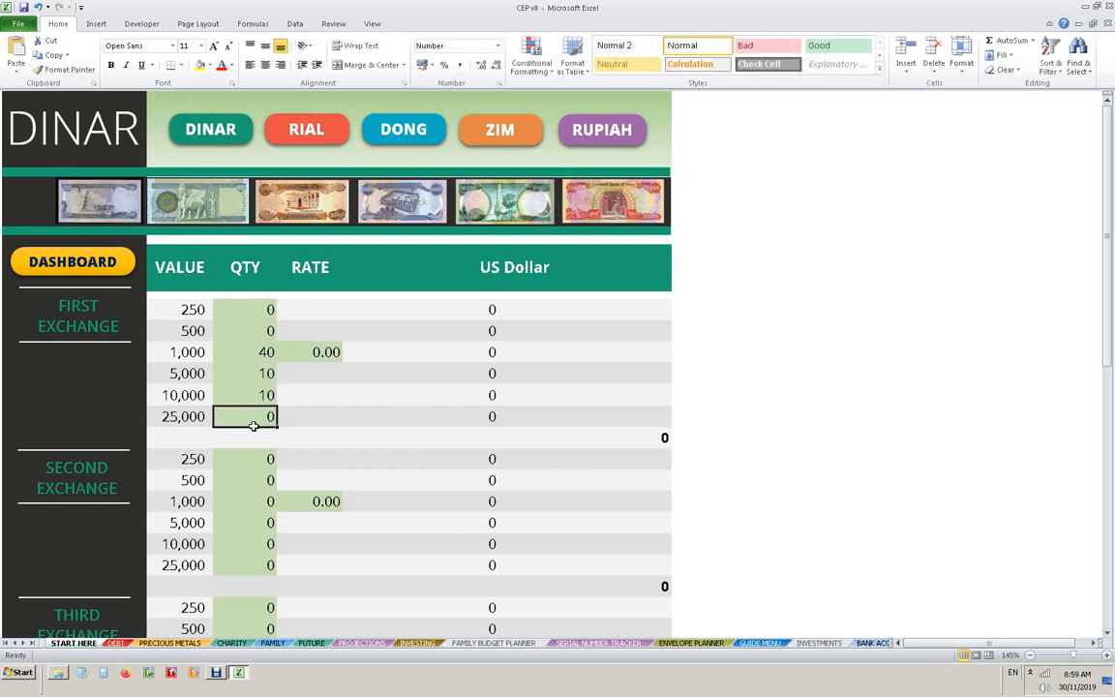
{"action": "type", "text": "40"}
{"action": "key", "text": "Tab"}
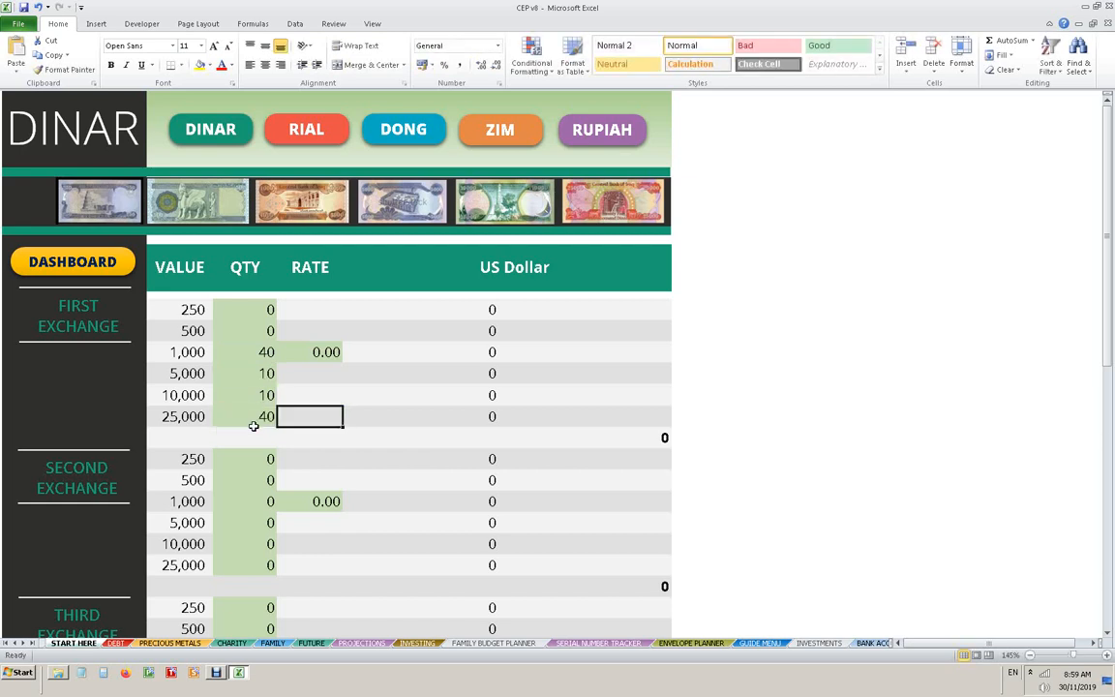
- Set the first exchange's rate to 4 on the Dinar sheet
{"action": "key", "text": "Up"}
{"action": "key", "text": "Up"}
{"action": "key", "text": "Up"}
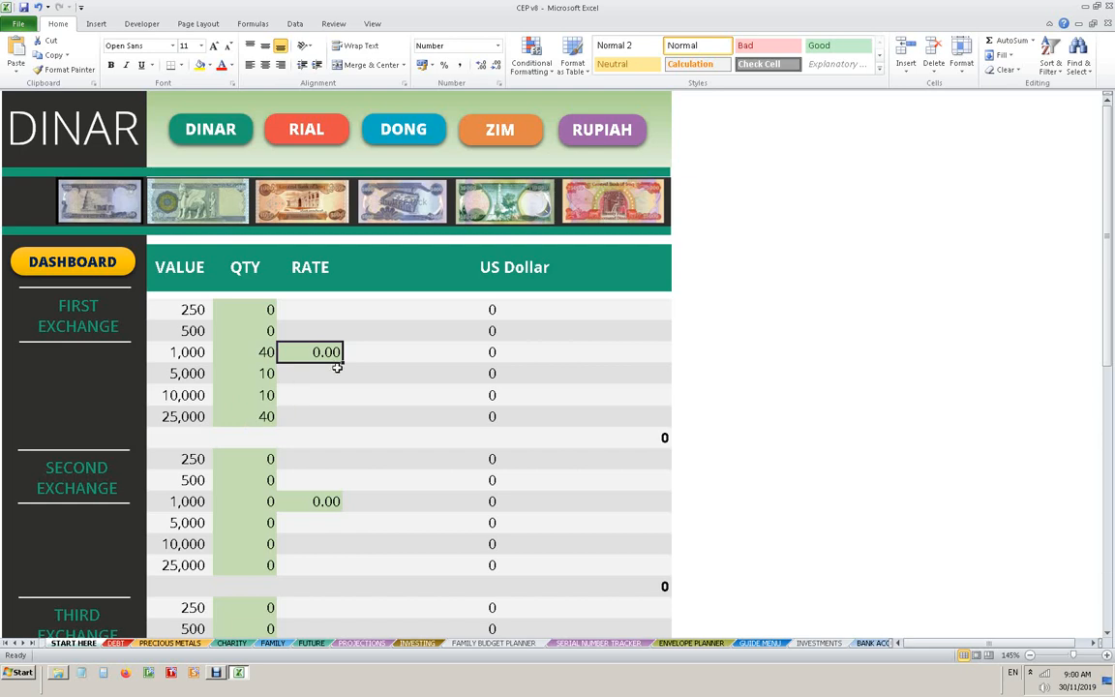
{"action": "type", "text": "4"}
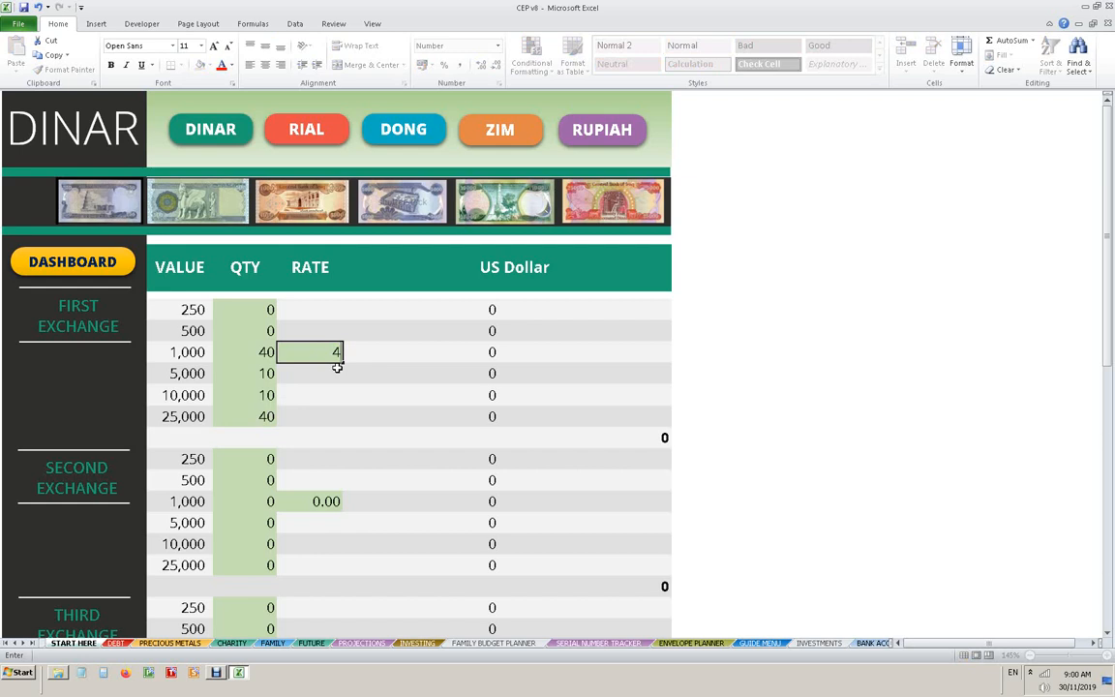
{"action": "key", "text": "Return"}
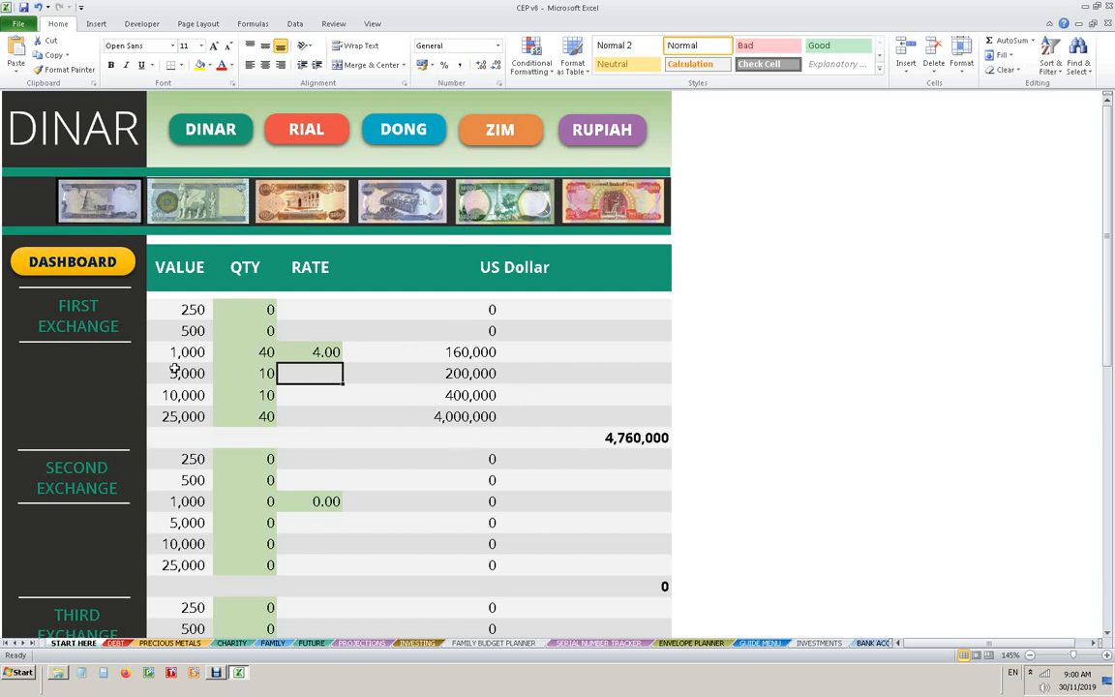
- Change the first exchange's quantity of 25,000 notes to 0
{"action": "scroll", "coordinate": [291, 414], "scroll_direction": "down", "scroll_amount": 1}
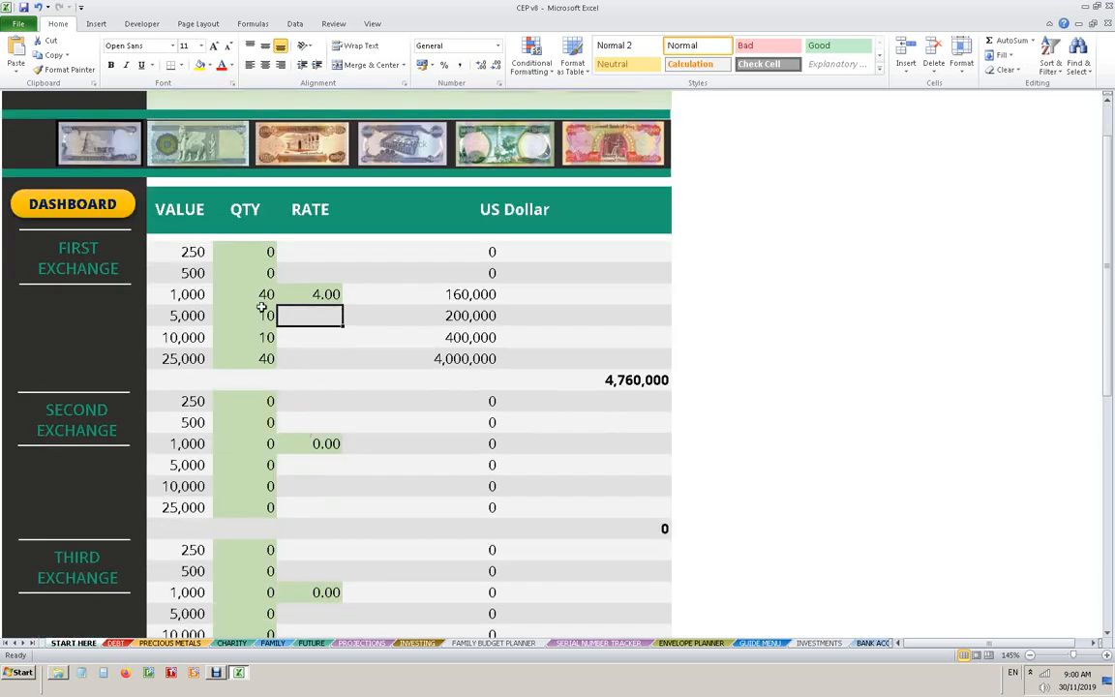
{"action": "left_click", "coordinate": [253, 364]}
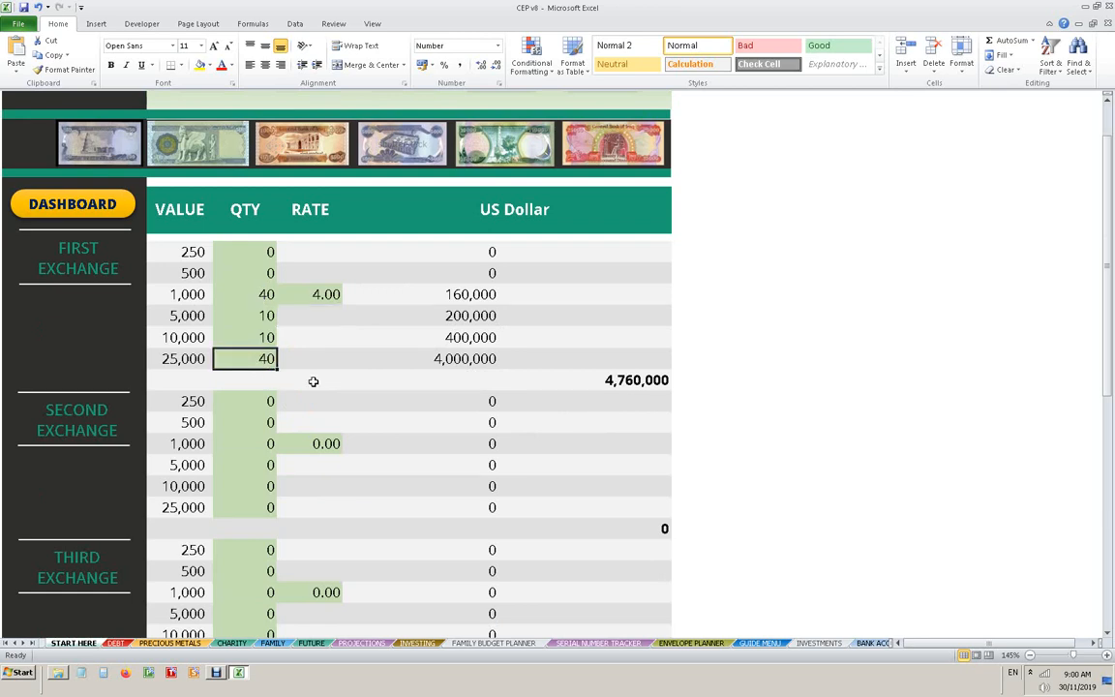
{"action": "type", "text": "0"}
{"action": "left_click", "coordinate": [311, 380]}
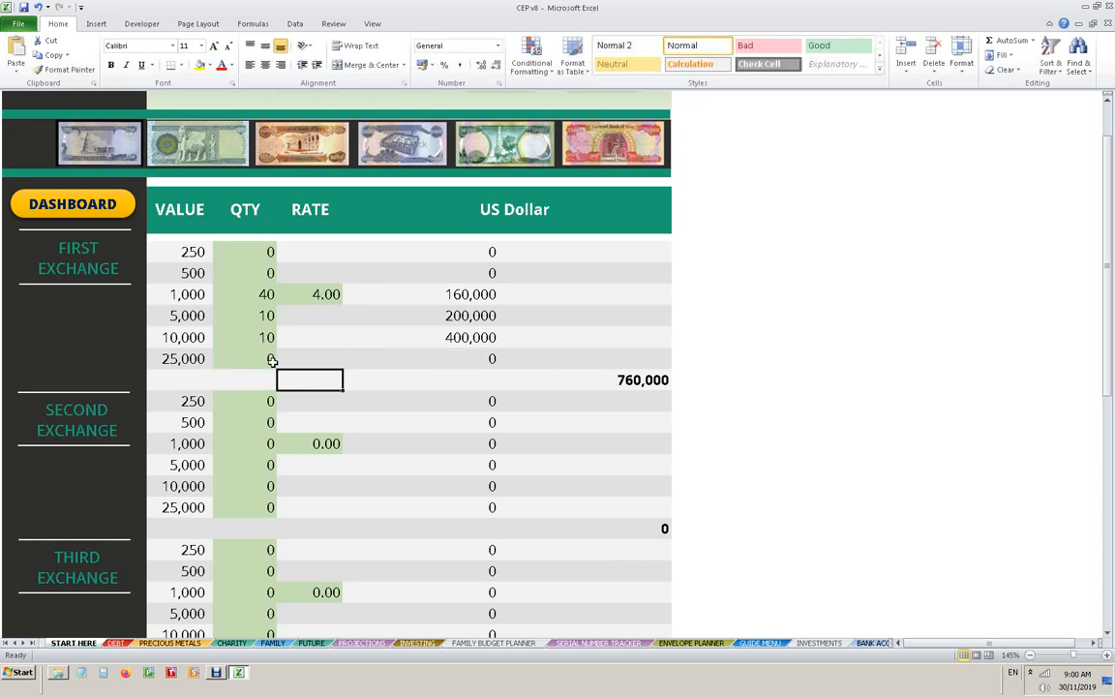
- For the second Dinar exchange, enter a quantity of 20 for the 25,000 notes and a rate of 8
{"action": "left_click", "coordinate": [263, 511]}
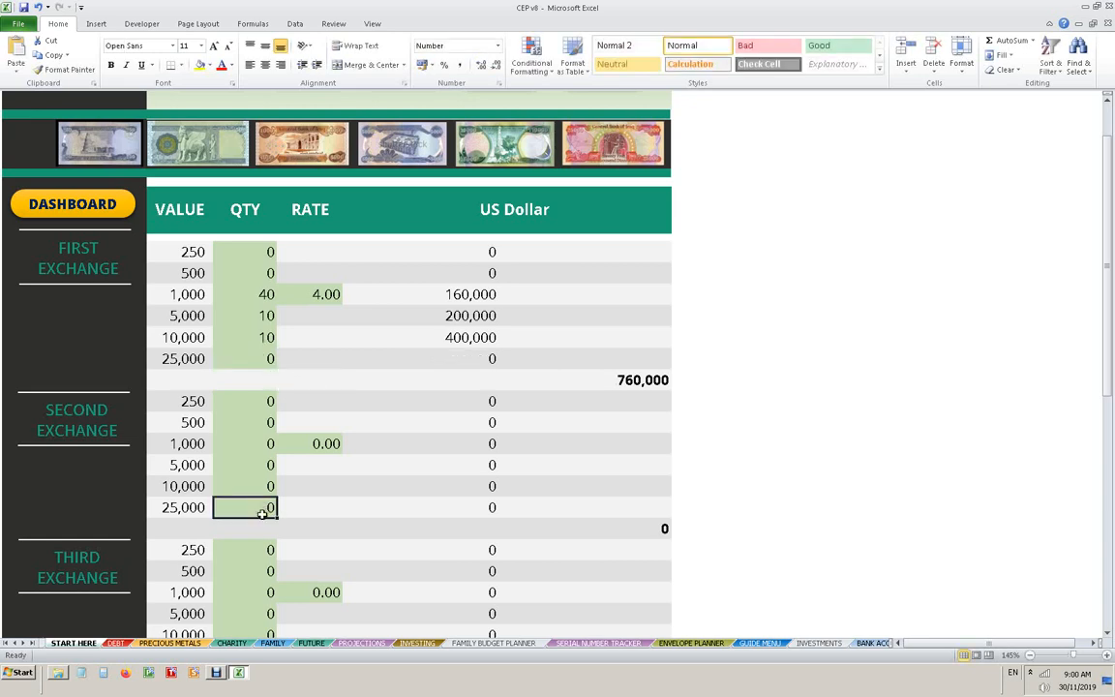
{"action": "type", "text": "20"}
{"action": "left_click", "coordinate": [327, 444]}
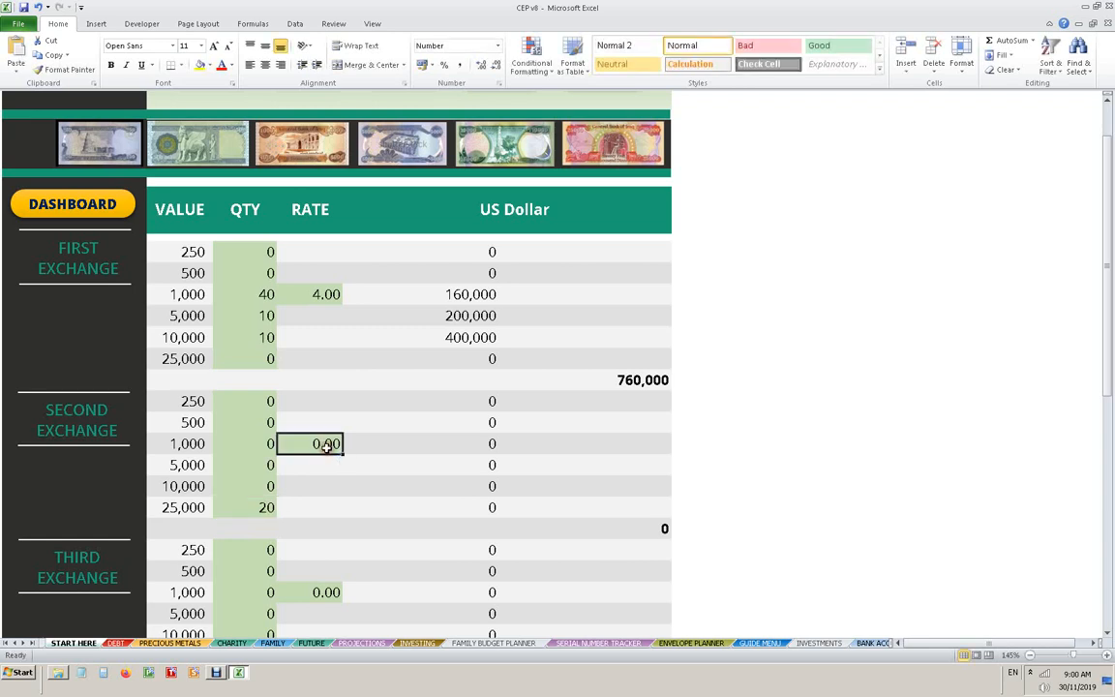
{"action": "type", "text": "8"}
{"action": "key", "text": "Return"}
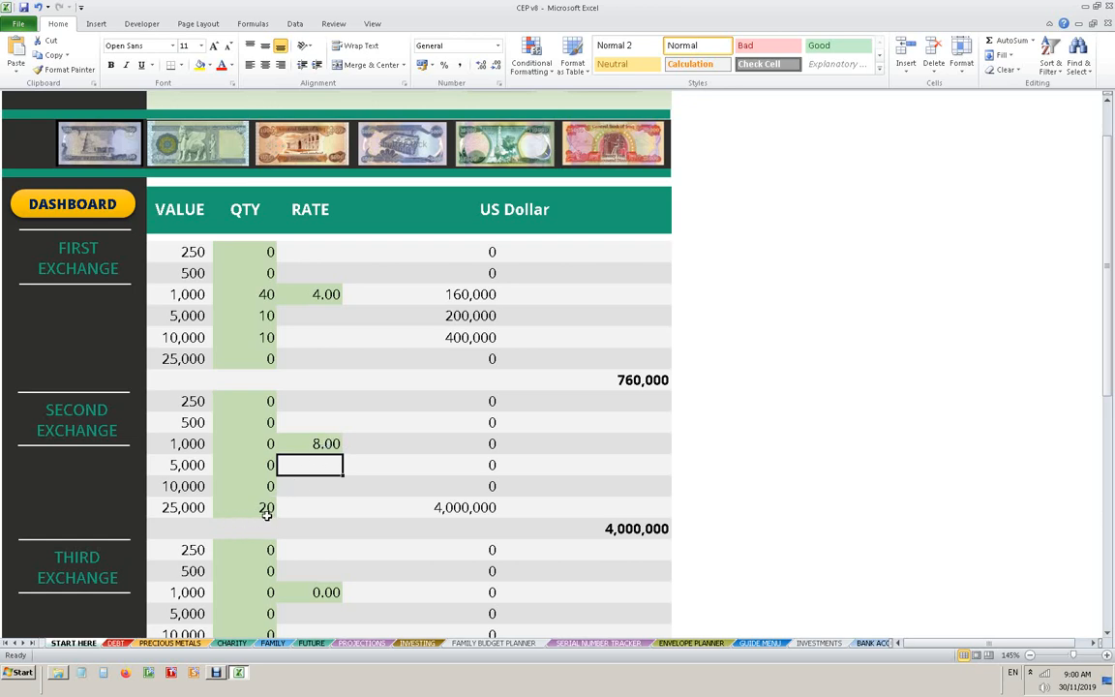
- For the third Dinar exchange, enter a quantity of 20 for the 25,000 notes and a rate of 12
{"action": "scroll", "coordinate": [266, 516], "scroll_direction": "down", "scroll_amount": 3}
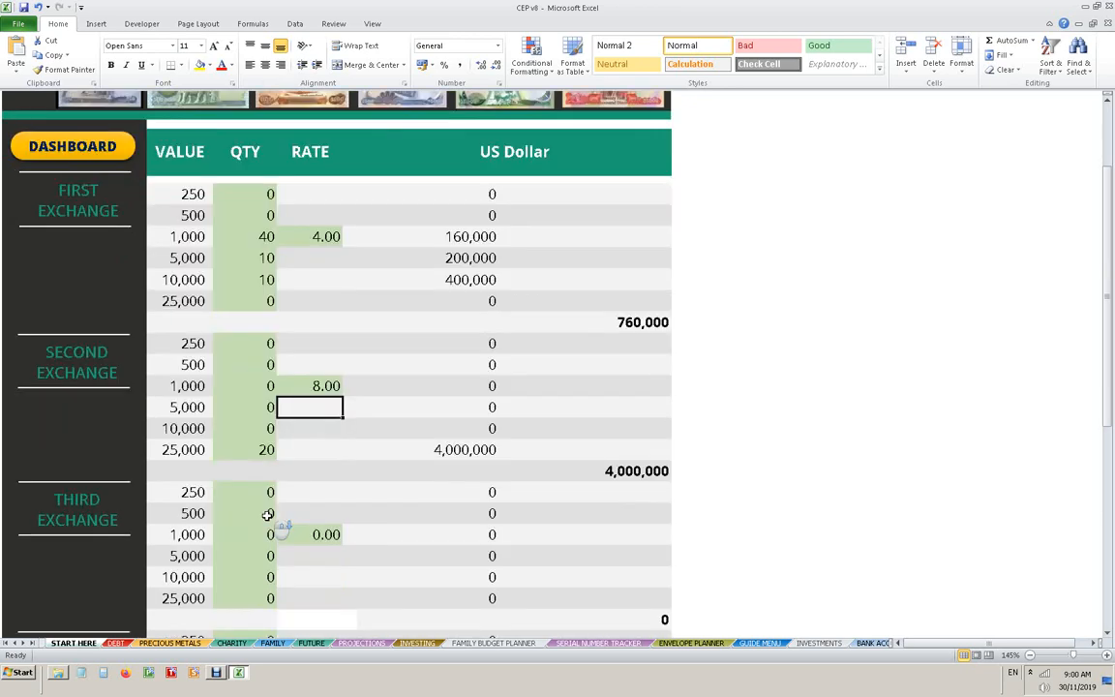
{"action": "left_click", "coordinate": [264, 485]}
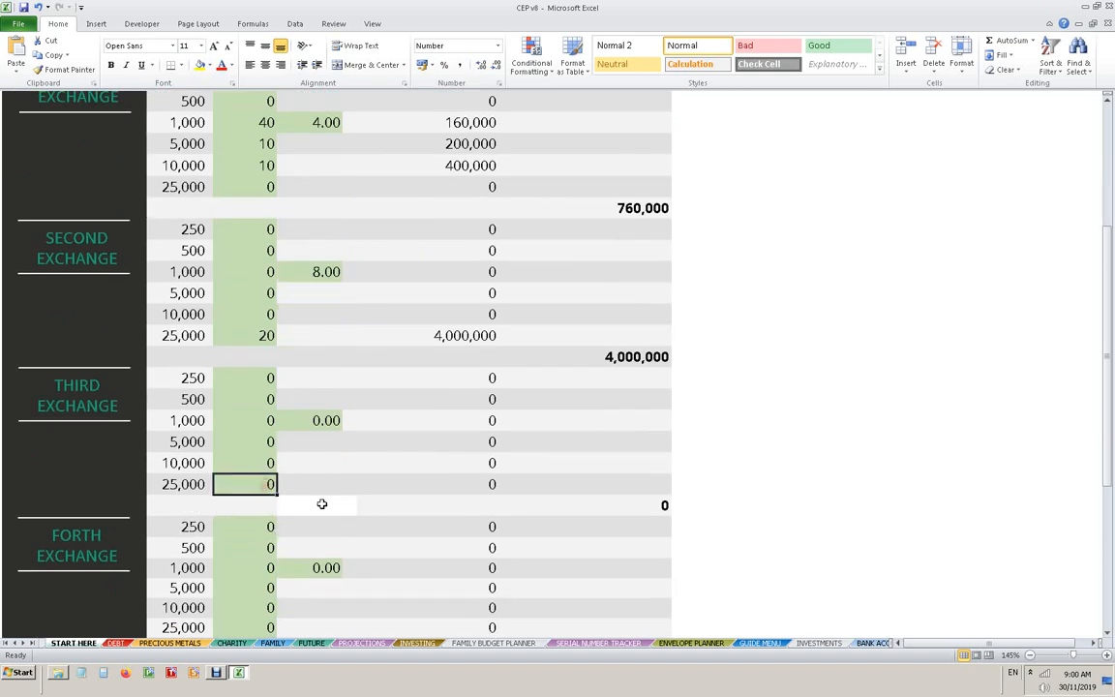
{"action": "type", "text": "20"}
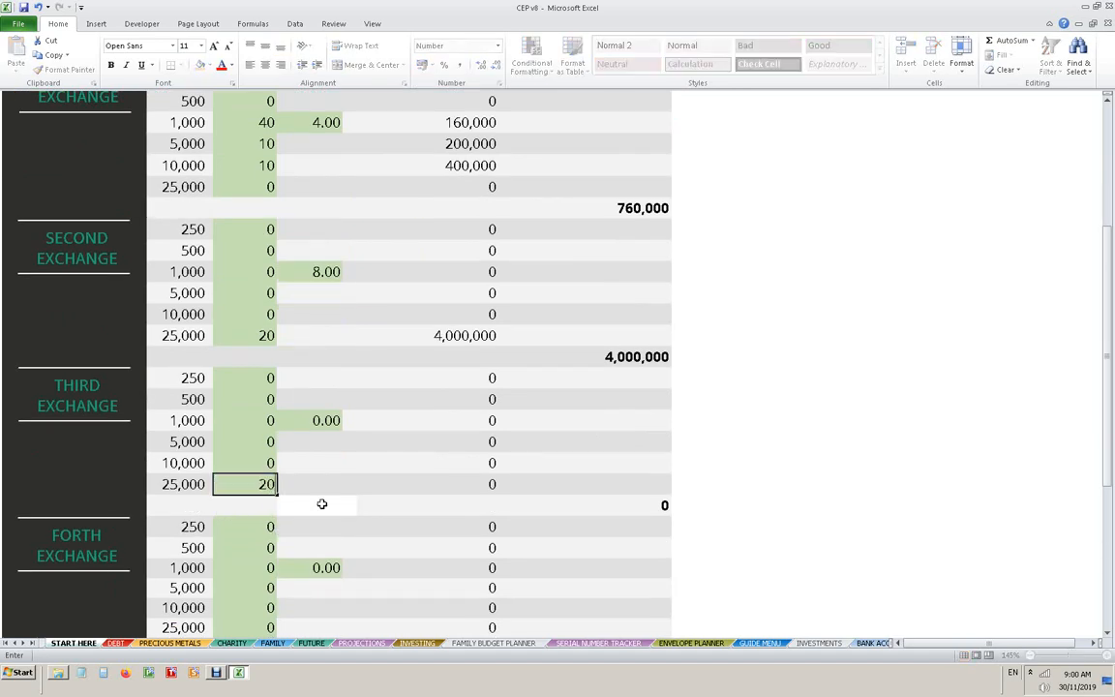
{"action": "left_click", "coordinate": [324, 420]}
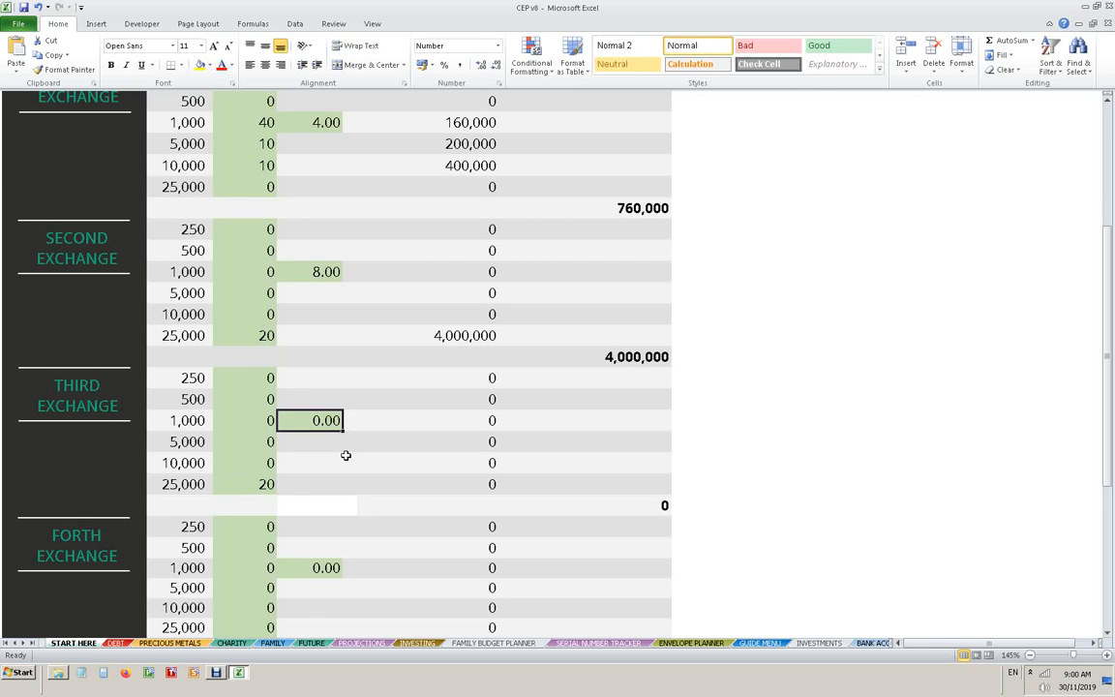
{"action": "type", "text": "12"}
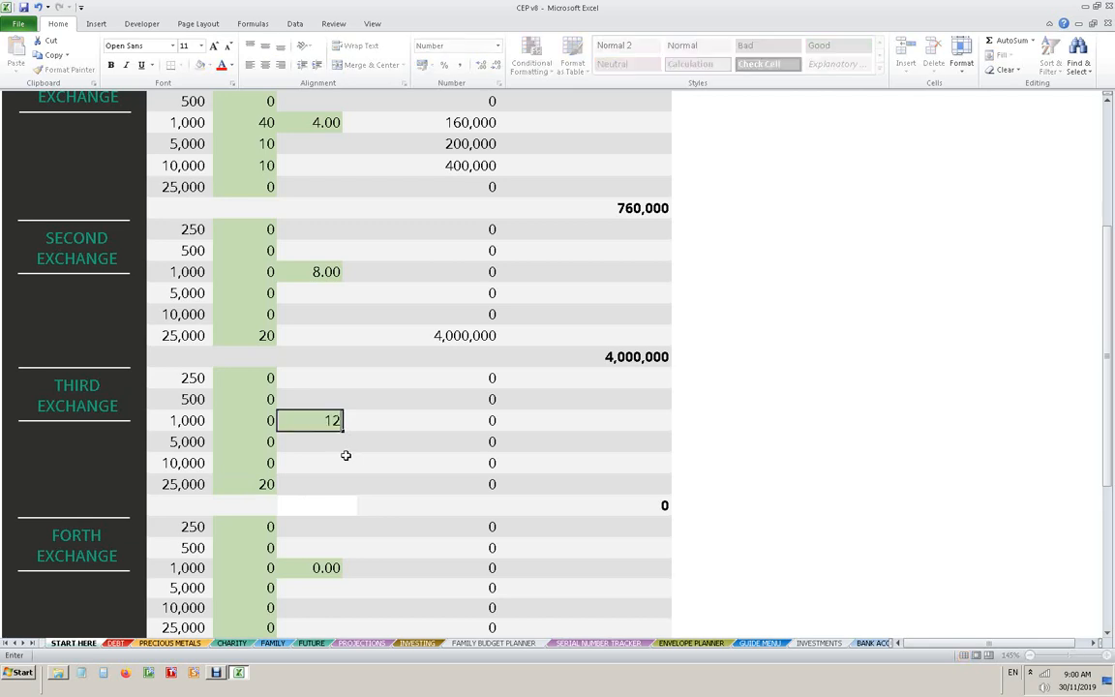
{"action": "key", "text": "Return"}
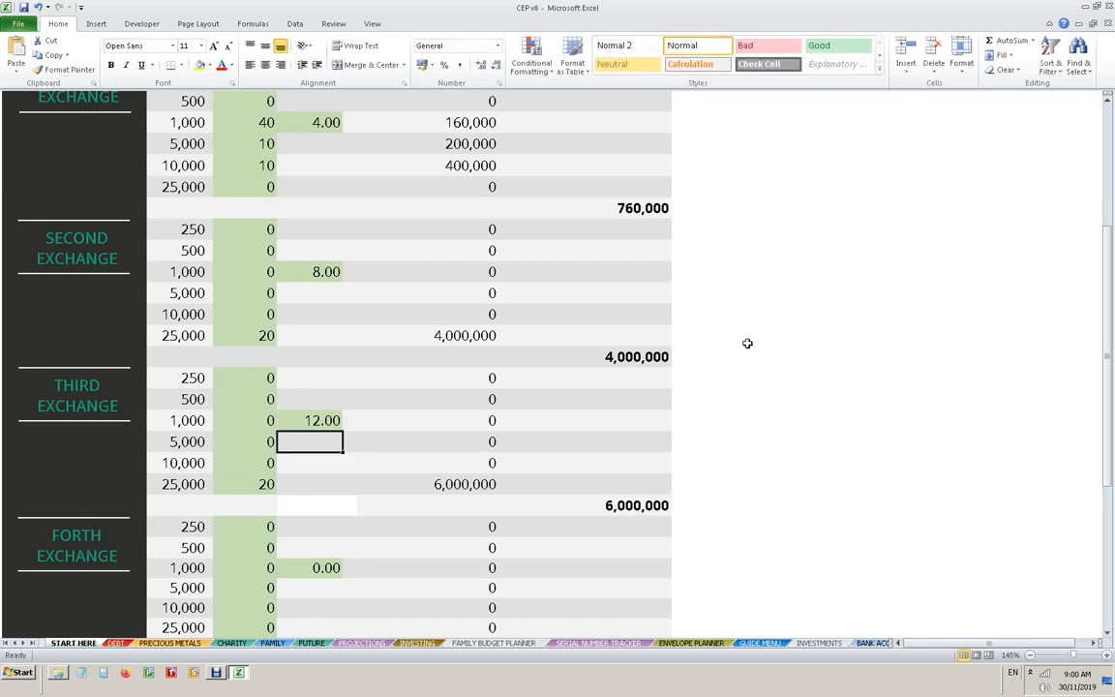
- Review the subtotals of the Dinar exchanges and the grand total
{"action": "scroll", "coordinate": [722, 381], "scroll_direction": "down", "scroll_amount": 2}
{"action": "scroll", "coordinate": [705, 398], "scroll_direction": "up", "scroll_amount": 3}
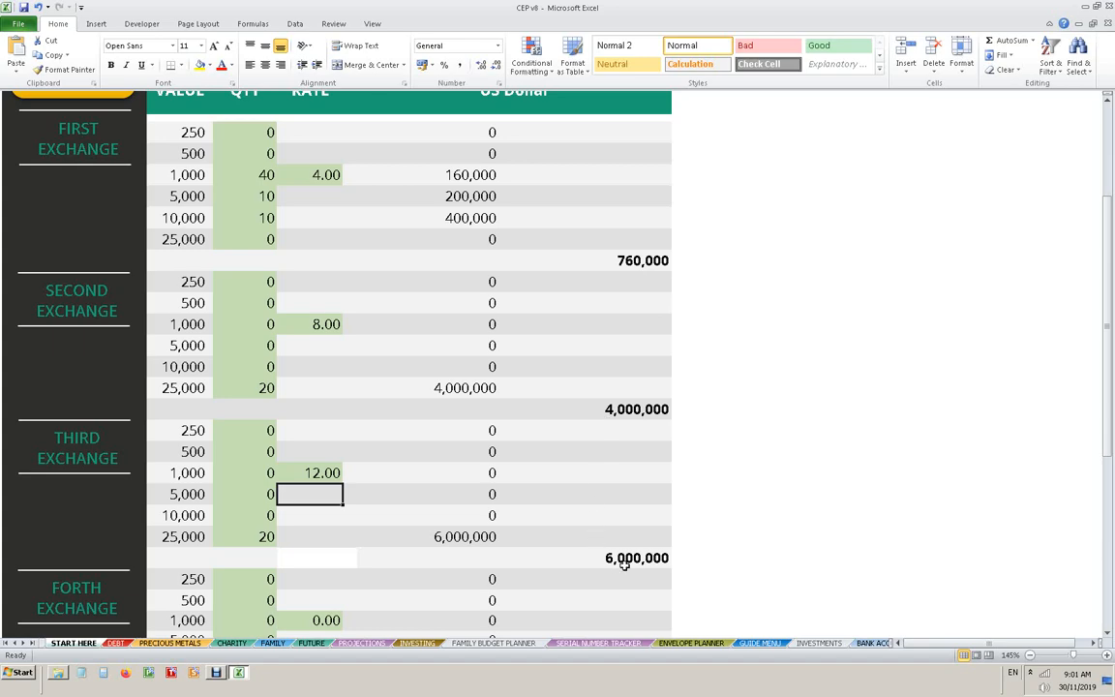
{"action": "scroll", "coordinate": [613, 570], "scroll_direction": "down", "scroll_amount": 3}
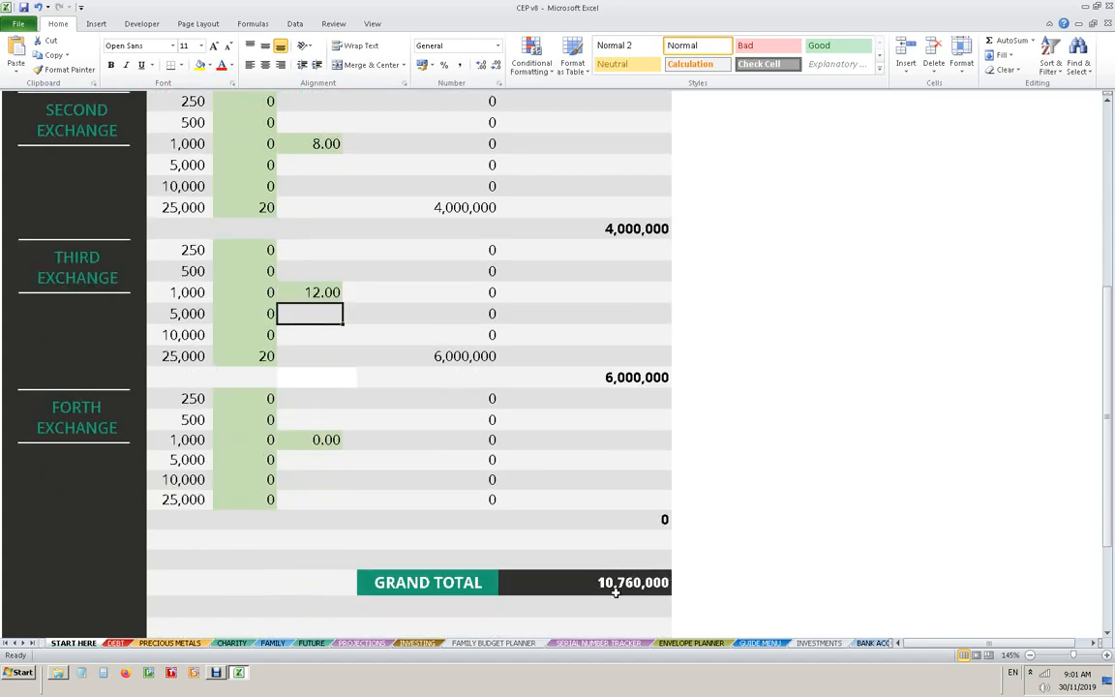
{"action": "scroll", "coordinate": [610, 571], "scroll_direction": "up", "scroll_amount": 3}
{"action": "scroll", "coordinate": [610, 571], "scroll_direction": "up", "scroll_amount": 2}
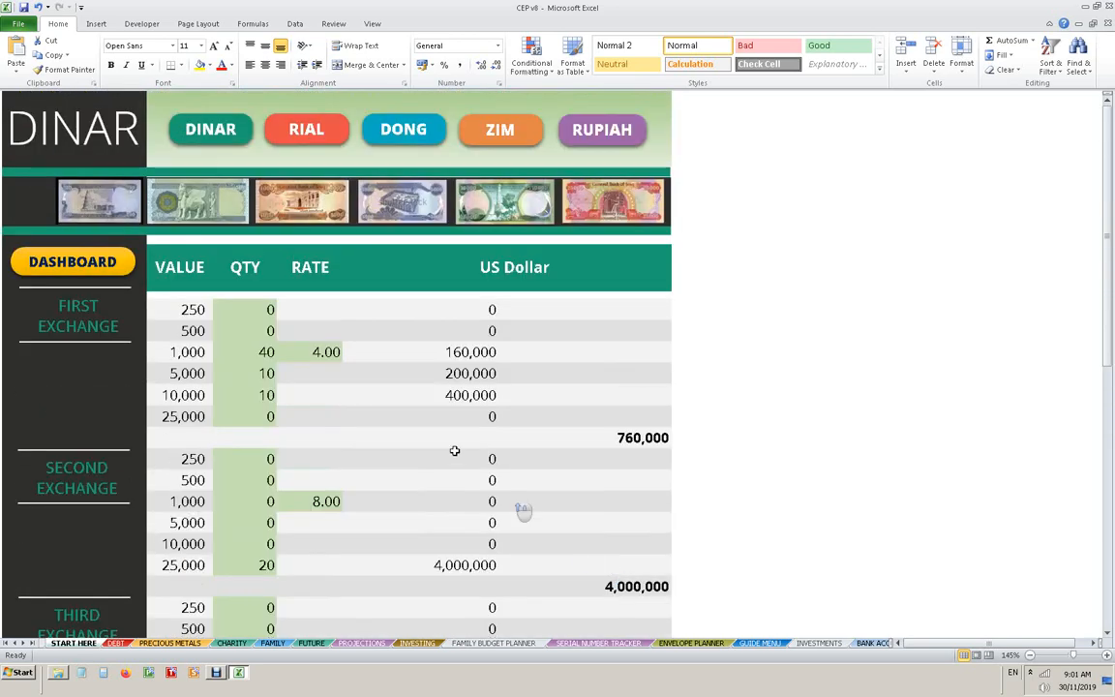
- Return to the dashboard and open the Rial sheet from there
{"action": "left_click", "coordinate": [73, 255]}
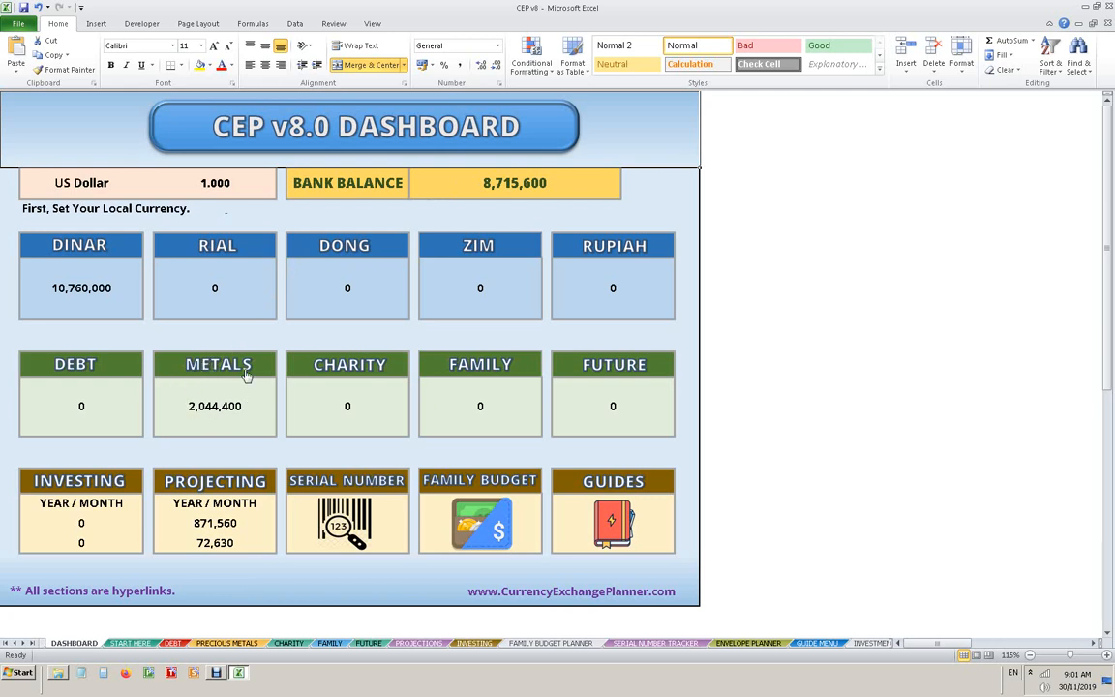
{"action": "left_click", "coordinate": [208, 227]}
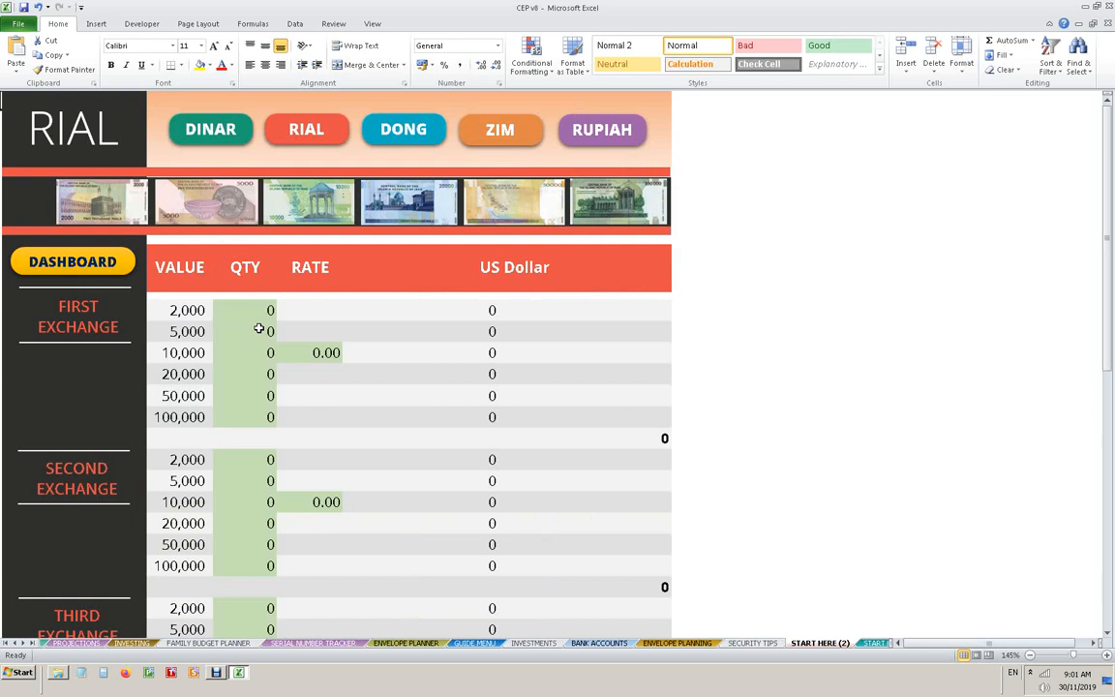
- For the first Rial exchange, enter a quantity of 10 for the 100,000 notes and a rate of 3.5
{"action": "left_click", "coordinate": [256, 419]}
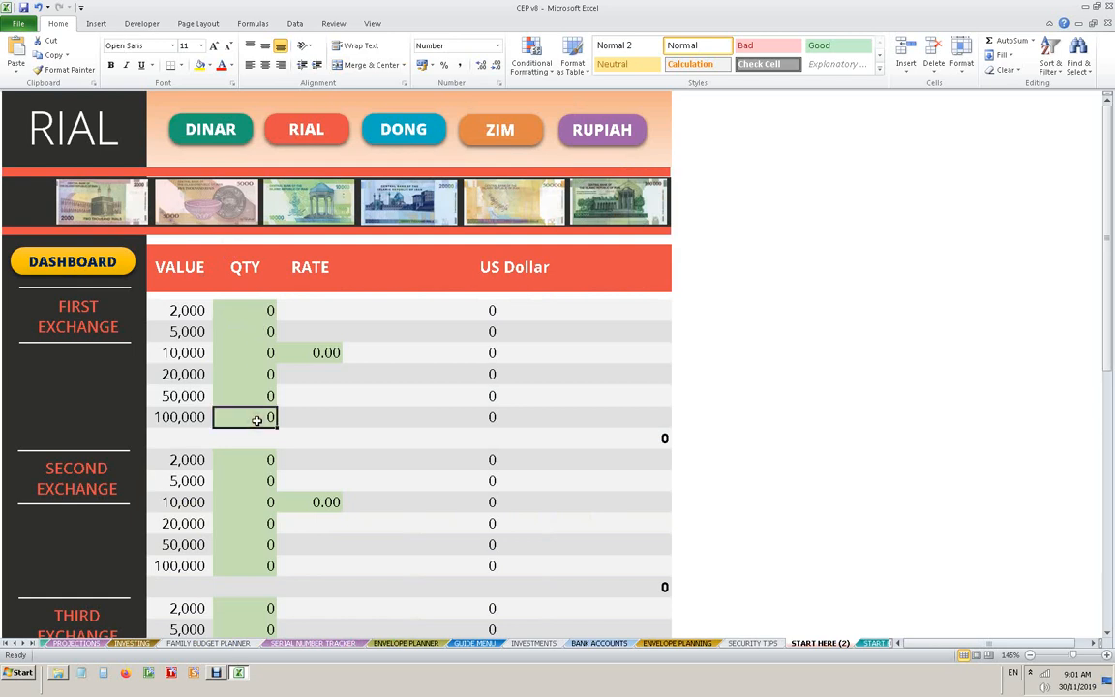
{"action": "type", "text": "10"}
{"action": "left_click", "coordinate": [315, 352]}
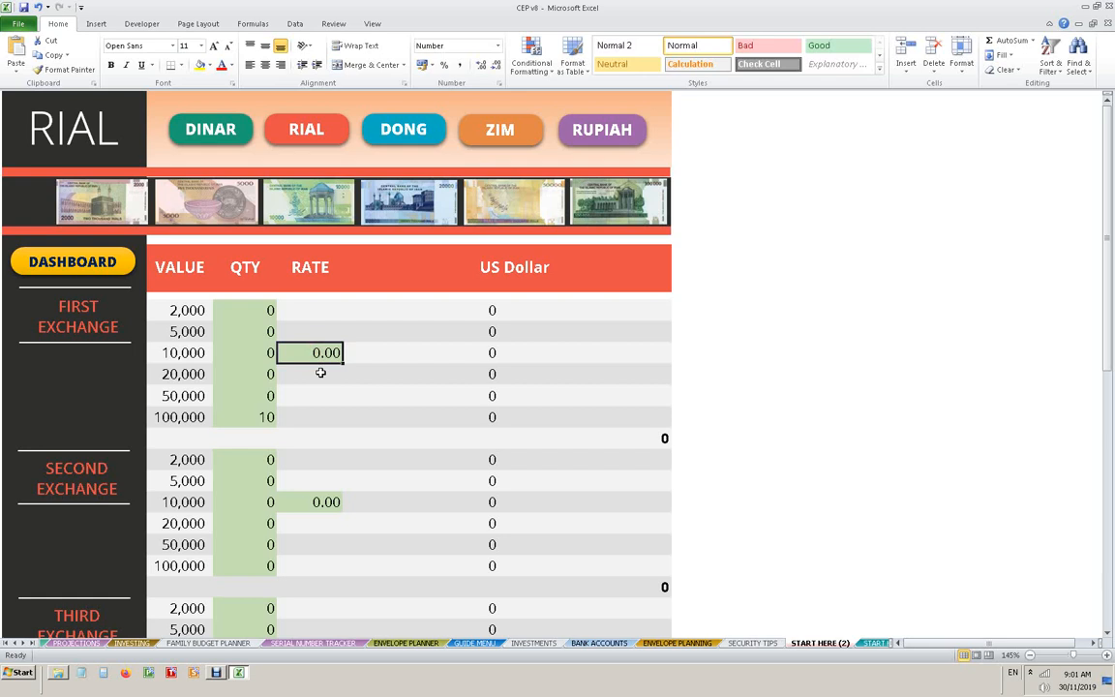
{"action": "type", "text": "3.5"}
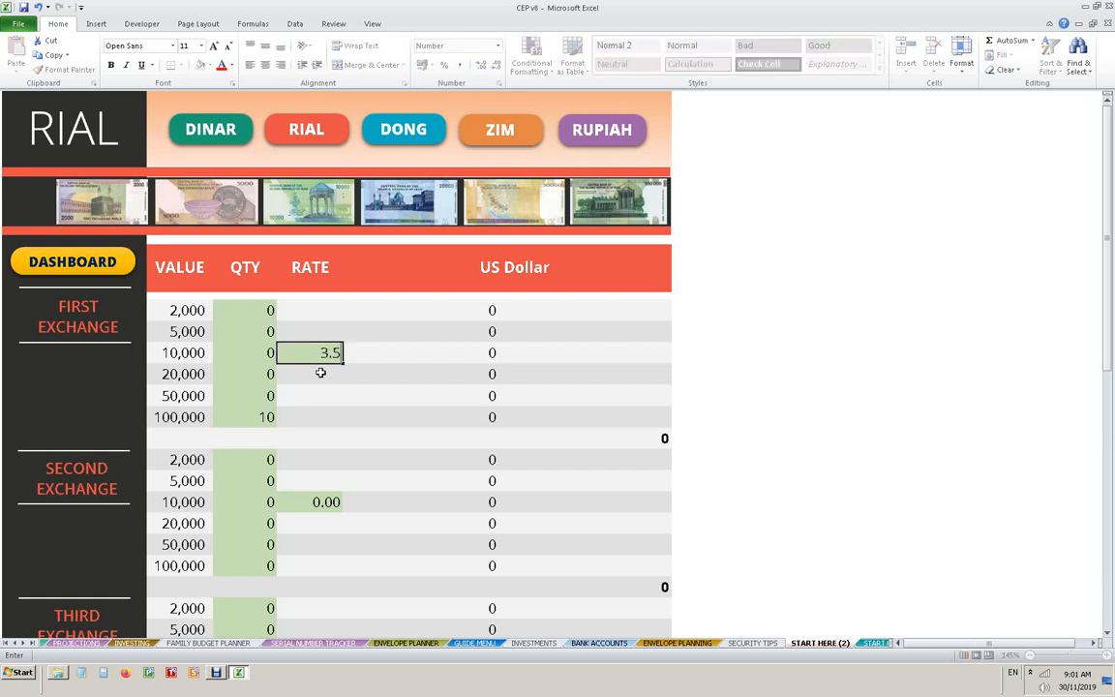
{"action": "left_click", "coordinate": [320, 374]}
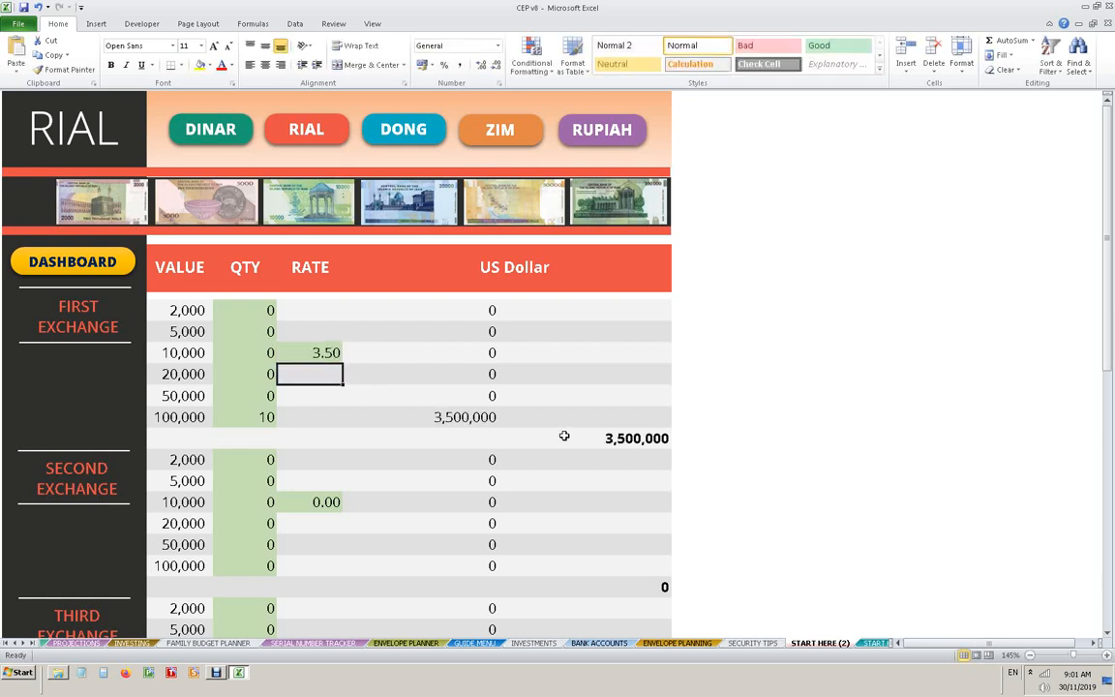
- On the Dong sheet's first exchange, enter a quantity of 2 for the 500,000 notes and a rate of 0.47
{"action": "left_click", "coordinate": [398, 137]}
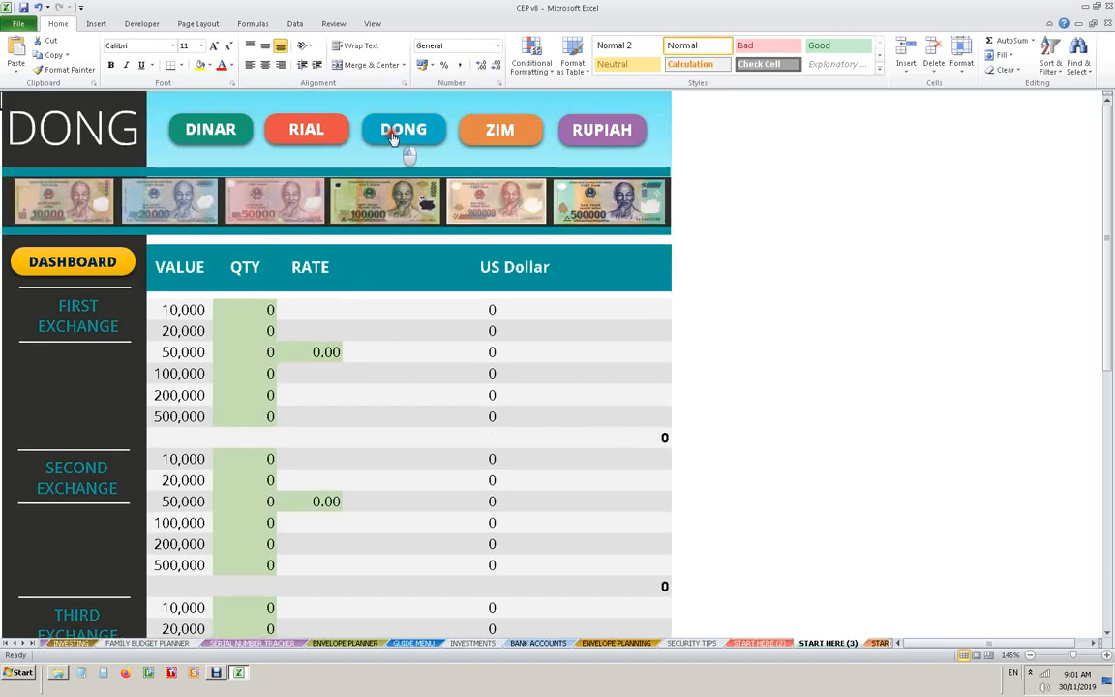
{"action": "left_click", "coordinate": [243, 417]}
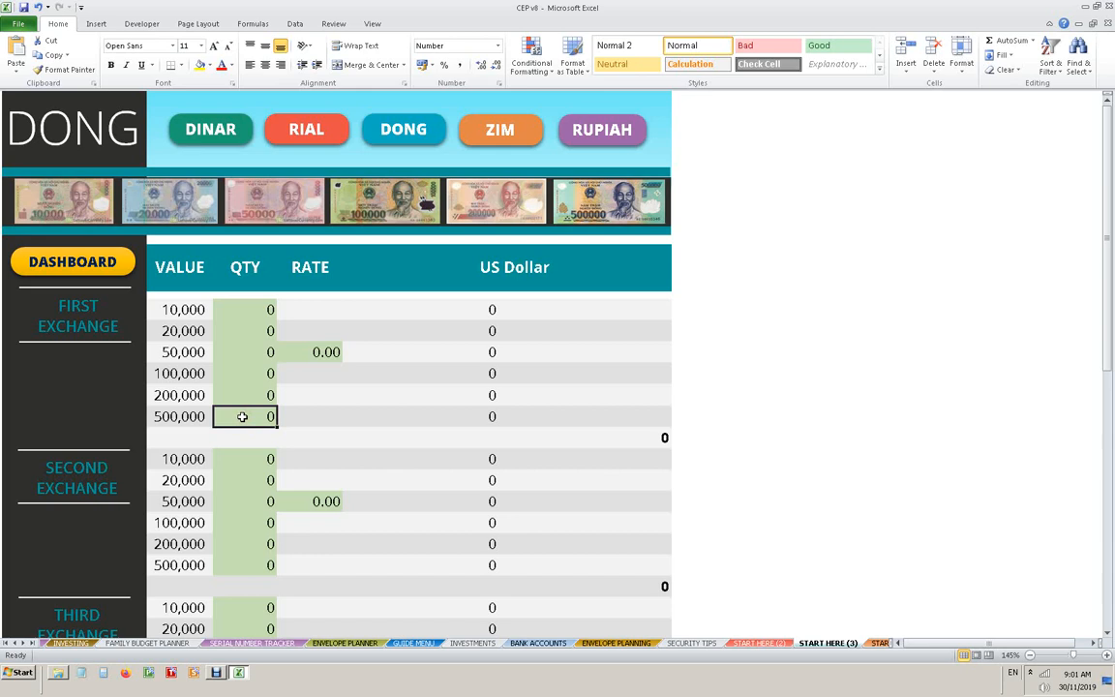
{"action": "type", "text": "1"}
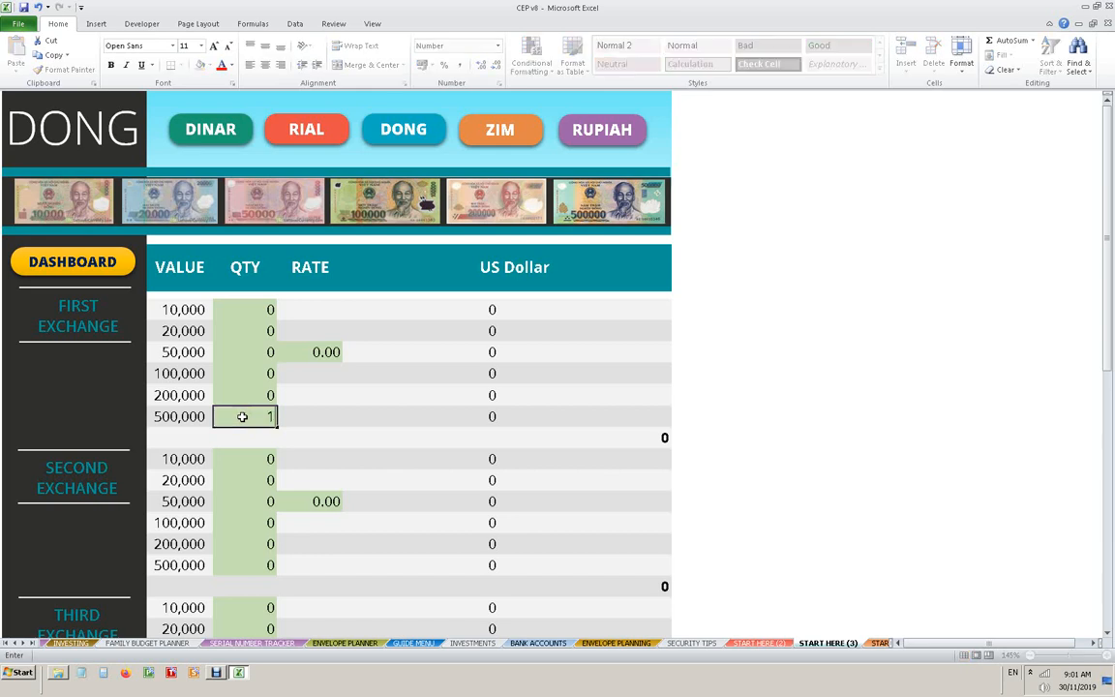
{"action": "key", "text": "Return"}
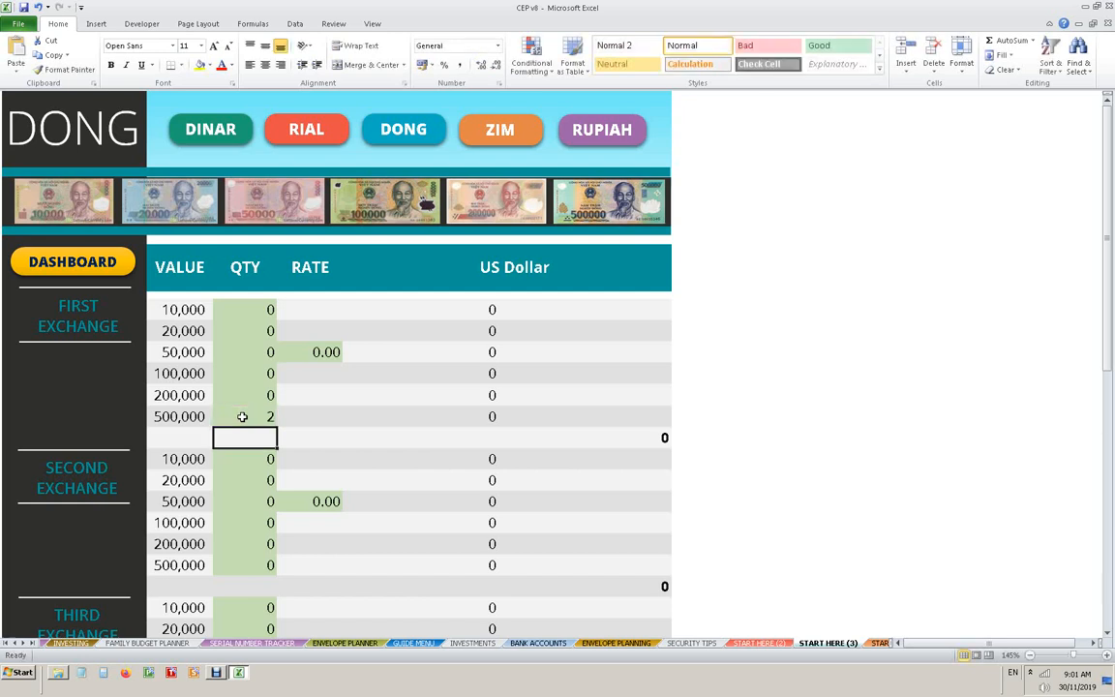
{"action": "left_click", "coordinate": [304, 355]}
{"action": "type", "text": "."}
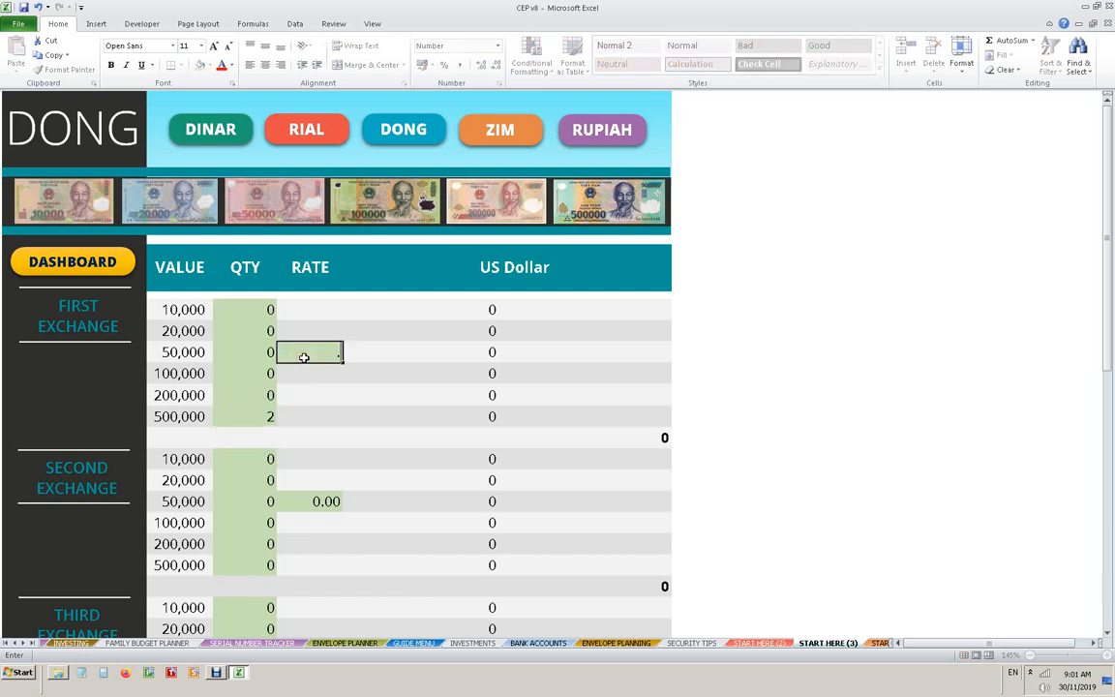
{"action": "type", "text": "47"}
{"action": "key", "text": "Return"}
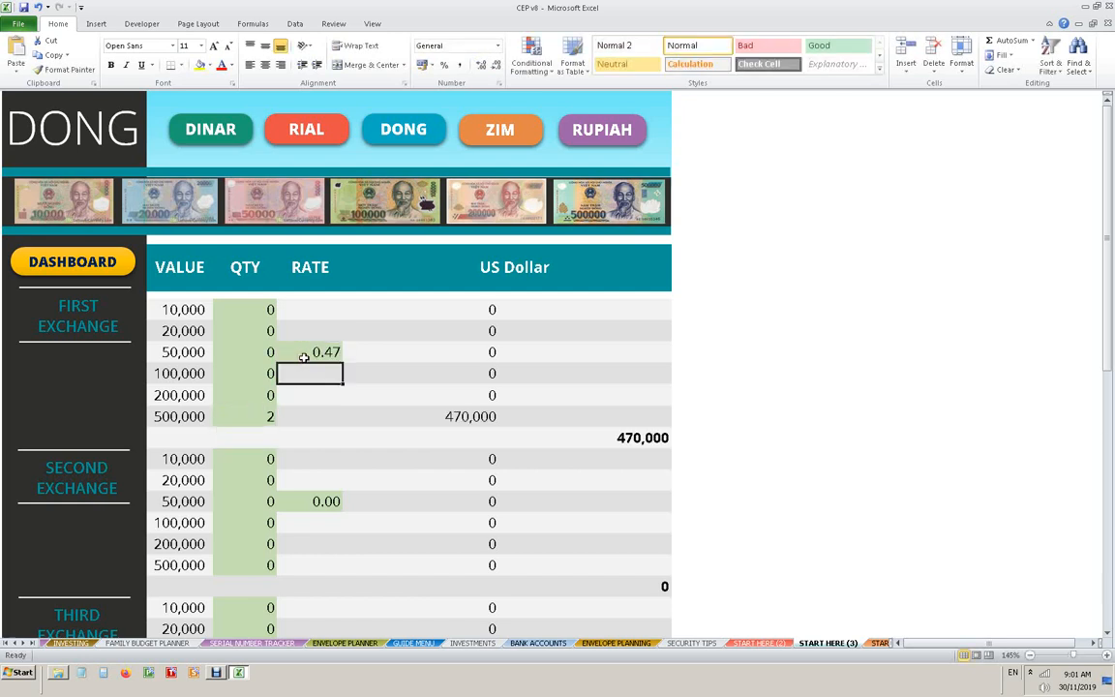
- In the first Dong exchange, set the quantity of 500,000 notes to 4 and of 200,000 notes to 5
{"action": "left_click", "coordinate": [276, 418]}
{"action": "type", "text": "4"}
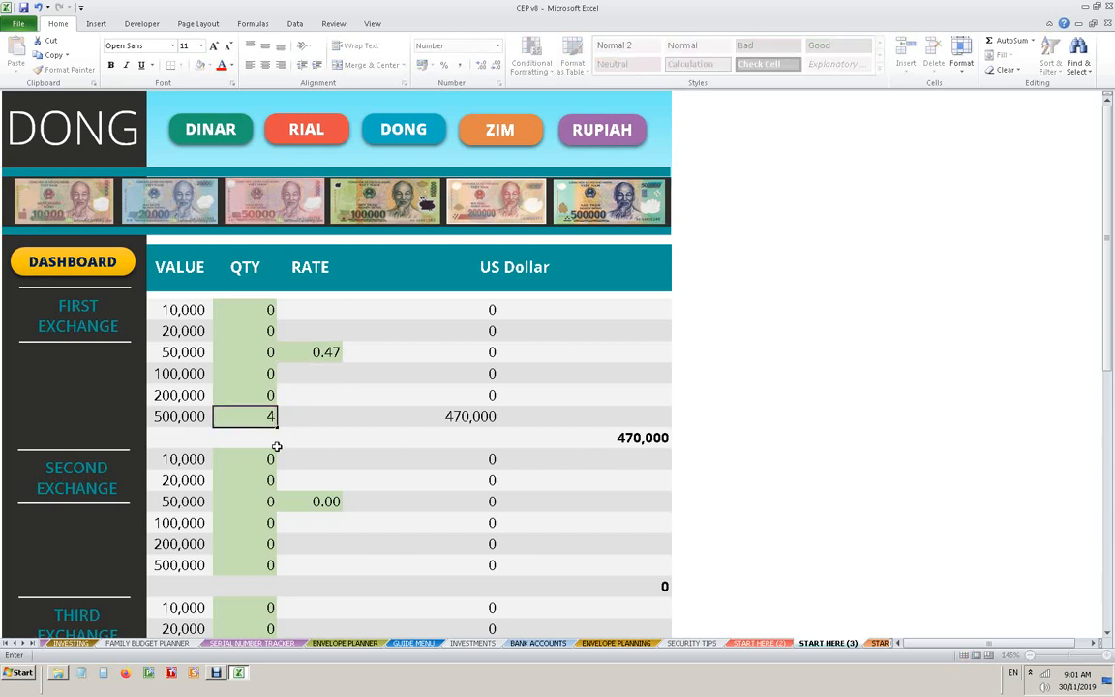
{"action": "key", "text": "Return"}
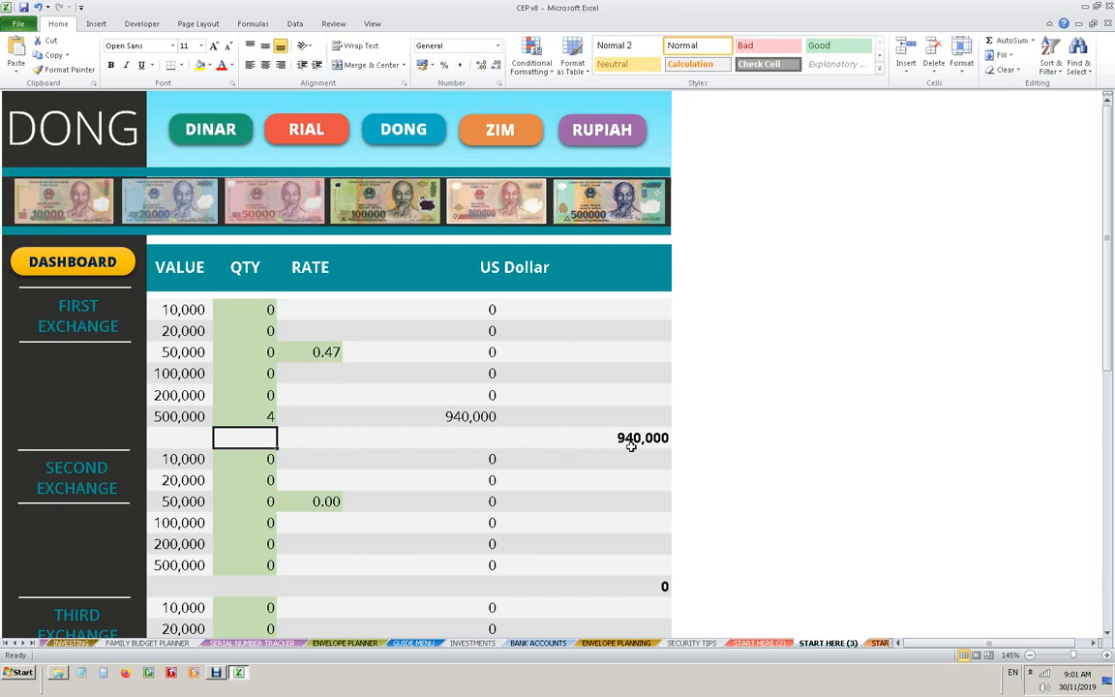
{"action": "left_click", "coordinate": [269, 401]}
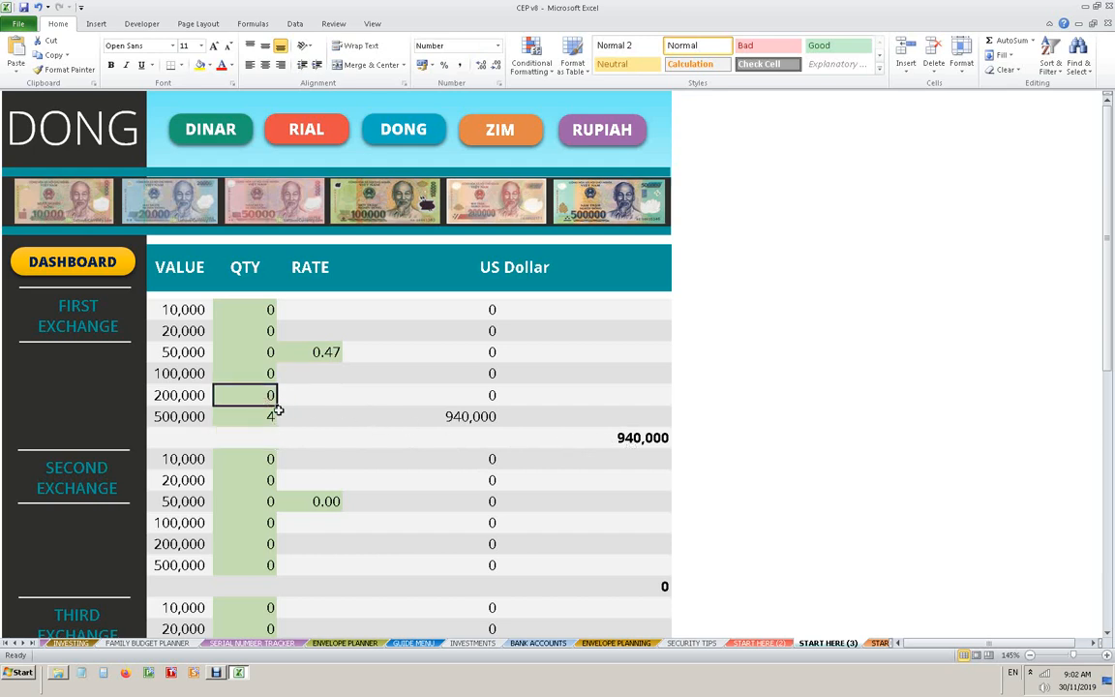
{"action": "type", "text": "5"}
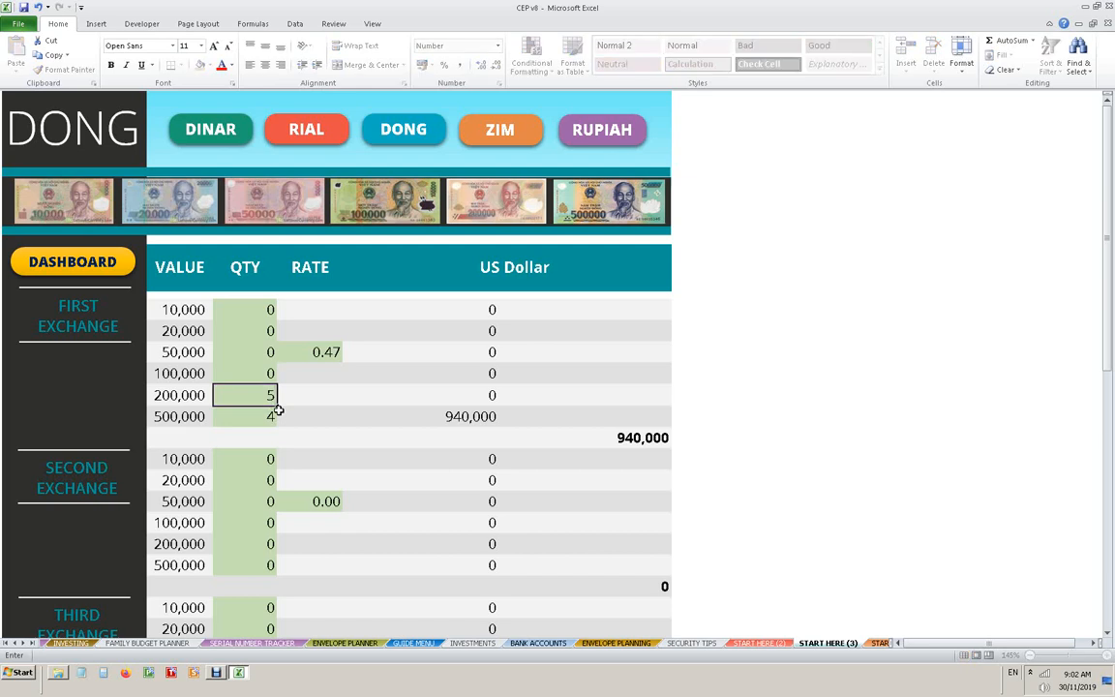
{"action": "key", "text": "Return"}
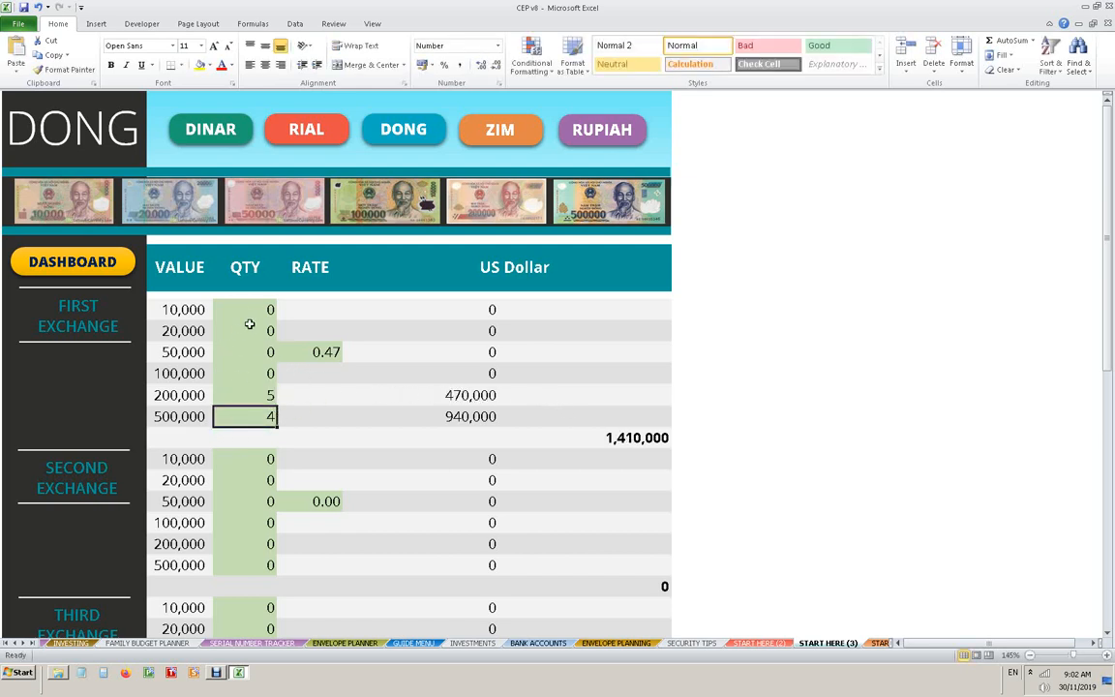
- Open the Zim sheet and go through the second exchange's note values from 10 T to 100 T
{"action": "left_click", "coordinate": [501, 140]}
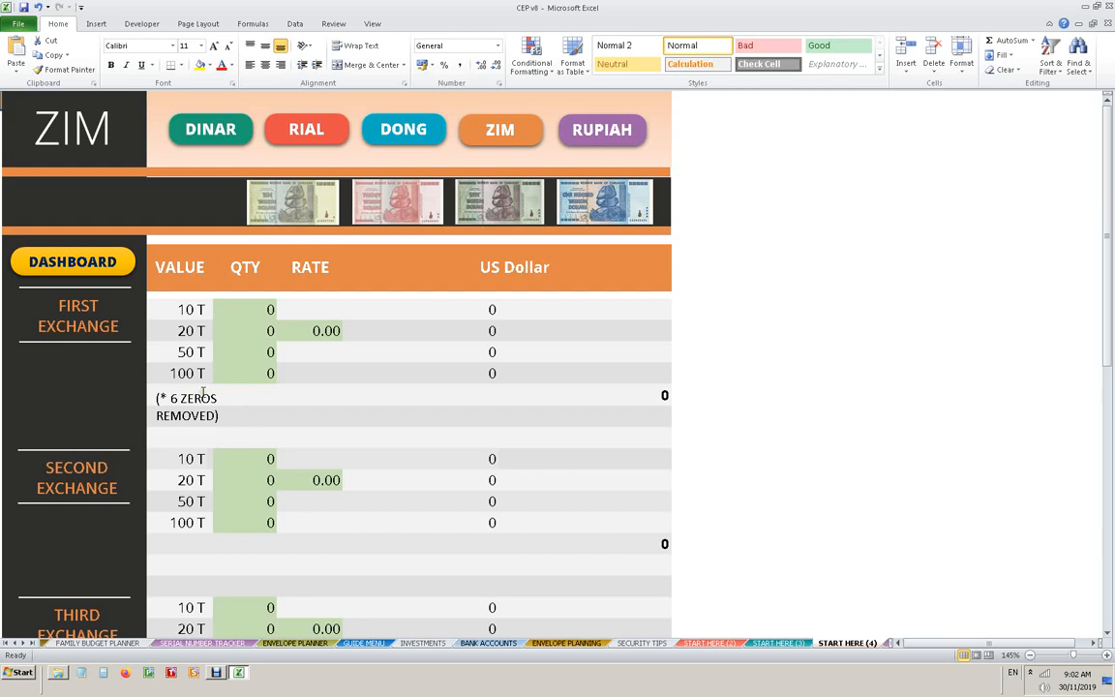
{"action": "left_click", "coordinate": [191, 463]}
{"action": "left_click", "coordinate": [188, 486]}
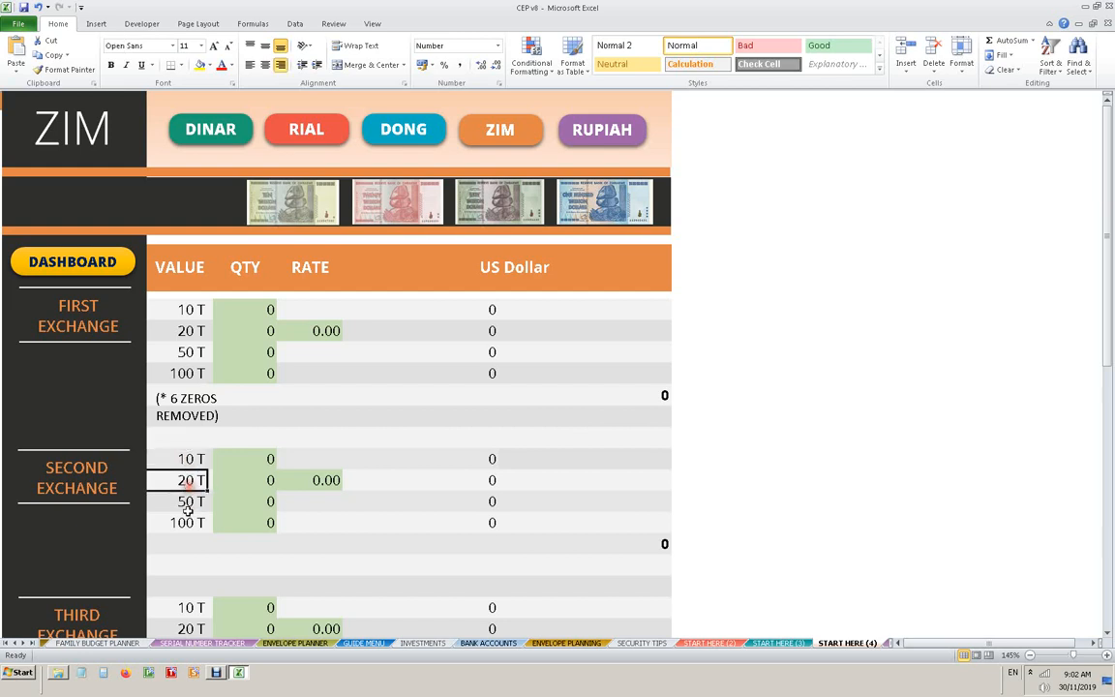
{"action": "left_click", "coordinate": [188, 507]}
{"action": "left_click", "coordinate": [188, 529]}
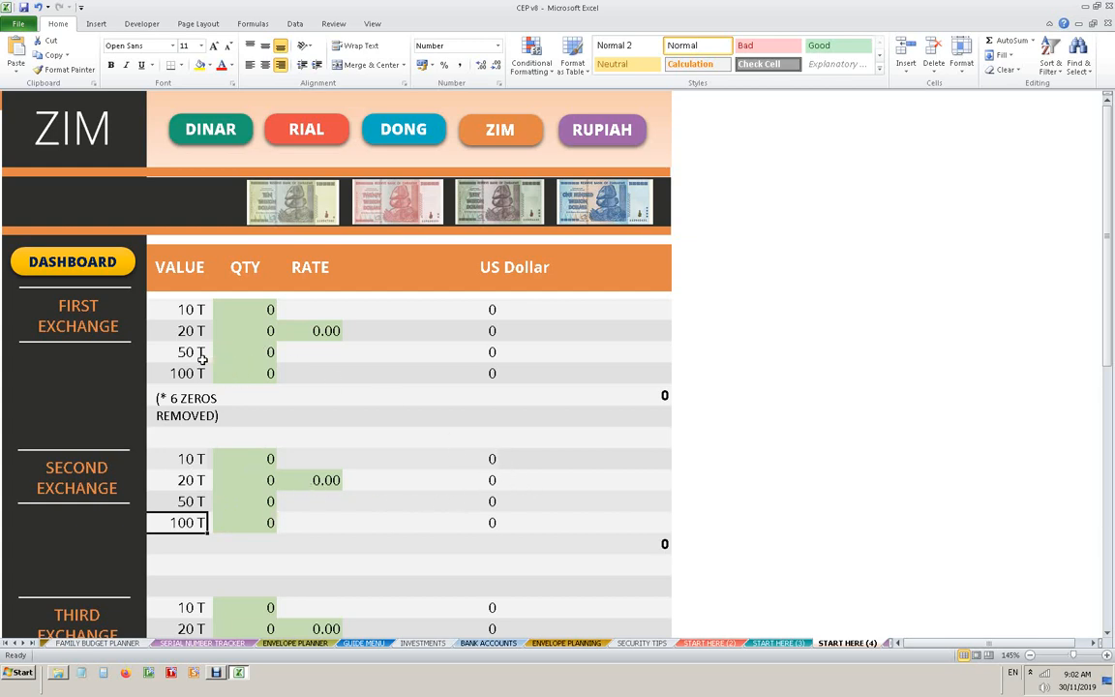
- For the first Zim exchange, enter quantities of 5 for the 10 T, 5 for the 50 T and 10 for the 100 T notes
{"action": "left_click", "coordinate": [246, 308]}
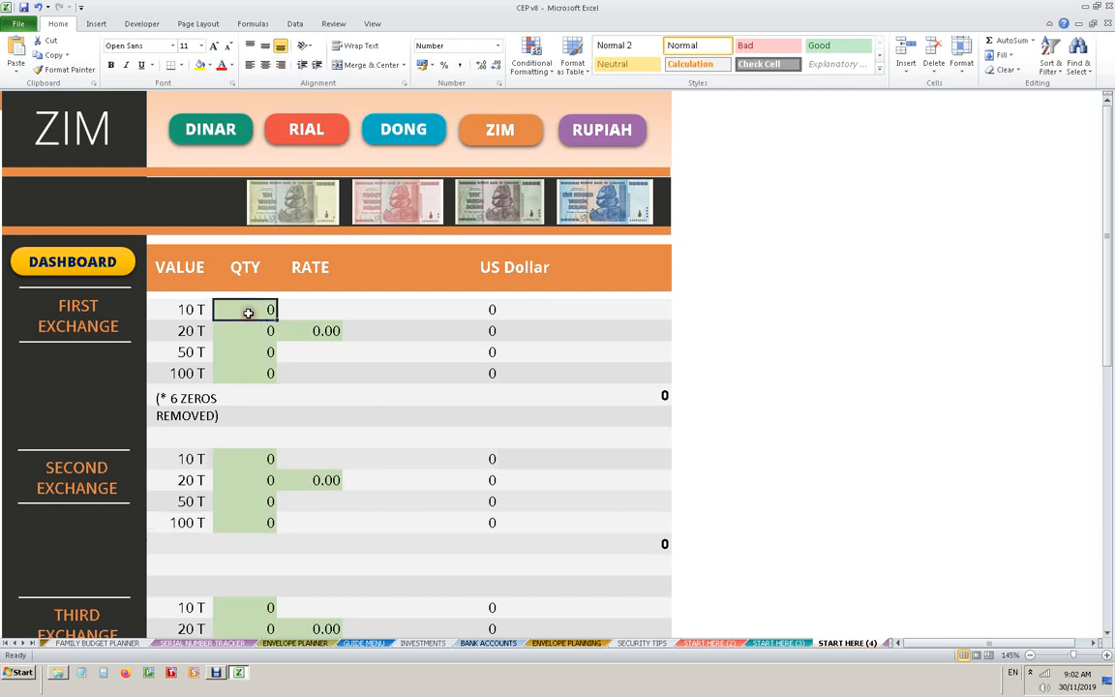
{"action": "type", "text": "5"}
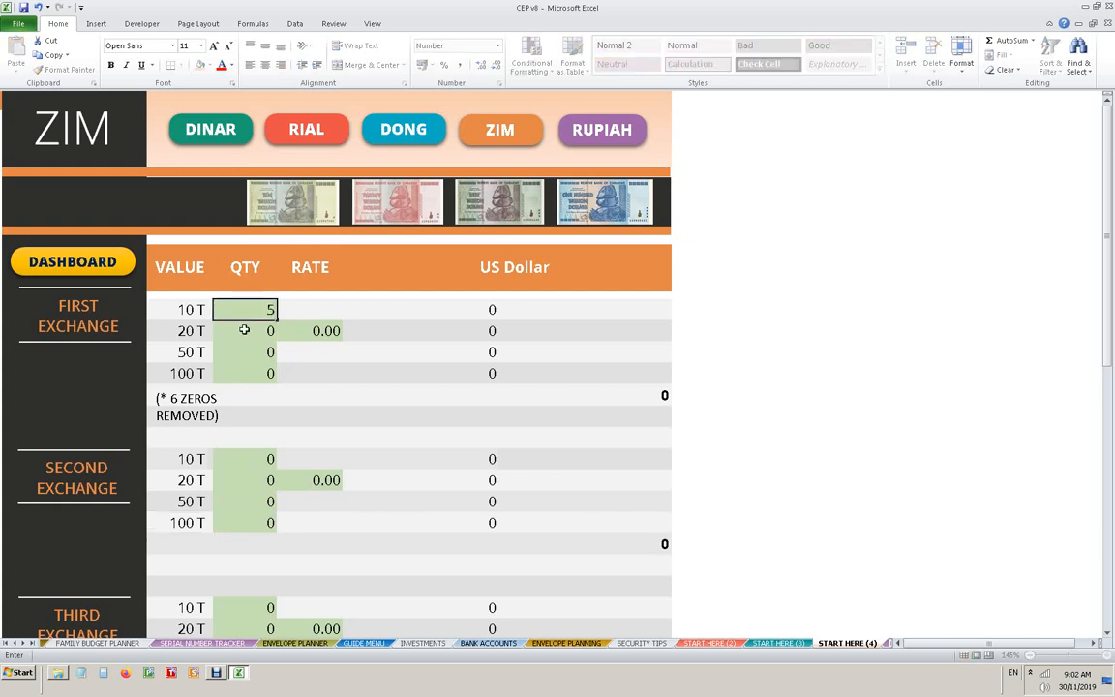
{"action": "key", "text": "Return"}
{"action": "key", "text": "Return"}
{"action": "type", "text": "5"}
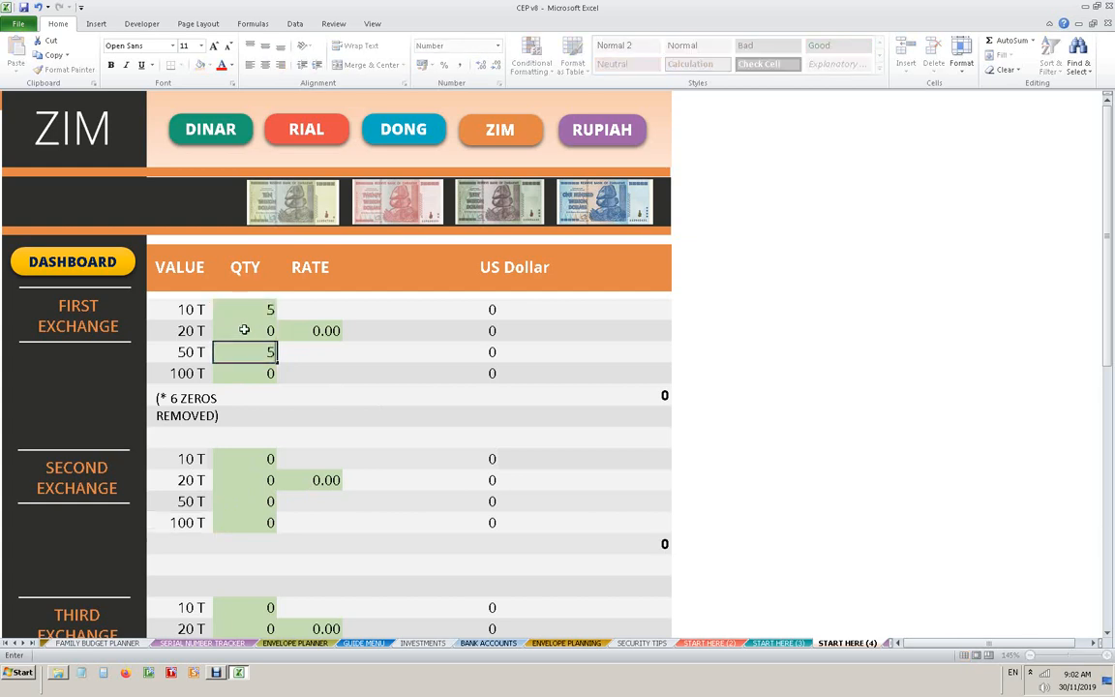
{"action": "key", "text": "Return"}
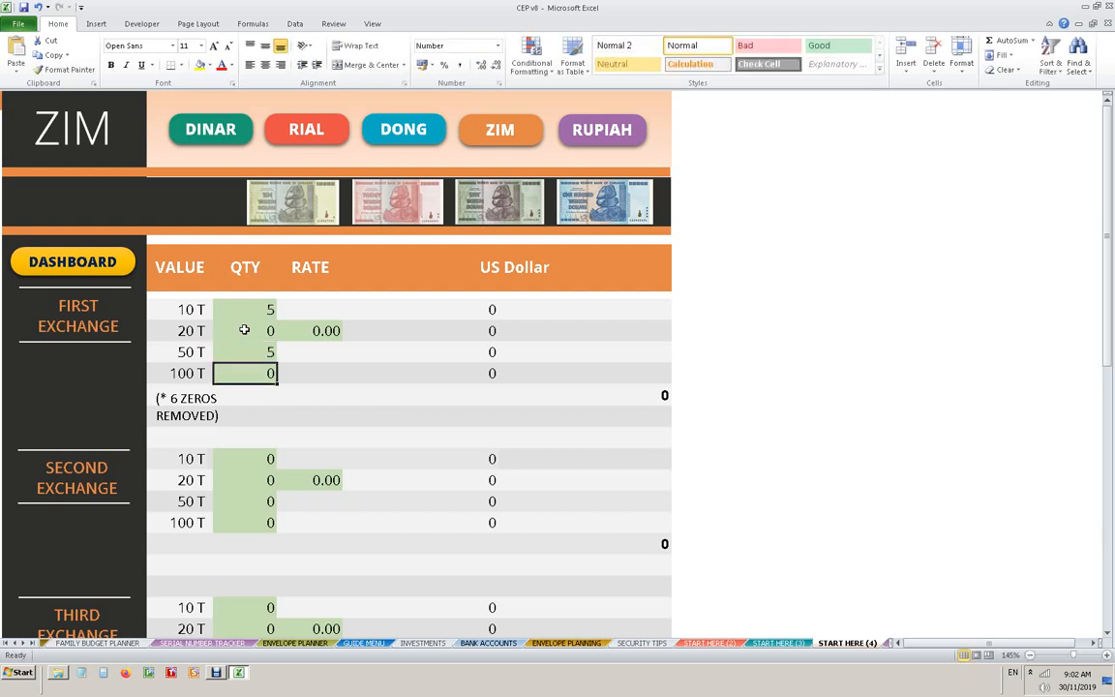
{"action": "type", "text": "1"}
{"action": "key", "text": "Return"}
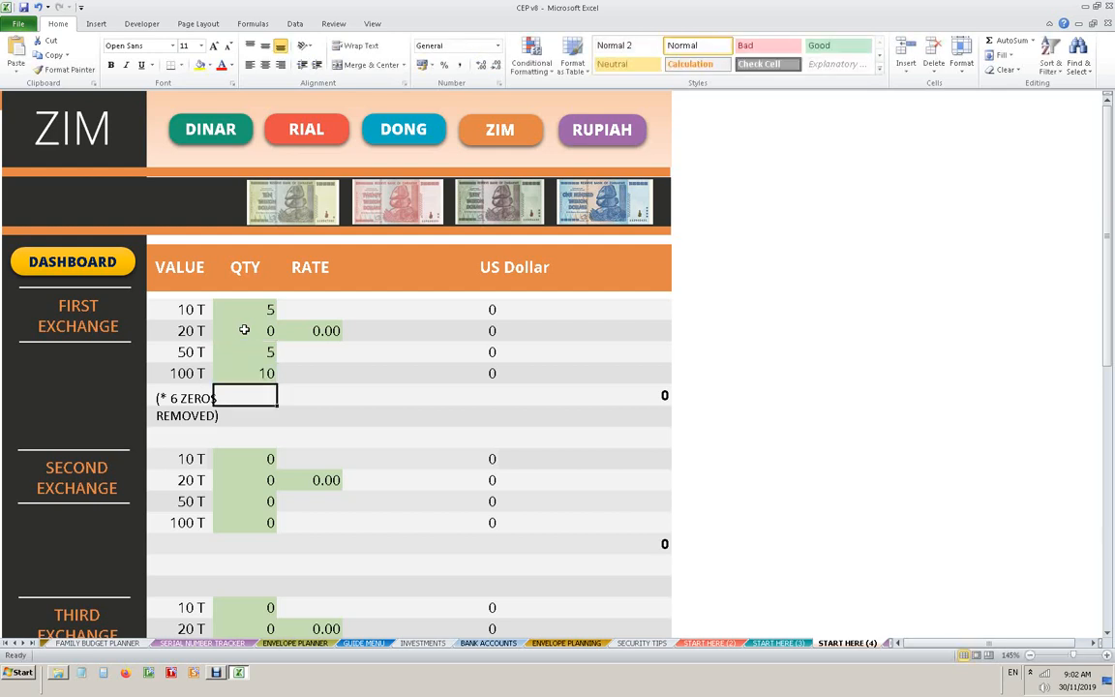
- Set the rate of the first Zim exchange to 0.20
{"action": "left_click", "coordinate": [326, 330]}
{"action": "type", "text": ".20"}
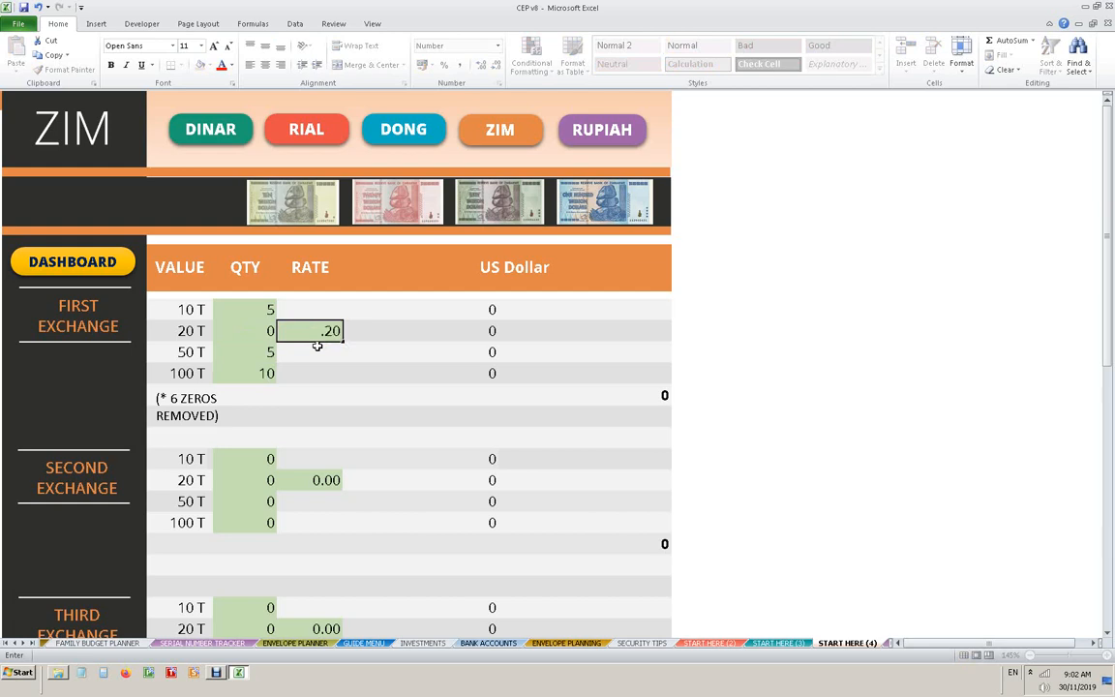
{"action": "key", "text": "Return"}
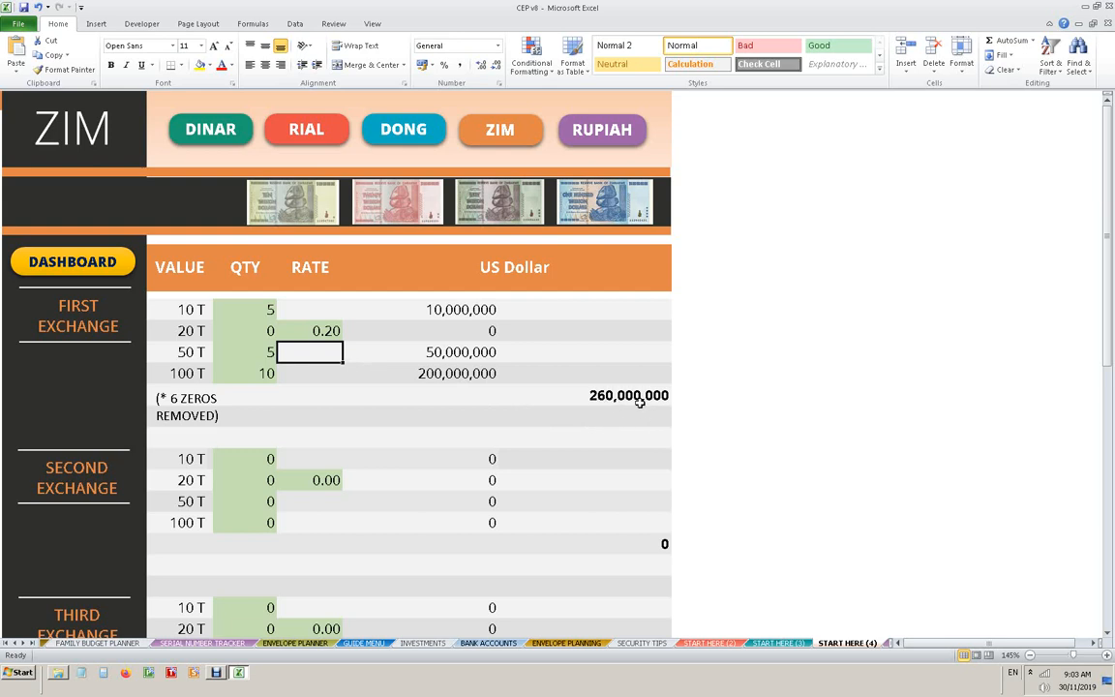
{"action": "scroll", "coordinate": [634, 406], "scroll_direction": "down", "scroll_amount": 1}
{"action": "scroll", "coordinate": [528, 209], "scroll_direction": "up", "scroll_amount": 1}
- Go back to the dashboard by way of the Dinar sheet and set the local currency to Canadian Dollar
{"action": "left_click", "coordinate": [206, 136]}
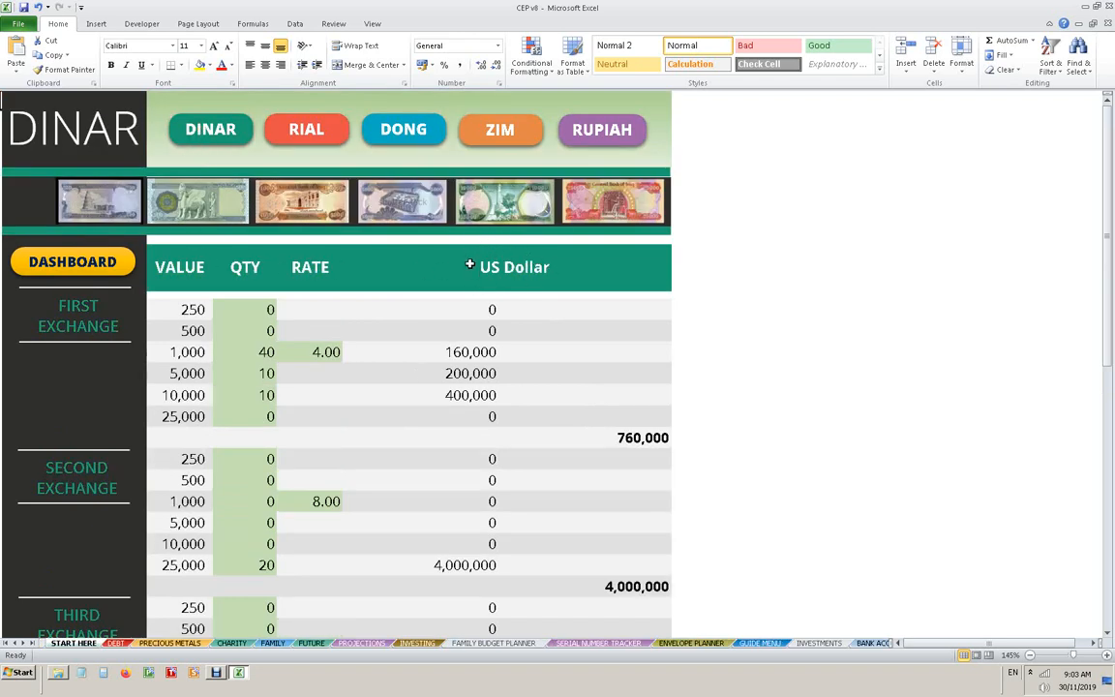
{"action": "left_click", "coordinate": [95, 253]}
{"action": "left_click", "coordinate": [131, 182]}
{"action": "left_click", "coordinate": [149, 179]}
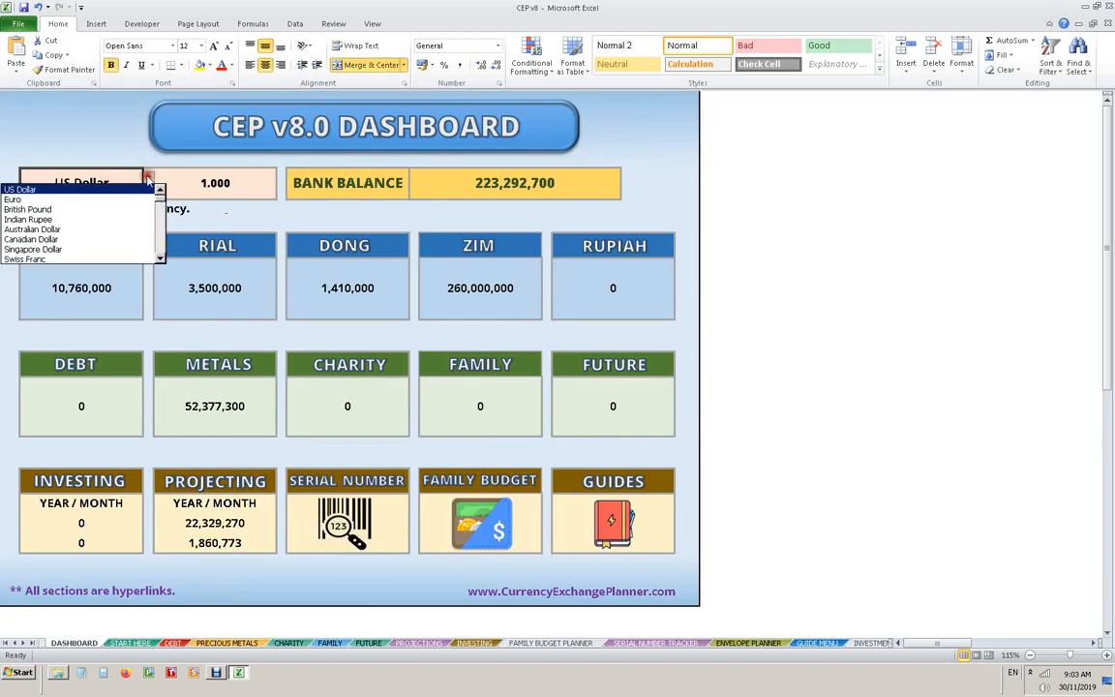
{"action": "left_click", "coordinate": [55, 239]}
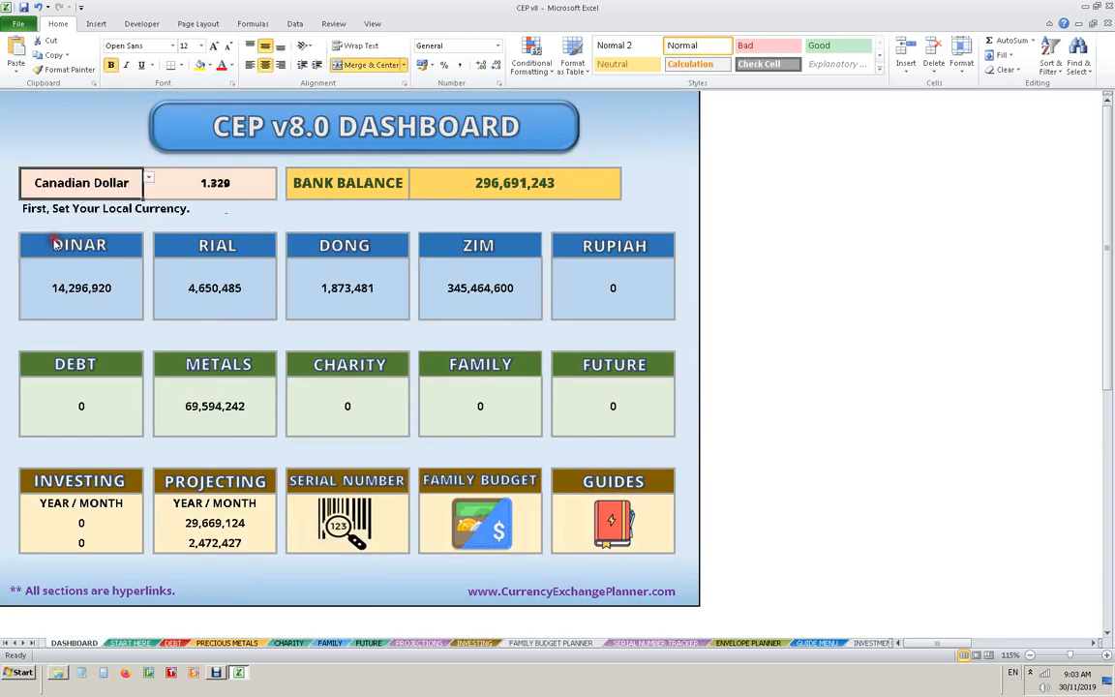
- Check the converted amounts on the Dinar sheet, and return to the dashboard to look at the currency's conversion rate
{"action": "left_click", "coordinate": [109, 252]}
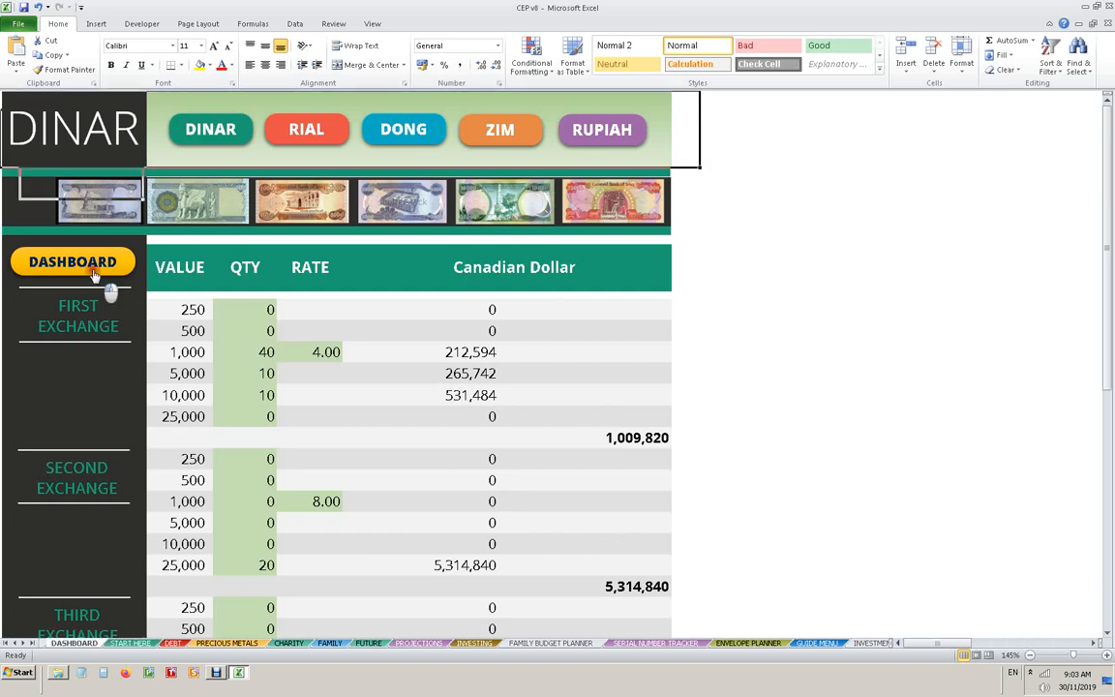
{"action": "left_click", "coordinate": [39, 271]}
{"action": "left_click", "coordinate": [217, 184]}
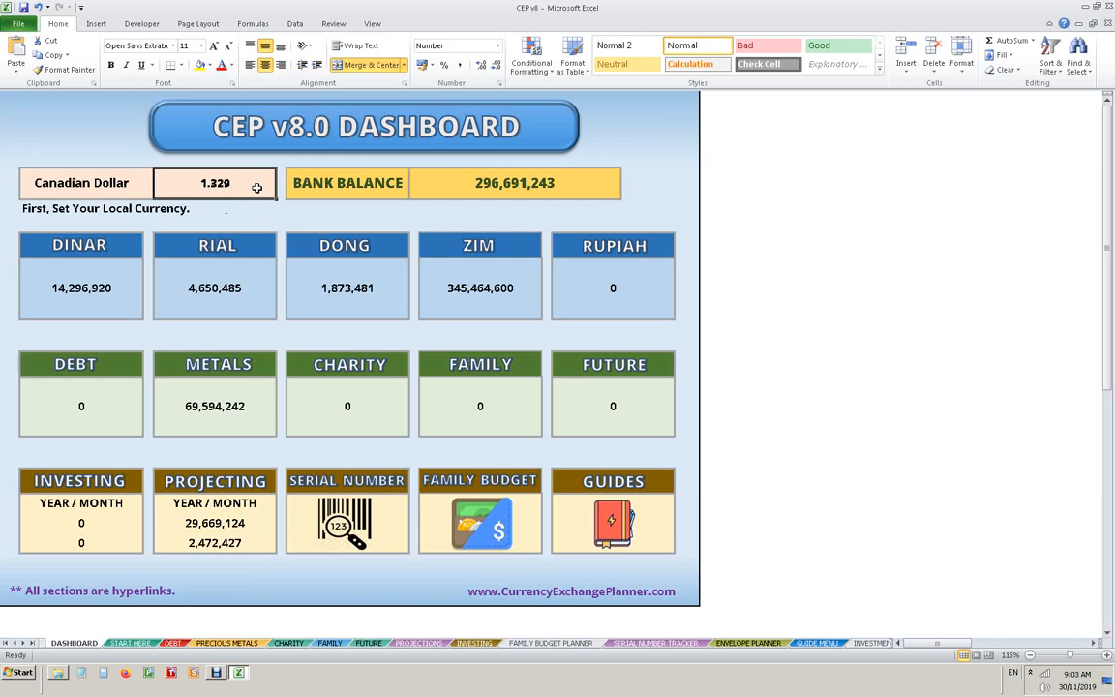
- Switch the dashboard's local currency to Japanese Yen and from there to Brazilian Real
{"action": "left_click", "coordinate": [146, 182]}
{"action": "left_click", "coordinate": [150, 178]}
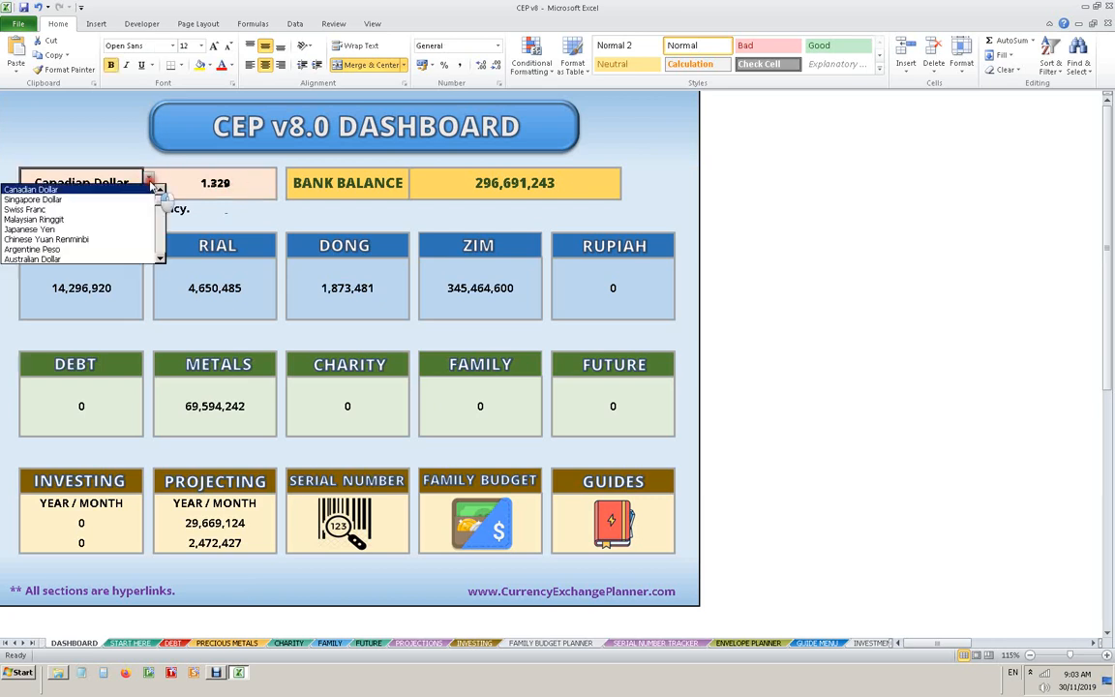
{"action": "left_click", "coordinate": [81, 228]}
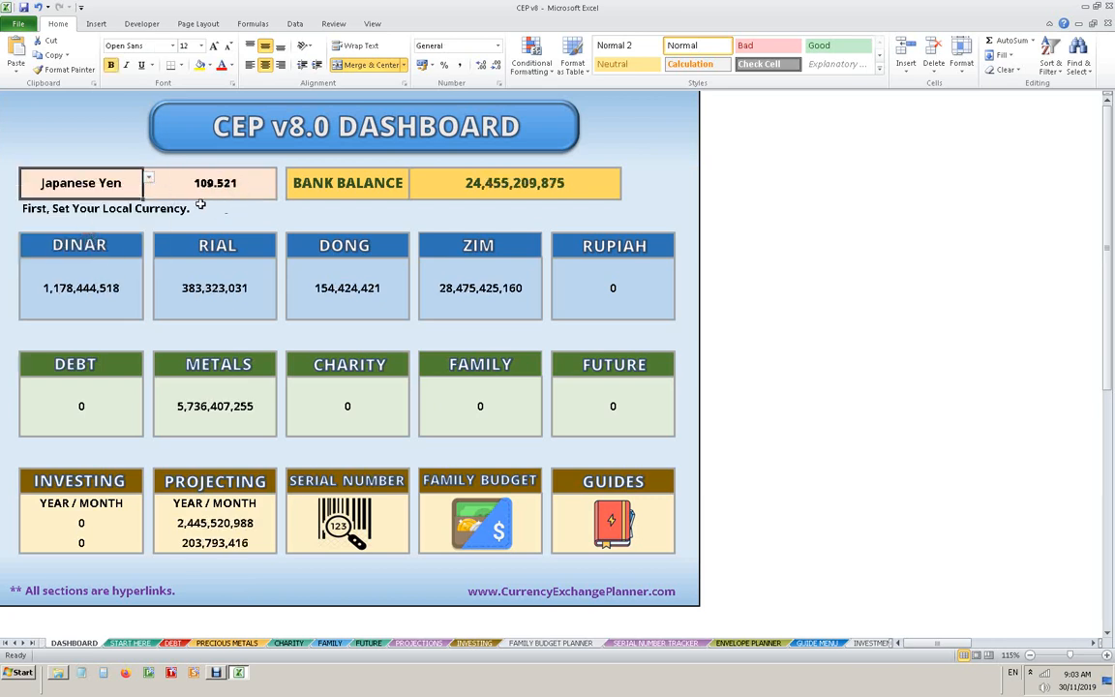
{"action": "left_click", "coordinate": [148, 178]}
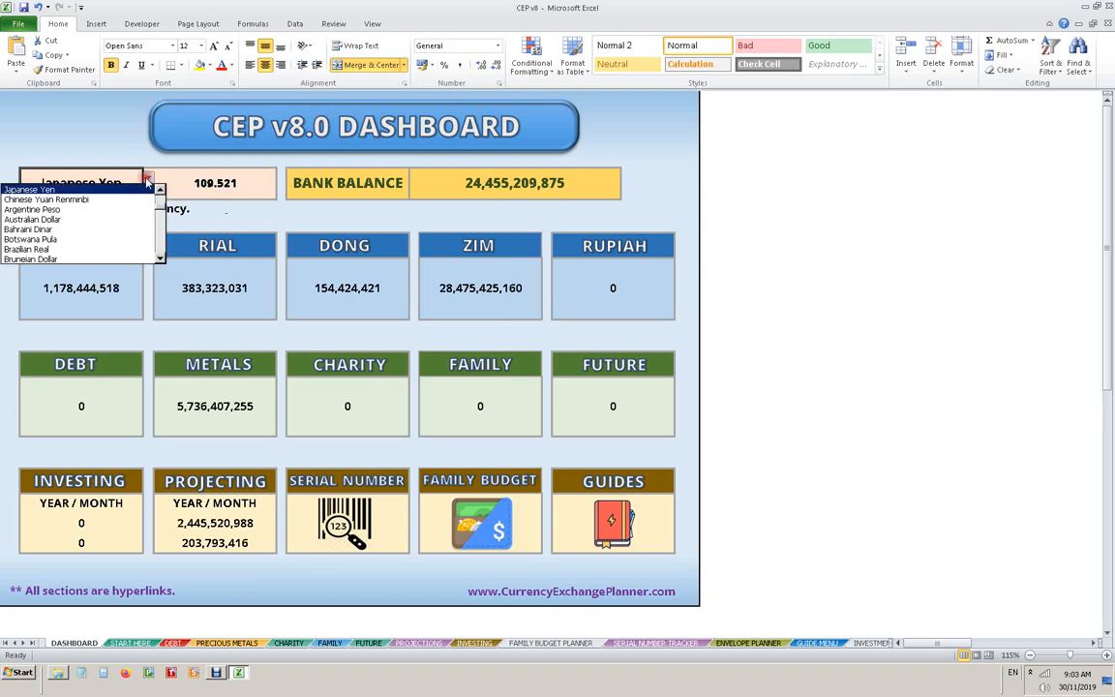
{"action": "left_click", "coordinate": [64, 250]}
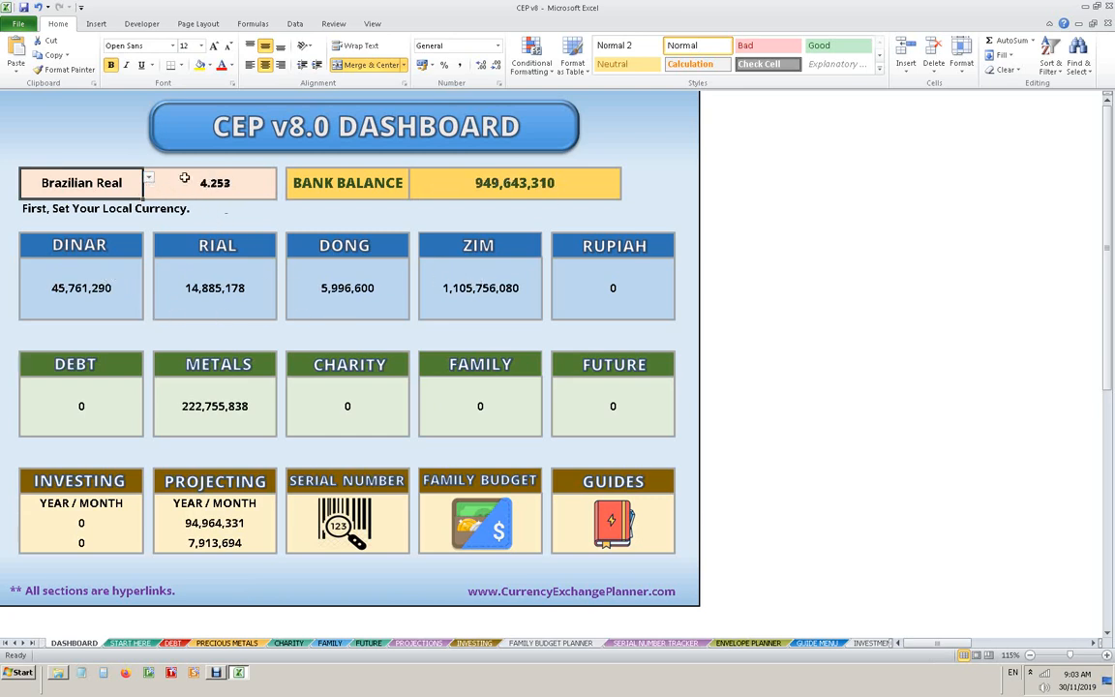
- Switch the dashboard's local currency to Malaysian Ringgit
{"action": "left_click", "coordinate": [149, 177]}
{"action": "left_click", "coordinate": [161, 244]}
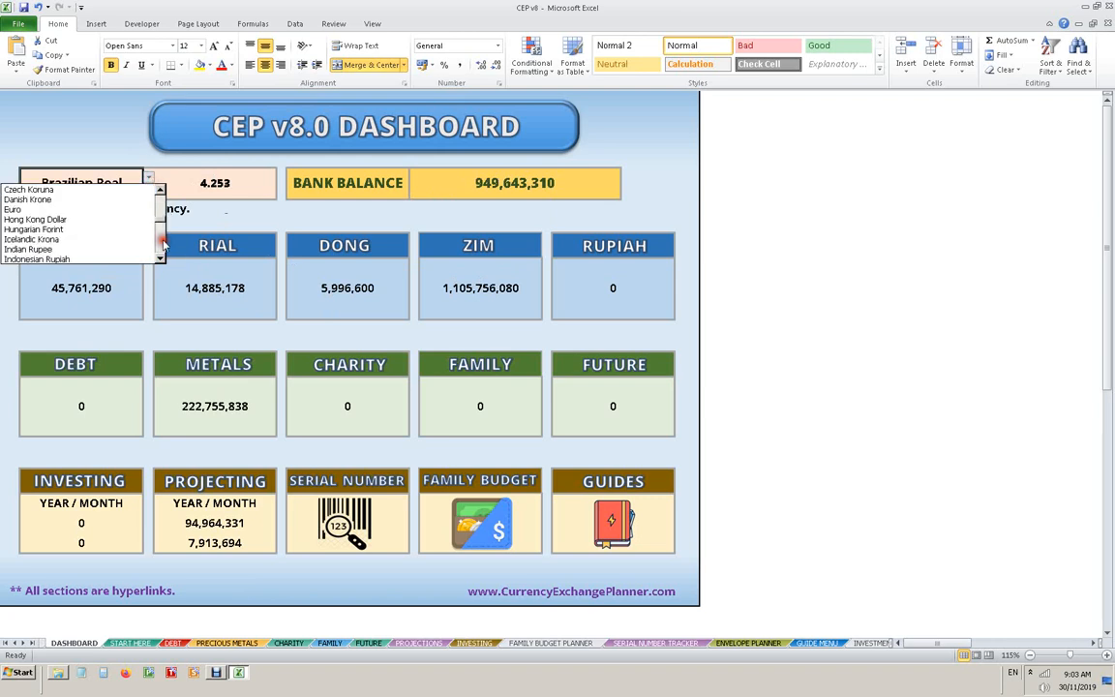
{"action": "left_click", "coordinate": [162, 244]}
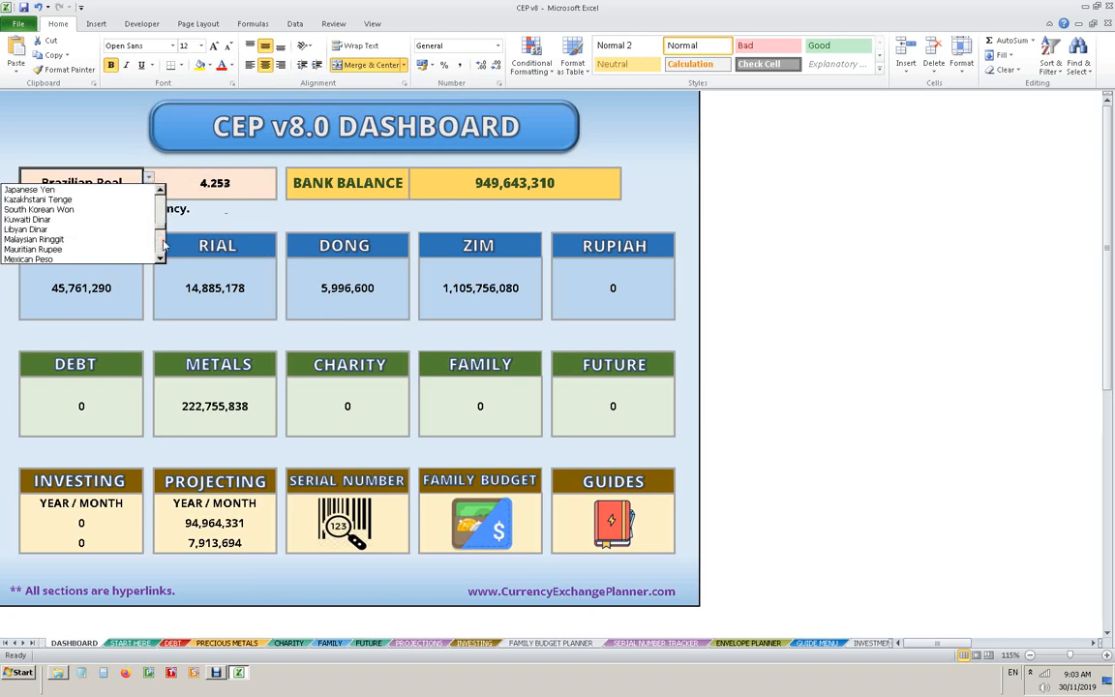
{"action": "left_click", "coordinate": [92, 239]}
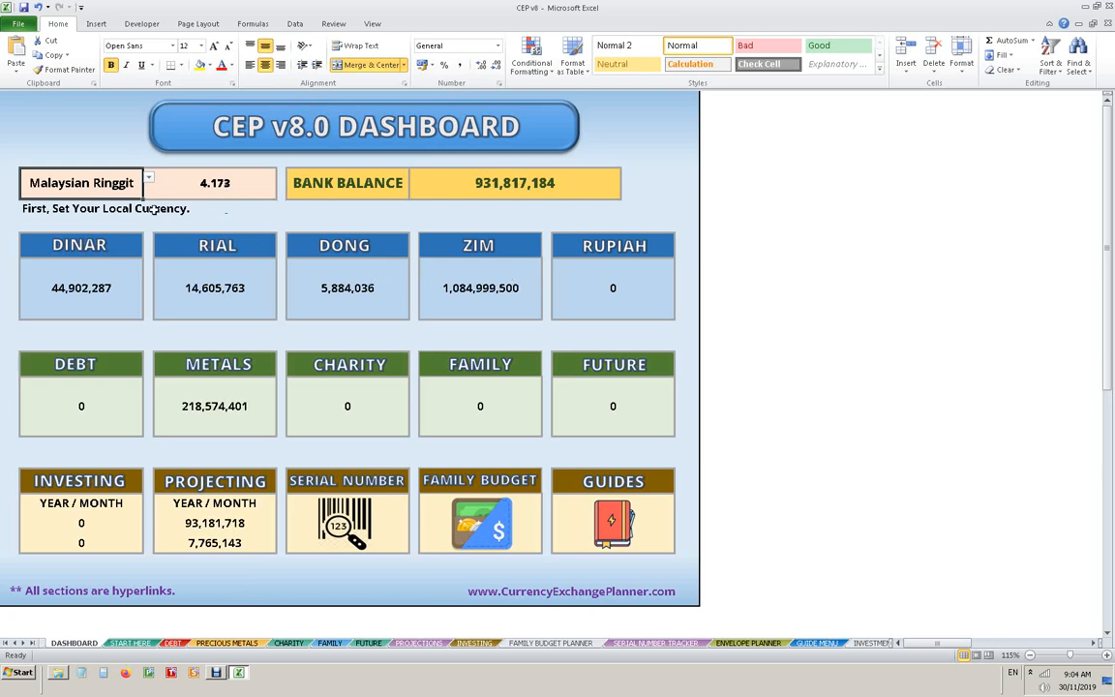
- Change the dashboard's local currency to Swiss Franc
{"action": "left_click", "coordinate": [148, 179]}
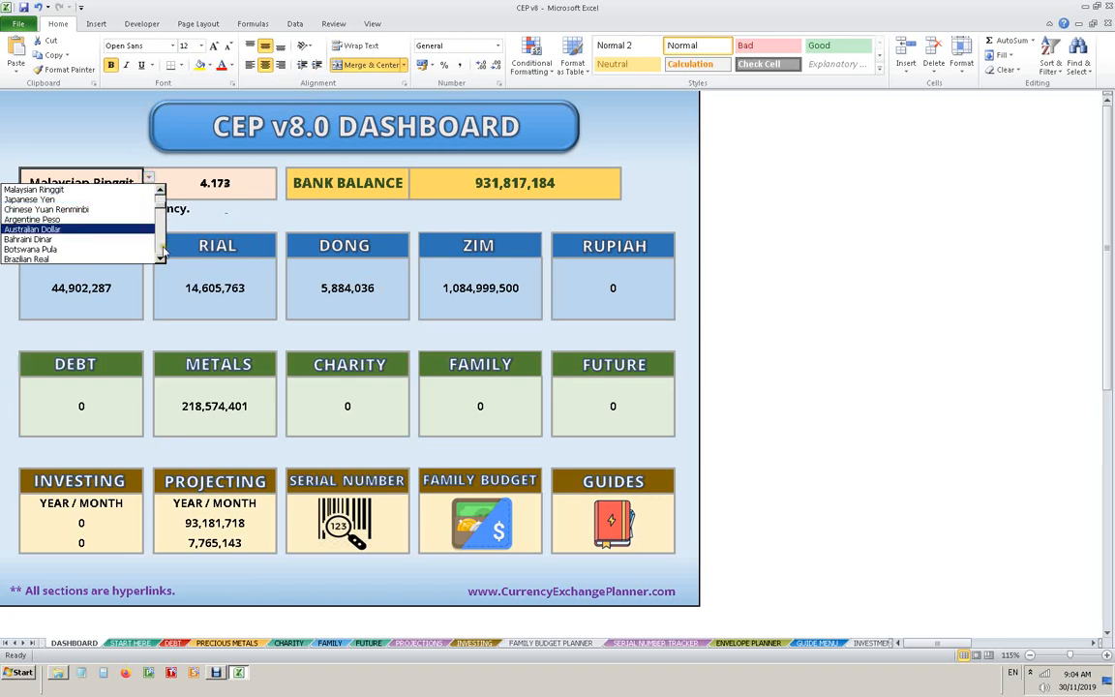
{"action": "left_click", "coordinate": [160, 250]}
{"action": "left_click", "coordinate": [161, 251]}
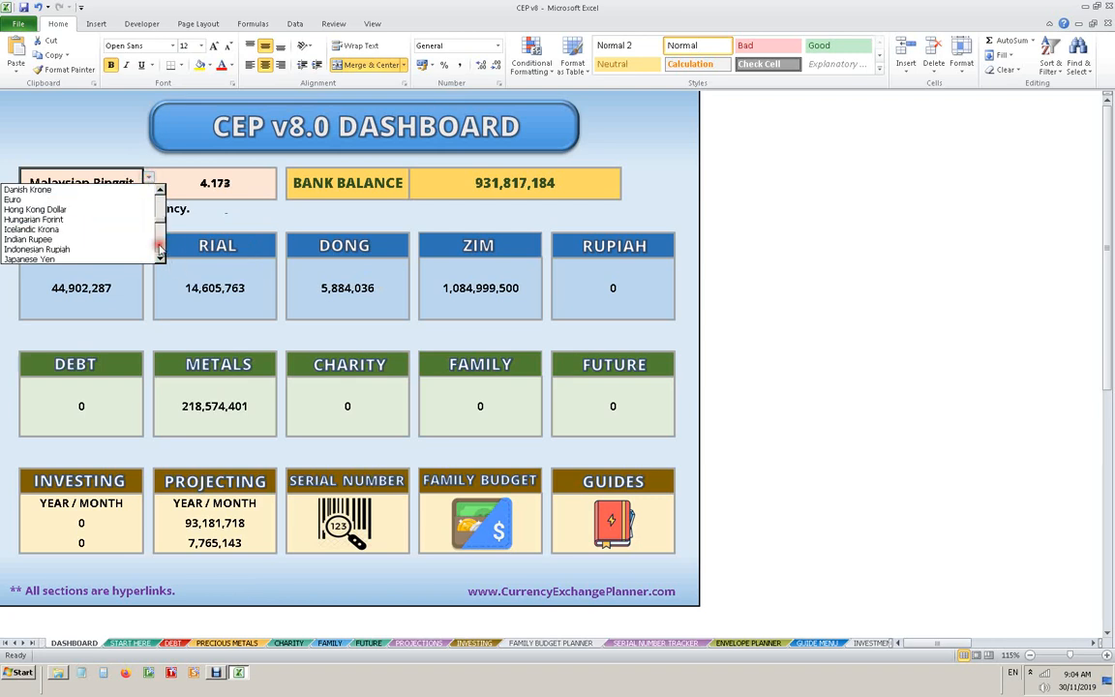
{"action": "left_click", "coordinate": [160, 251]}
{"action": "left_click", "coordinate": [161, 251]}
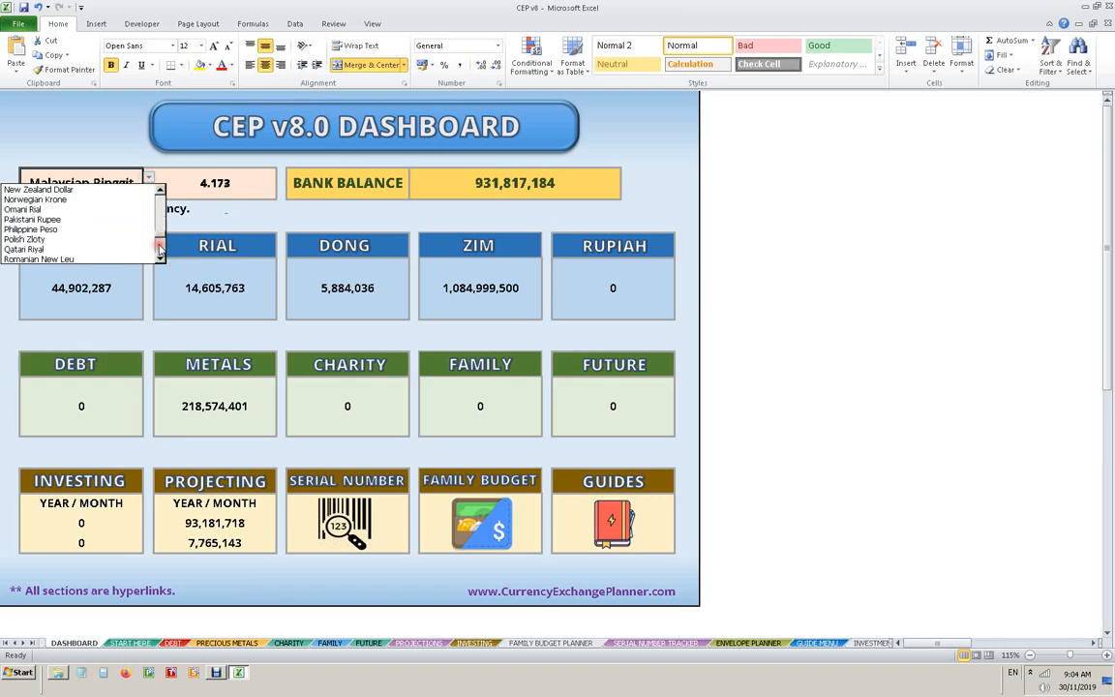
{"action": "left_click", "coordinate": [160, 251]}
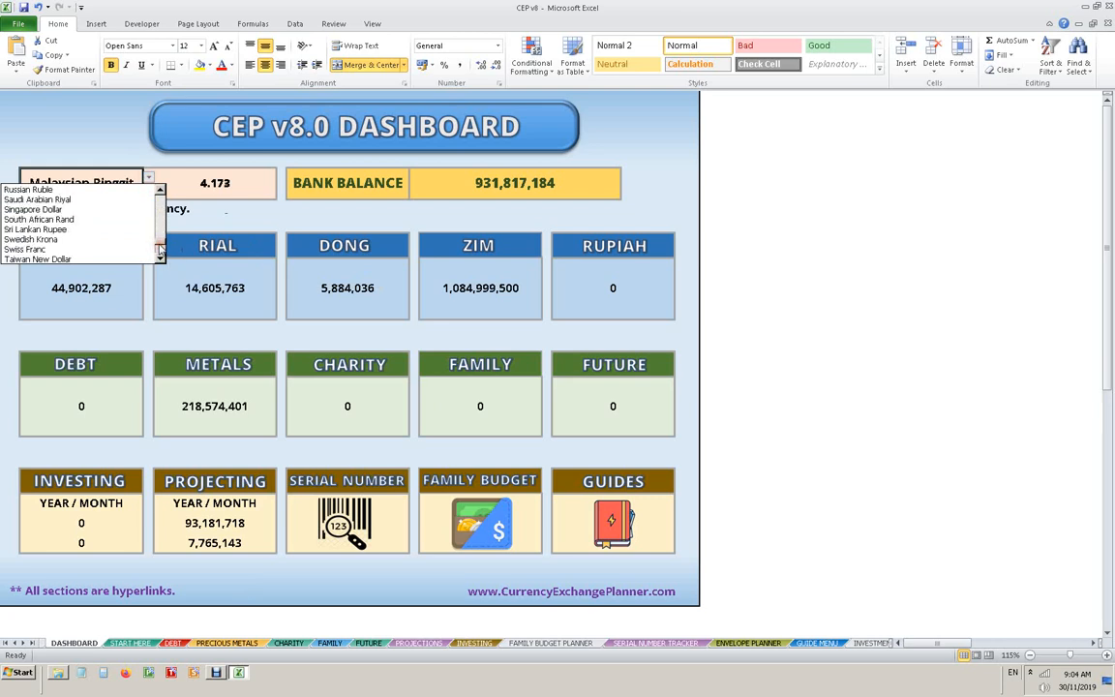
{"action": "left_click", "coordinate": [53, 252]}
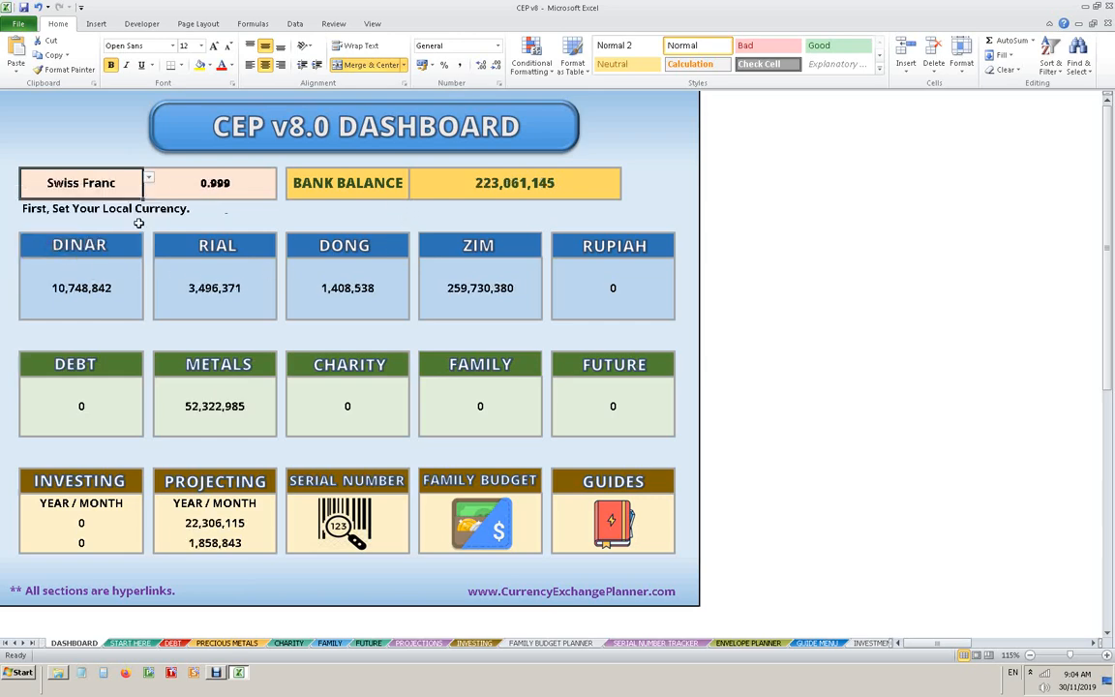
- Check the converted amounts on the Dong sheet and return to the dashboard
{"action": "left_click", "coordinate": [310, 248]}
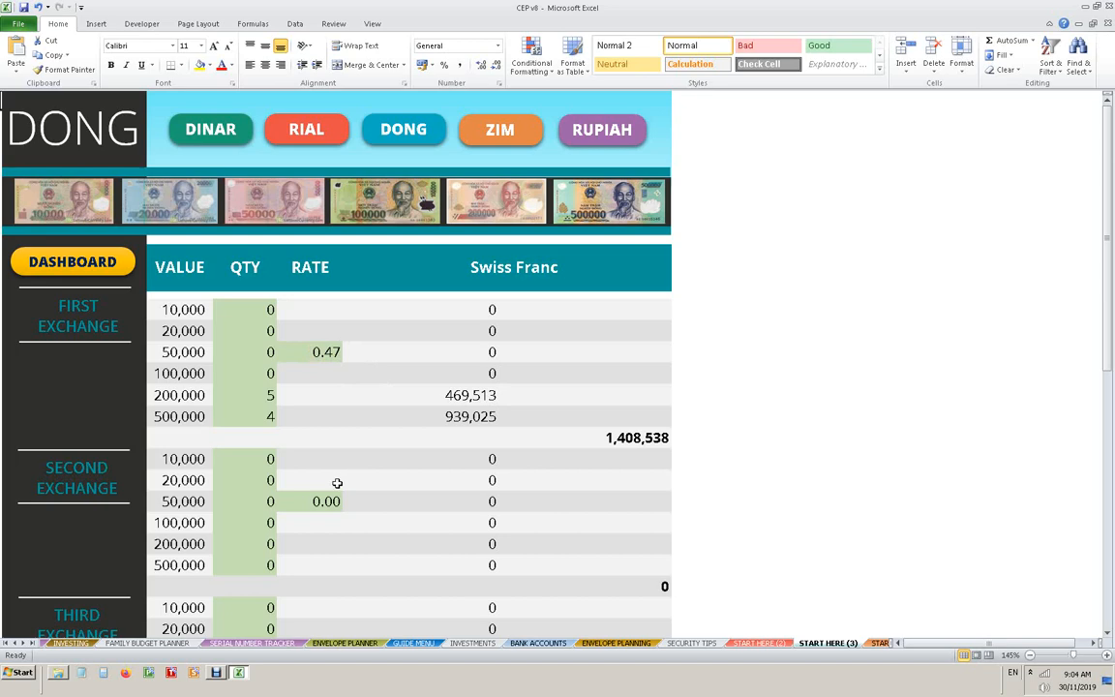
{"action": "left_click", "coordinate": [106, 265]}
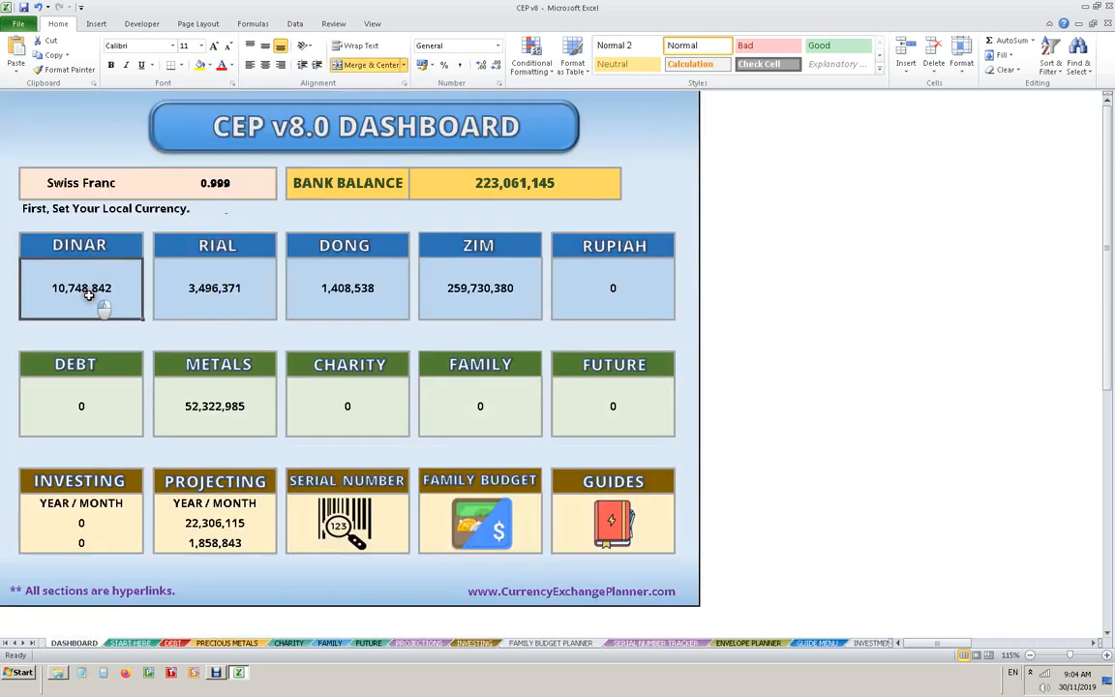
{"action": "left_click", "coordinate": [89, 238]}
{"action": "left_click", "coordinate": [92, 257]}
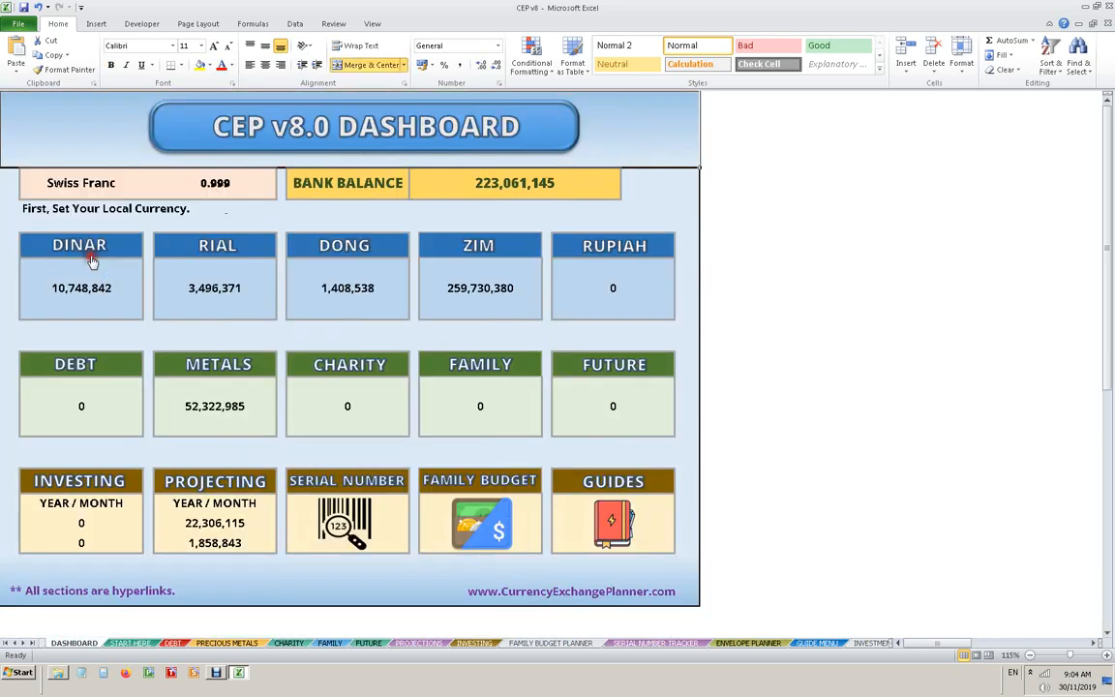
- Set the dashboard's local currency back to US Dollar
{"action": "left_click", "coordinate": [141, 181]}
{"action": "left_click", "coordinate": [148, 180]}
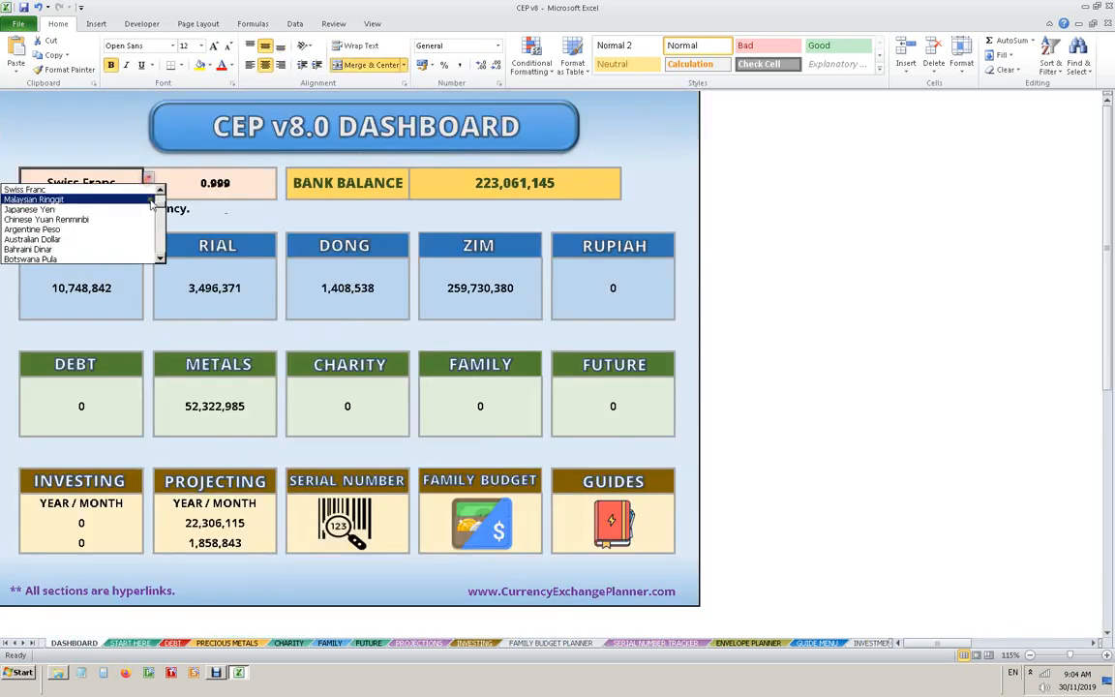
{"action": "scroll", "coordinate": [68, 196], "scroll_direction": "up", "scroll_amount": 3}
{"action": "left_click", "coordinate": [68, 191]}
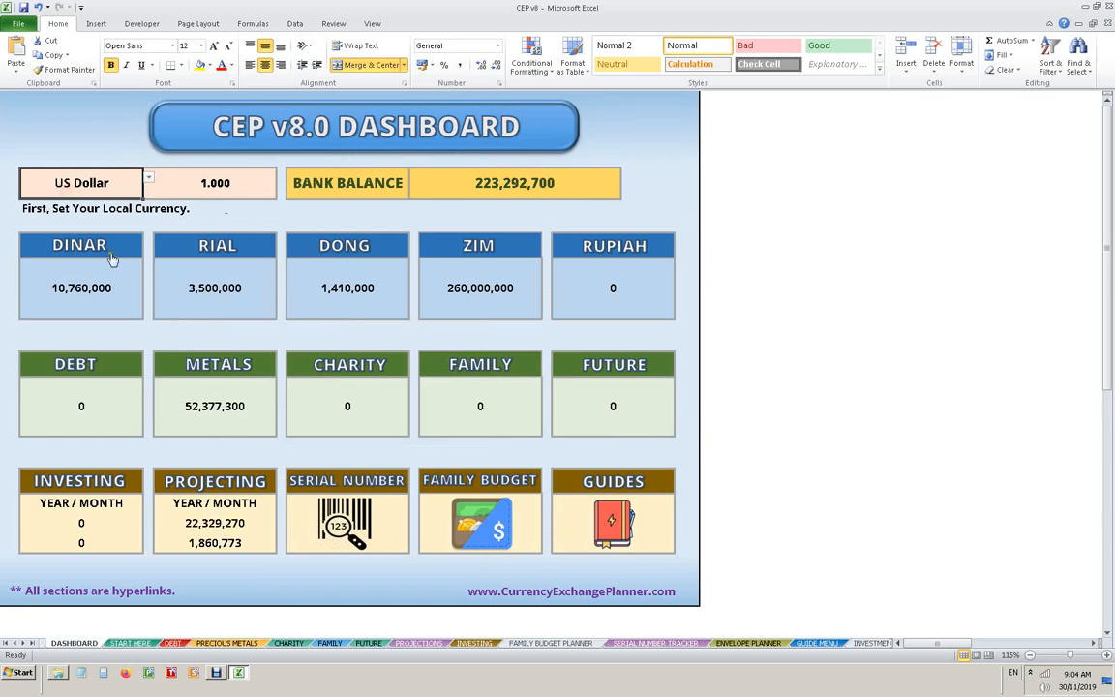
- On the Rupiah sheet, enter first-exchange quantities of 10 for 20,000 notes, 10 for 50,000 notes and 5 for 100,000 notes
{"action": "left_click", "coordinate": [595, 254]}
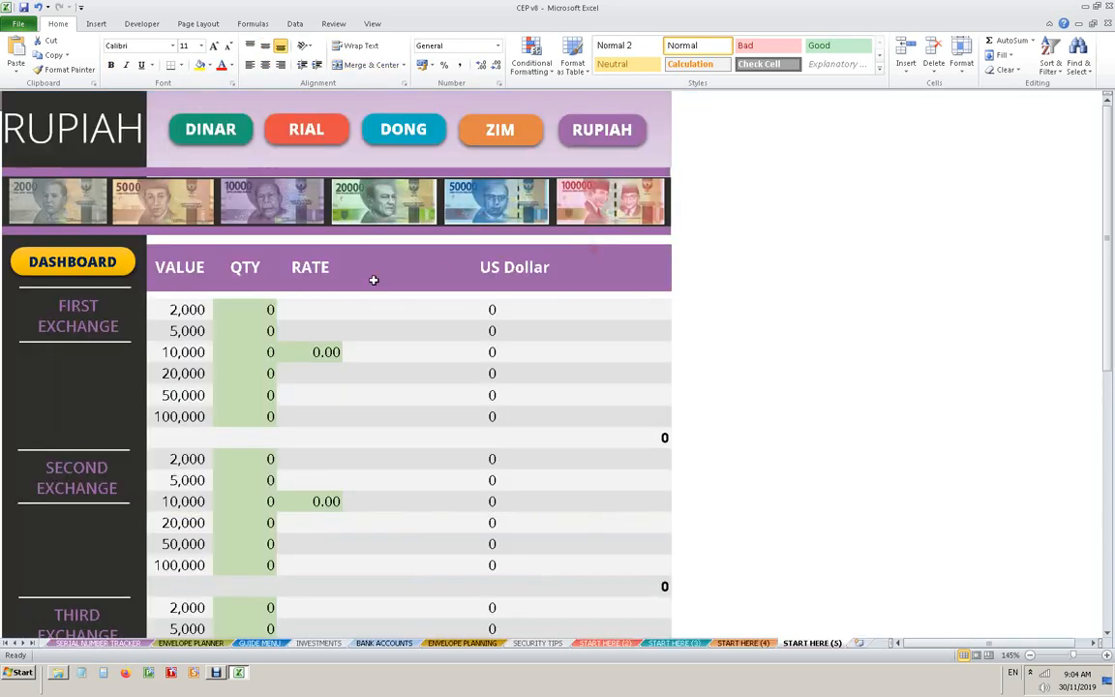
{"action": "left_click", "coordinate": [234, 416]}
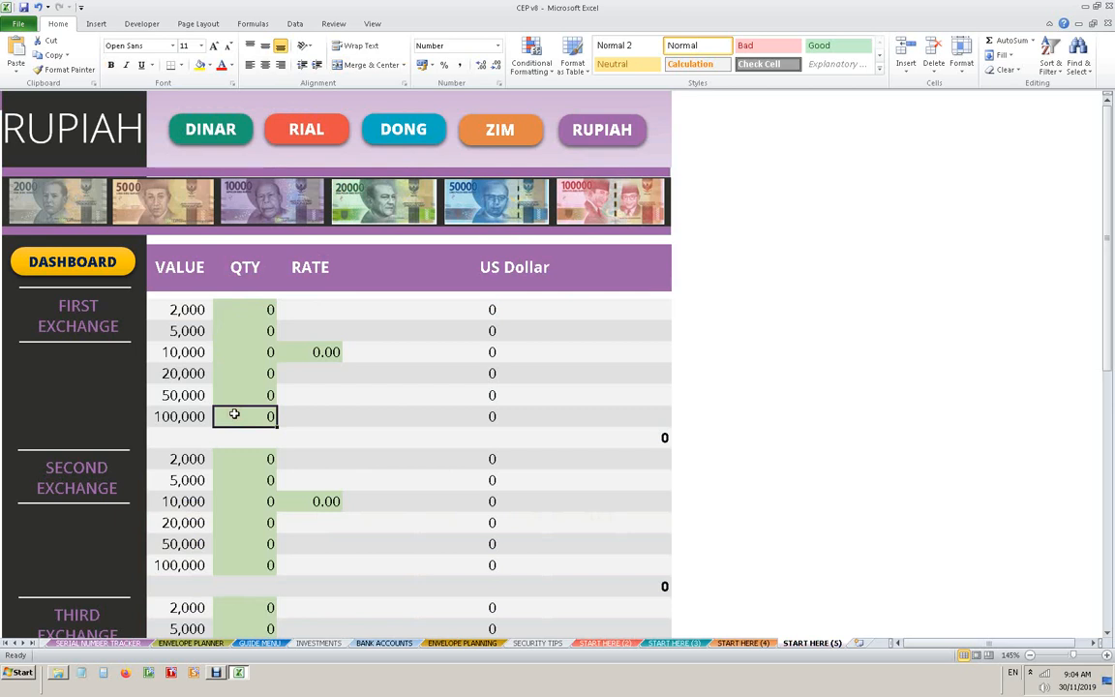
{"action": "left_click", "coordinate": [242, 350]}
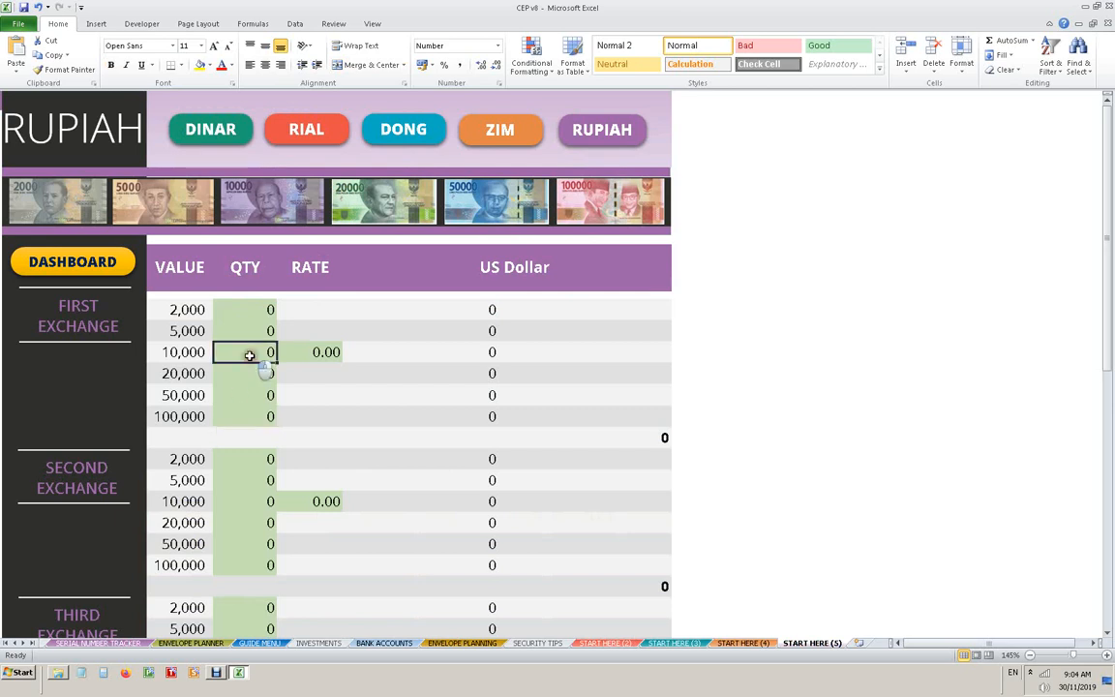
{"action": "left_click", "coordinate": [253, 374]}
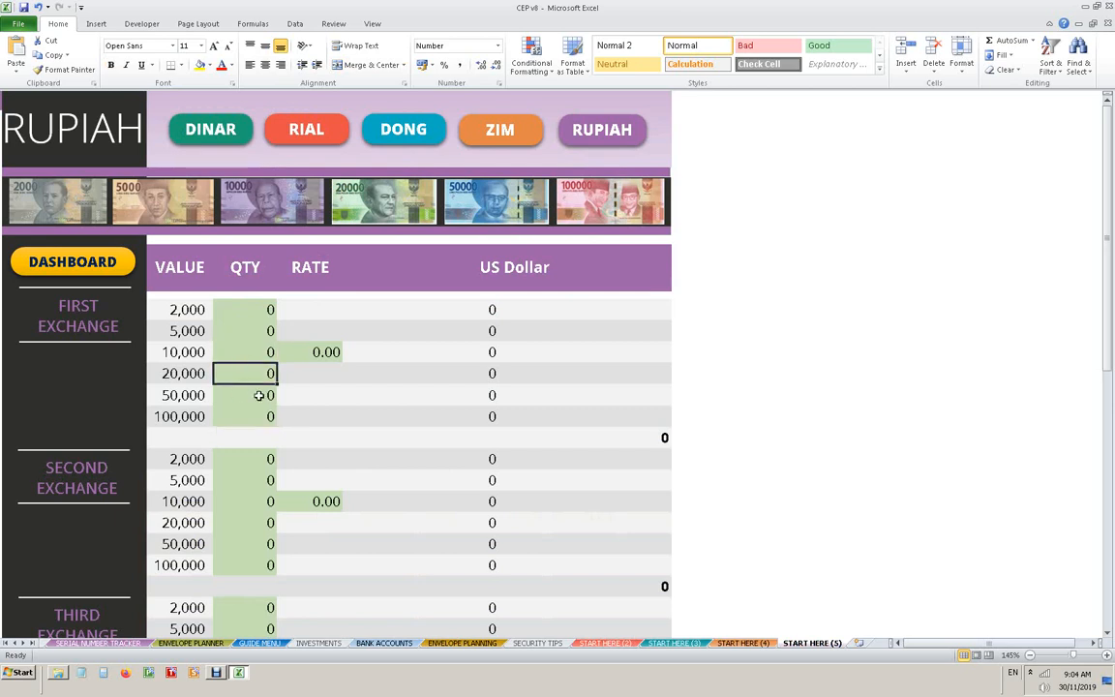
{"action": "type", "text": "10"}
{"action": "key", "text": "Return"}
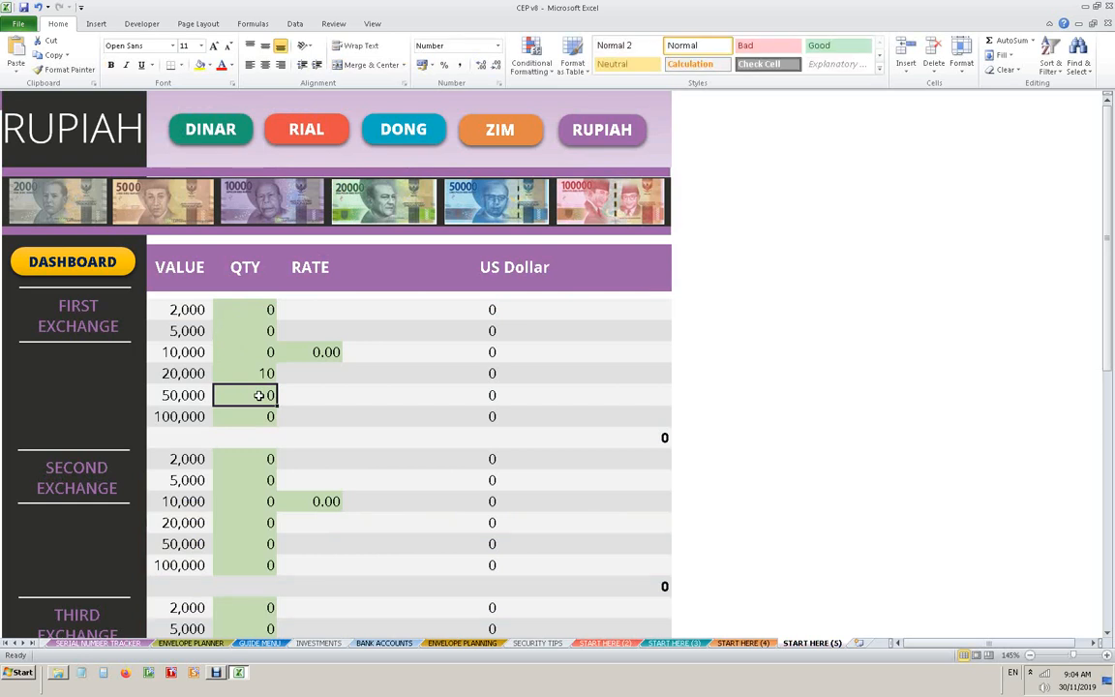
{"action": "key", "text": "Return"}
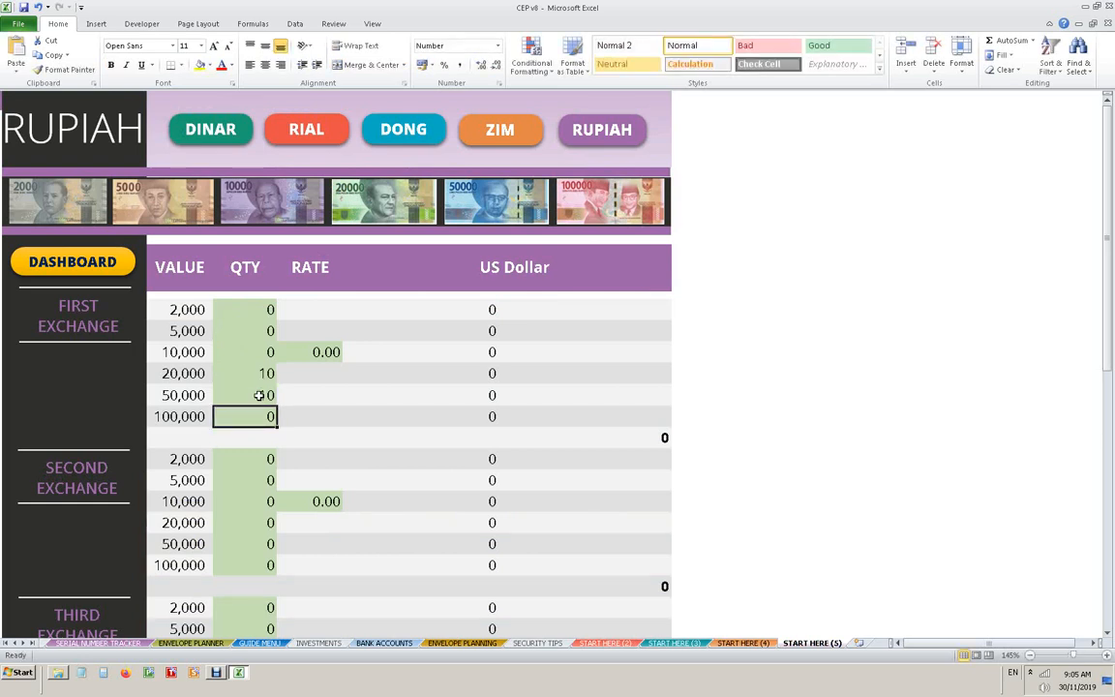
{"action": "type", "text": "5"}
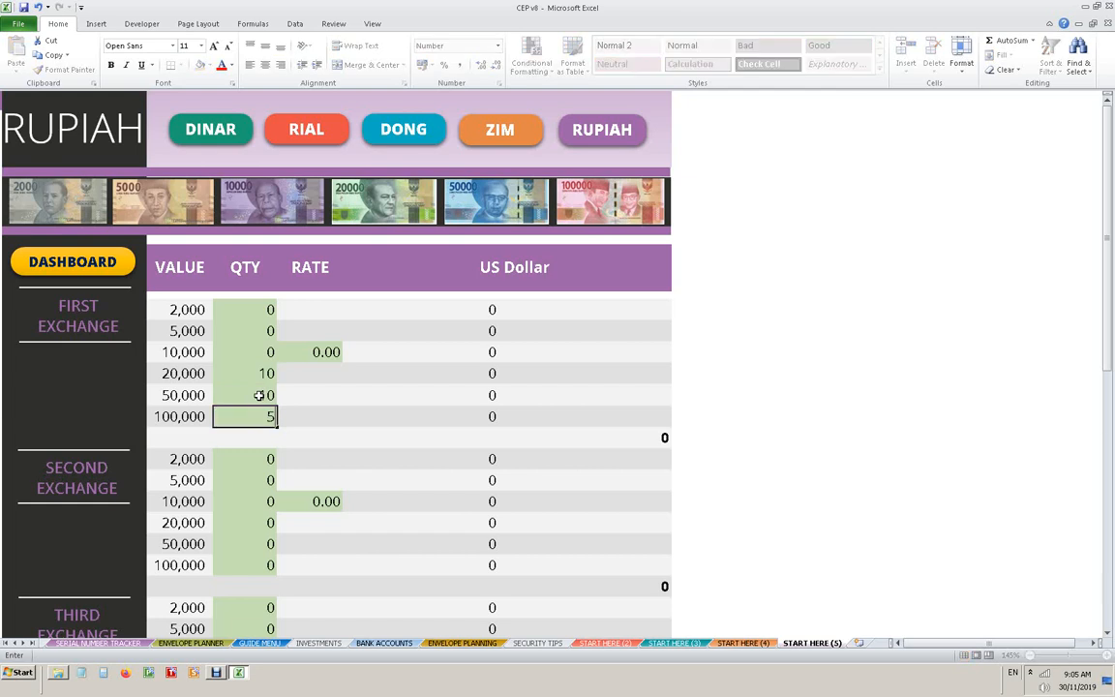
{"action": "key", "text": "Return"}
- Set the rate of the first Rupiah exchange to 1.08
{"action": "left_click", "coordinate": [306, 352]}
{"action": "type", "text": "1"}
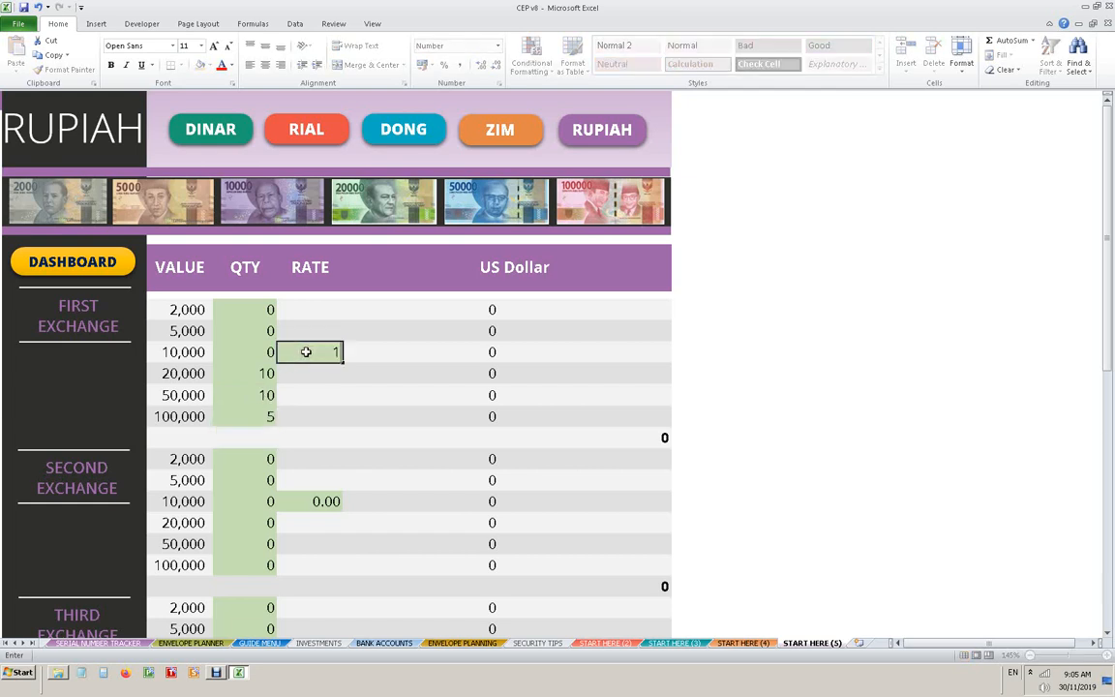
{"action": "type", "text": ".08"}
{"action": "key", "text": "Return"}
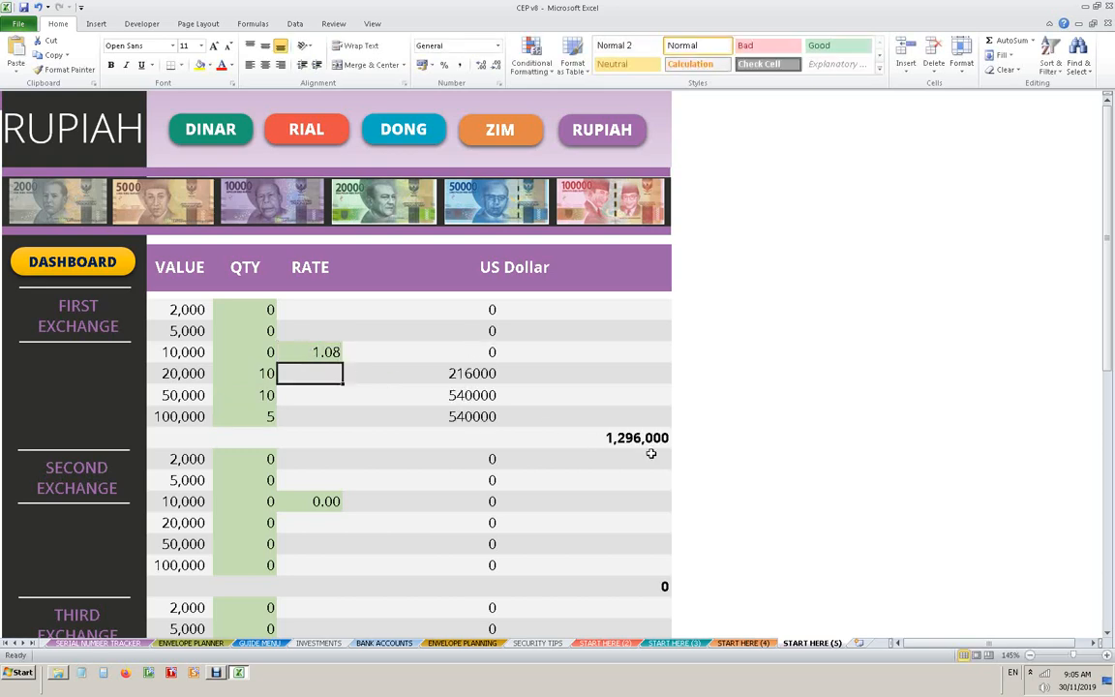
- Check the Rupiah grand total and go back to the dashboard by way of the Dong, Rial and Dinar sheets
{"action": "scroll", "coordinate": [627, 522], "scroll_direction": "down", "scroll_amount": 6}
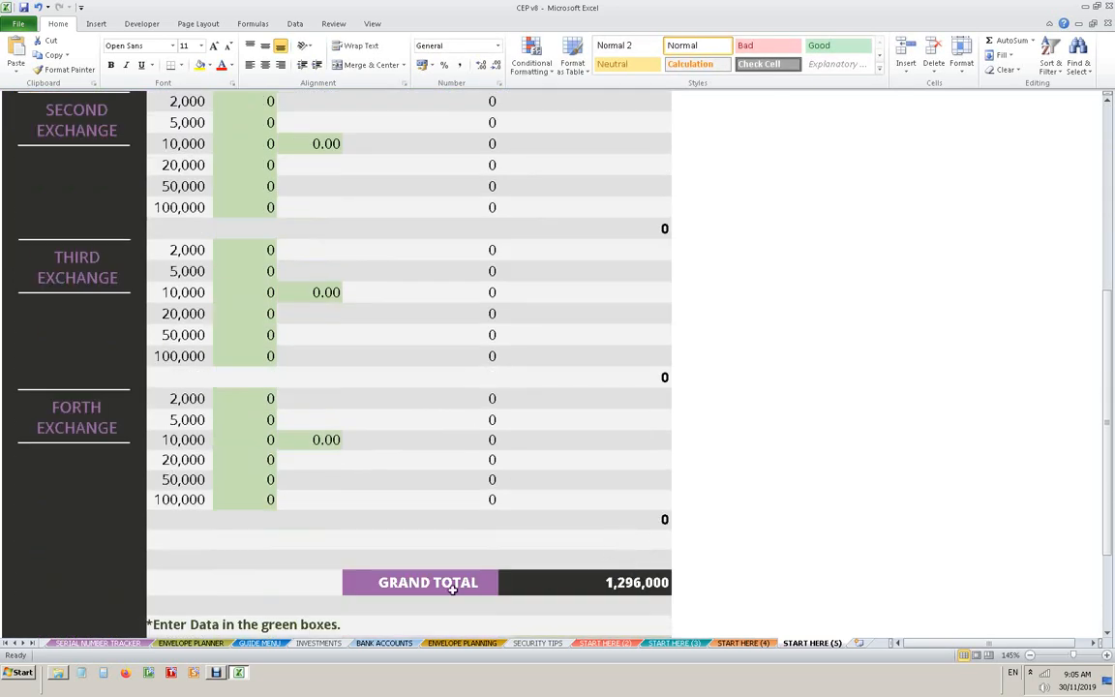
{"action": "scroll", "coordinate": [613, 579], "scroll_direction": "up", "scroll_amount": 6}
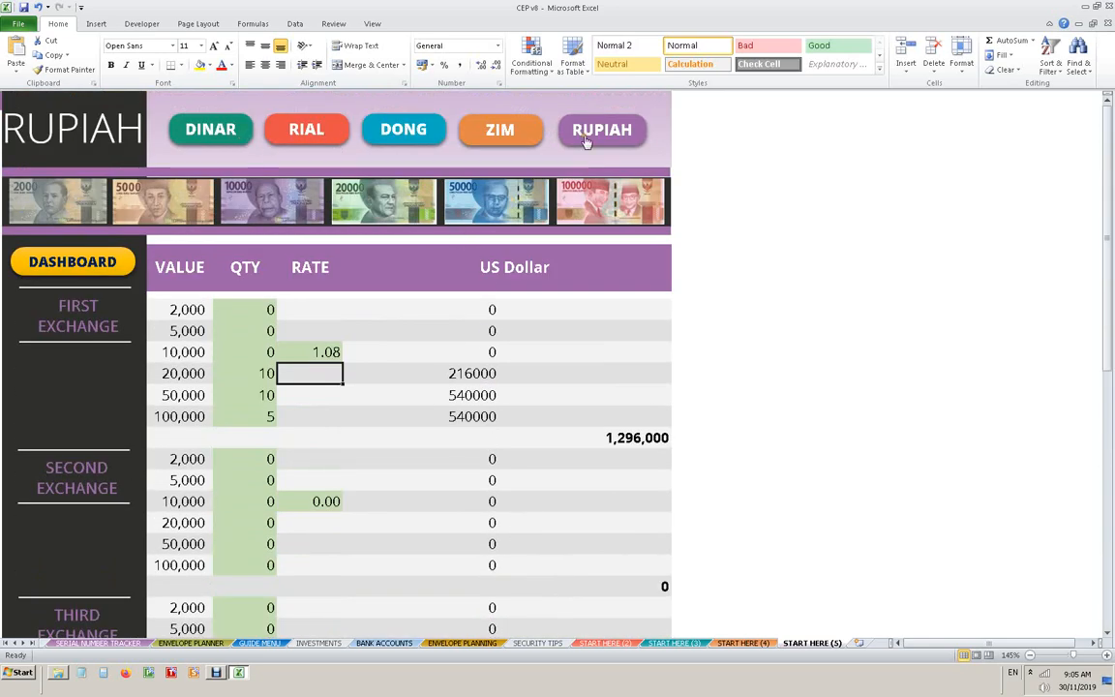
{"action": "left_click", "coordinate": [464, 124]}
{"action": "left_click", "coordinate": [398, 130]}
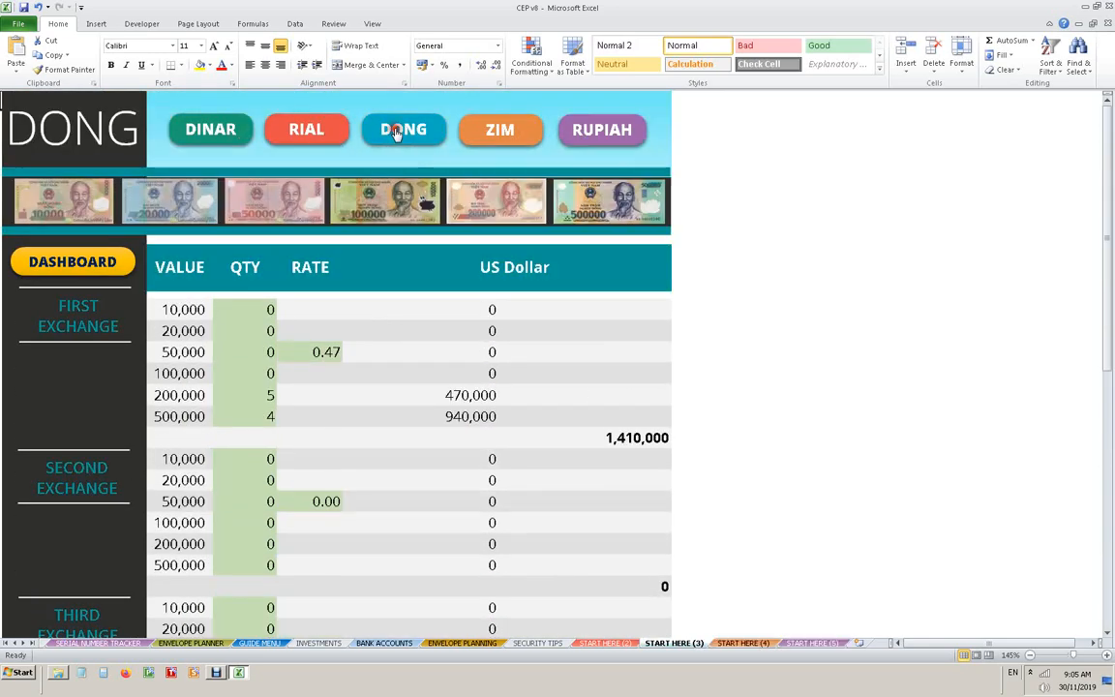
{"action": "left_click", "coordinate": [300, 124]}
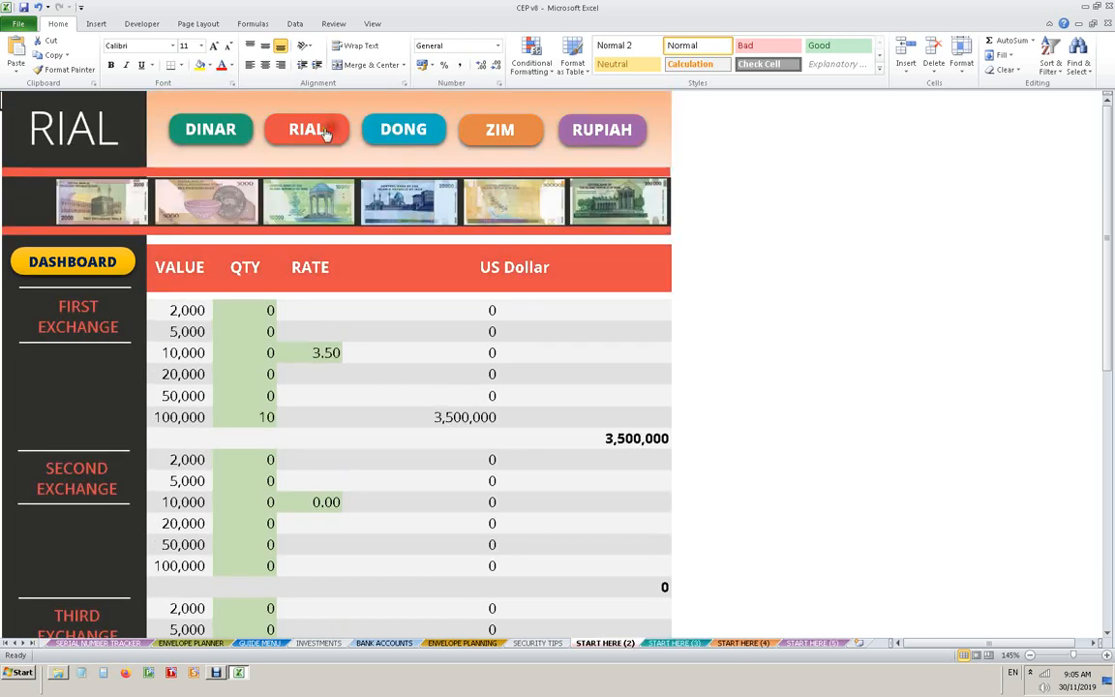
{"action": "left_click", "coordinate": [211, 126]}
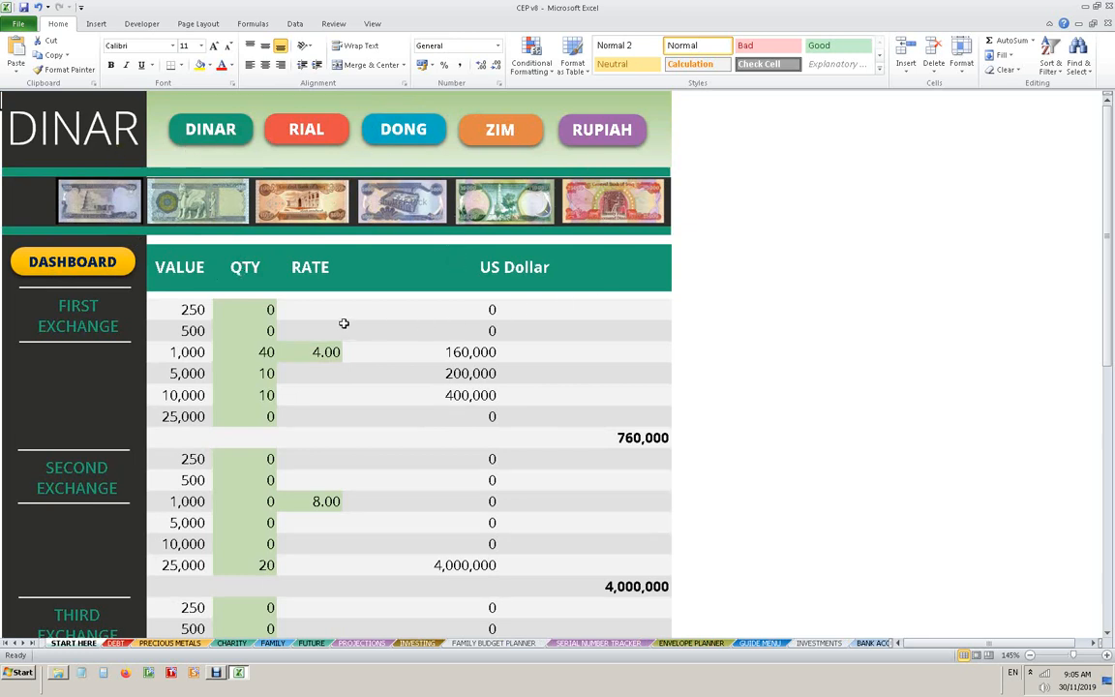
{"action": "left_click", "coordinate": [93, 269]}
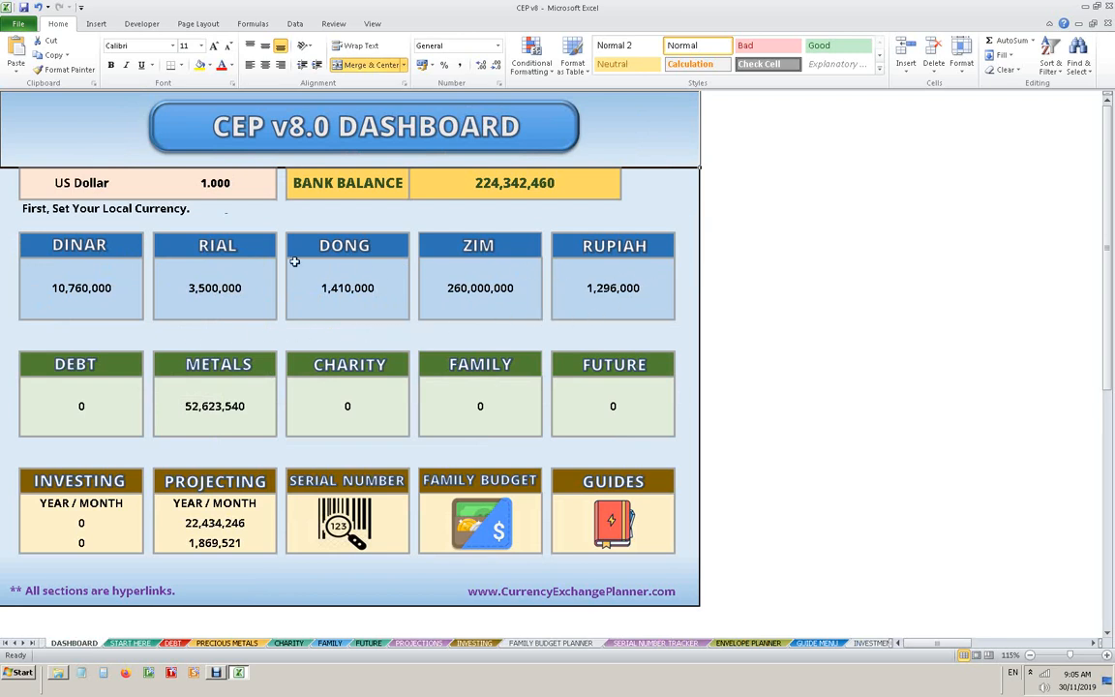
- Look over the Debt Planning sheet at a larger zoom and return to the dashboard
{"action": "left_click", "coordinate": [106, 373]}
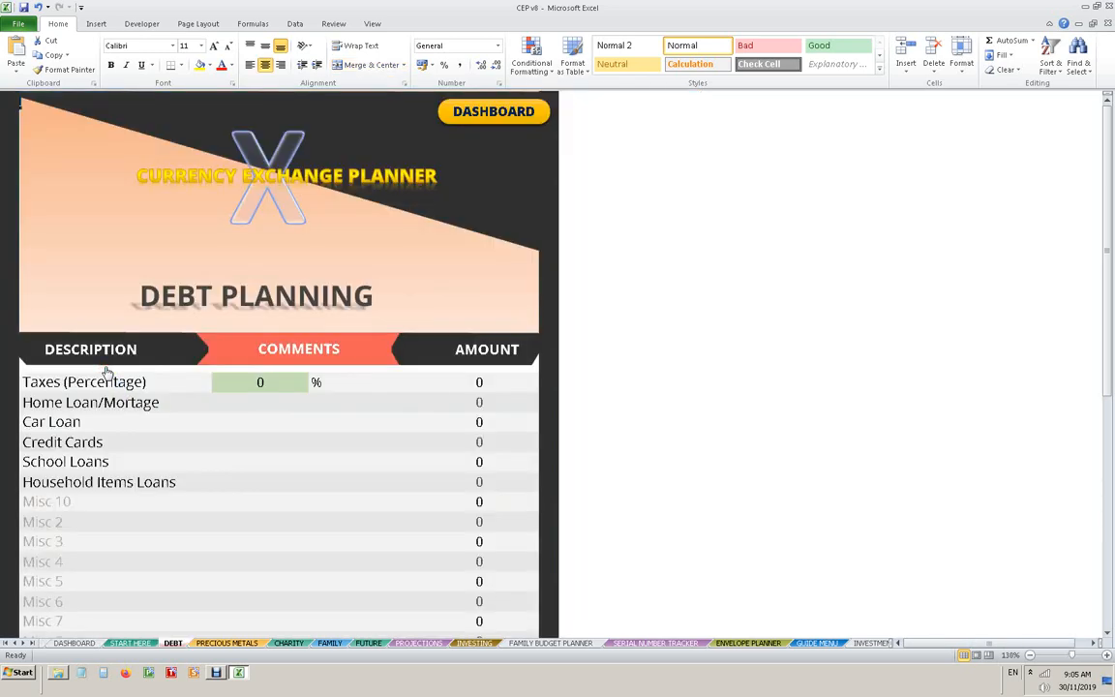
{"action": "scroll", "coordinate": [107, 373], "scroll_direction": "up", "scroll_amount": 2}
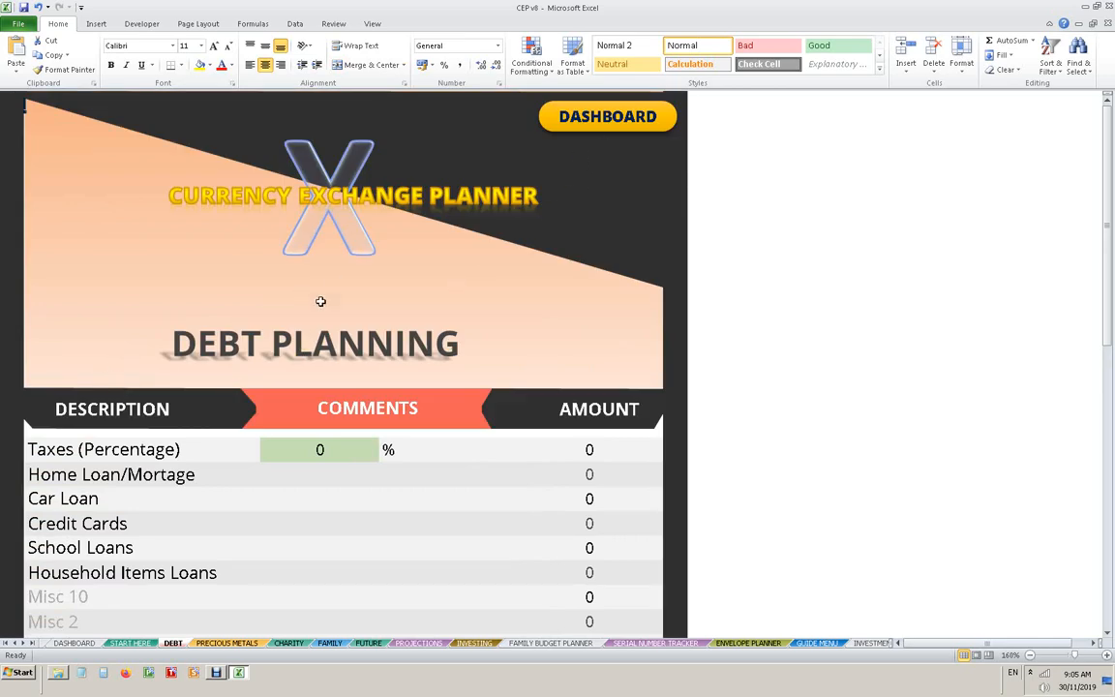
{"action": "left_click", "coordinate": [627, 115]}
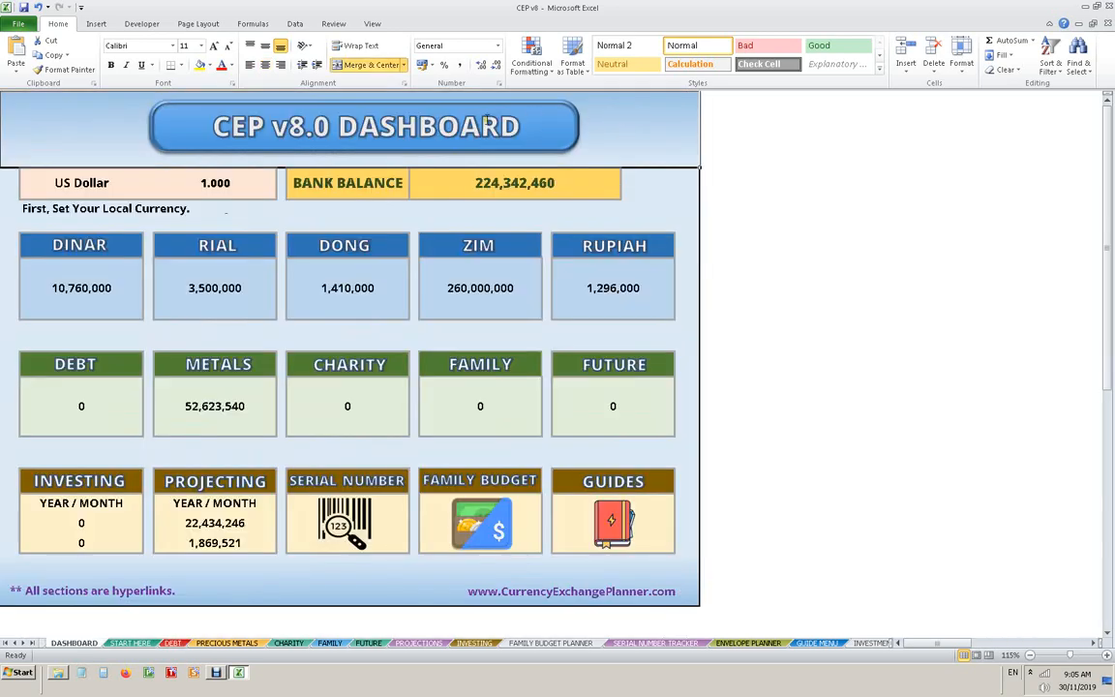
- Reopen the Debt Planning sheet and select the Taxes percentage cell for entry
{"action": "left_click", "coordinate": [89, 361]}
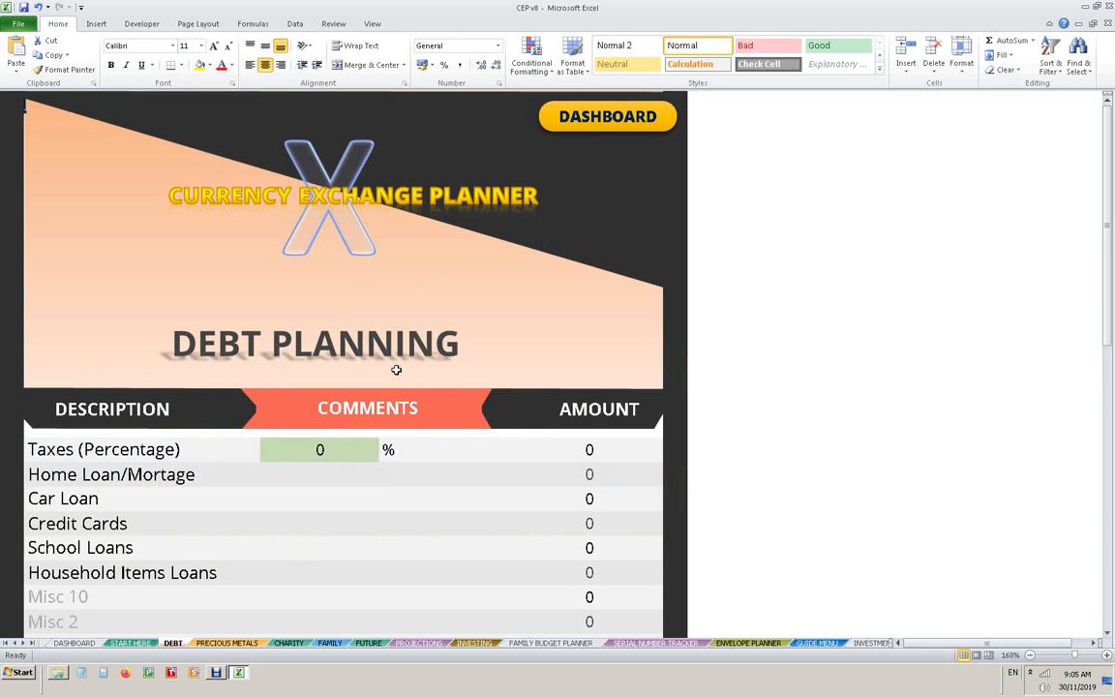
{"action": "scroll", "coordinate": [299, 436], "scroll_direction": "down", "scroll_amount": 2}
{"action": "left_click", "coordinate": [321, 323]}
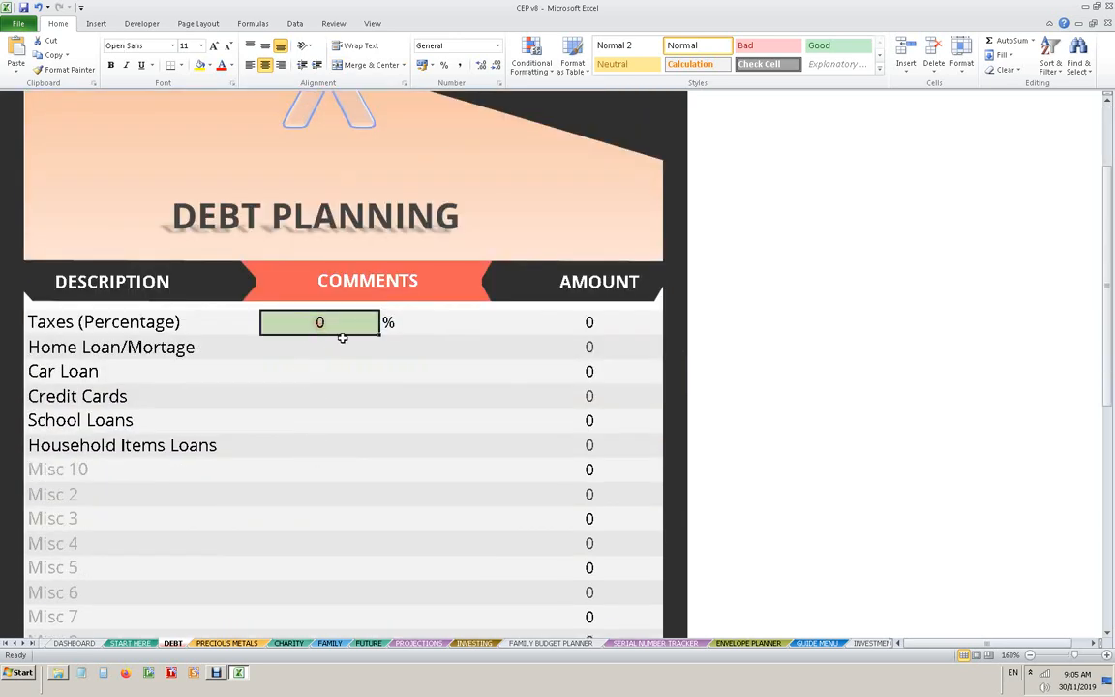
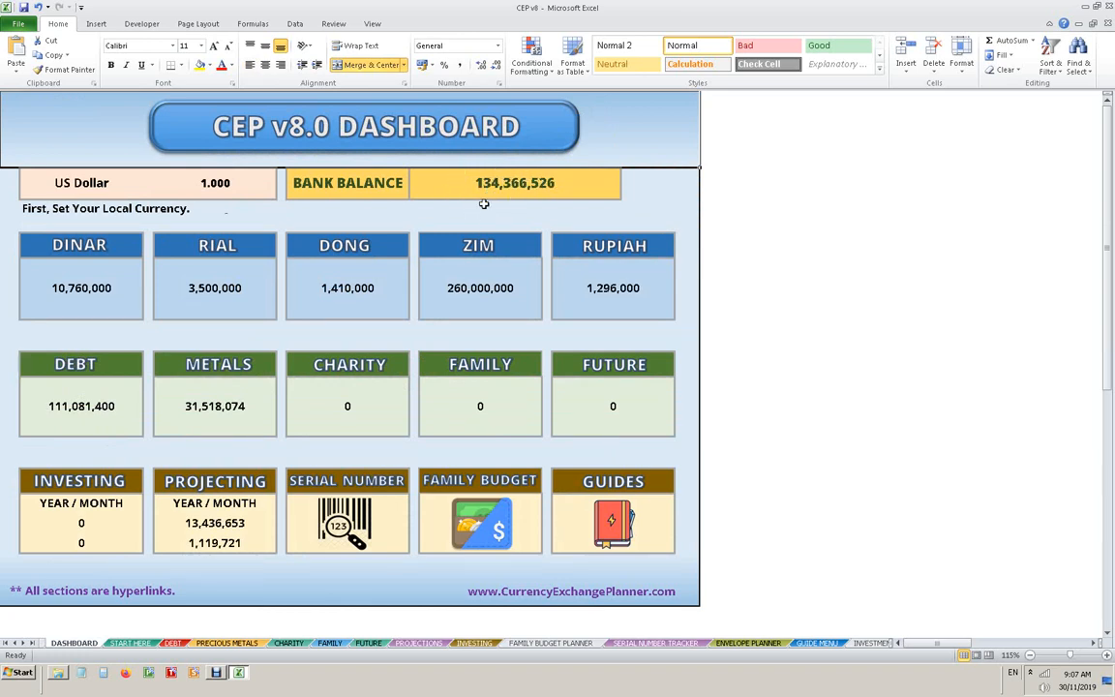
- Open the Precious Metals & Crypto Currency sheet and set Gold to 20 percent and Silver to 15 percent
{"action": "left_click", "coordinate": [232, 368]}
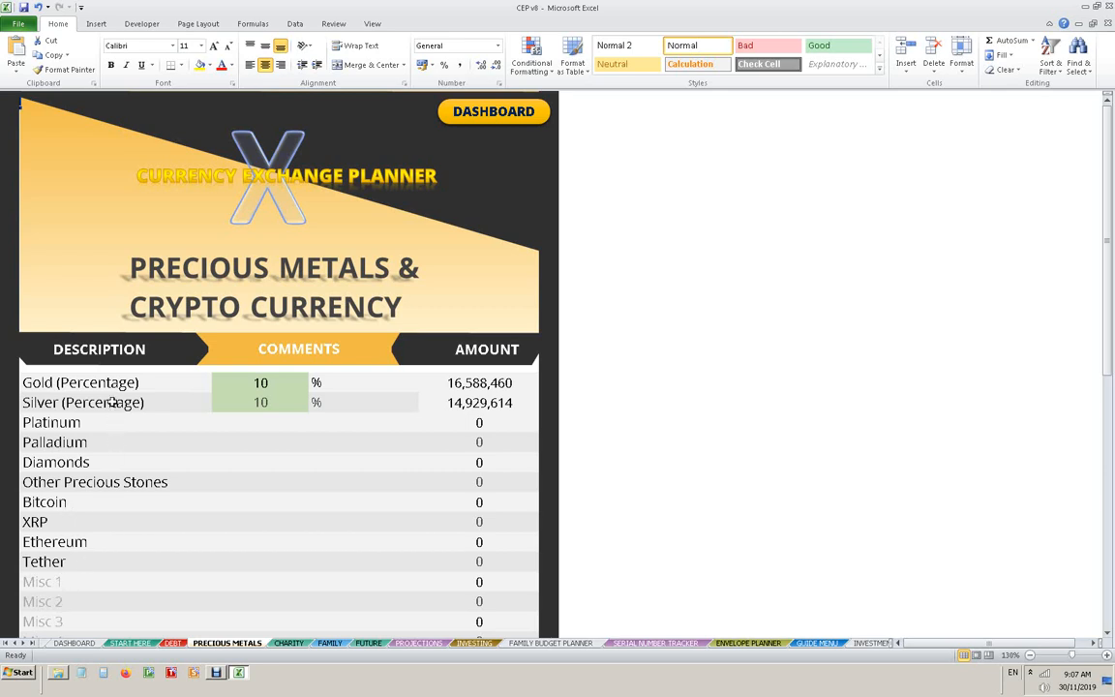
{"action": "left_click", "coordinate": [278, 384]}
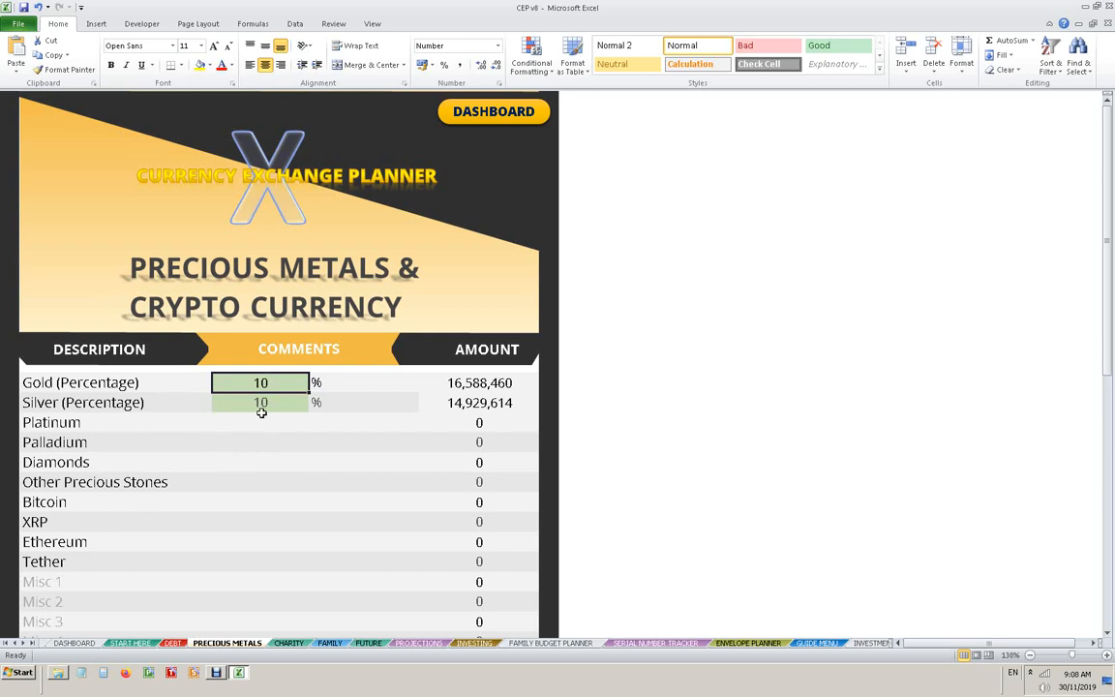
{"action": "type", "text": "20"}
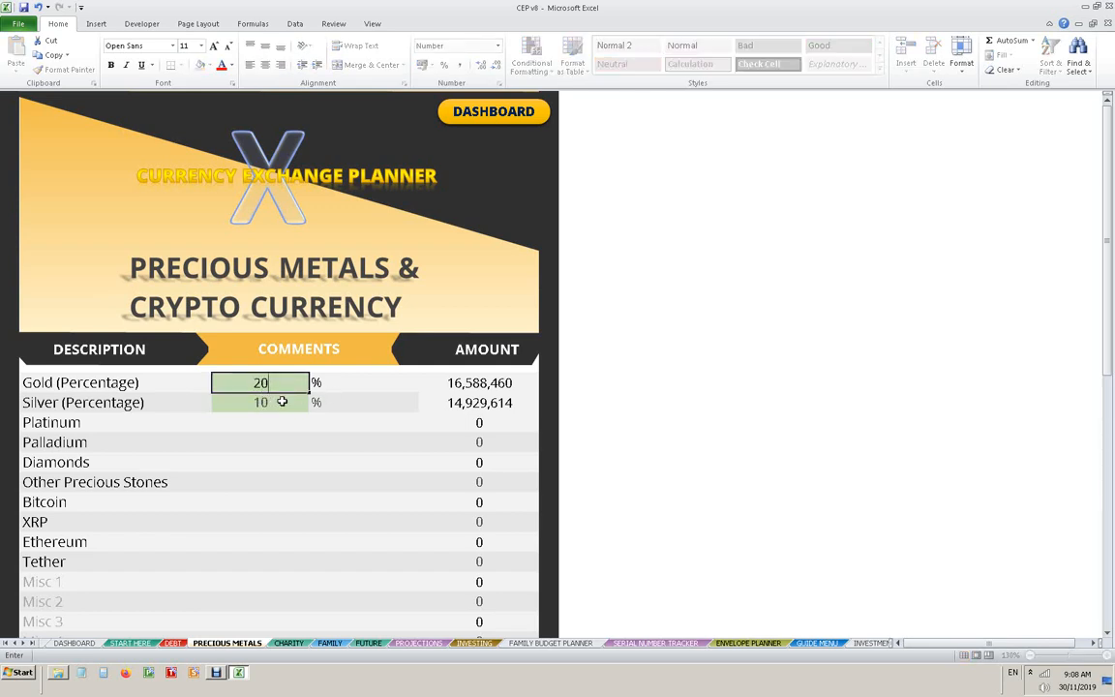
{"action": "left_click", "coordinate": [281, 402]}
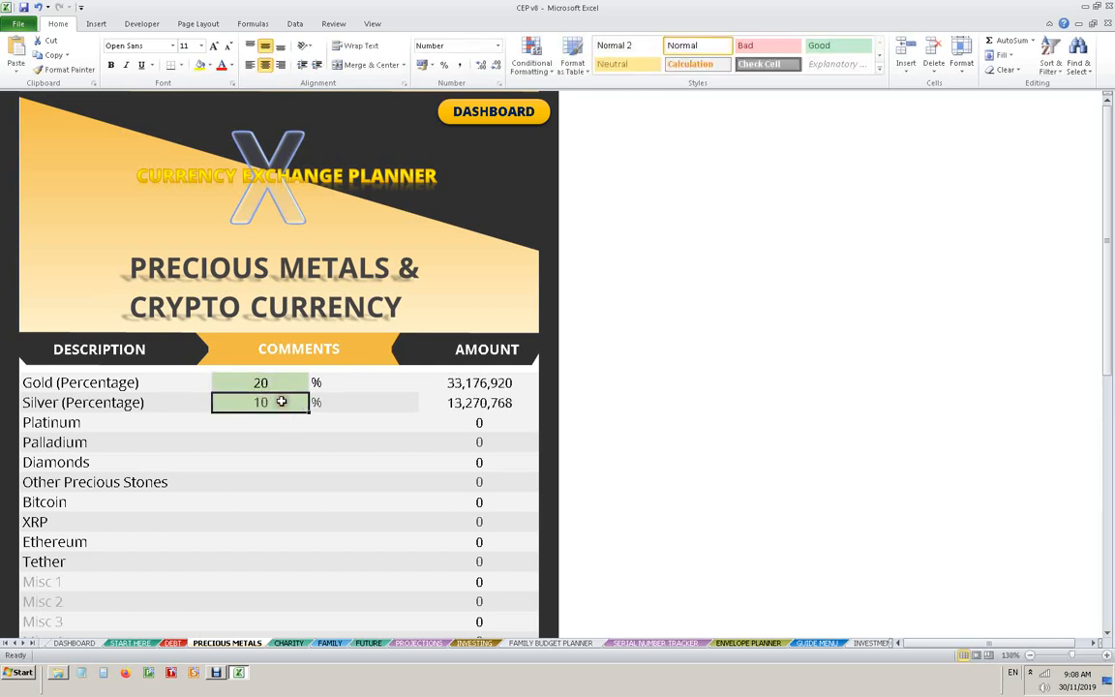
{"action": "type", "text": "15"}
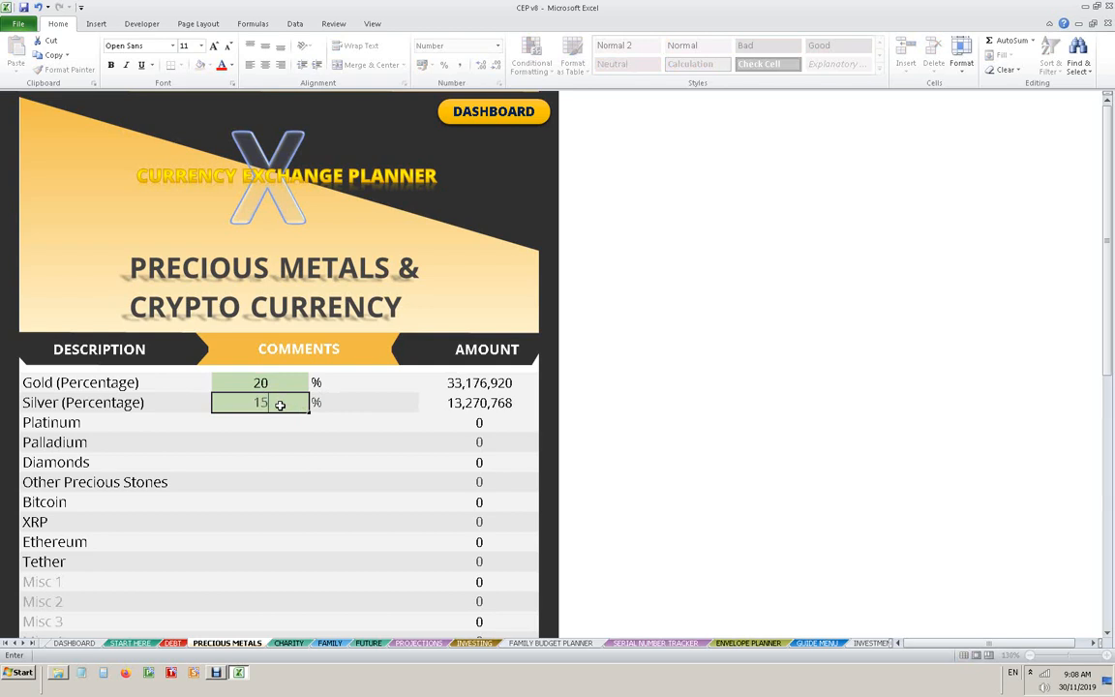
{"action": "key", "text": "Return"}
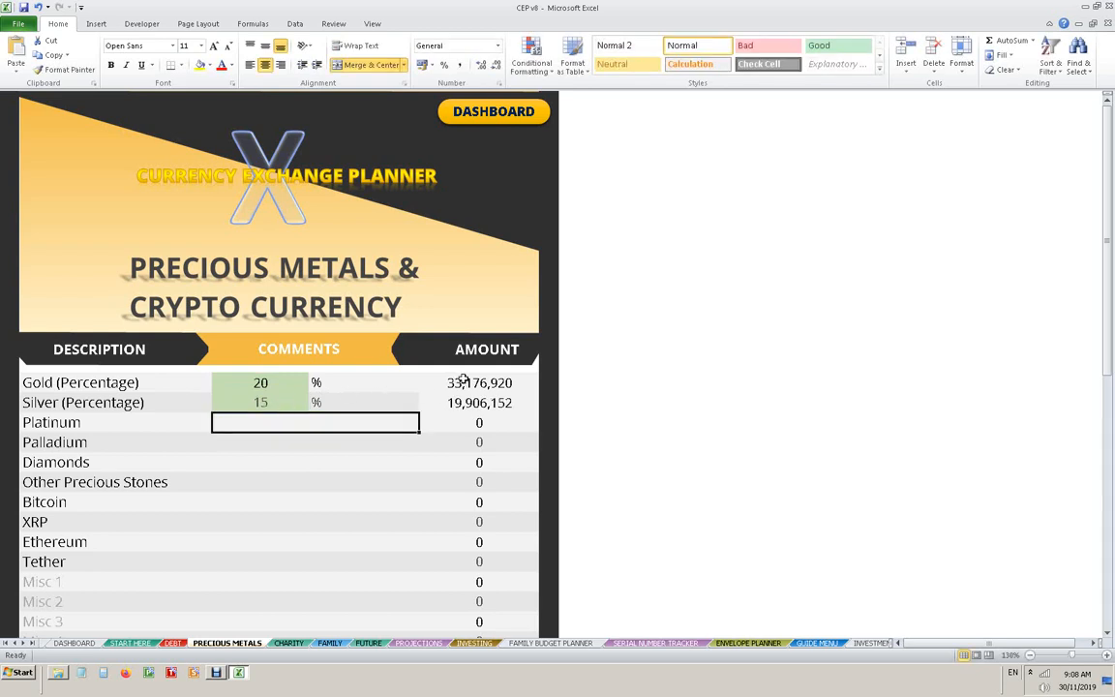
- Enter an amount of 500,000 for Bitcoin
{"action": "scroll", "coordinate": [494, 471], "scroll_direction": "down", "scroll_amount": 2}
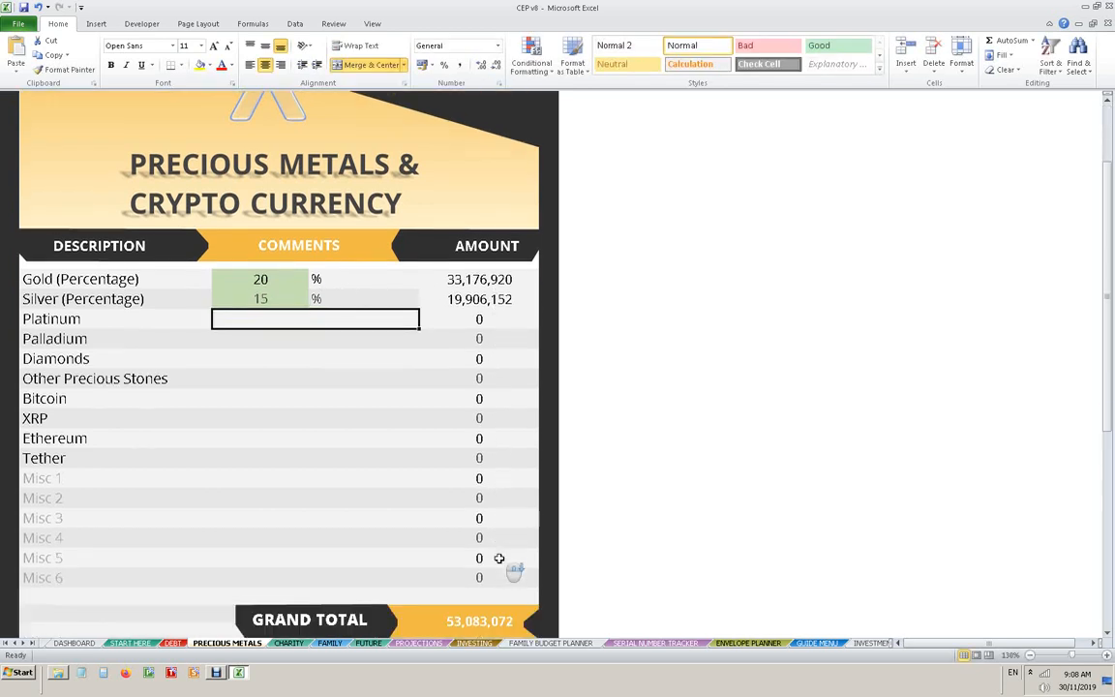
{"action": "left_click", "coordinate": [481, 398]}
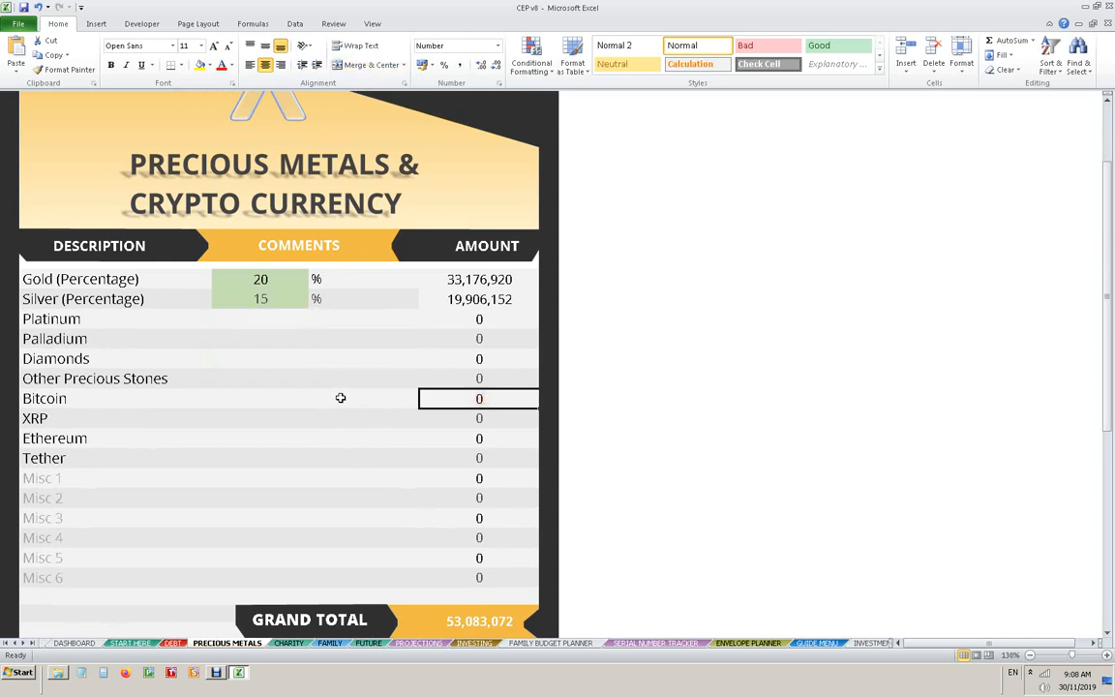
{"action": "type", "text": "500000"}
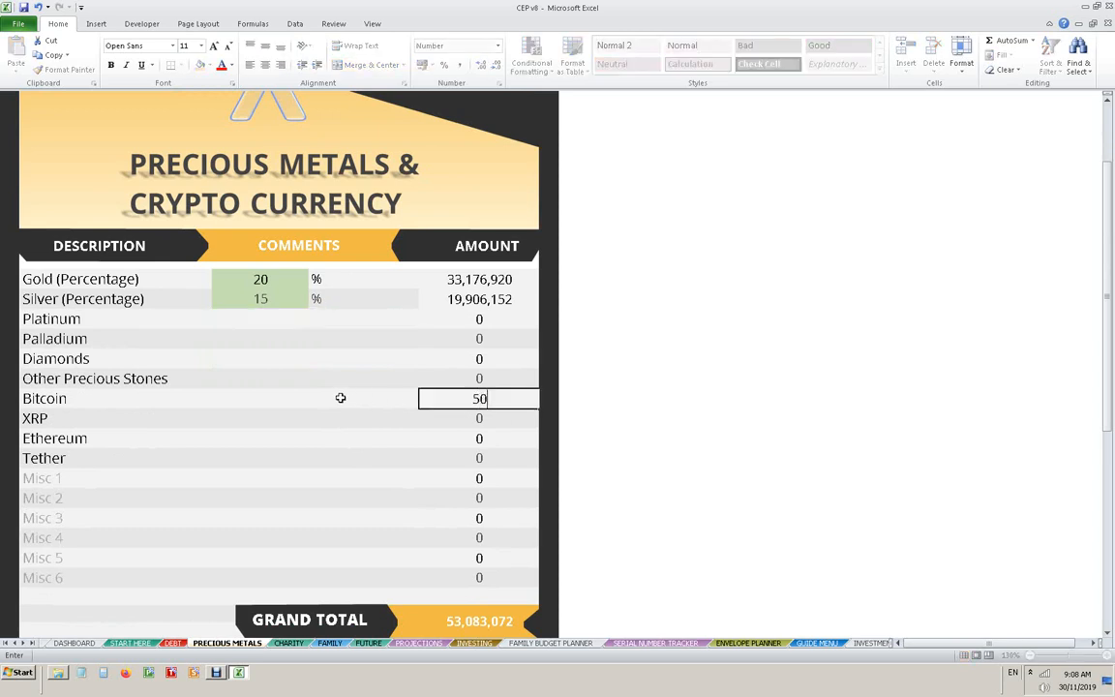
{"action": "key", "text": "Return"}
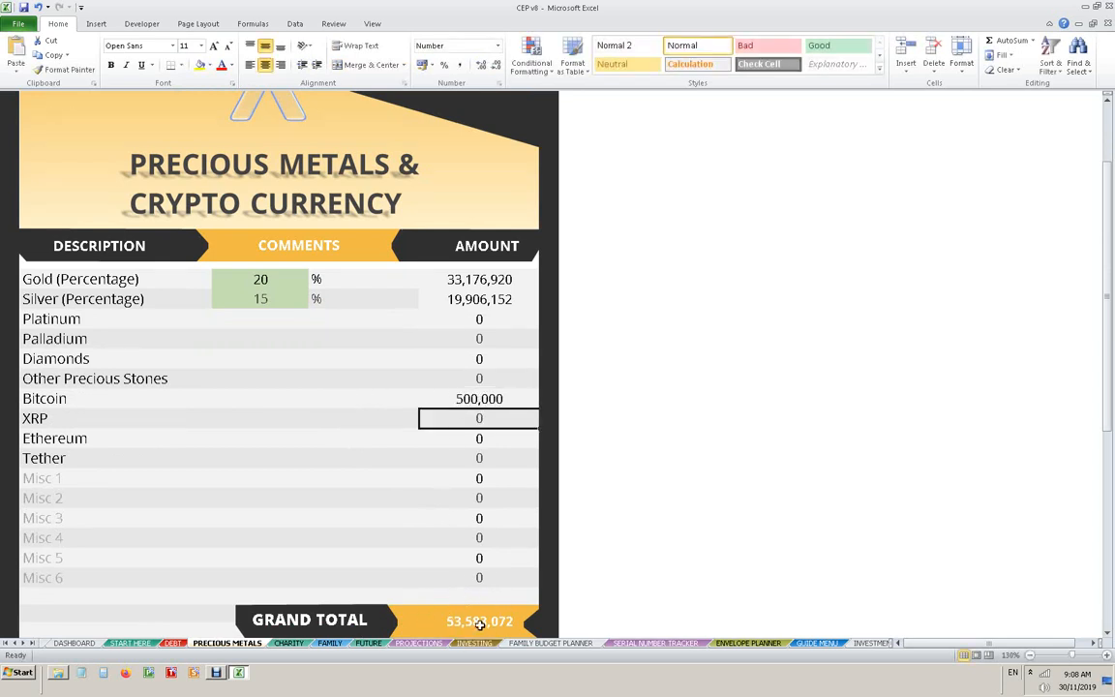
{"action": "scroll", "coordinate": [573, 610], "scroll_direction": "down", "scroll_amount": 1}
{"action": "scroll", "coordinate": [573, 610], "scroll_direction": "down", "scroll_amount": 2}
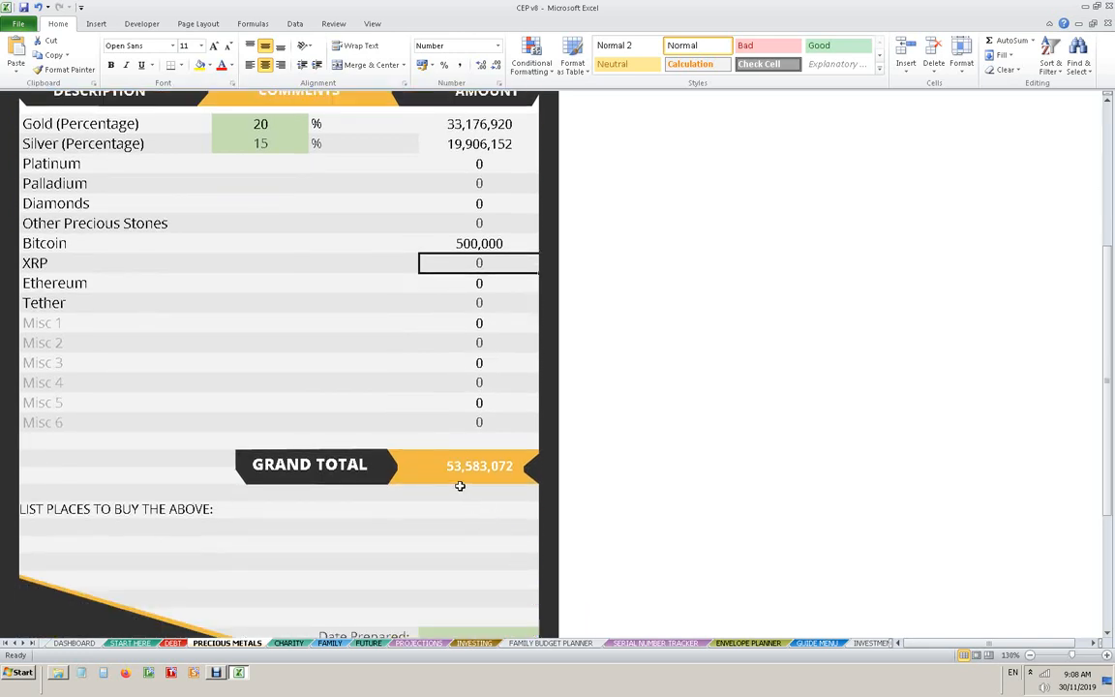
{"action": "left_click", "coordinate": [72, 530]}
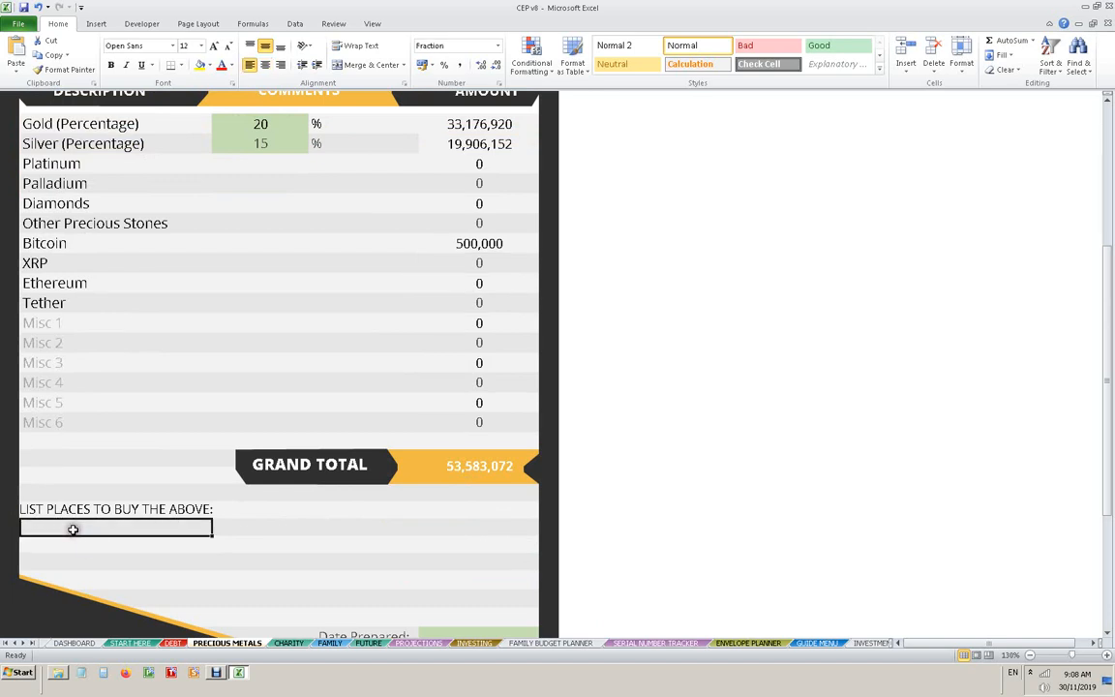
{"action": "type", "text": "www"}
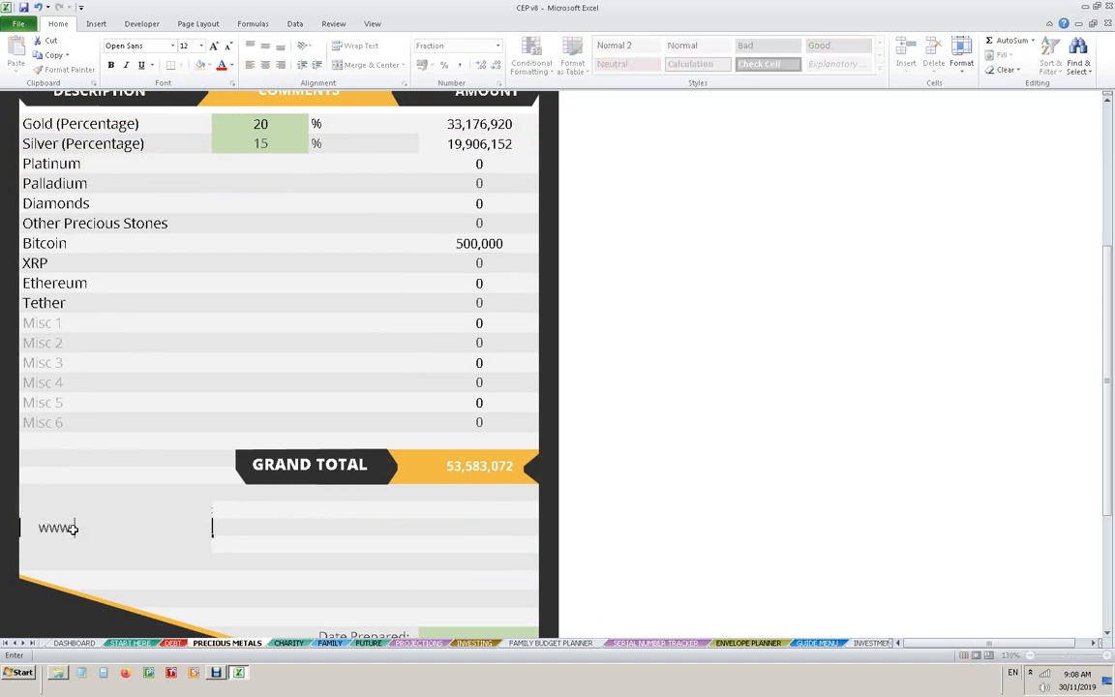
{"action": "type", "text": ".goldandsilver.com"}
{"action": "key", "text": "Return"}
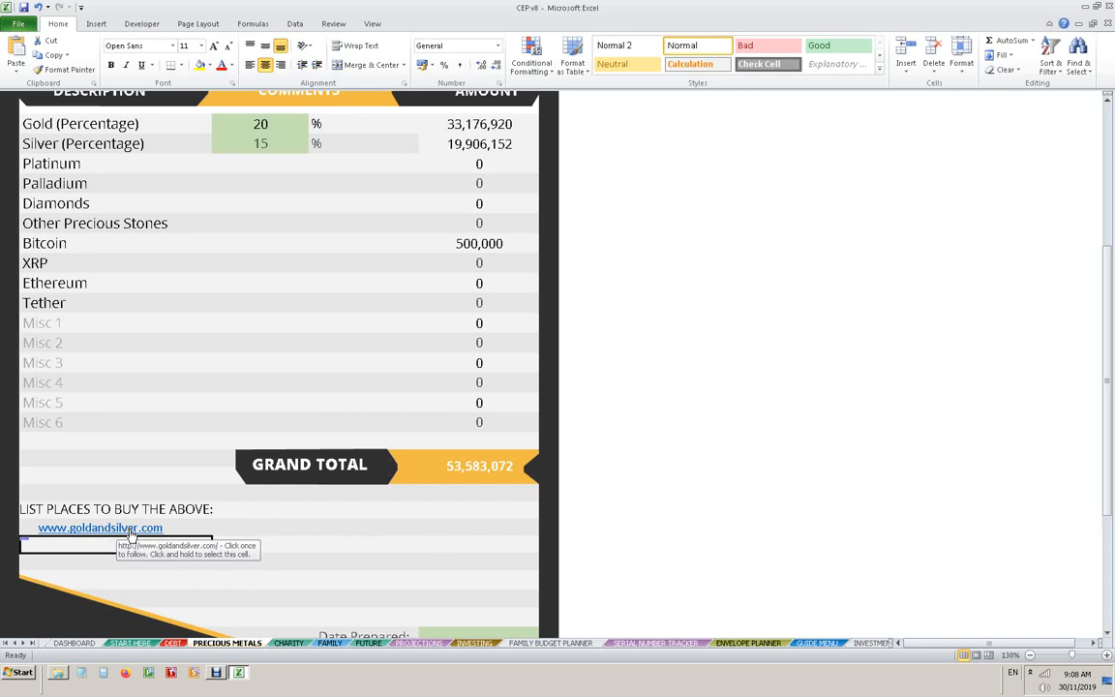
{"action": "scroll", "coordinate": [310, 523], "scroll_direction": "up", "scroll_amount": 4}
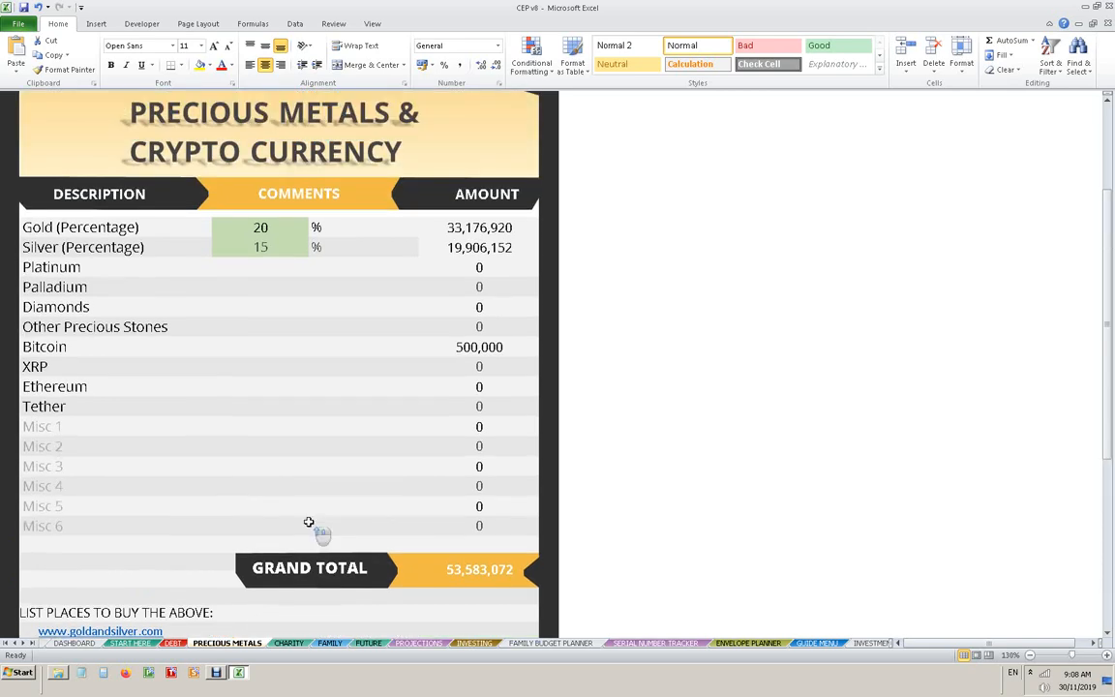
{"action": "left_click", "coordinate": [474, 113]}
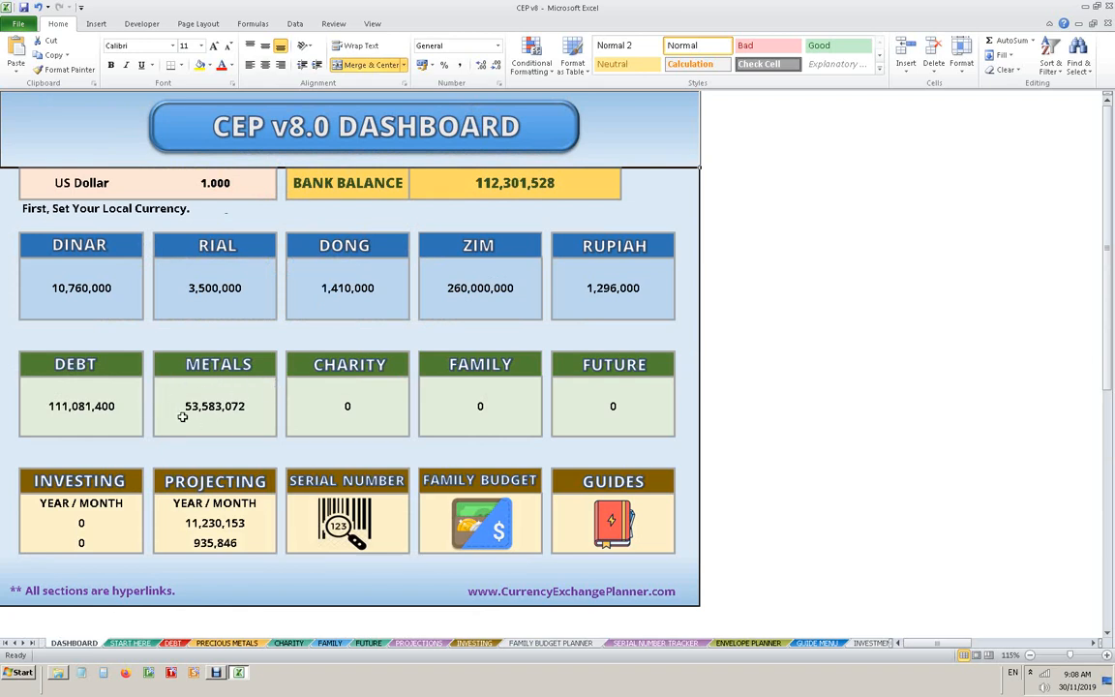
- Open the Charity Planning sheet and enter an amount of 100,000 for Church/Mosque/Temple
{"action": "left_click", "coordinate": [362, 366]}
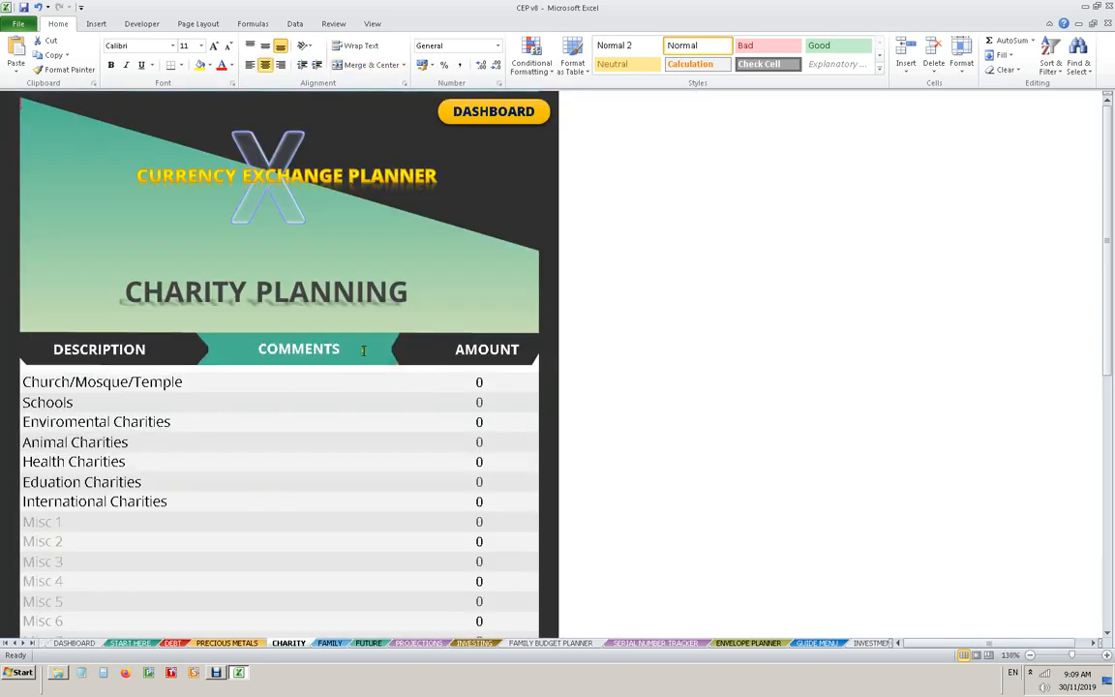
{"action": "scroll", "coordinate": [513, 209], "scroll_direction": "up", "scroll_amount": 2}
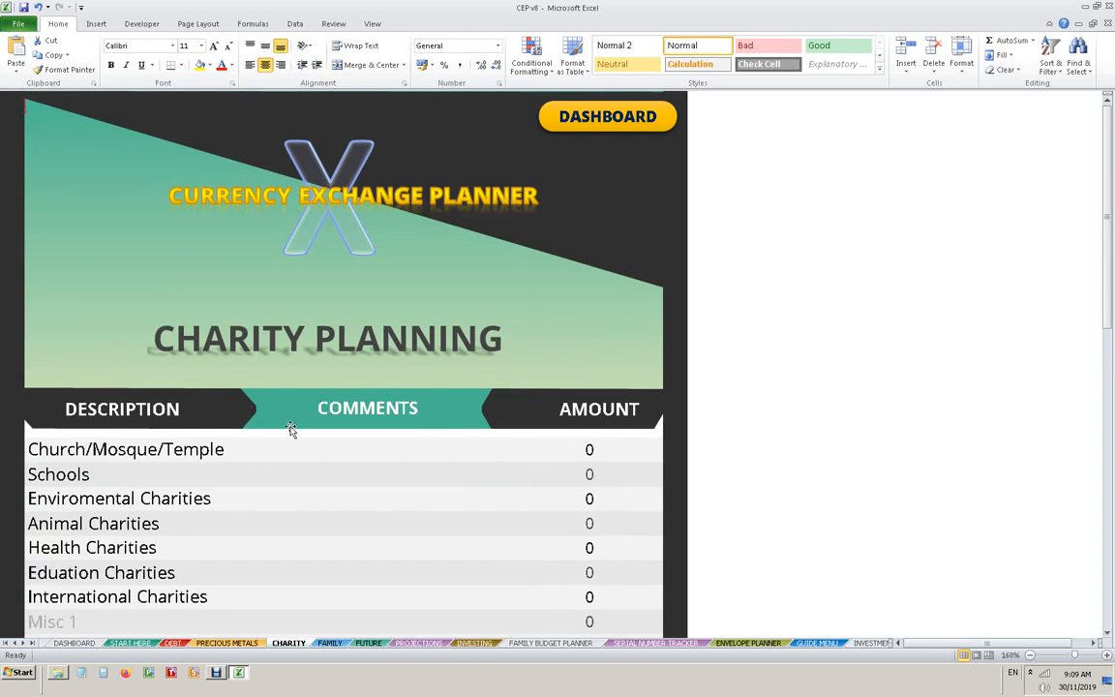
{"action": "scroll", "coordinate": [286, 435], "scroll_direction": "down", "scroll_amount": 1}
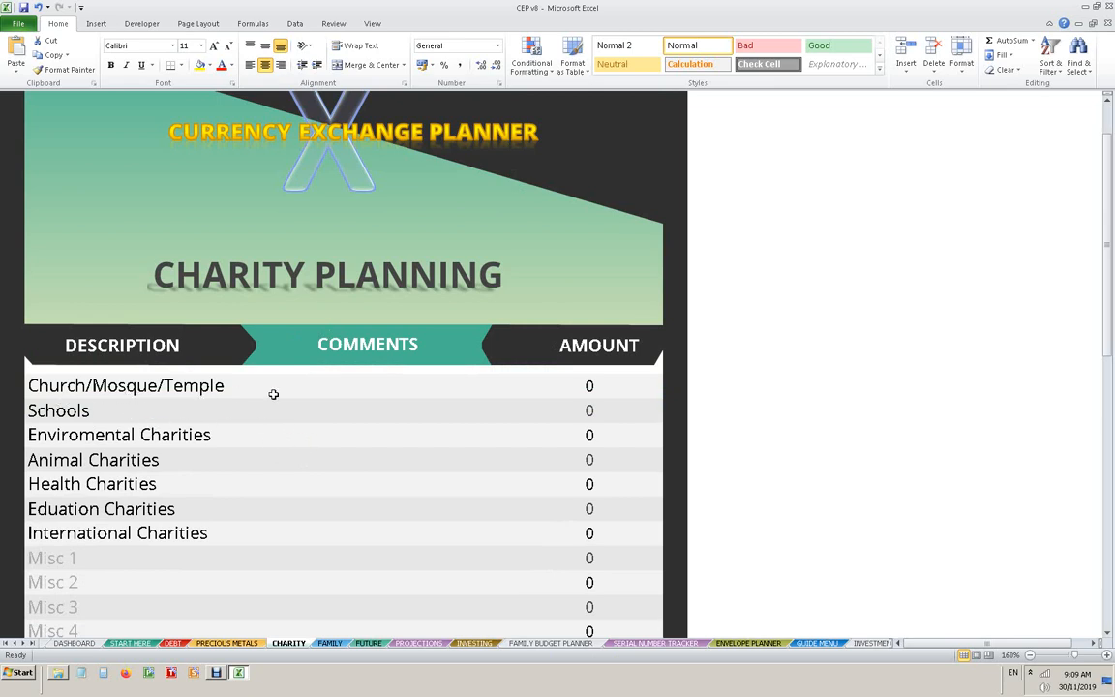
{"action": "left_click", "coordinate": [558, 389]}
{"action": "type", "text": "1000"}
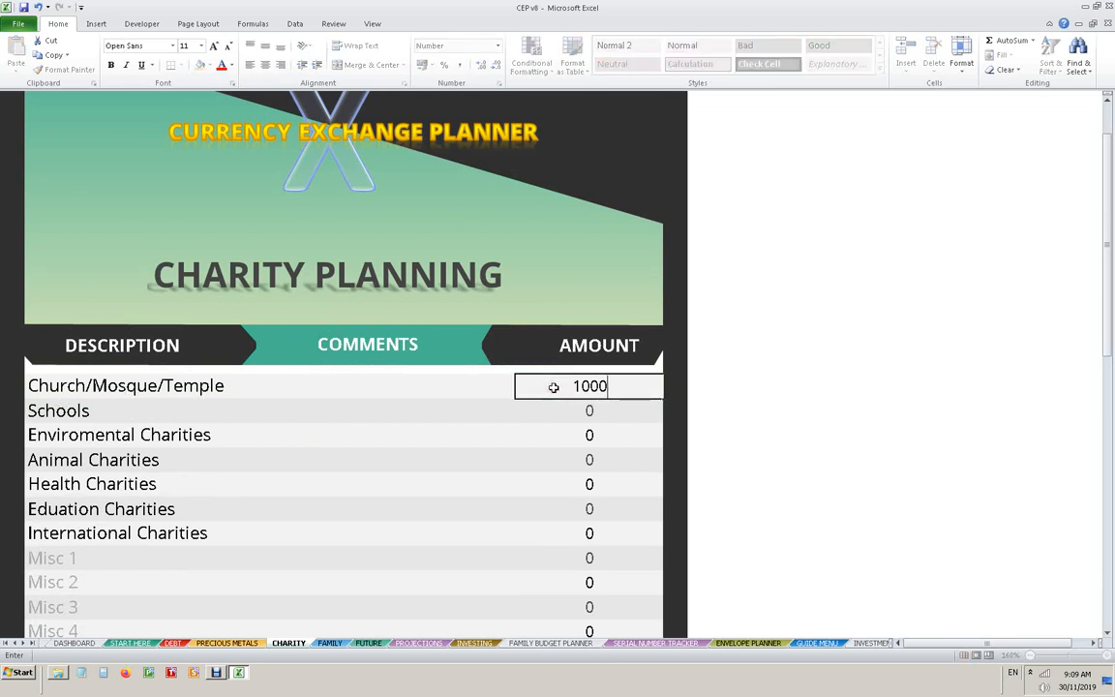
{"action": "type", "text": "00"}
{"action": "key", "text": "Return"}
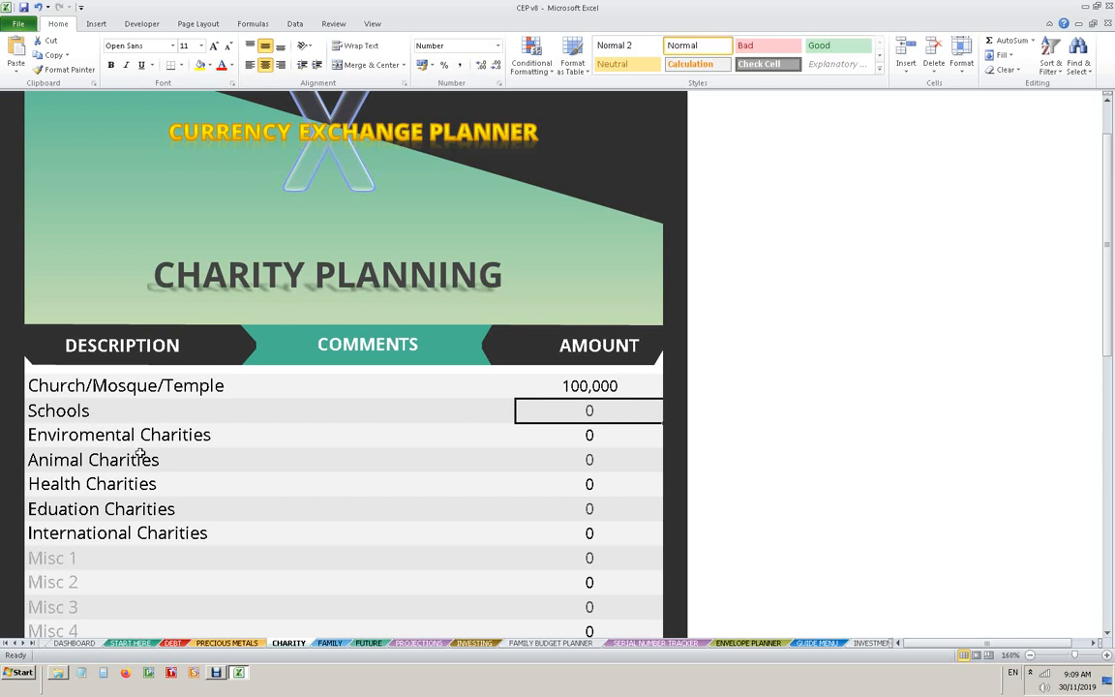
{"action": "left_click", "coordinate": [290, 437]}
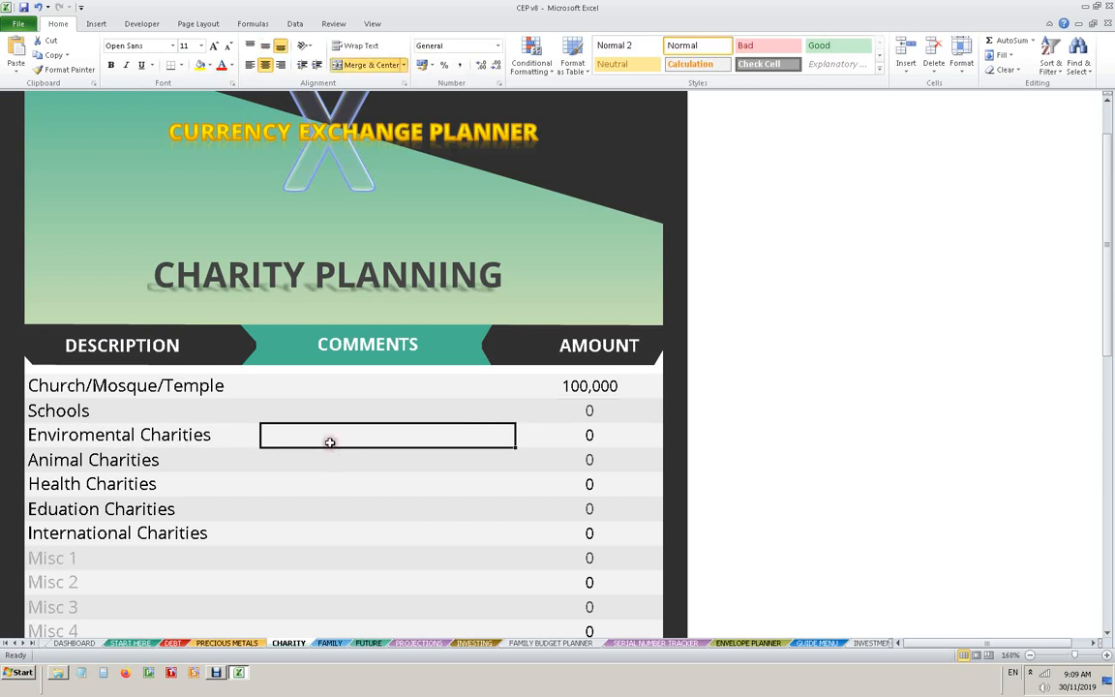
{"action": "type", "text": "WWF"}
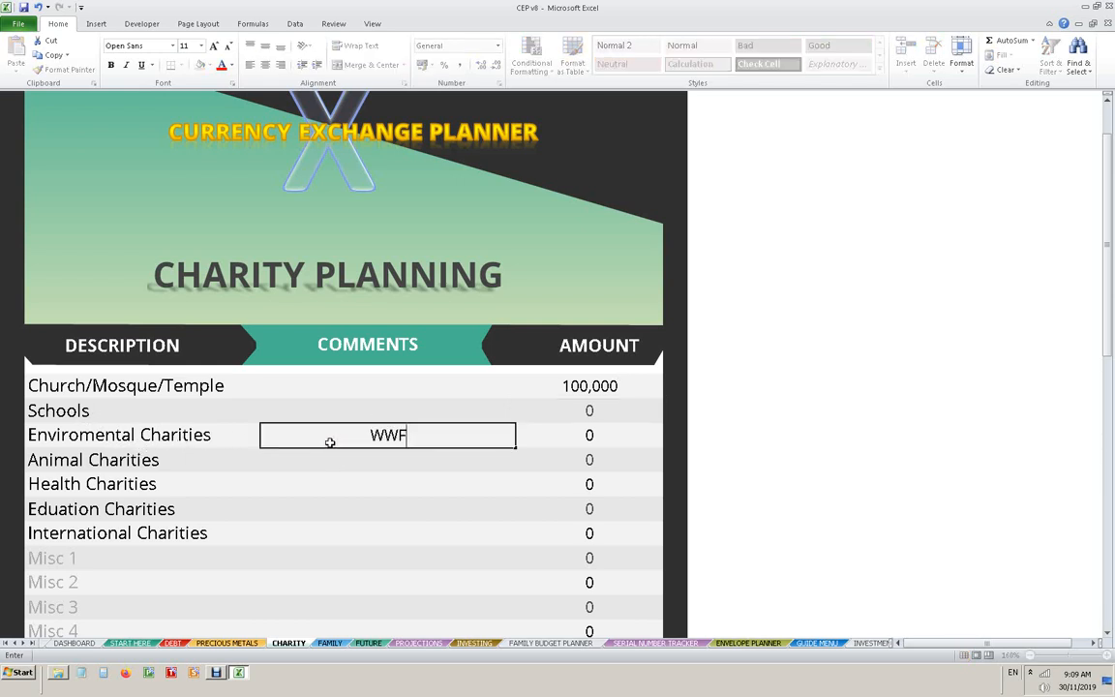
{"action": "key", "text": "Tab"}
{"action": "left_click", "coordinate": [330, 442]}
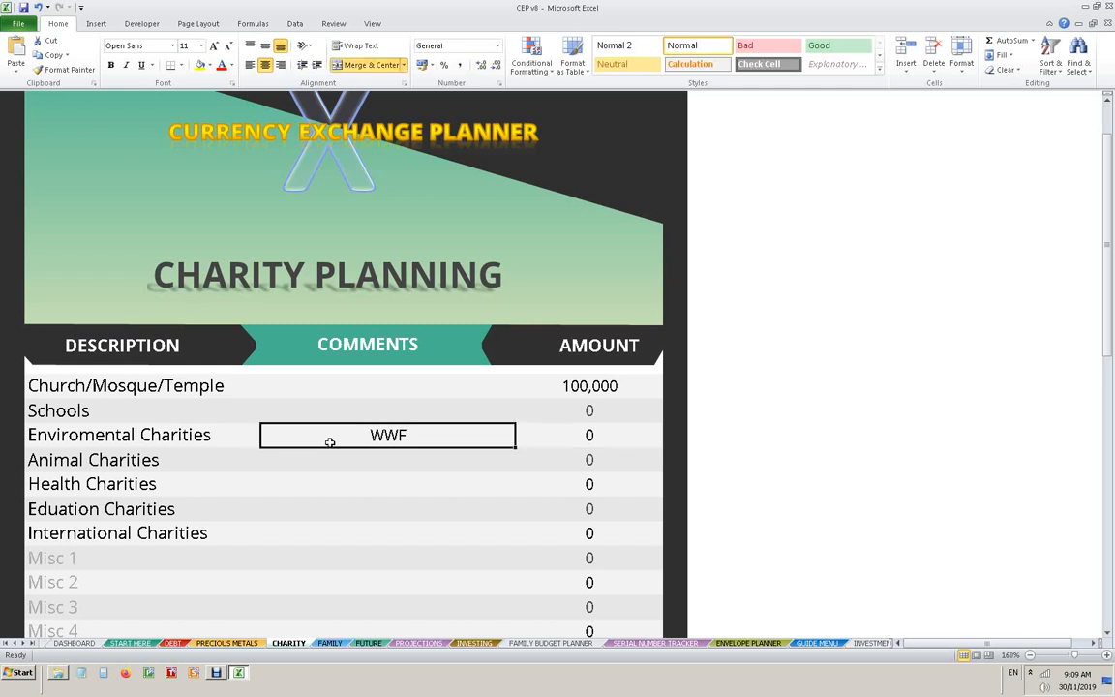
{"action": "key", "text": "BackSpace"}
{"action": "key", "text": "Return"}
- Fill the Animal Charities row with the comment WWF and an amount of 25,000
{"action": "type", "text": "WWF"}
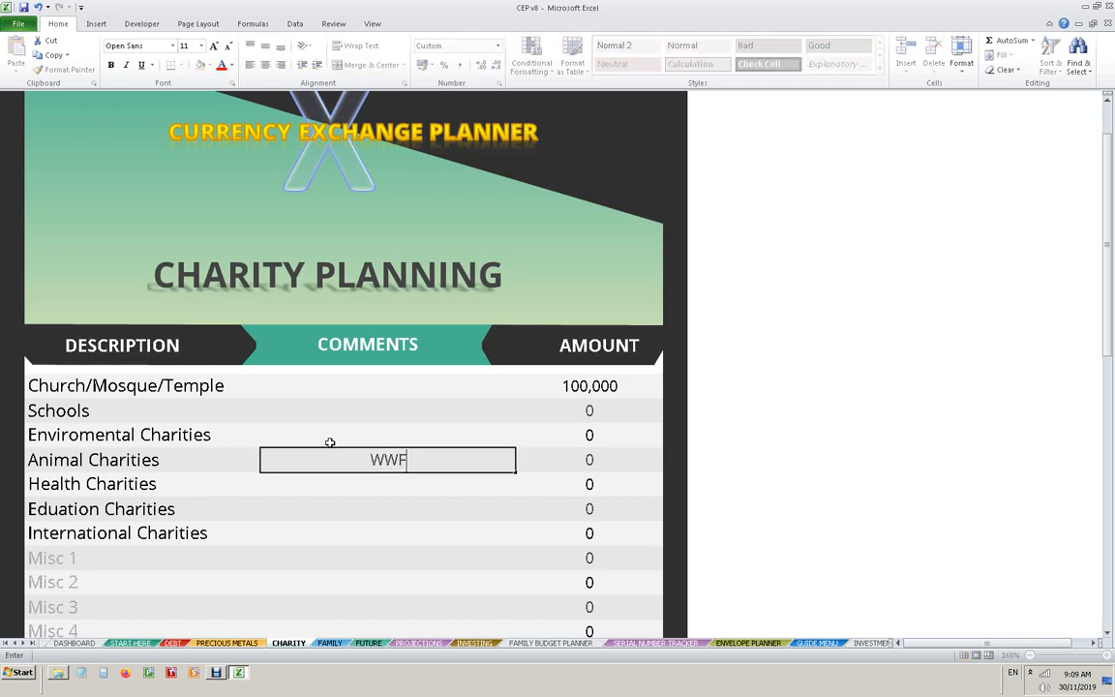
{"action": "key", "text": "Tab"}
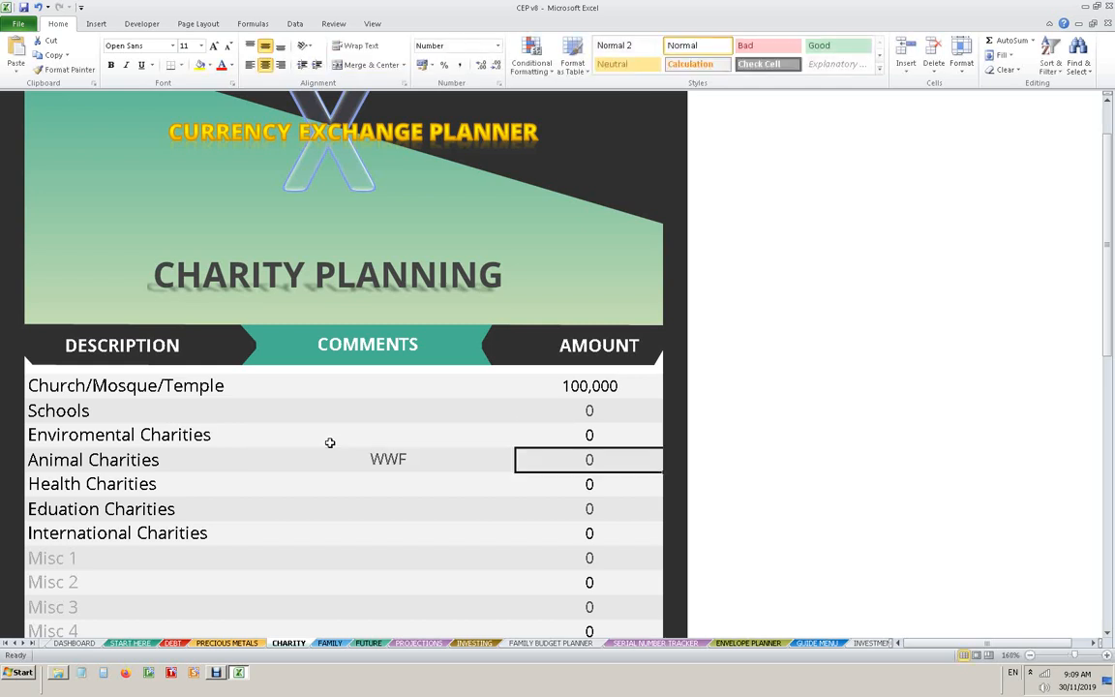
{"action": "type", "text": "25000"}
{"action": "key", "text": "Return"}
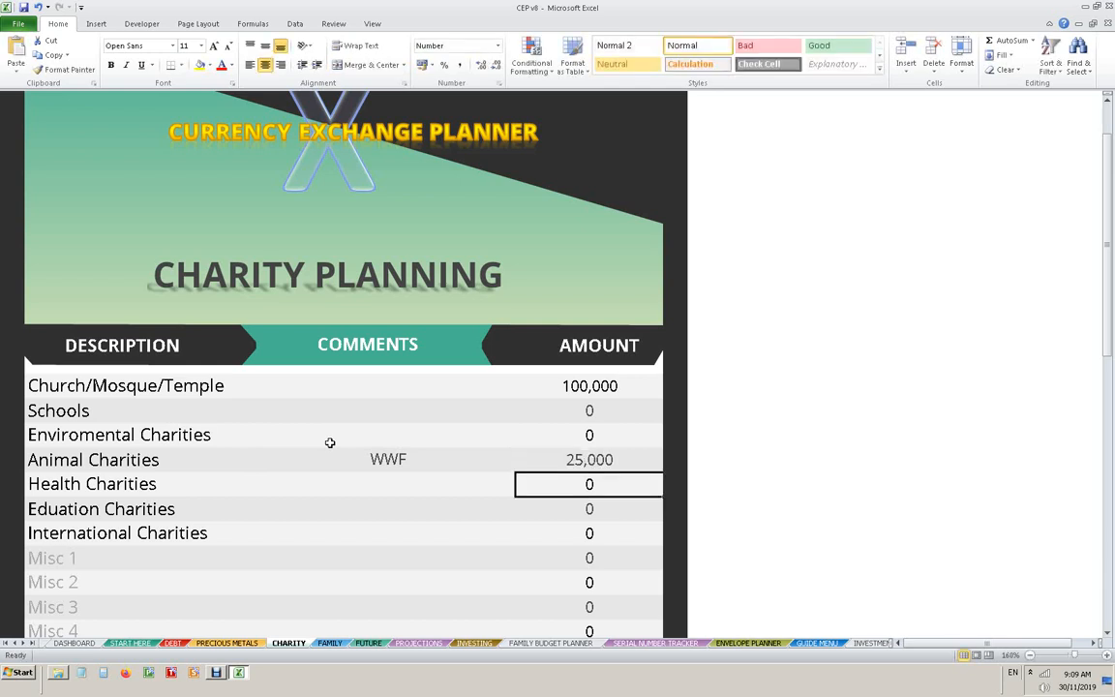
- Fill the International Charities row with the comment Red Cross and an amount of 25,000
{"action": "key", "text": "Down"}
{"action": "key", "text": "Down"}
{"action": "key", "text": "Left"}
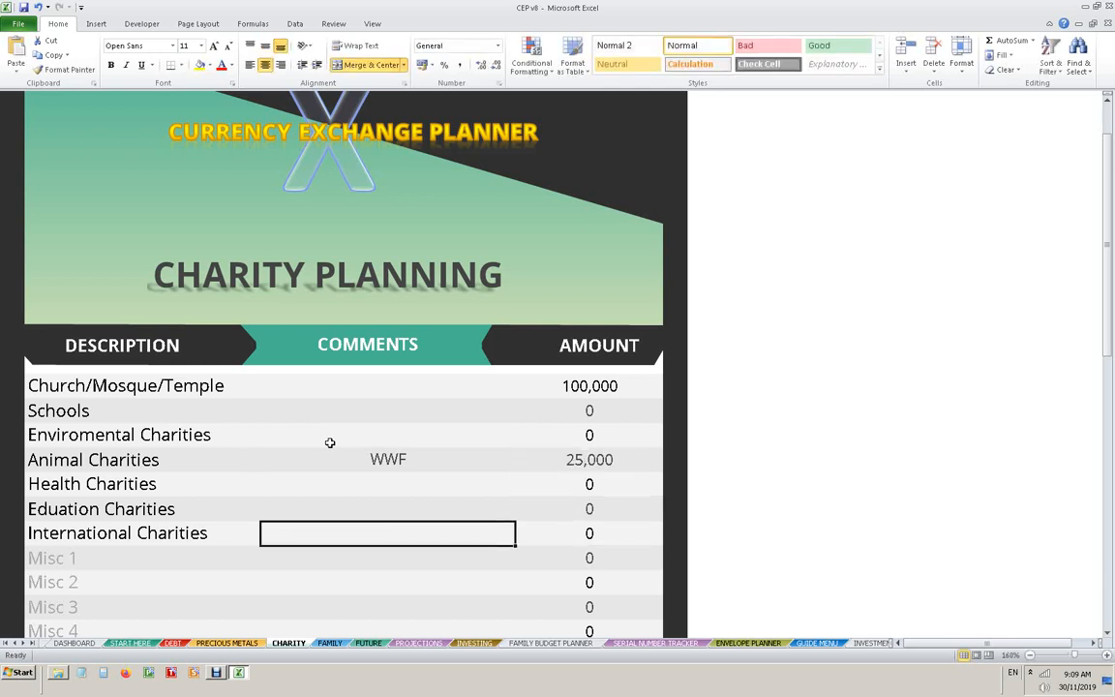
{"action": "type", "text": "Red Cross"}
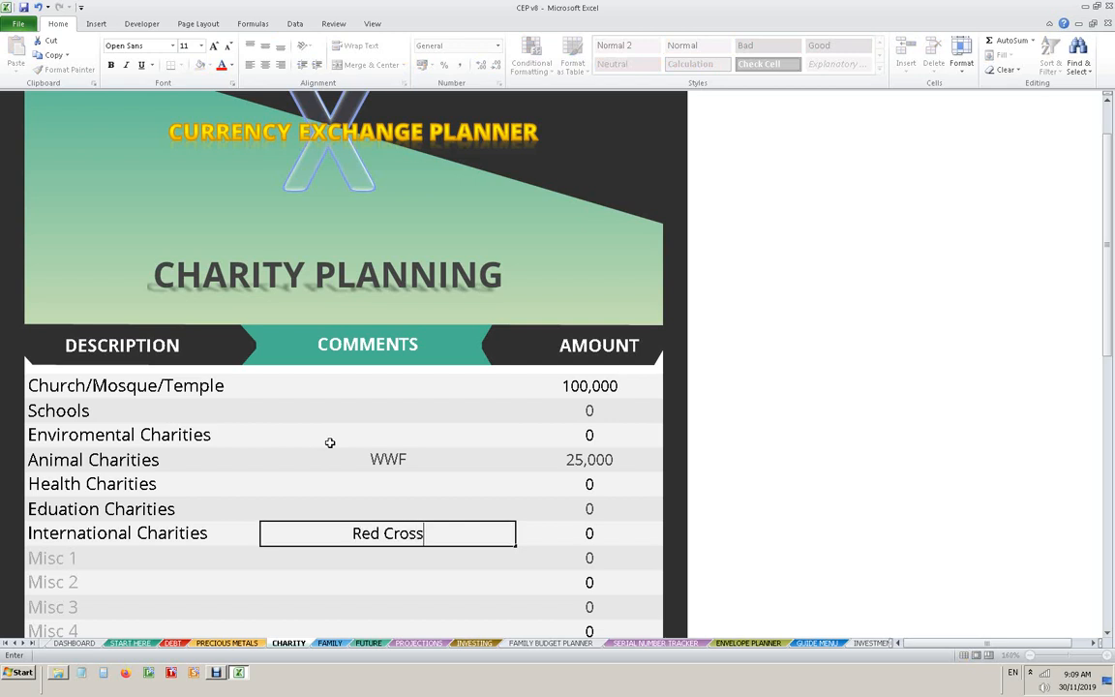
{"action": "key", "text": "Tab"}
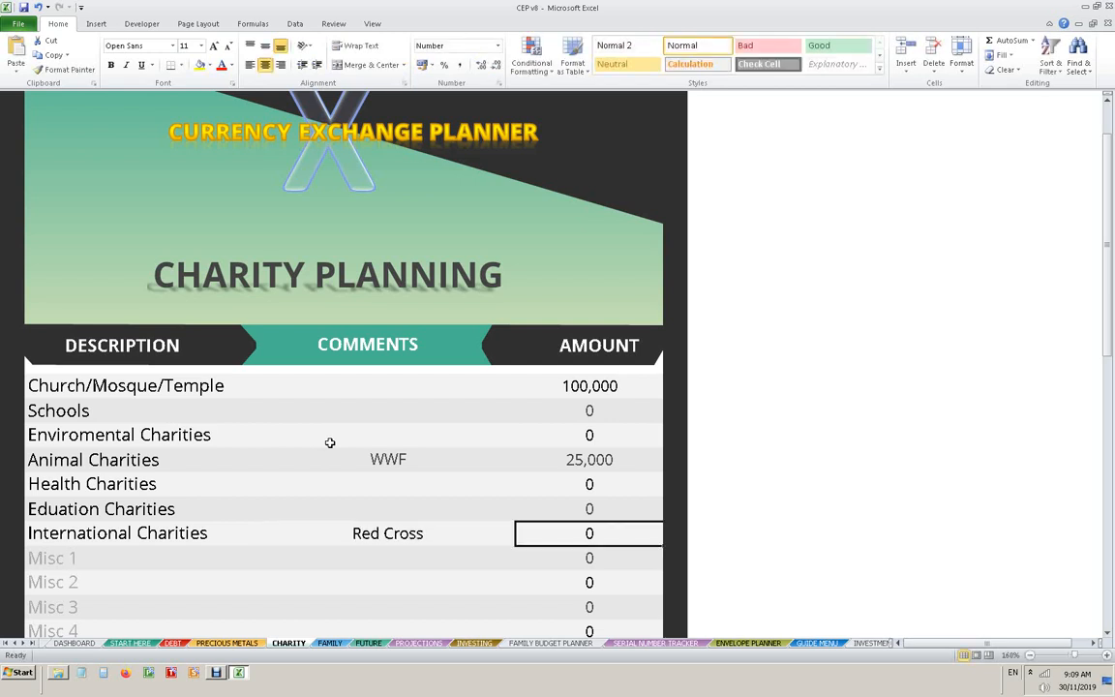
{"action": "type", "text": "25000"}
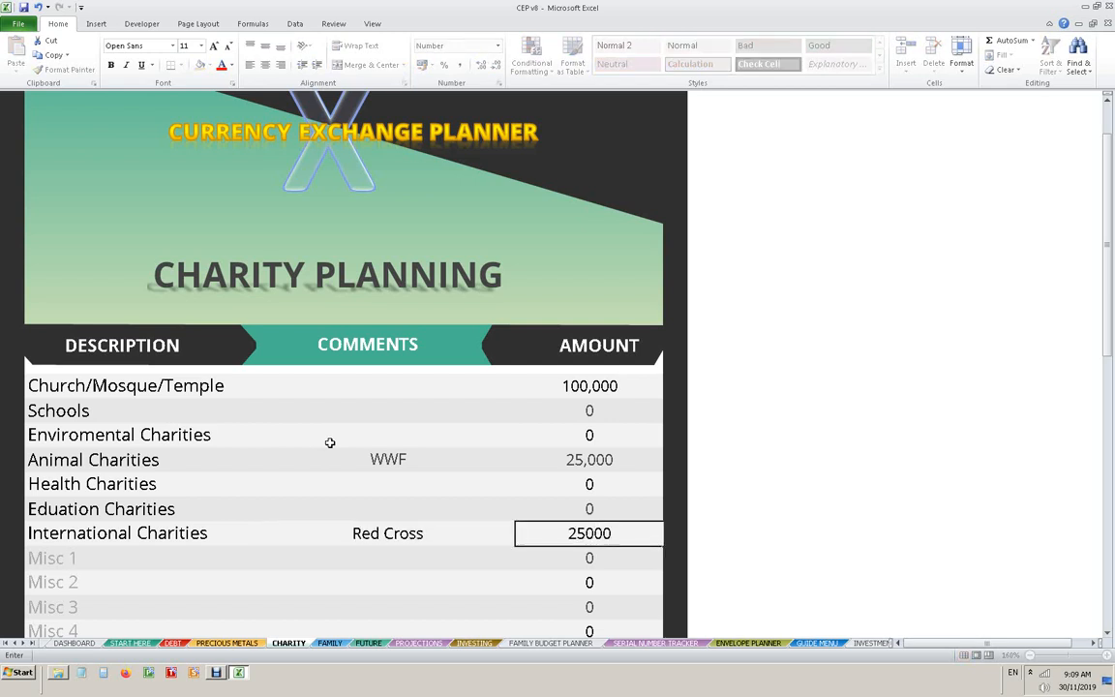
{"action": "key", "text": "Return"}
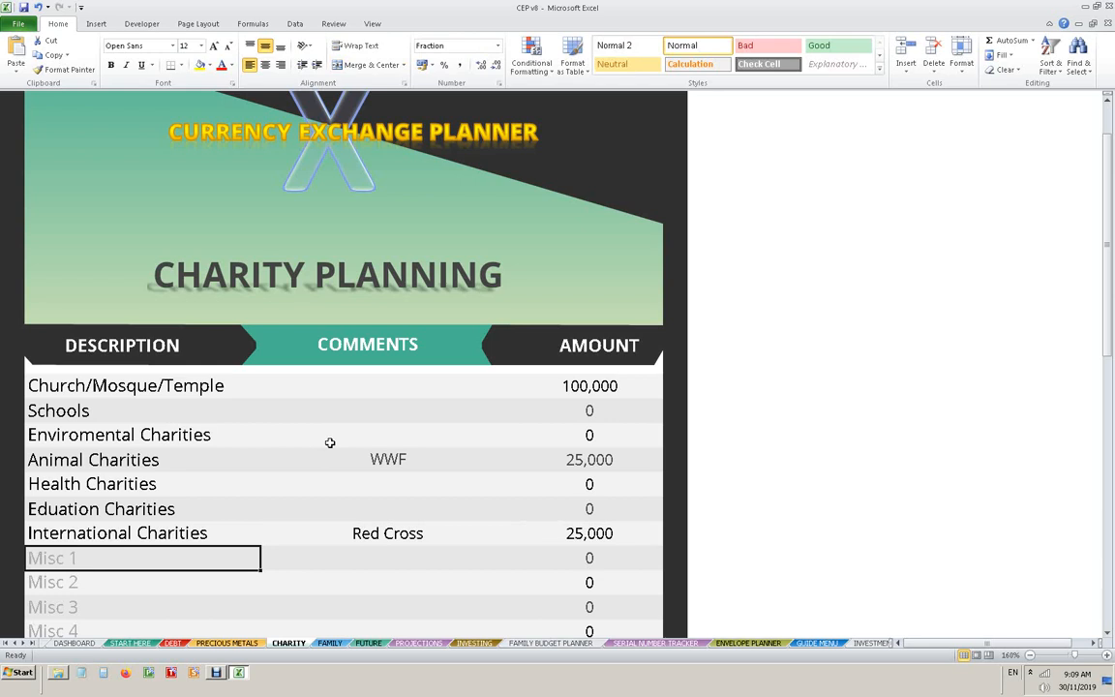
- Check the grand total of the charity plan and return to the dashboard
{"action": "scroll", "coordinate": [329, 442], "scroll_direction": "down", "scroll_amount": 3}
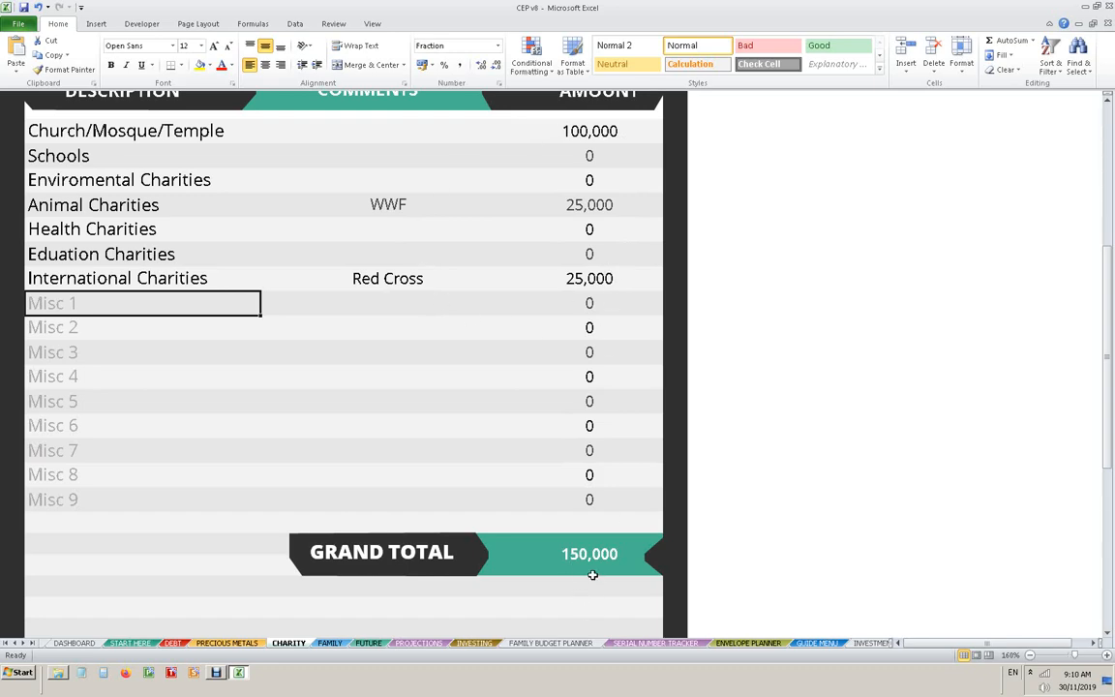
{"action": "scroll", "coordinate": [594, 581], "scroll_direction": "up", "scroll_amount": 4}
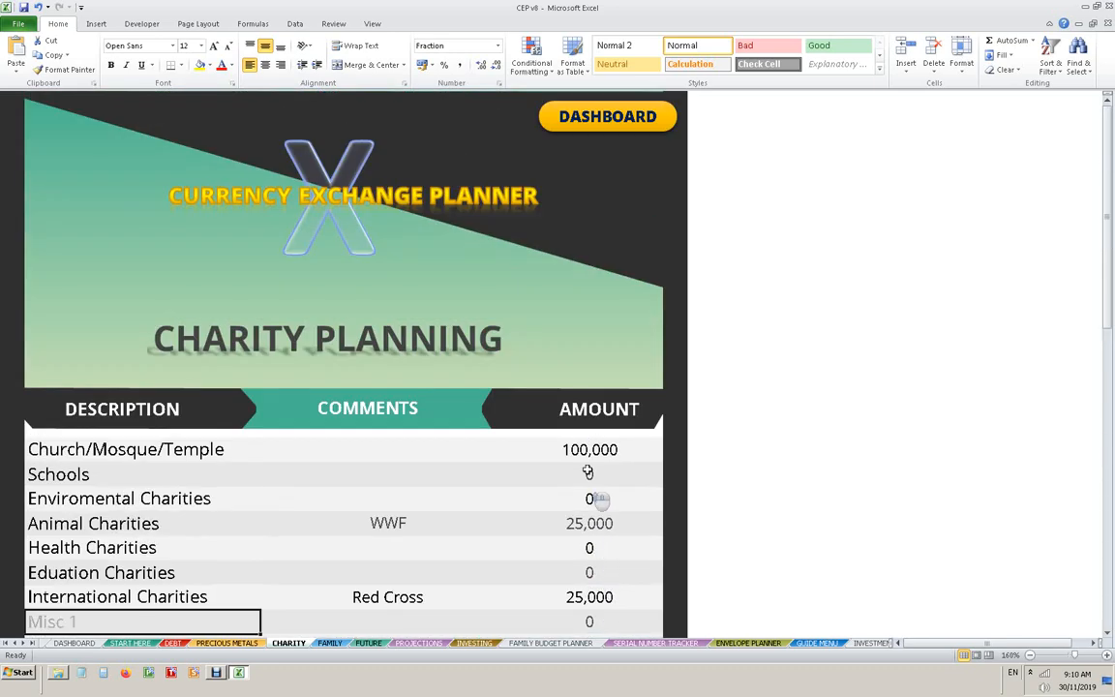
{"action": "left_click", "coordinate": [566, 126]}
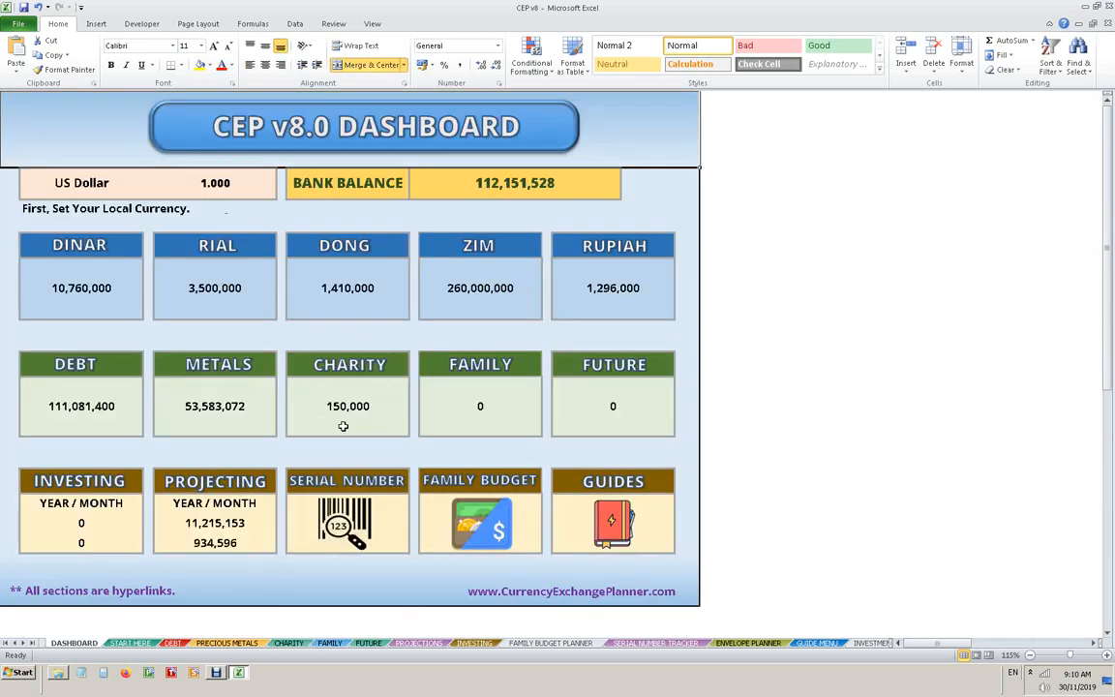
- Open the Family Planning sheet and fill the Family 1 row with Mom and Dad and an amount of 25,000
{"action": "left_click", "coordinate": [518, 368]}
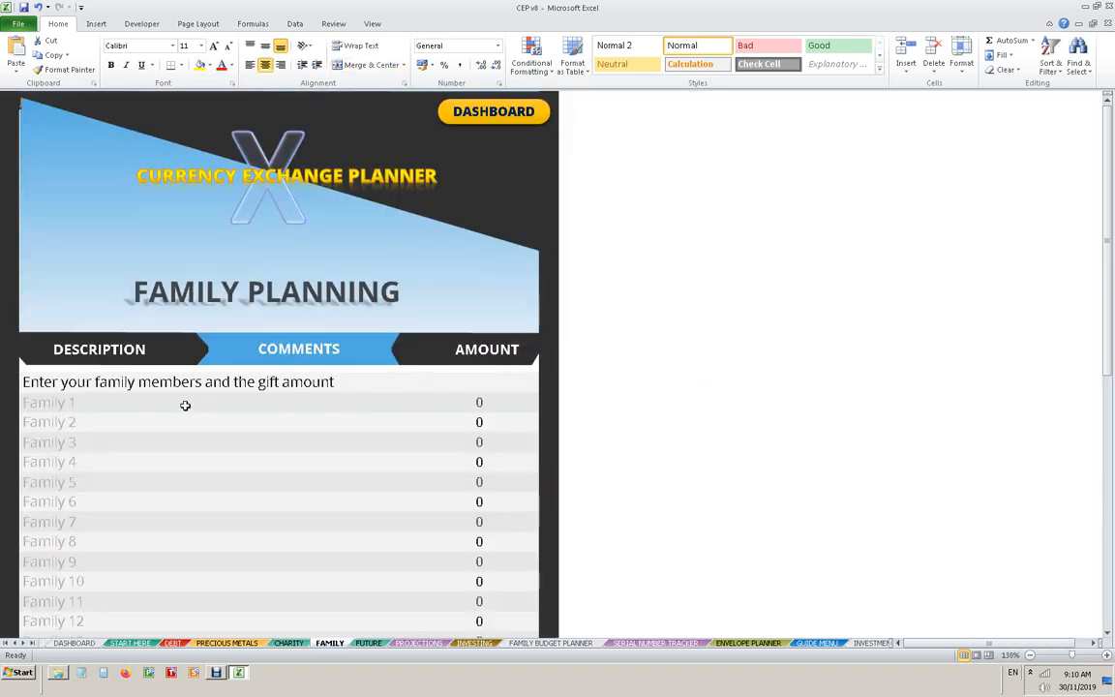
{"action": "scroll", "coordinate": [163, 419], "scroll_direction": "up", "scroll_amount": 1}
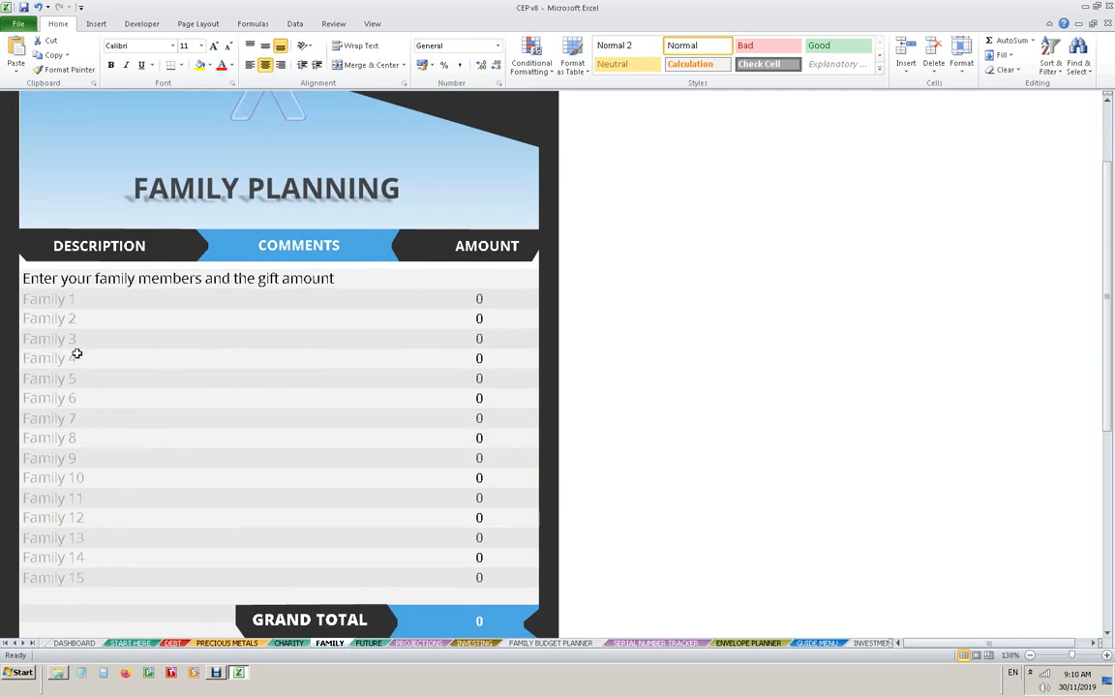
{"action": "scroll", "coordinate": [77, 368], "scroll_direction": "up", "scroll_amount": 1}
{"action": "left_click", "coordinate": [58, 402]}
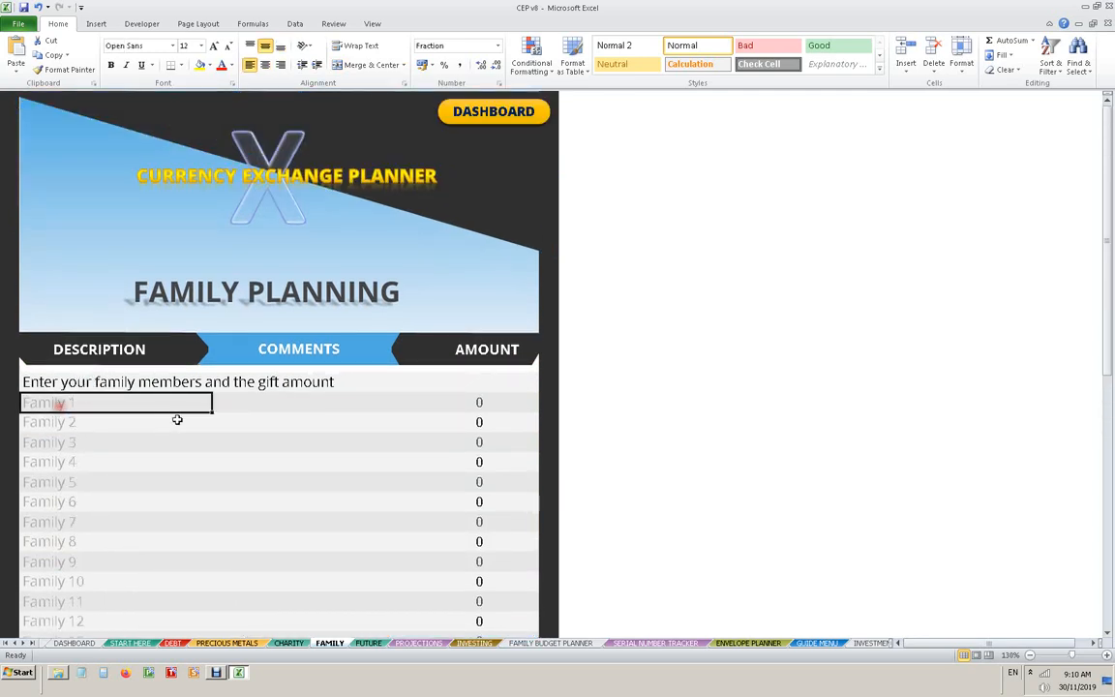
{"action": "type", "text": "Mom"}
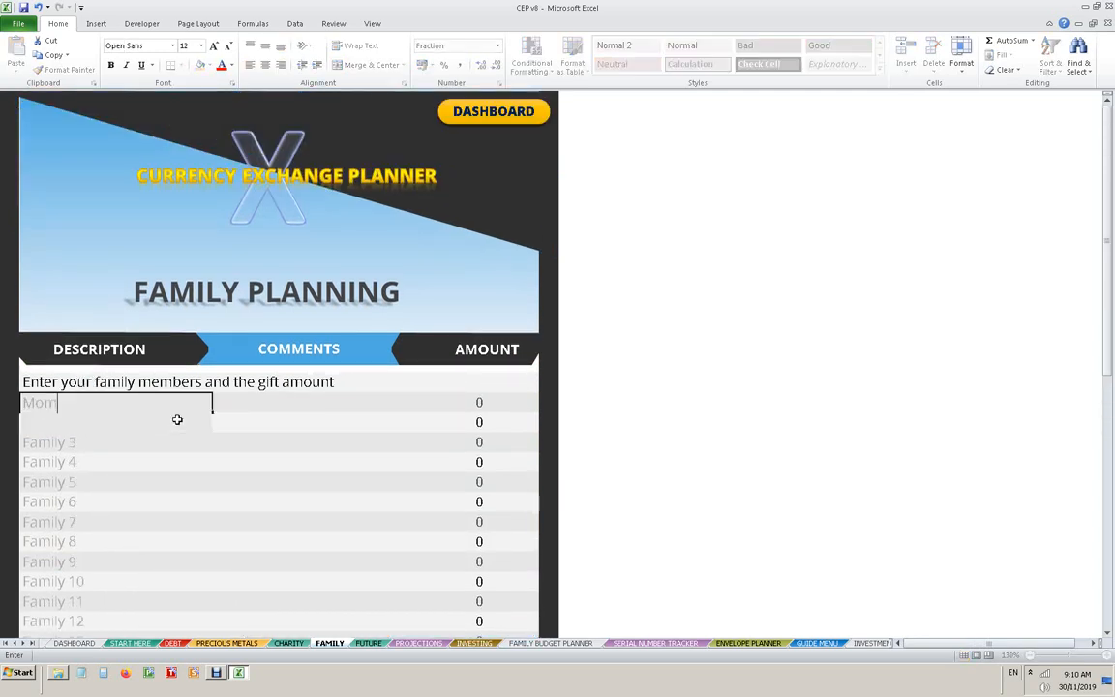
{"action": "type", "text": " and Dad"}
{"action": "key", "text": "Tab"}
{"action": "key", "text": "Tab"}
{"action": "type", "text": "25,00"}
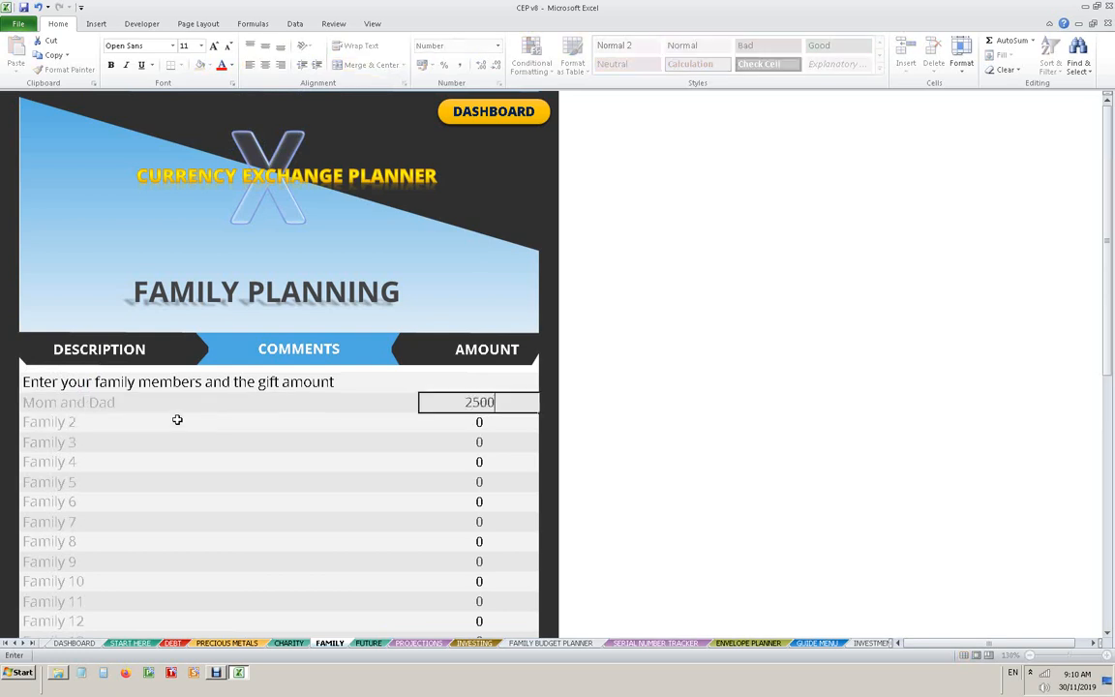
{"action": "type", "text": "0"}
{"action": "key", "text": "Return"}
- Replace the Family 2 description with the aunt's name
{"action": "key", "text": "Left"}
{"action": "key", "text": "Left"}
{"action": "key", "text": "Left"}
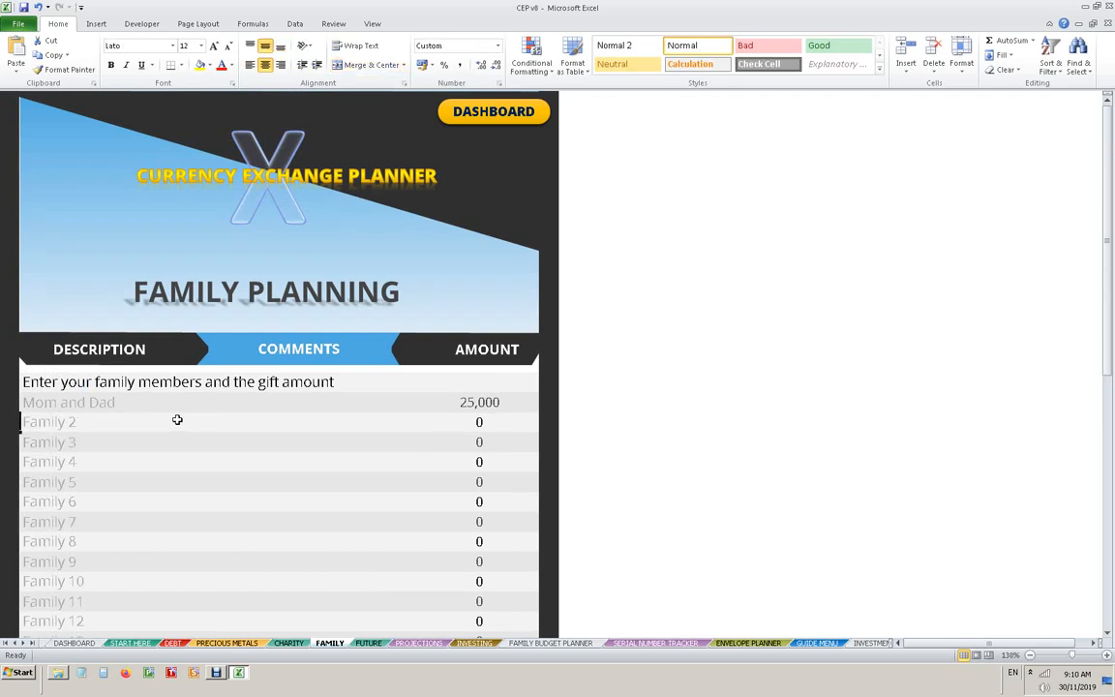
{"action": "left_click", "coordinate": [177, 419]}
{"action": "type", "text": "A"}
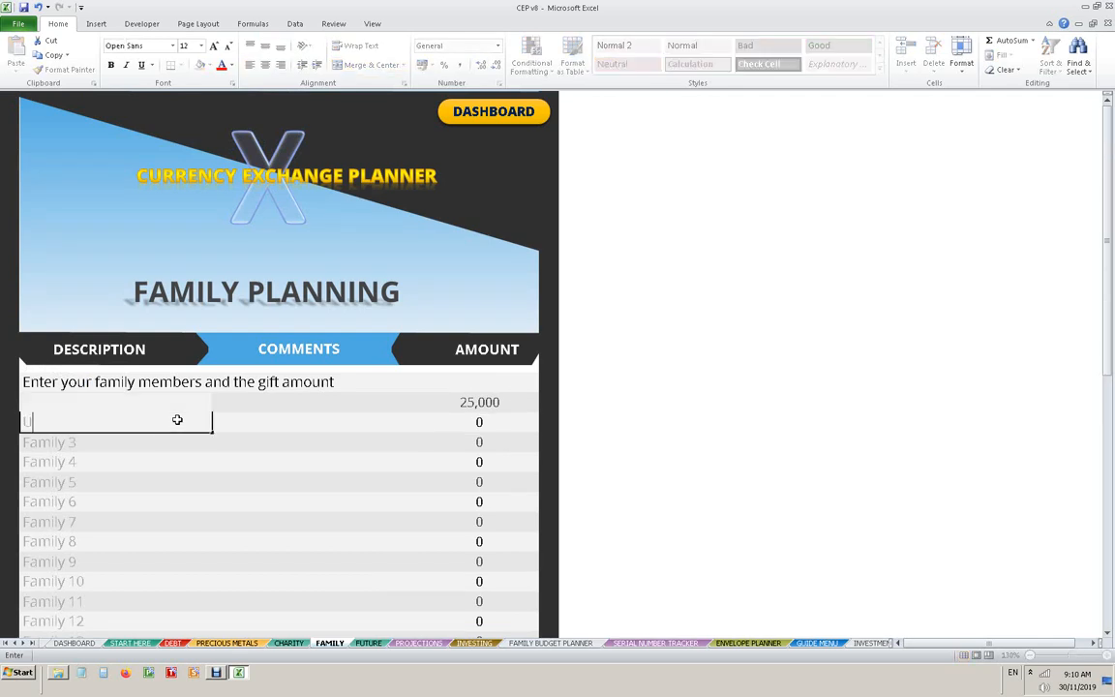
{"action": "type", "text": "unt Mary"}
{"action": "key", "text": "Tab"}
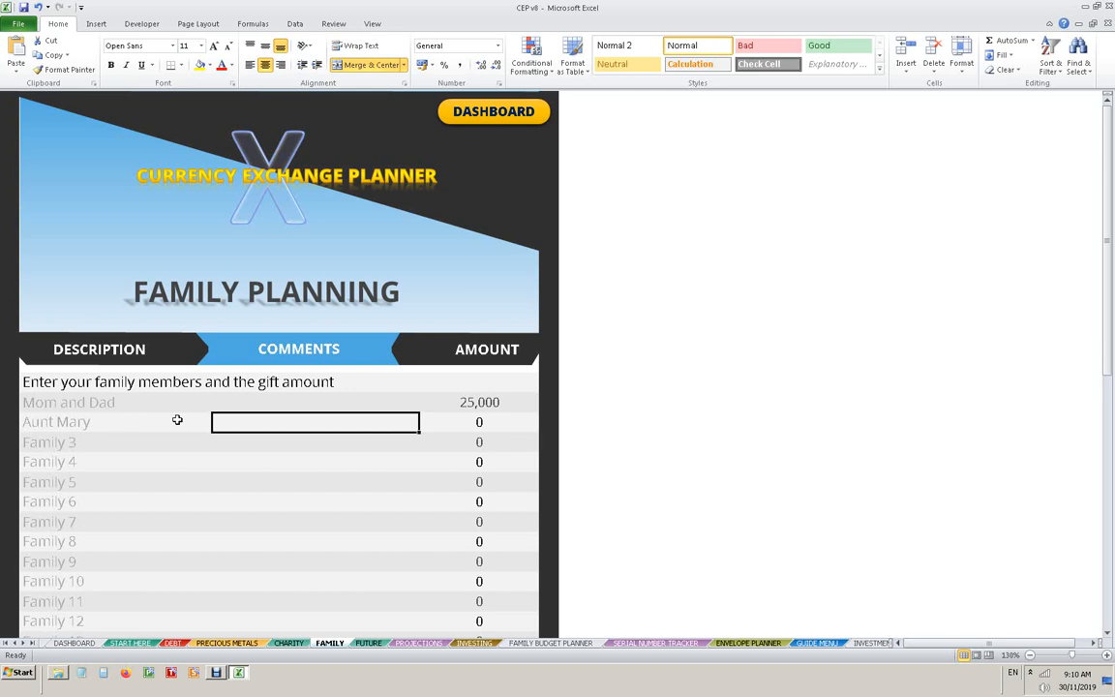
- Add the comment payback for loan ++ and an amount of 10,000 to the aunt's row
{"action": "type", "text": "p"}
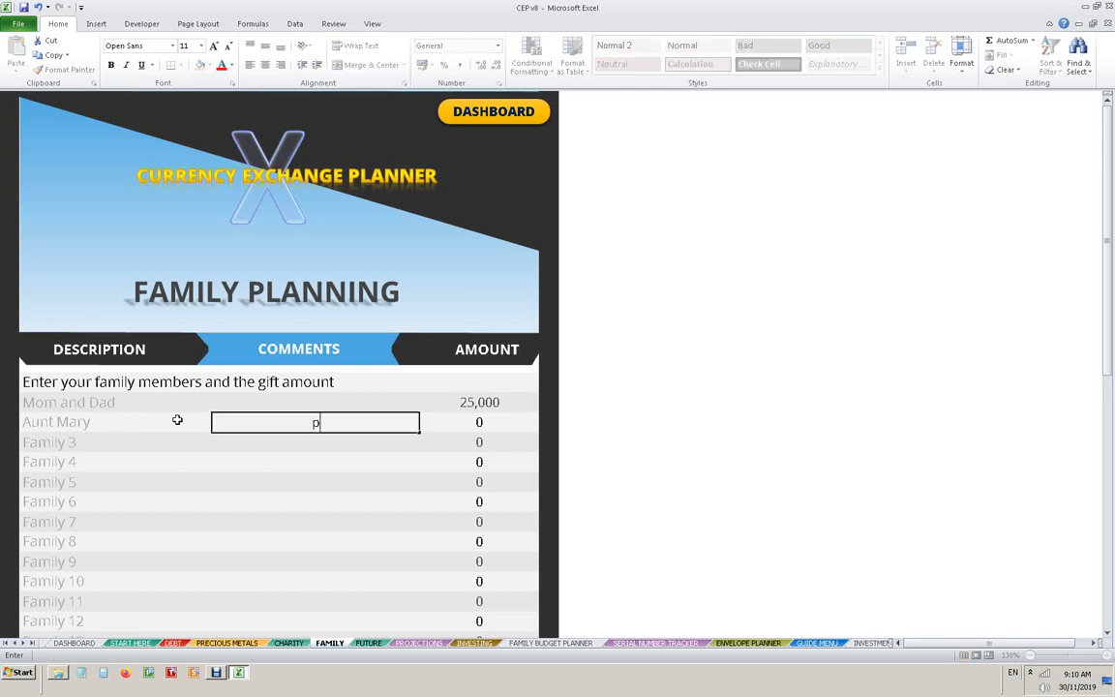
{"action": "type", "text": "ayback for loan ++"}
{"action": "key", "text": "Tab"}
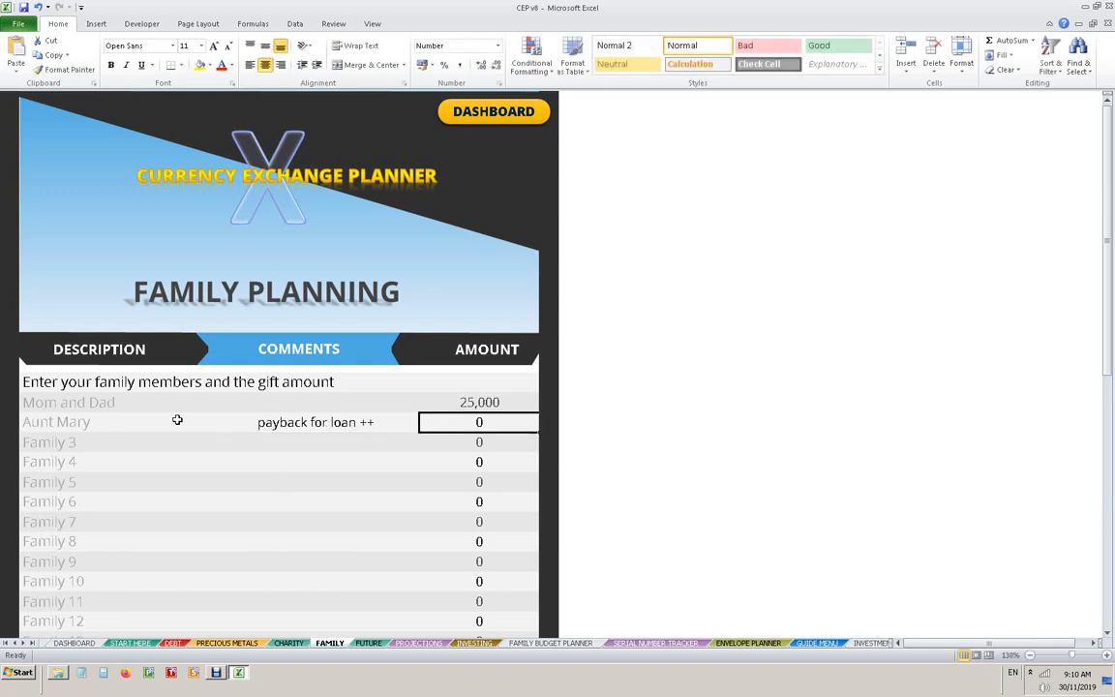
{"action": "type", "text": "10000"}
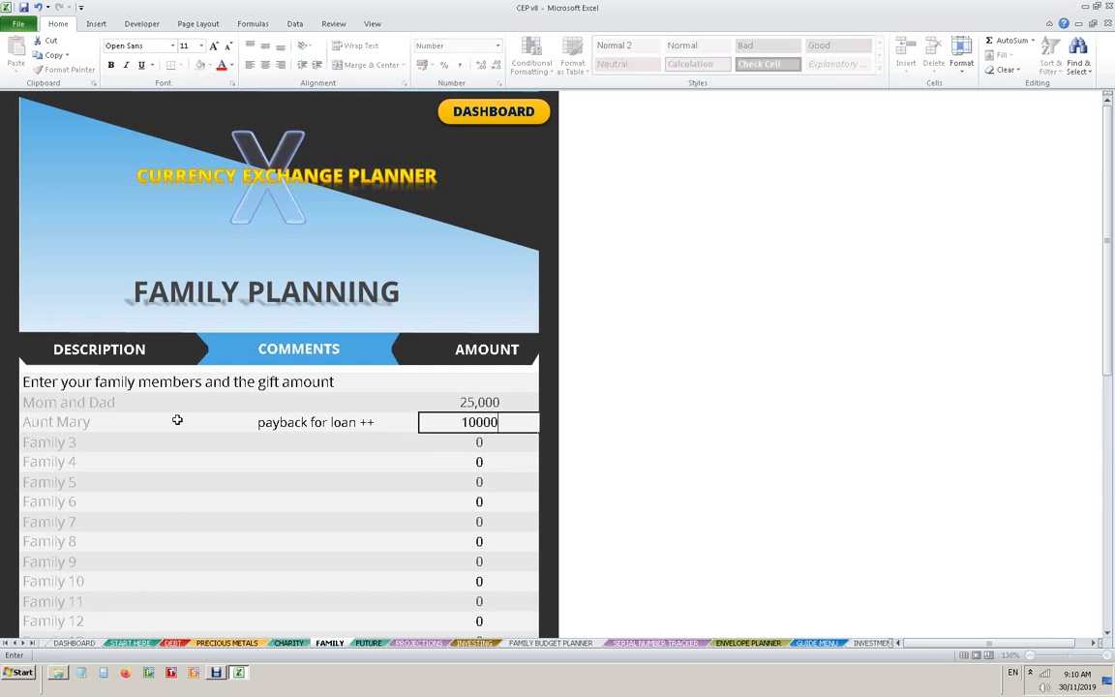
{"action": "key", "text": "Return"}
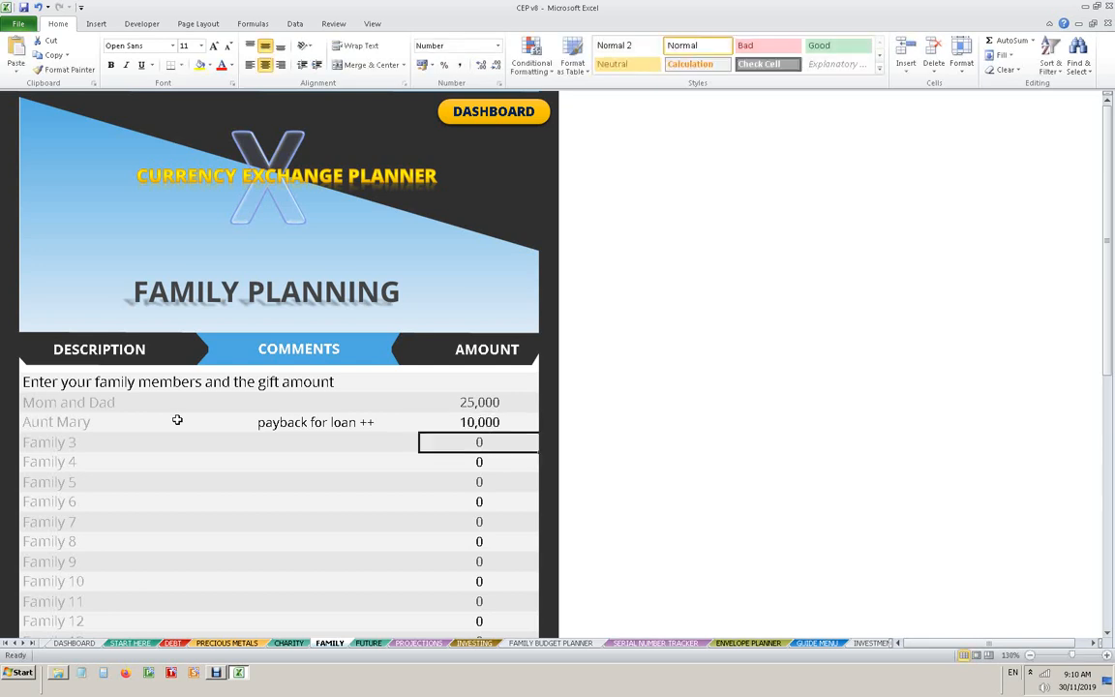
- Enter the same uncle's name as the description in both the Family 3 and Family 4 rows
{"action": "left_click", "coordinate": [90, 443]}
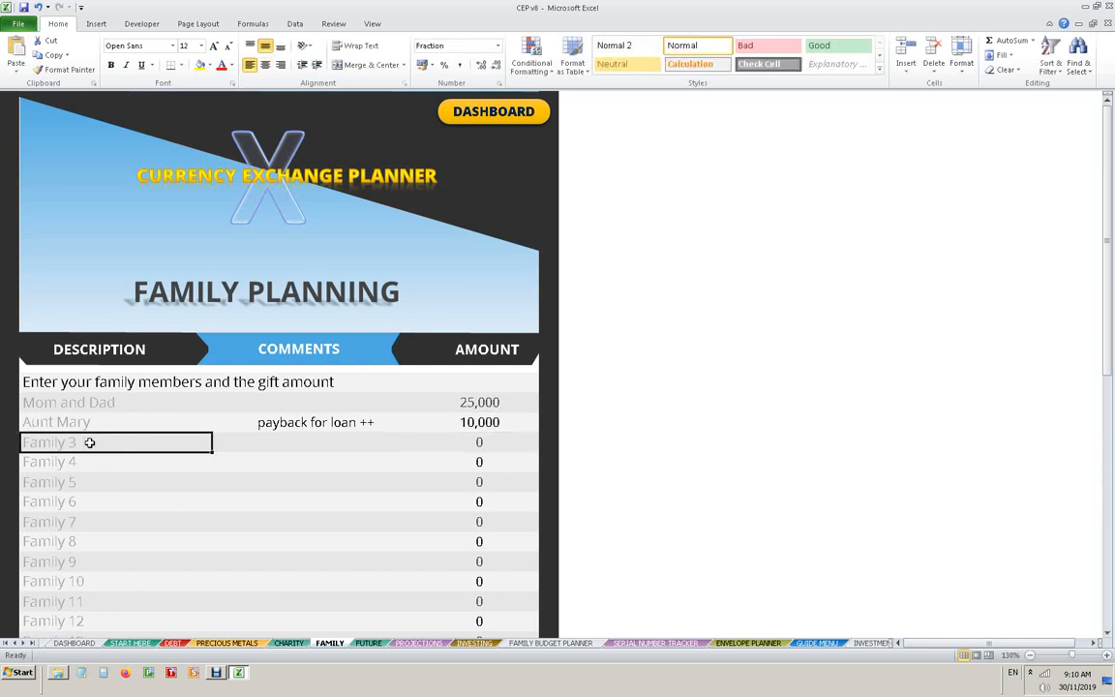
{"action": "type", "text": "Uncle Mo"}
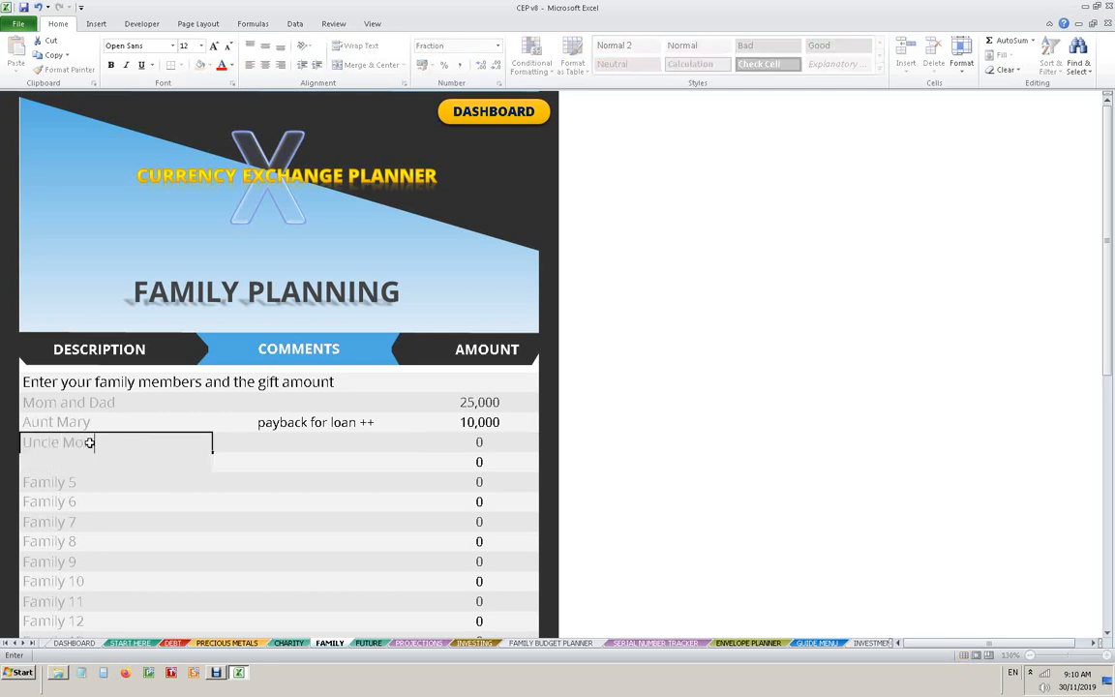
{"action": "key", "text": "Tab"}
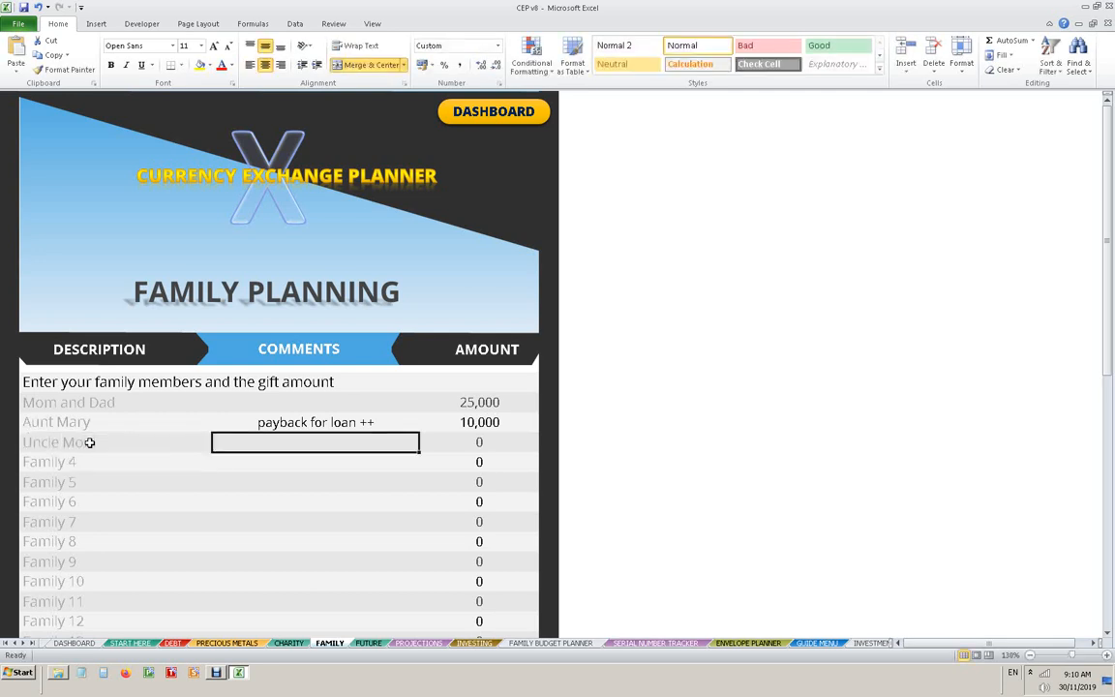
{"action": "key", "text": "Tab"}
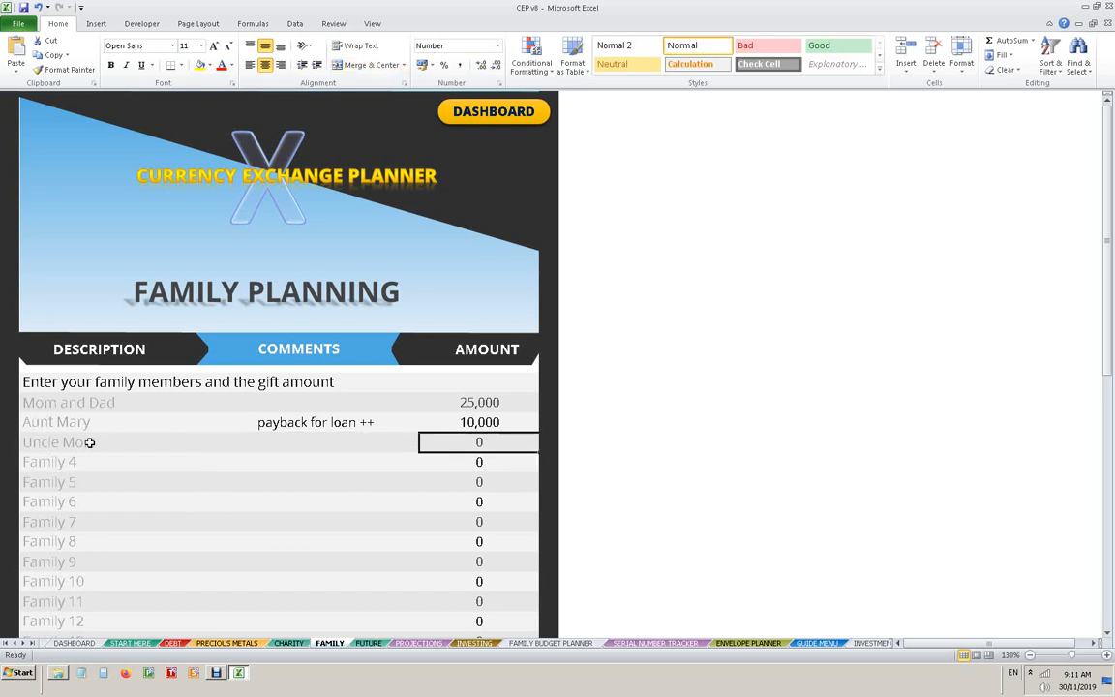
{"action": "key", "text": "shift+Tab"}
{"action": "key", "text": "shift+Tab"}
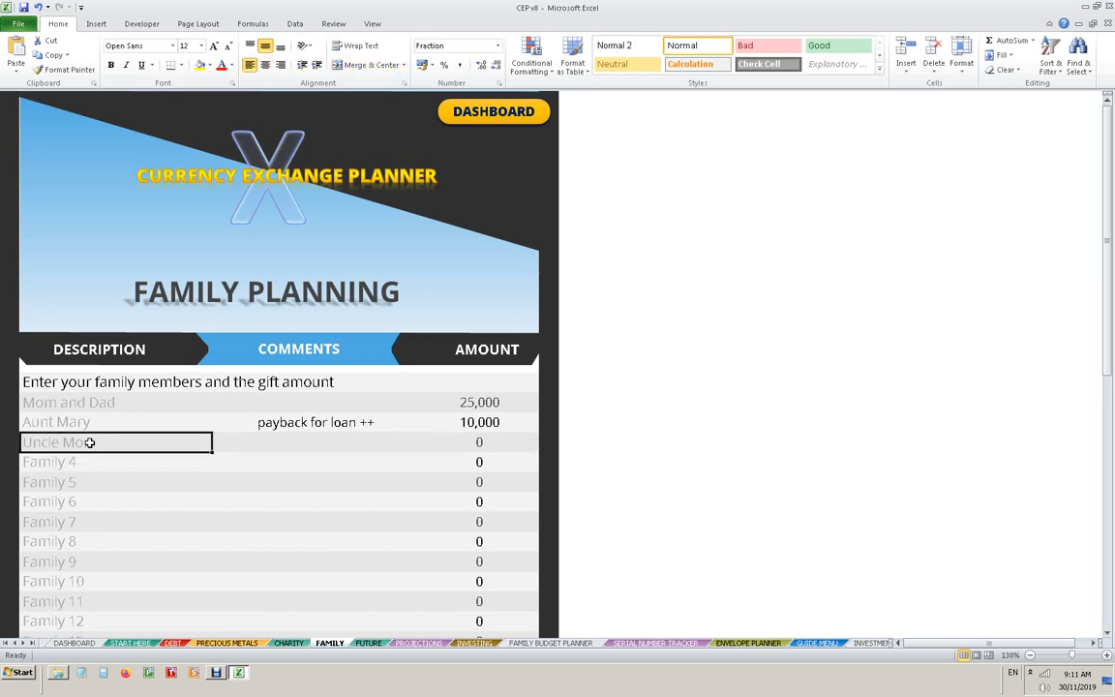
{"action": "key", "text": "Down"}
{"action": "type", "text": "Uncle"}
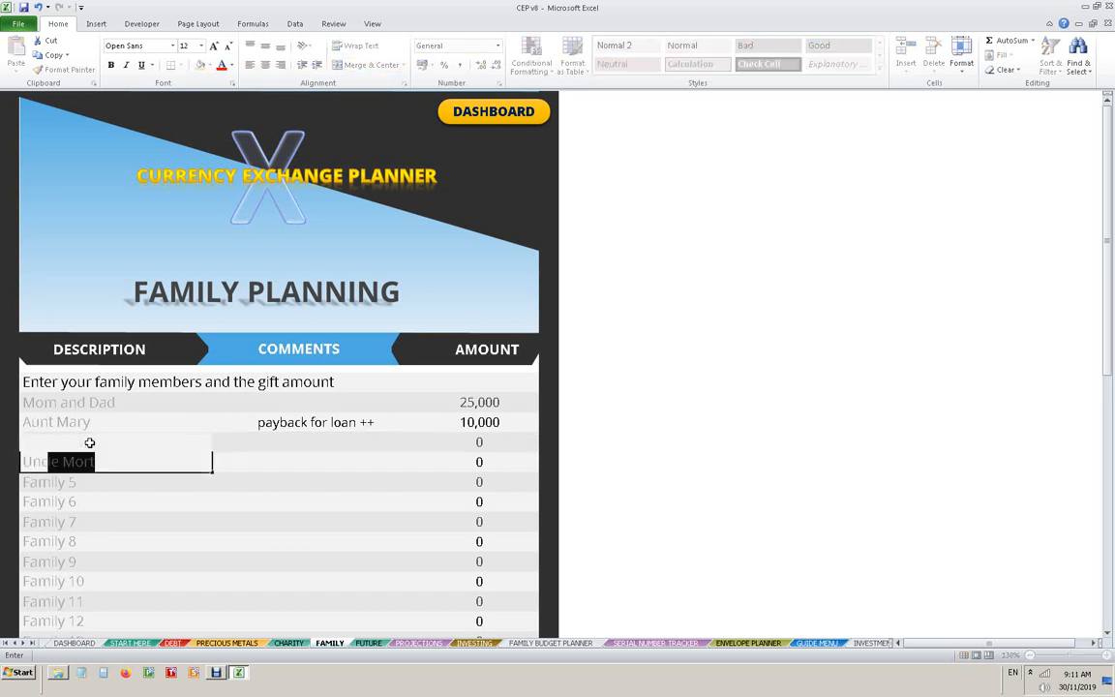
{"action": "key", "text": "Tab"}
- Comment the first uncle row with Florida and the second uncle row with Ottawa
{"action": "key", "text": "Up"}
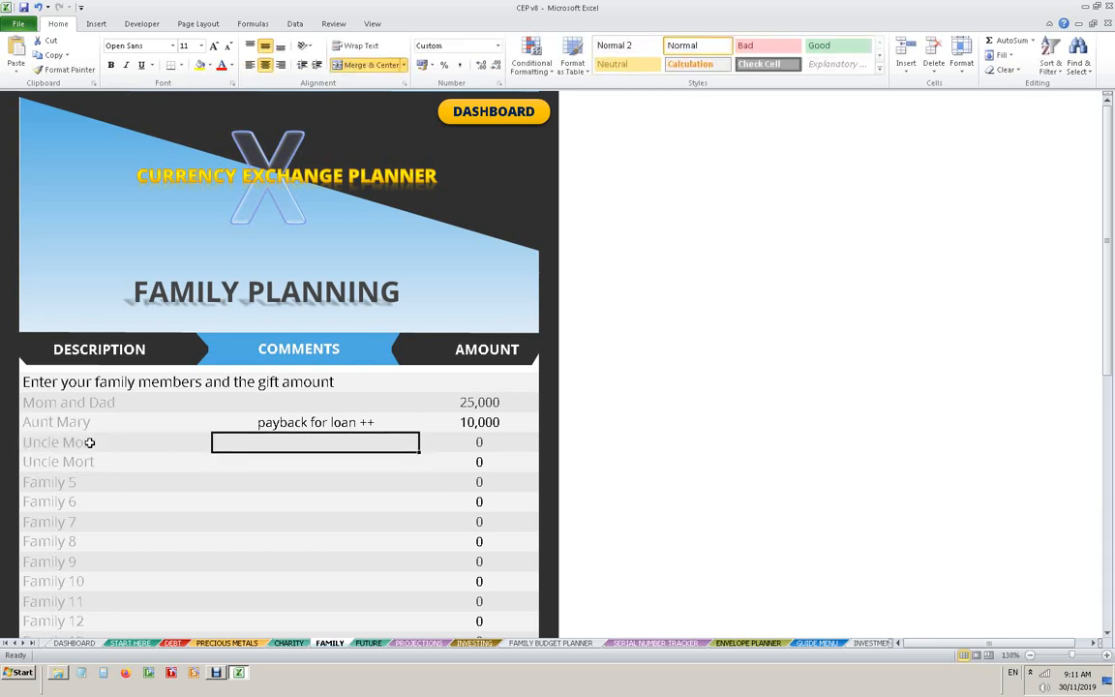
{"action": "type", "text": "Florida"}
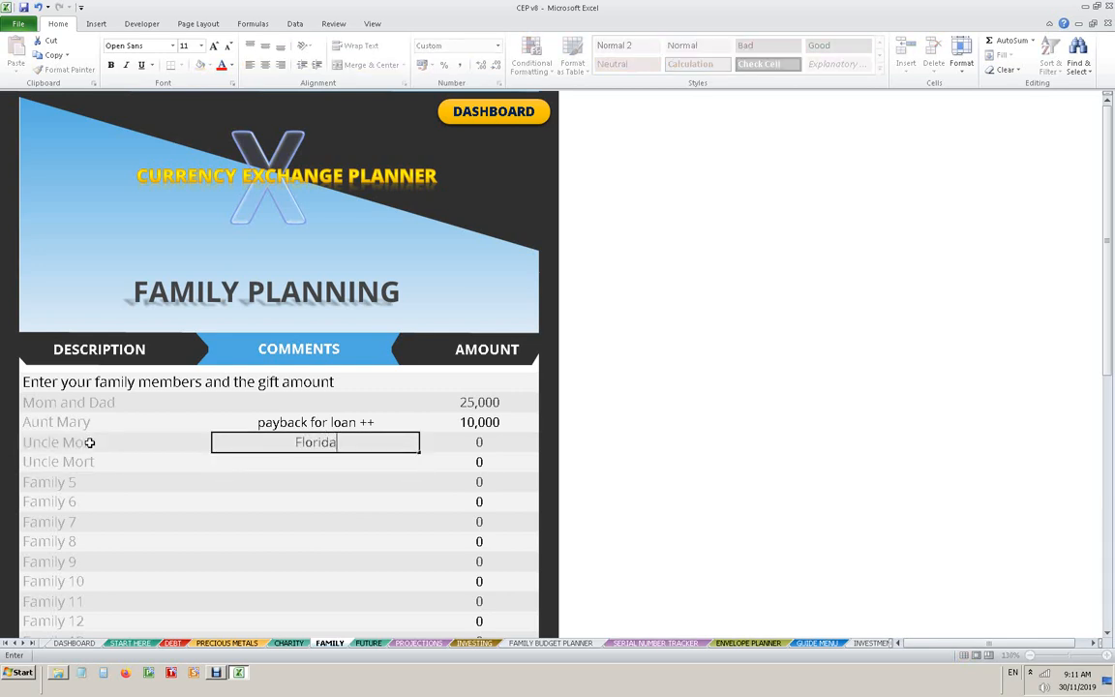
{"action": "key", "text": "Return"}
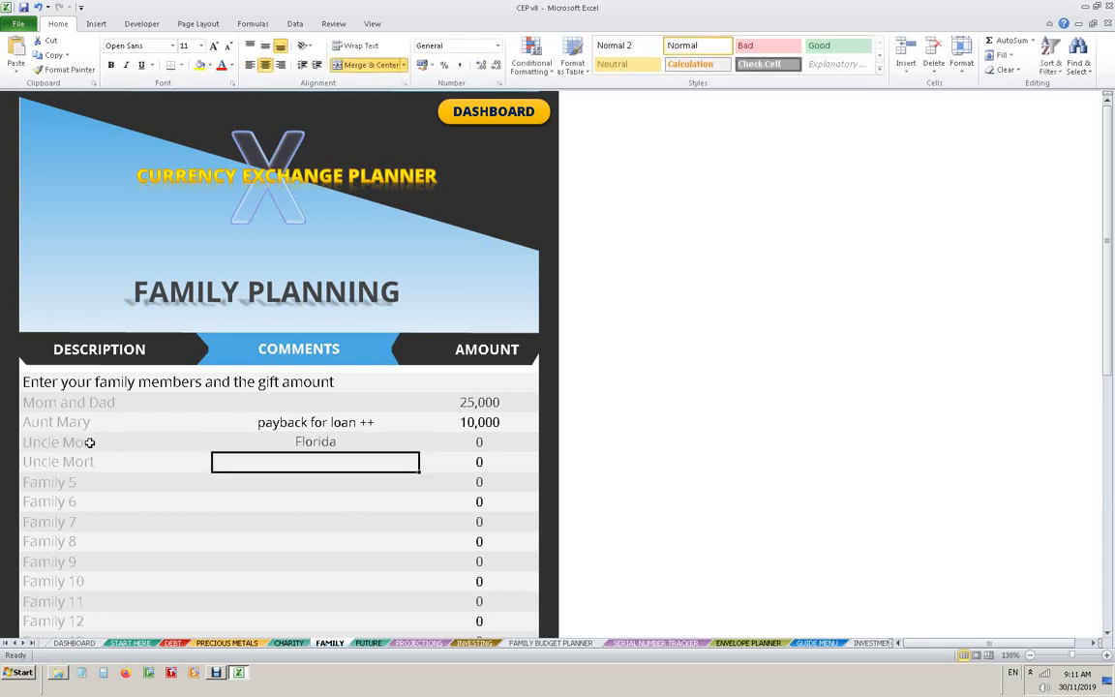
{"action": "type", "text": "Ott"}
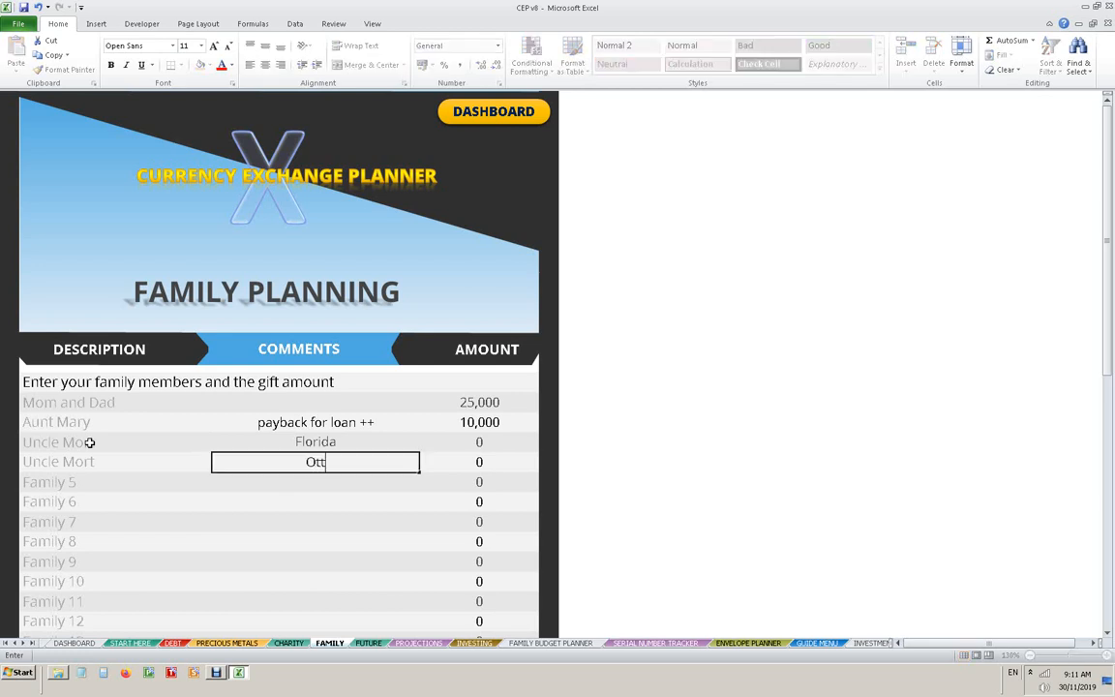
{"action": "type", "text": "awa"}
- Enter amounts of 5,000 for the Florida row and 4,000 for the Ottawa row
{"action": "key", "text": "Right"}
{"action": "key", "text": "Up"}
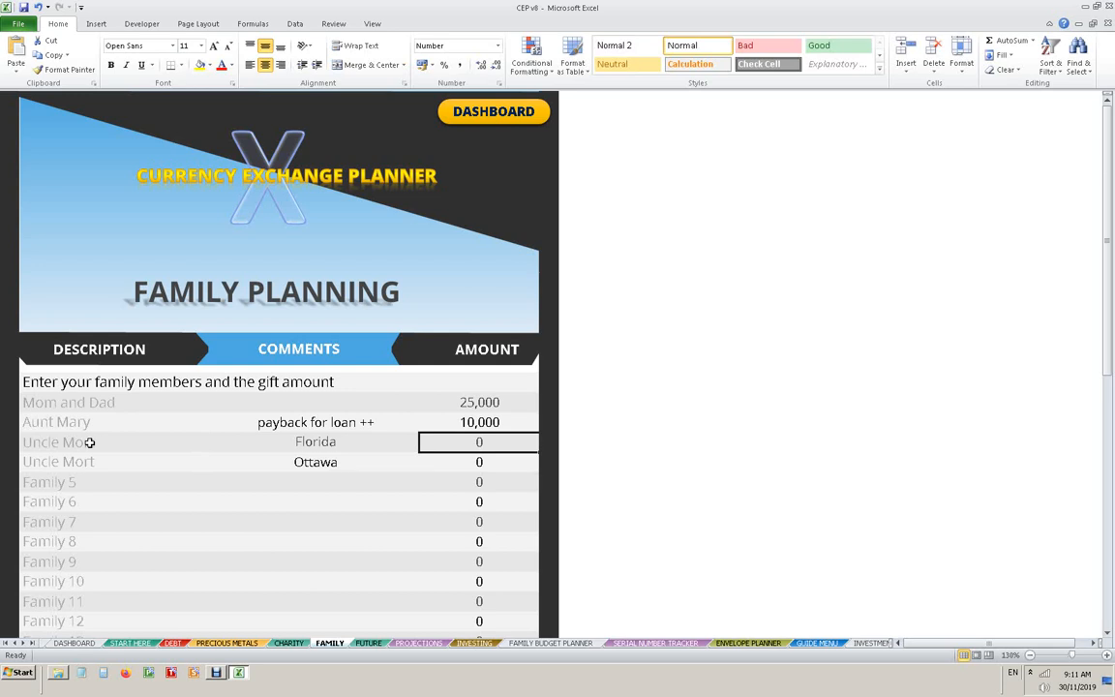
{"action": "type", "text": "5000"}
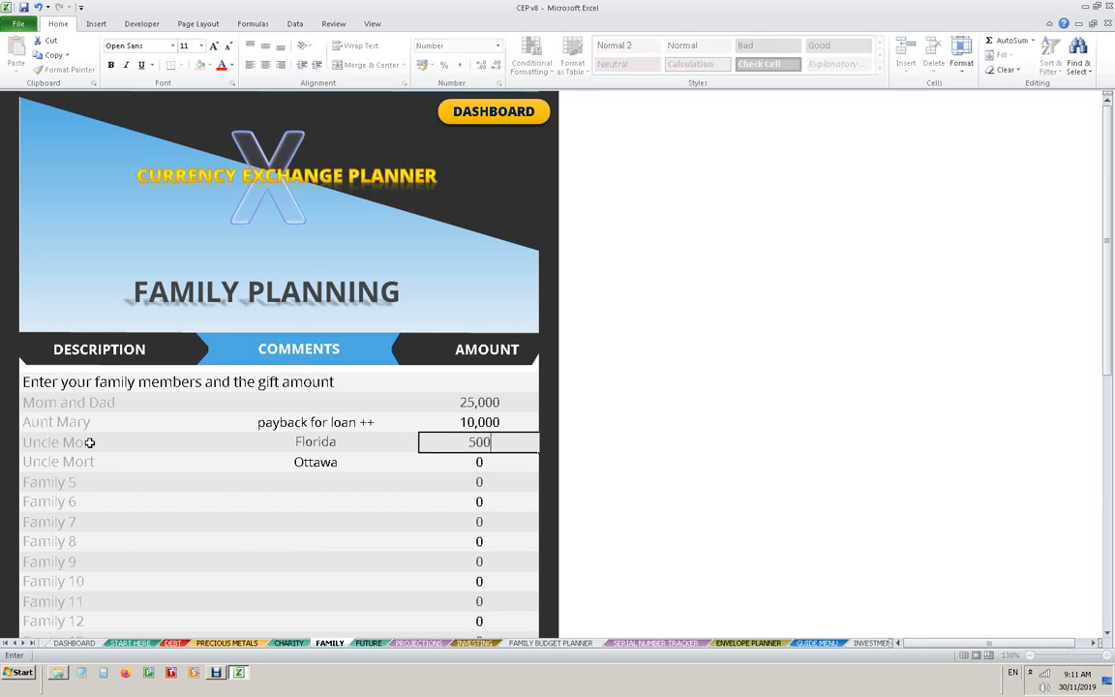
{"action": "key", "text": "Return"}
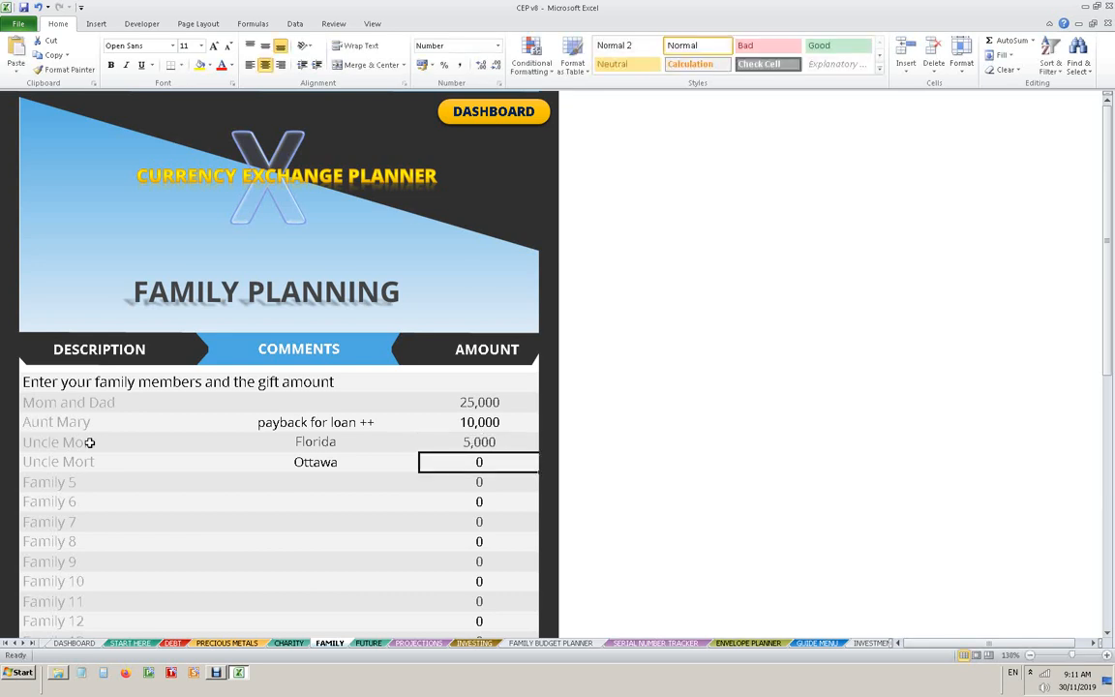
{"action": "type", "text": "5"}
{"action": "key", "text": "BackSpace"}
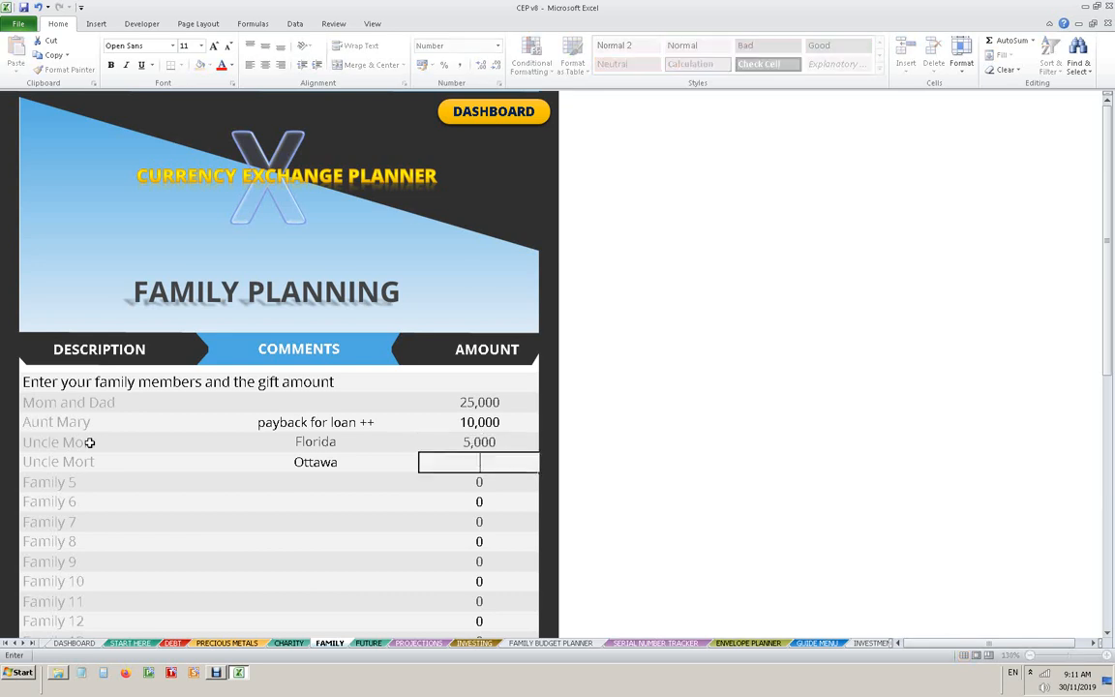
{"action": "type", "text": "4000"}
{"action": "key", "text": "Return"}
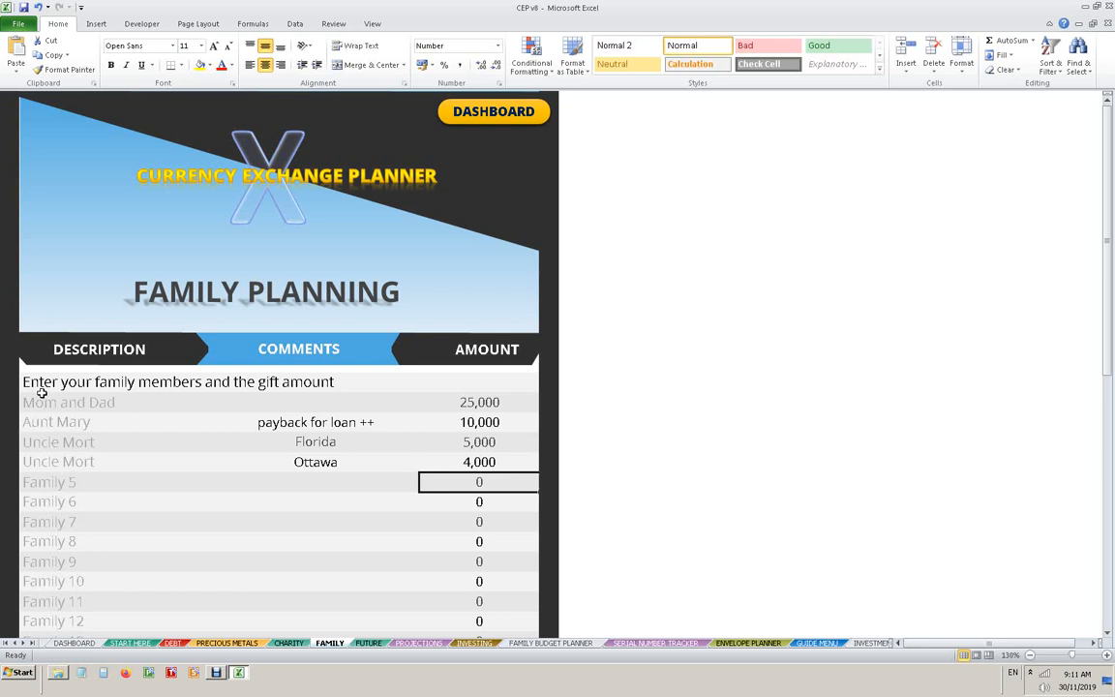
- Set the font colour of the four filled-in family descriptions to Automatic
{"action": "left_click_drag", "start_coordinate": [43, 395], "coordinate": [49, 453]}
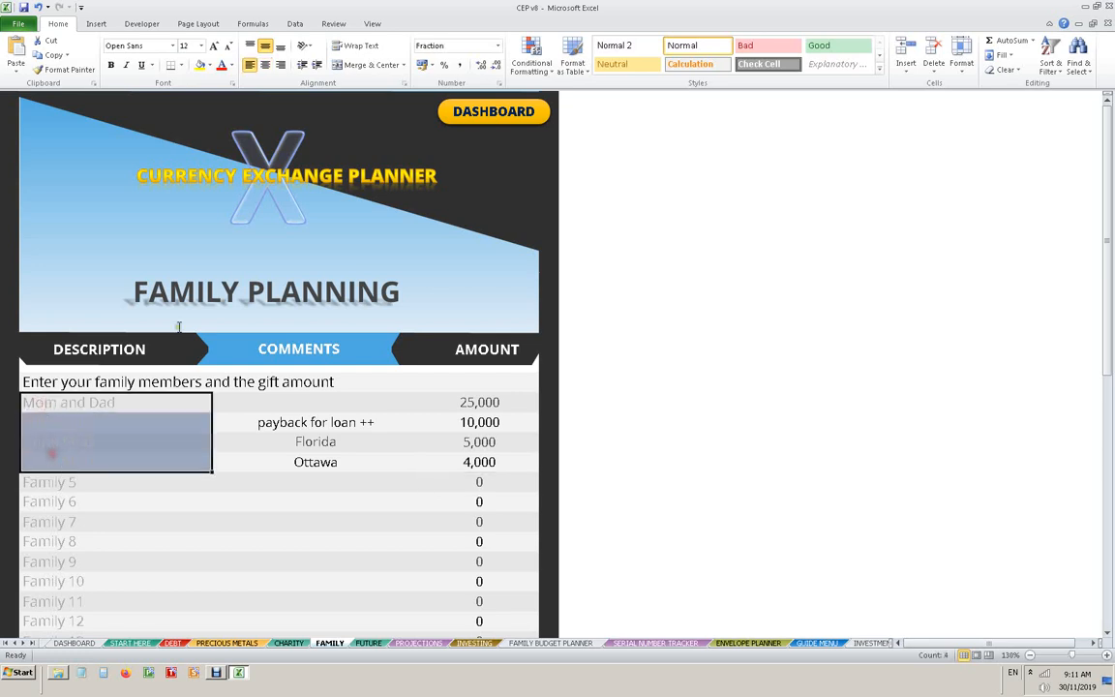
{"action": "left_click", "coordinate": [234, 65]}
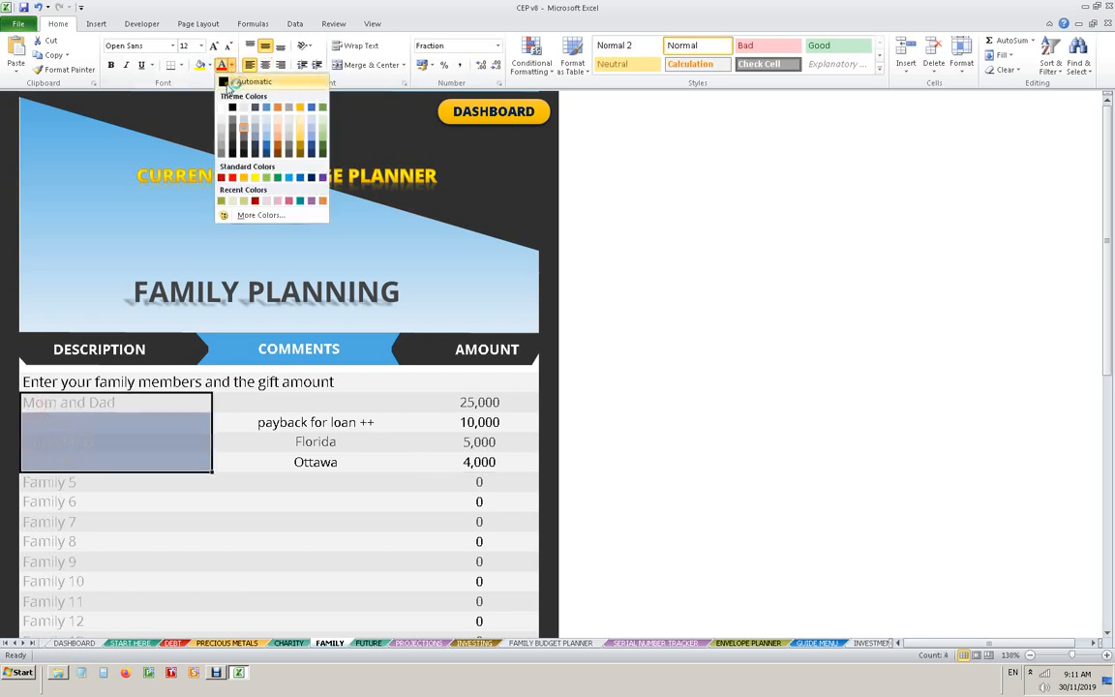
{"action": "left_click", "coordinate": [229, 85]}
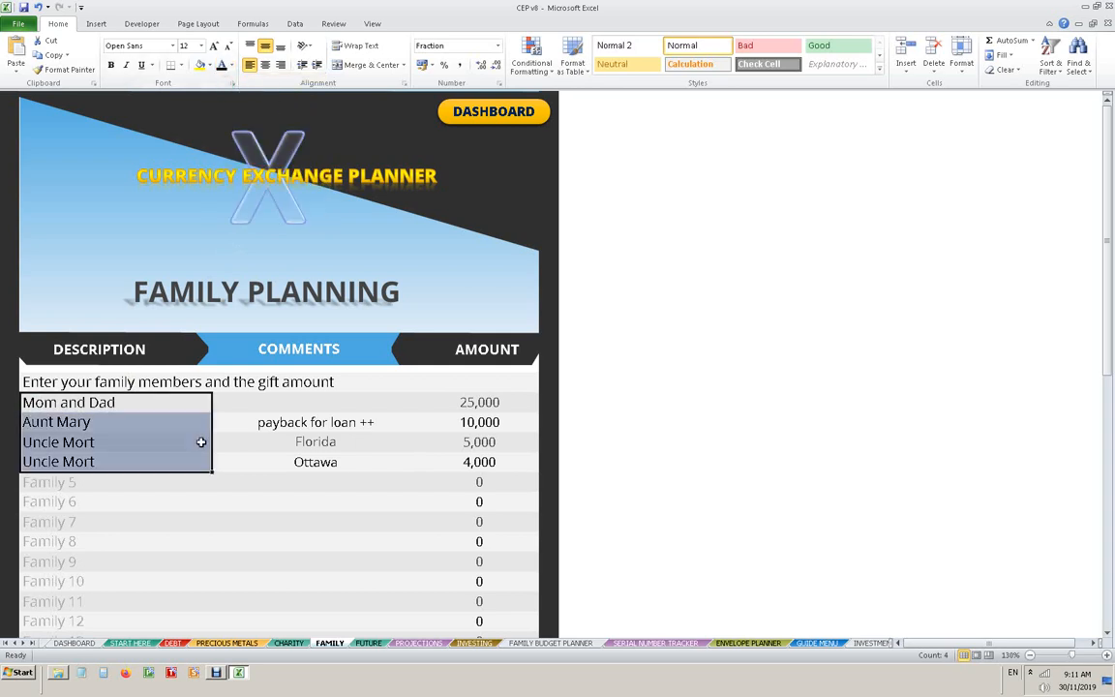
{"action": "left_click", "coordinate": [232, 465]}
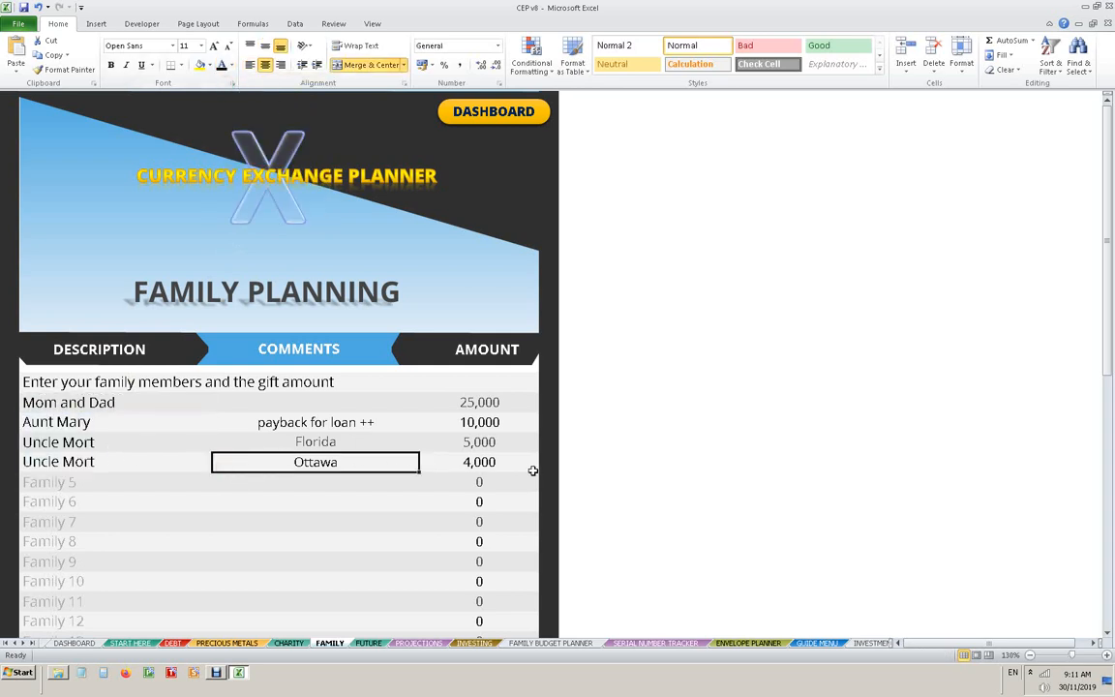
- Check the grand total of the family plan and return to the dashboard
{"action": "scroll", "coordinate": [529, 414], "scroll_direction": "down", "scroll_amount": 3}
{"action": "scroll", "coordinate": [530, 410], "scroll_direction": "down", "scroll_amount": 1}
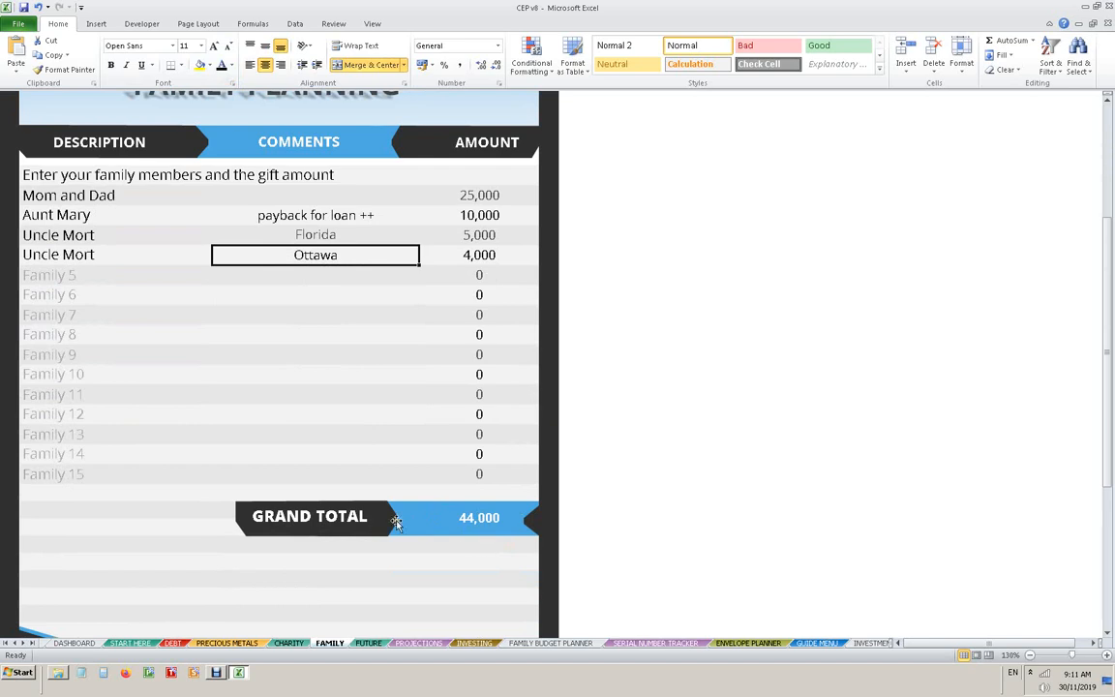
{"action": "scroll", "coordinate": [397, 523], "scroll_direction": "up", "scroll_amount": 3}
{"action": "scroll", "coordinate": [398, 548], "scroll_direction": "down", "scroll_amount": 3}
{"action": "scroll", "coordinate": [481, 522], "scroll_direction": "up", "scroll_amount": 4}
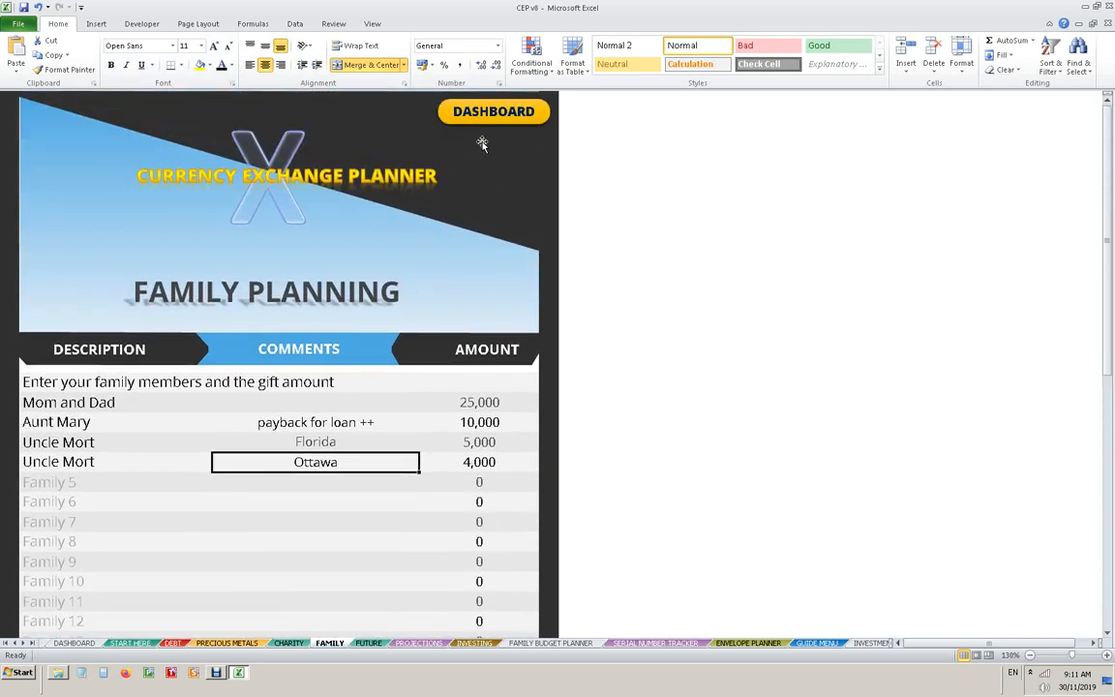
{"action": "left_click", "coordinate": [486, 113]}
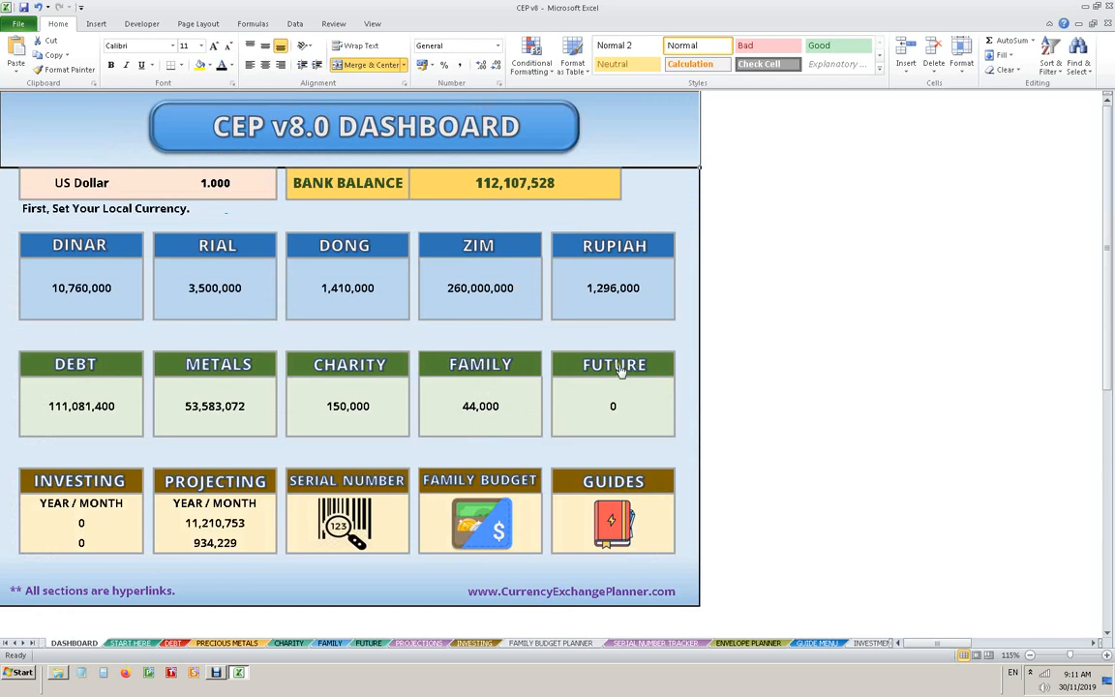
- Open the future plan, enter an amount of 10,000,000 for Land/Real Estate and return to the dashboard
{"action": "left_click", "coordinate": [622, 371]}
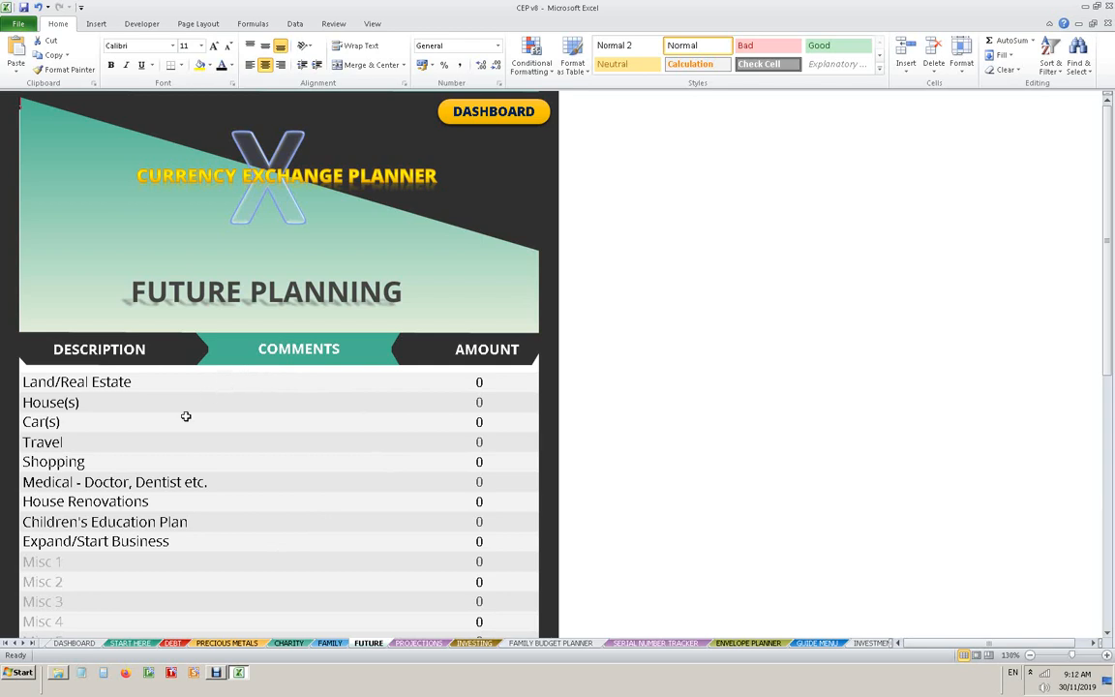
{"action": "scroll", "coordinate": [117, 446], "scroll_direction": "down", "scroll_amount": 2}
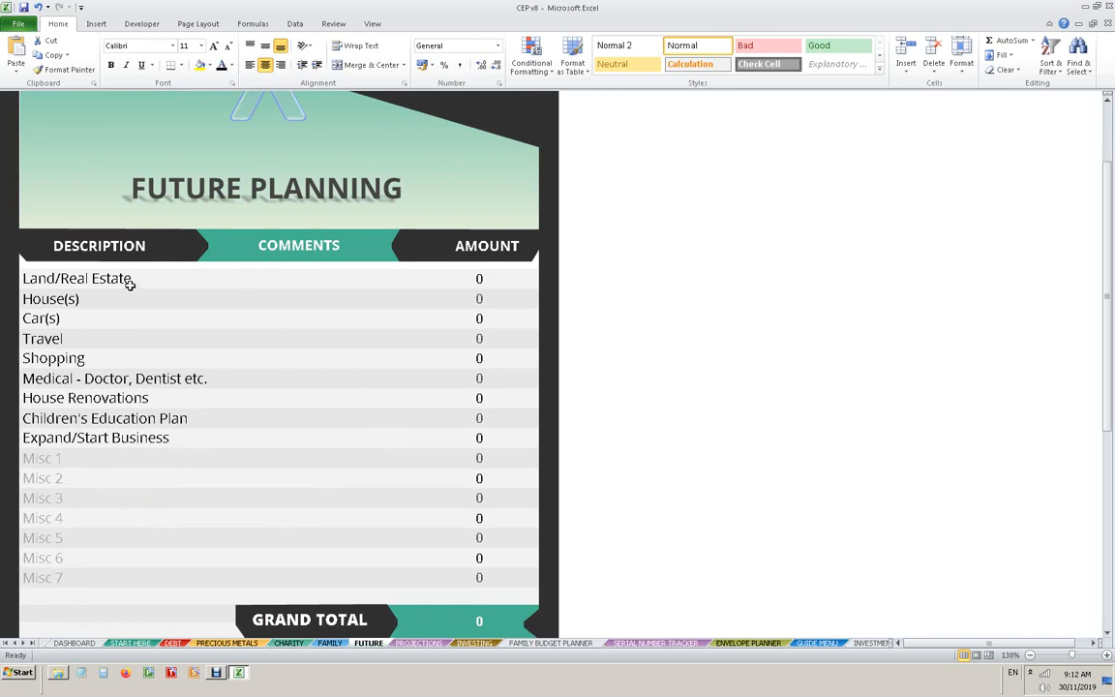
{"action": "left_click", "coordinate": [447, 280]}
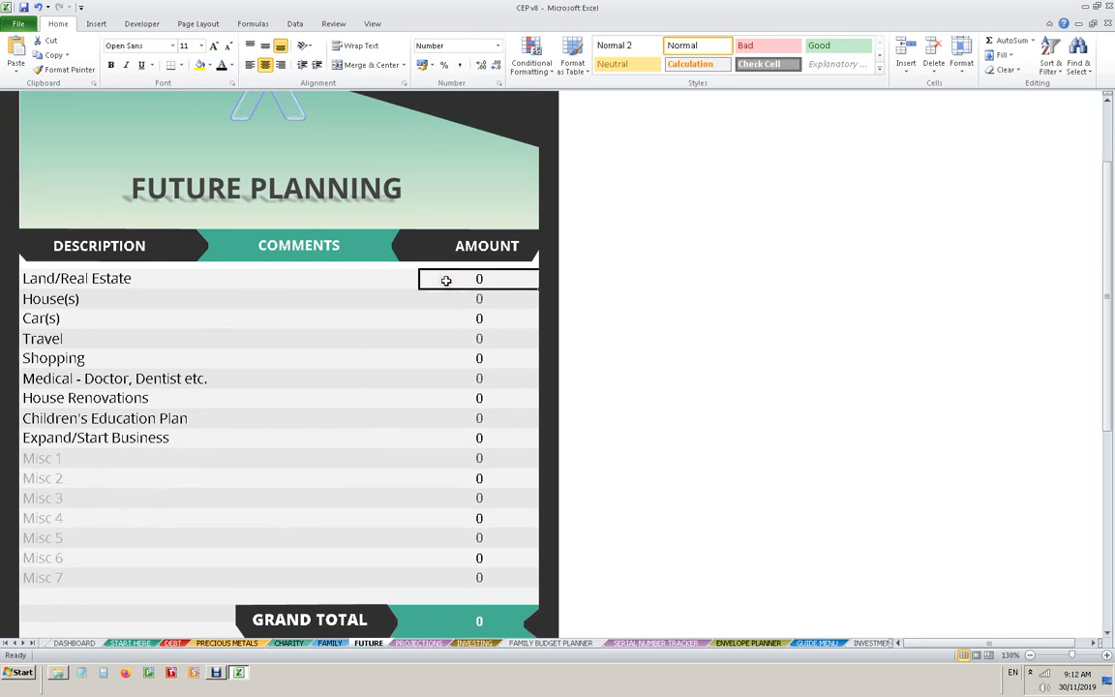
{"action": "type", "text": "10,000,00"}
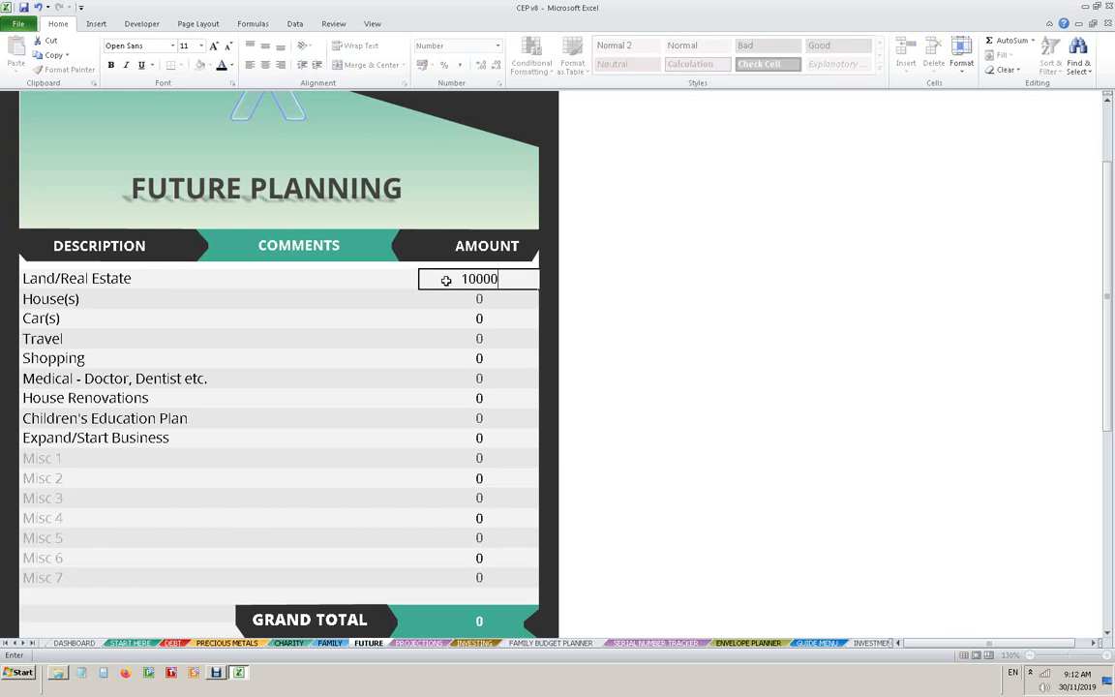
{"action": "type", "text": "00"}
{"action": "key", "text": "Return"}
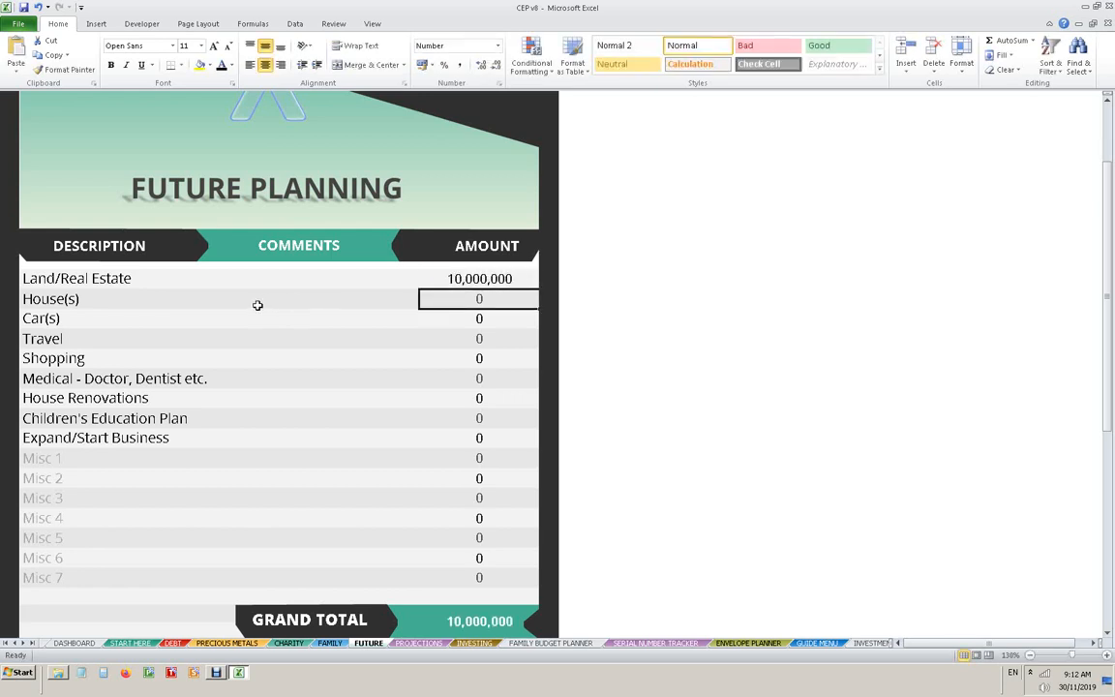
{"action": "scroll", "coordinate": [501, 134], "scroll_direction": "up", "scroll_amount": 2}
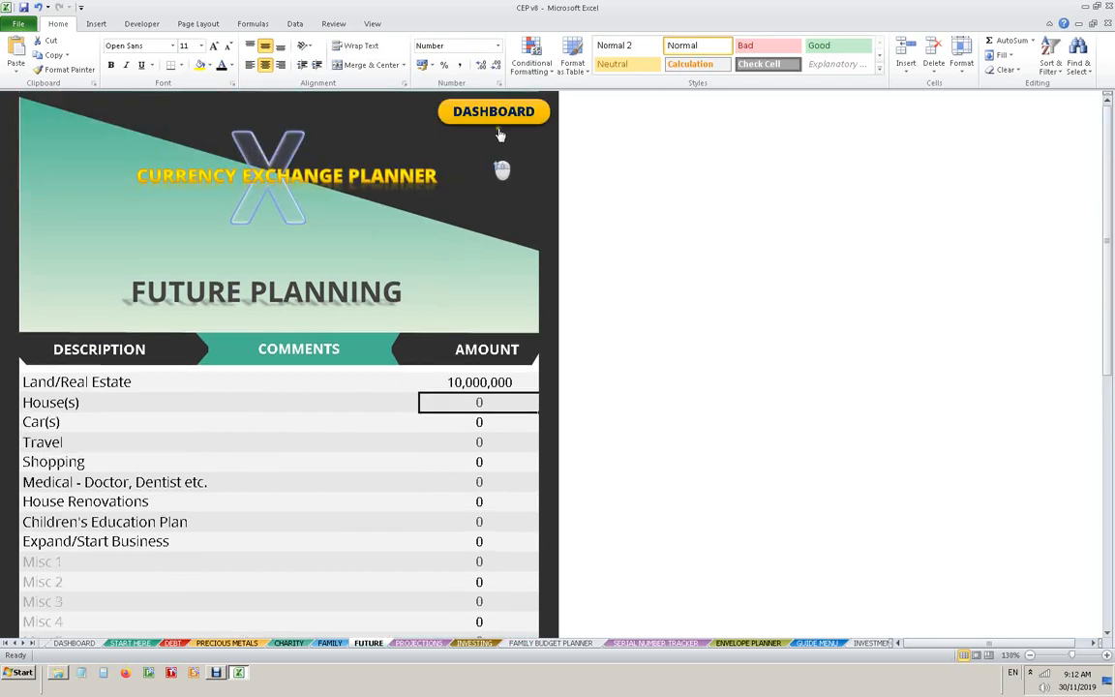
{"action": "left_click", "coordinate": [496, 117]}
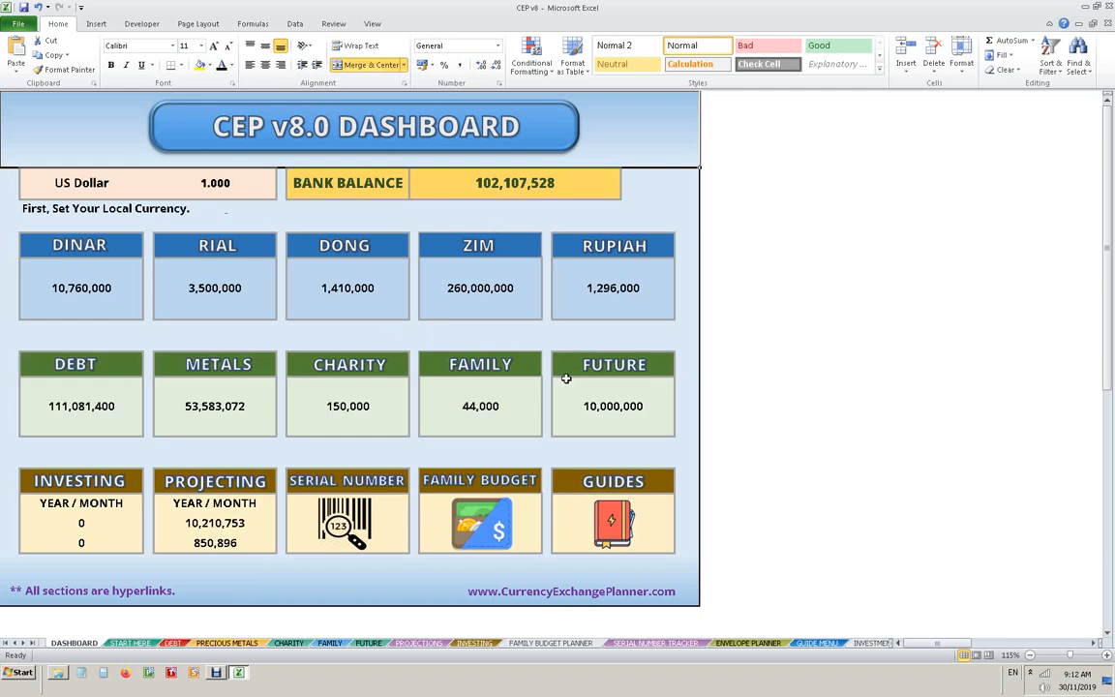
- Reopen the future plan and enter an amount of 25,000,000 for House(s)
{"action": "left_click", "coordinate": [629, 375]}
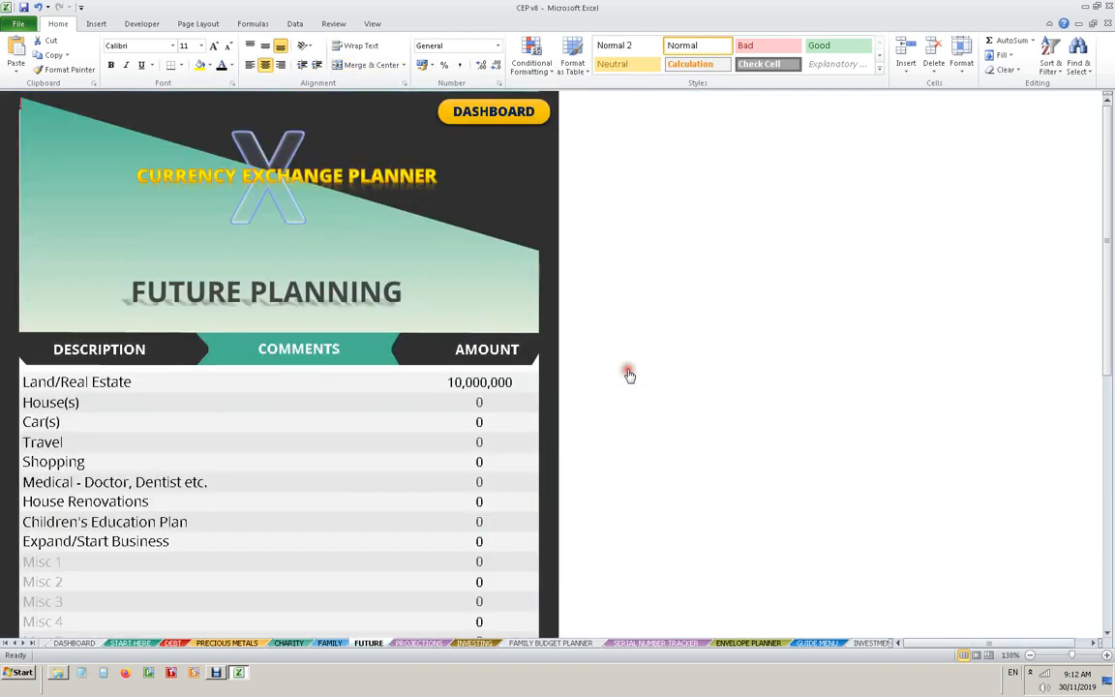
{"action": "left_click", "coordinate": [484, 403]}
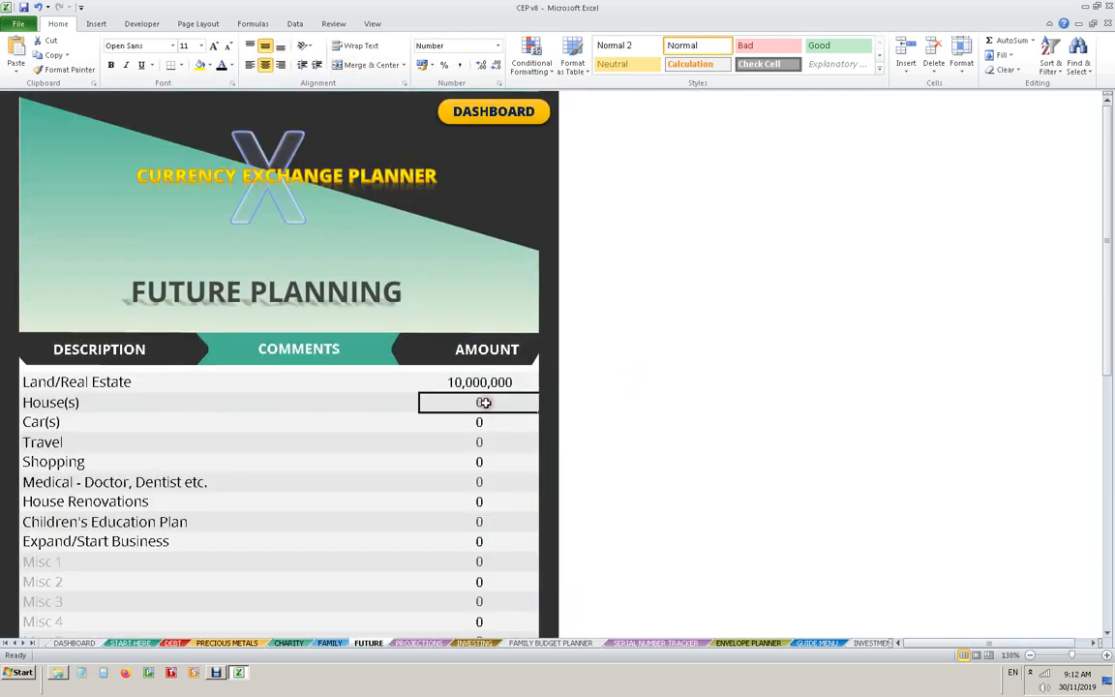
{"action": "type", "text": "25,000,0"}
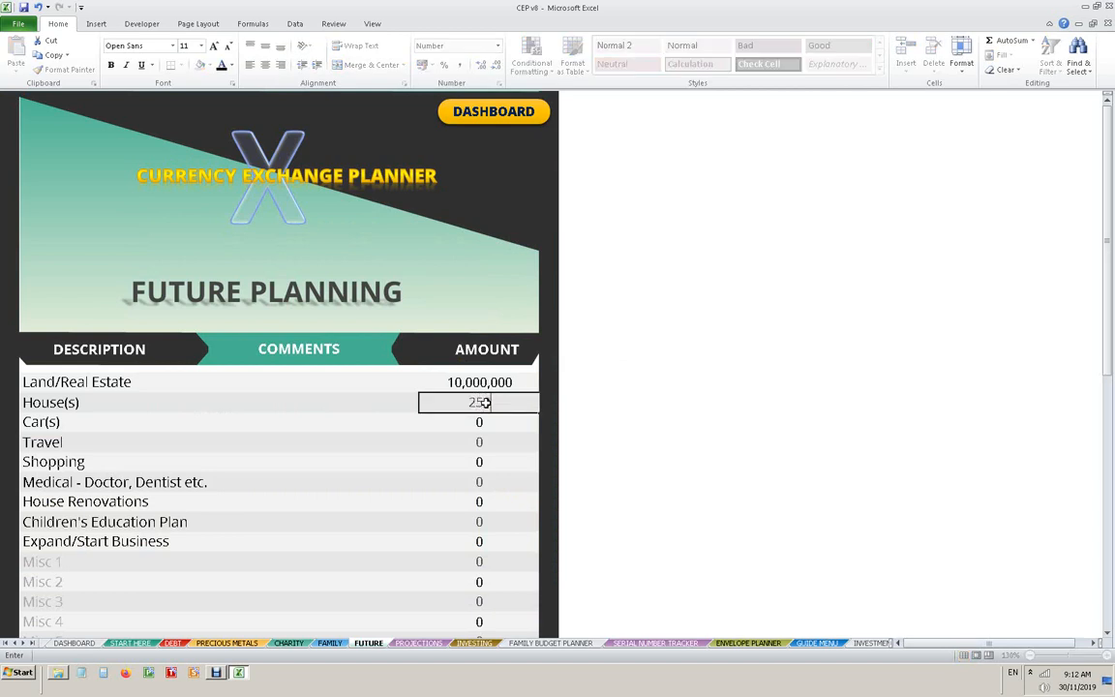
{"action": "type", "text": "0000"}
{"action": "key", "text": "Return"}
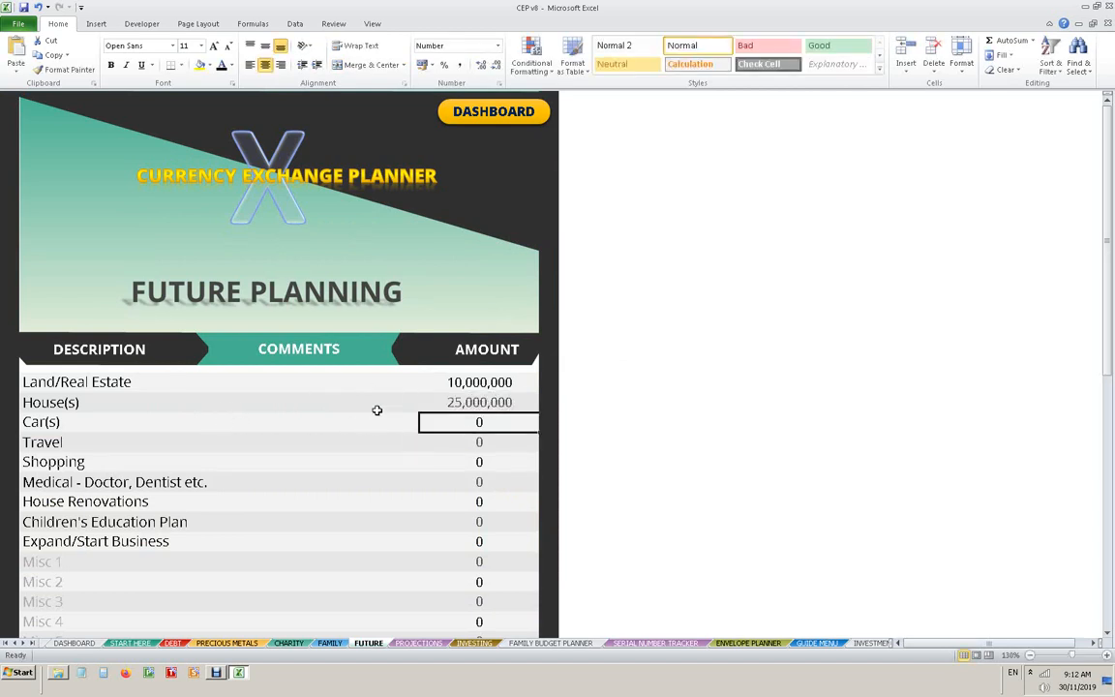
- Fill in the Car(s) row with the comment "Porsche, BMW" and an amount of 100,000
{"action": "left_click", "coordinate": [296, 423]}
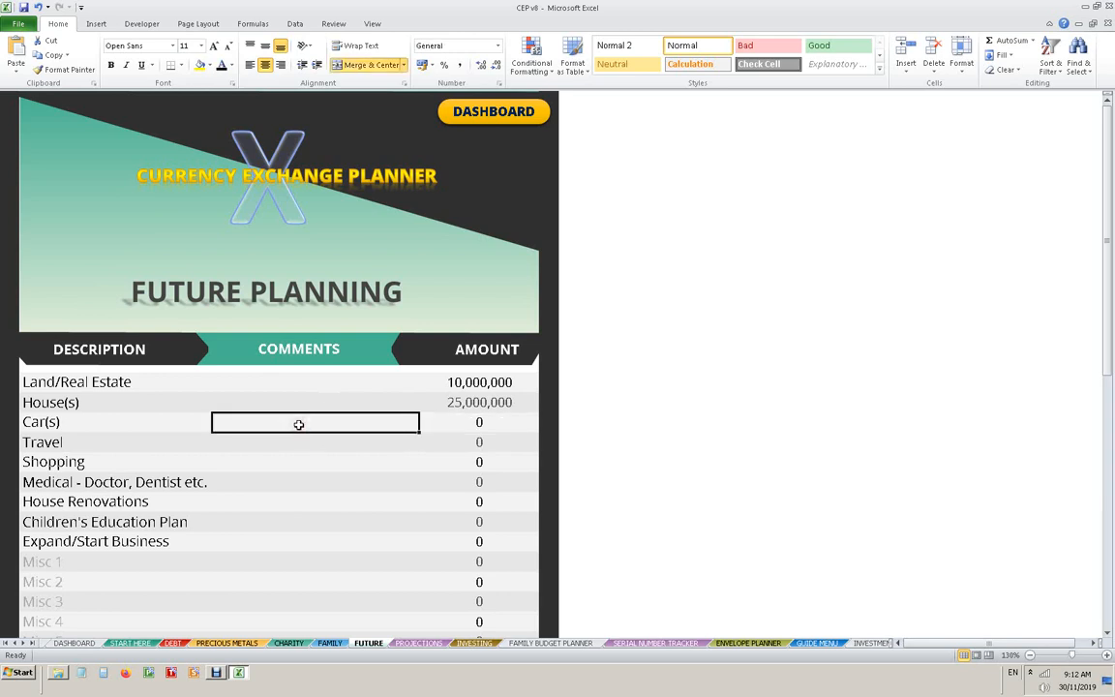
{"action": "type", "text": "Pos"}
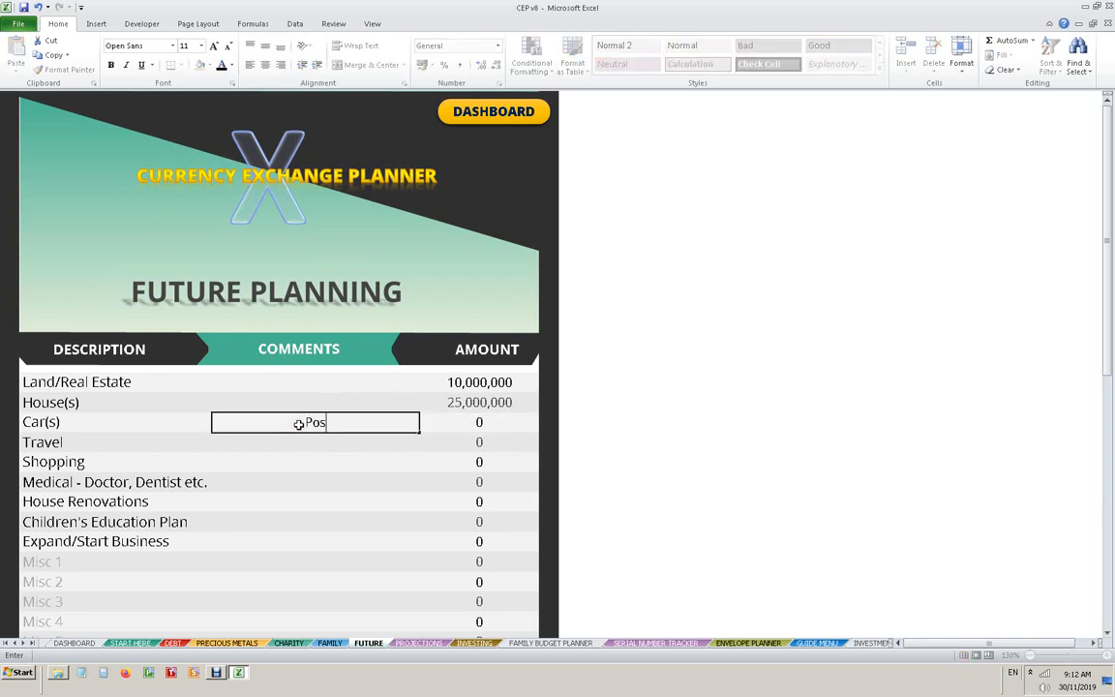
{"action": "key", "text": "BackSpace"}
{"action": "type", "text": "rsche,"}
{"action": "type", "text": "M"}
{"action": "key", "text": "BackSpace"}
{"action": "type", "text": "BMW"}
{"action": "key", "text": "Tab"}
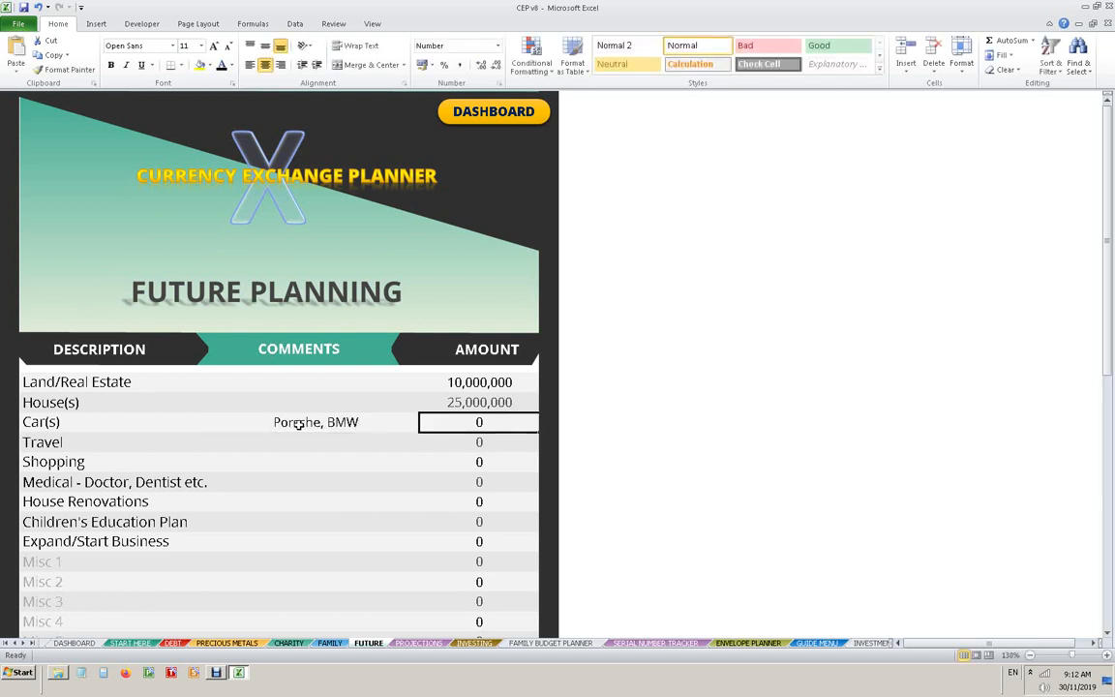
{"action": "type", "text": "100000"}
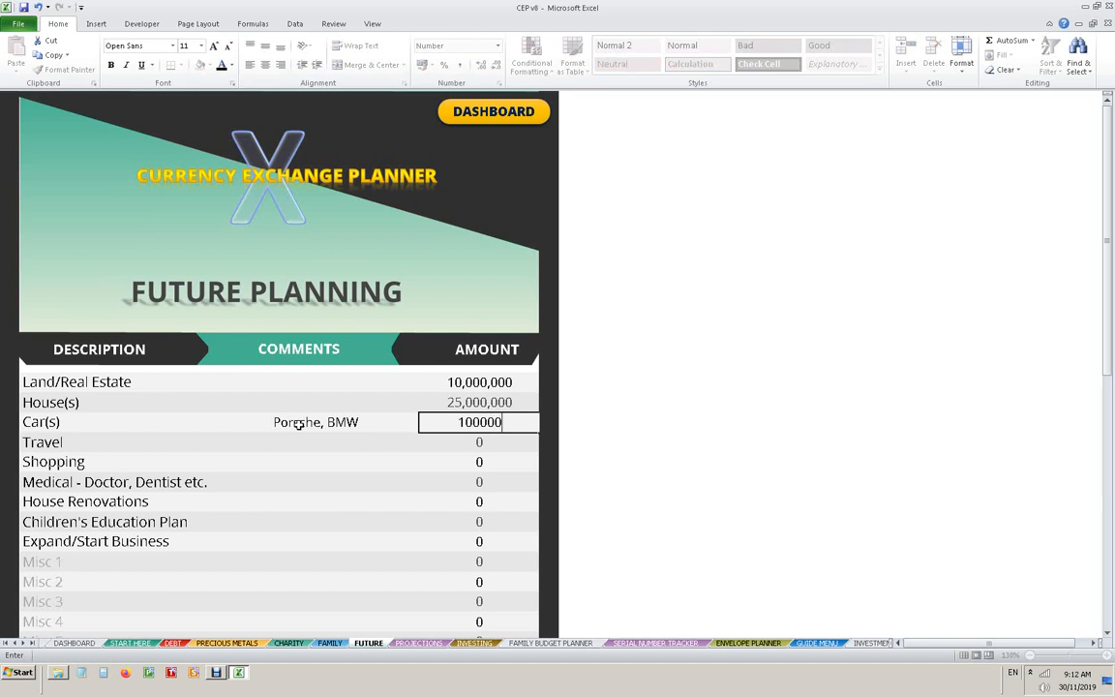
{"action": "key", "text": "Return"}
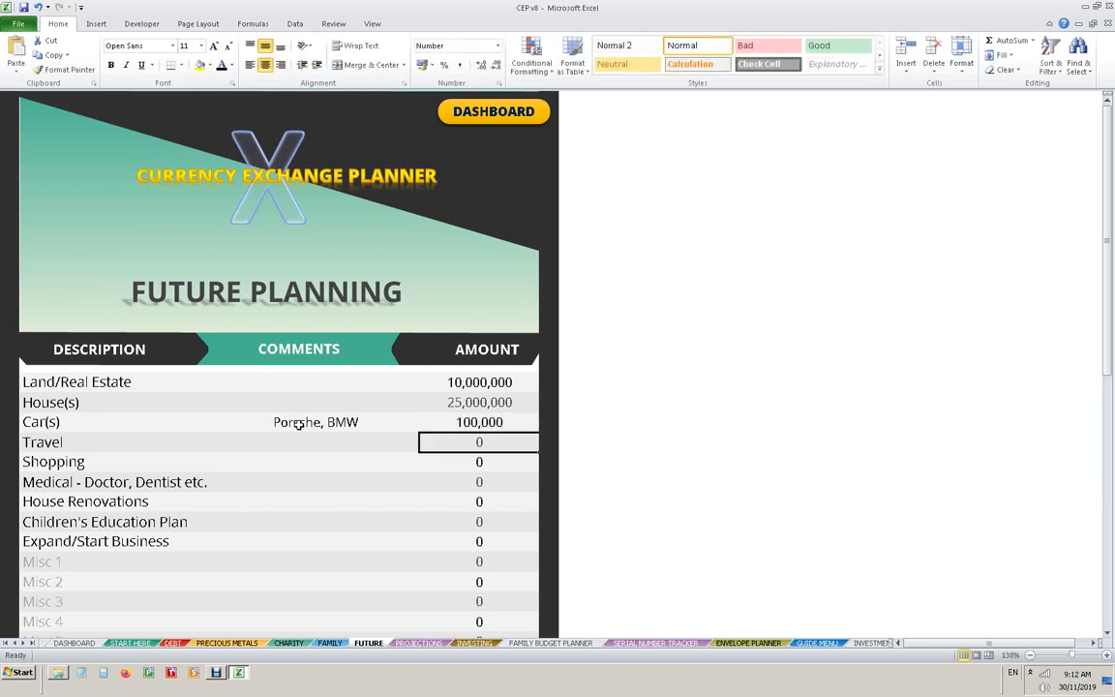
- Fill in the Travel row with the comment "Trip around world" and an amount of 50,000
{"action": "key", "text": "Left"}
{"action": "type", "text": "Trip"}
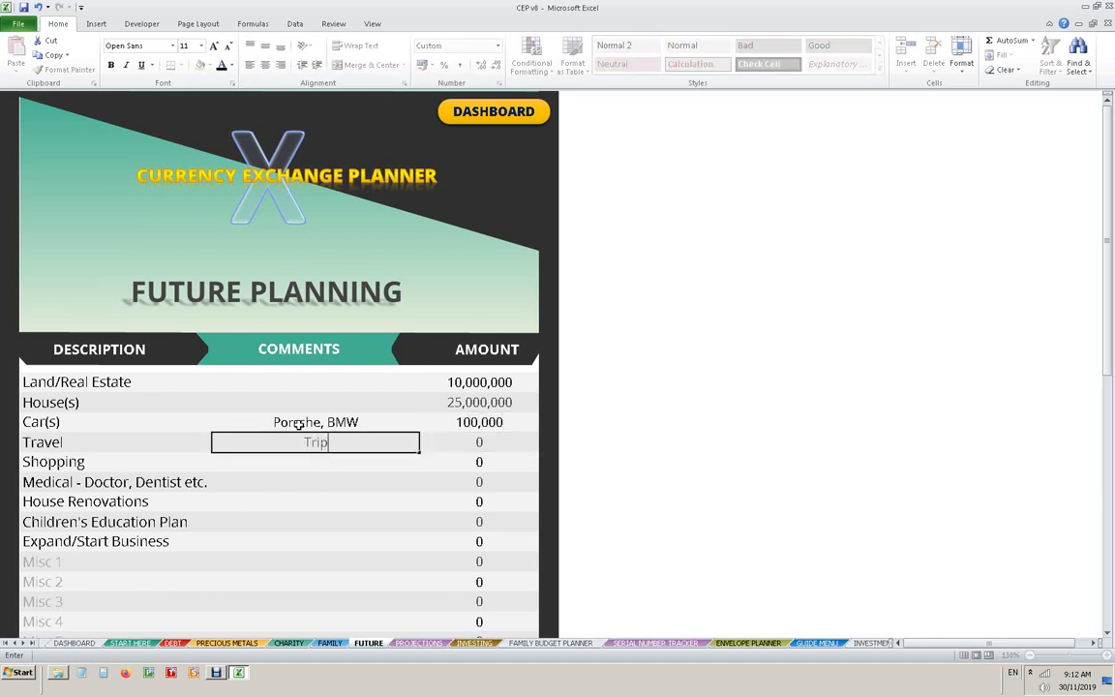
{"action": "type", "text": " around world"}
{"action": "key", "text": "Right"}
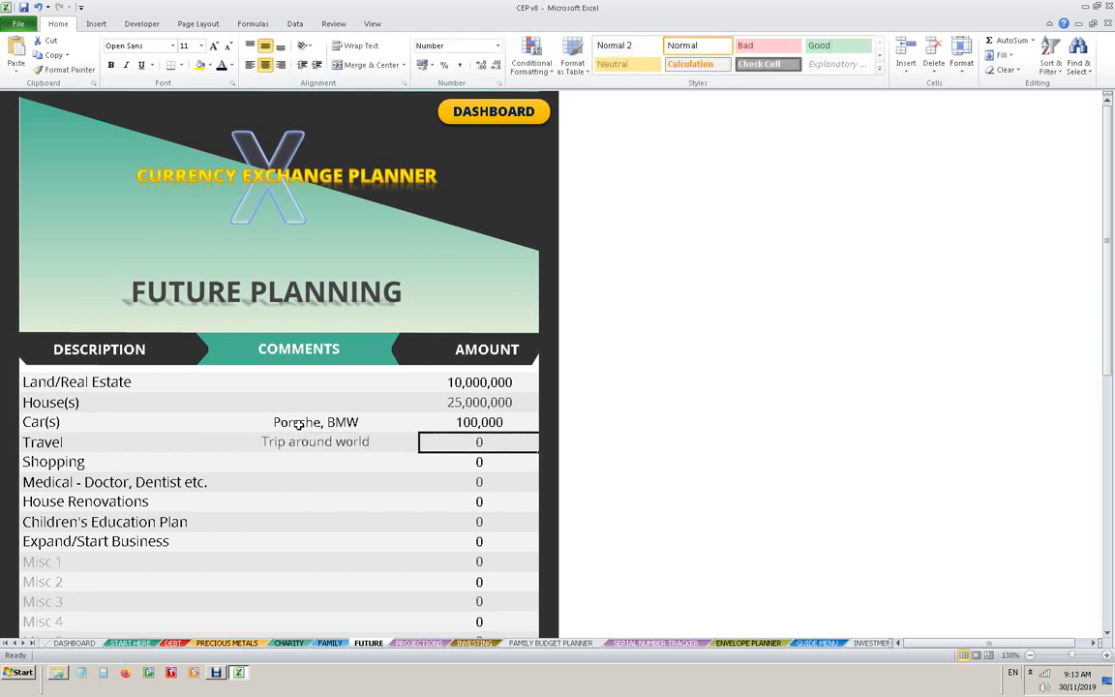
{"action": "type", "text": "50000"}
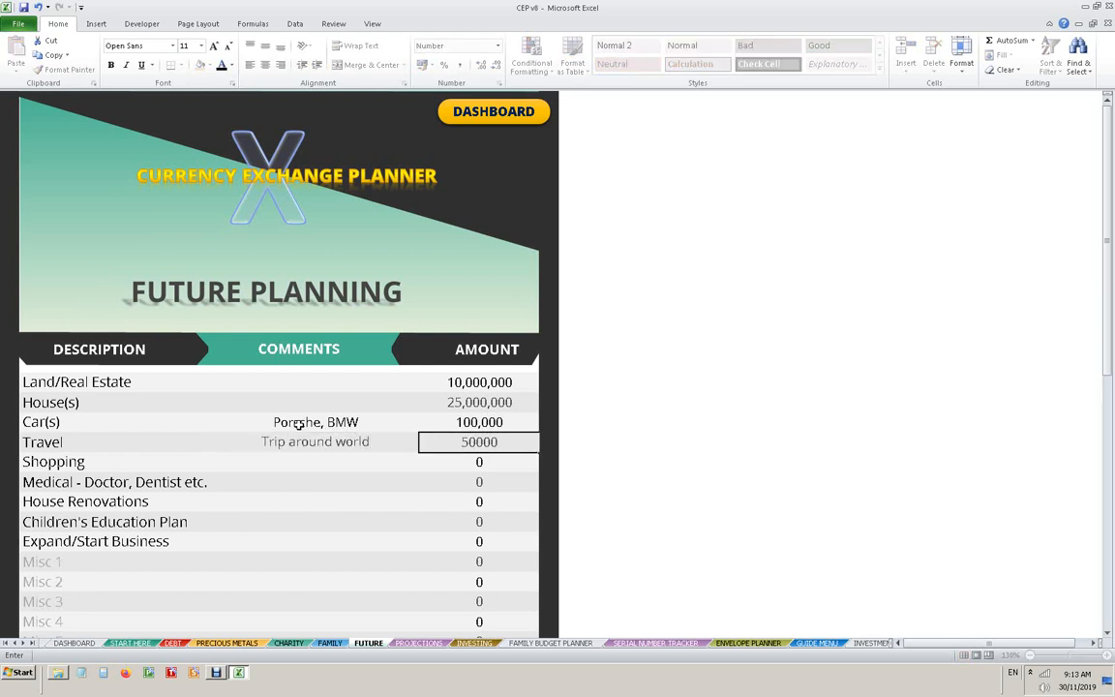
{"action": "key", "text": "Return"}
- Fill in the Shopping row with the comment "Harrods, London" and an amount of 10,000
{"action": "key", "text": "Left"}
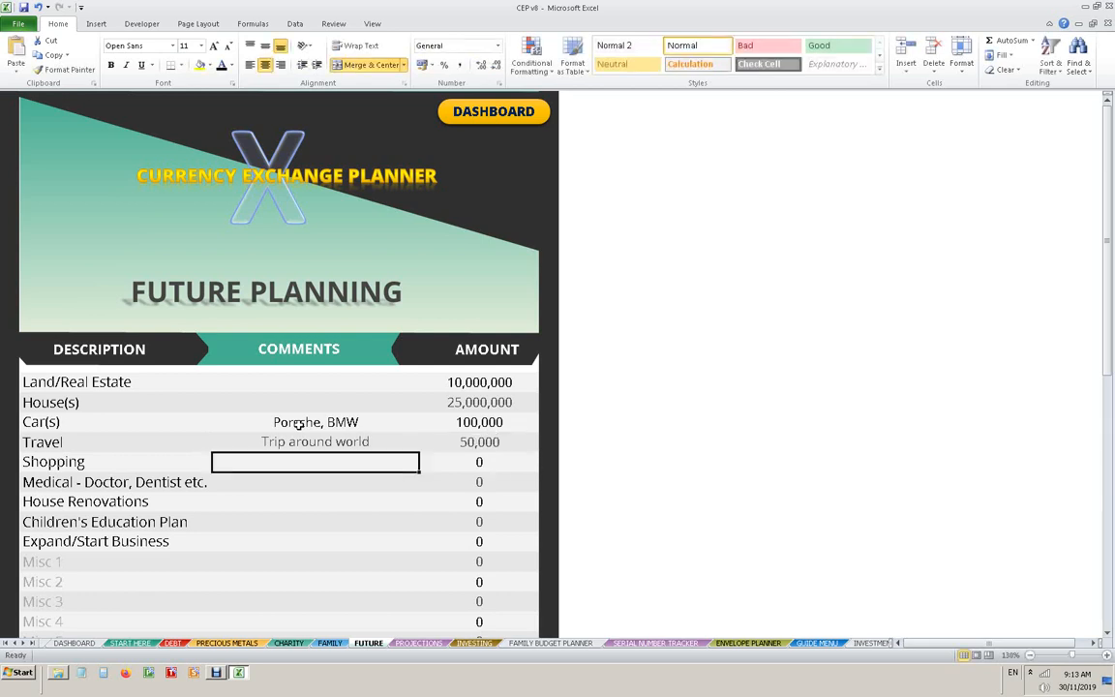
{"action": "key", "text": "Right"}
{"action": "key", "text": "Left"}
{"action": "type", "text": "Harro"}
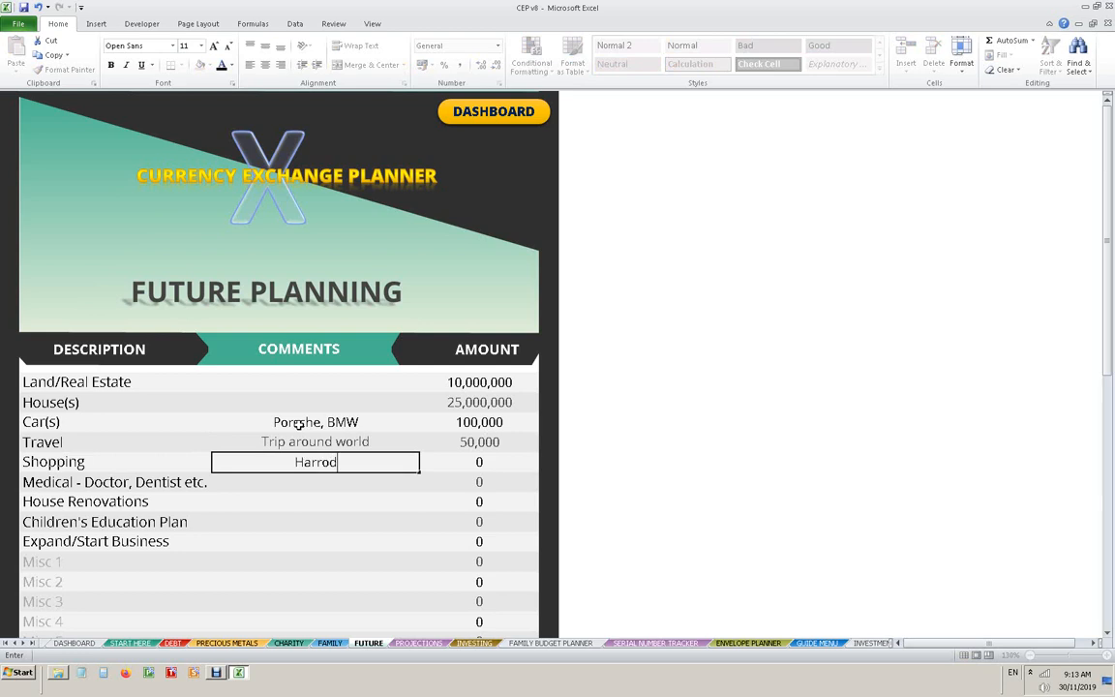
{"action": "type", "text": "ds, London"}
{"action": "key", "text": "Right"}
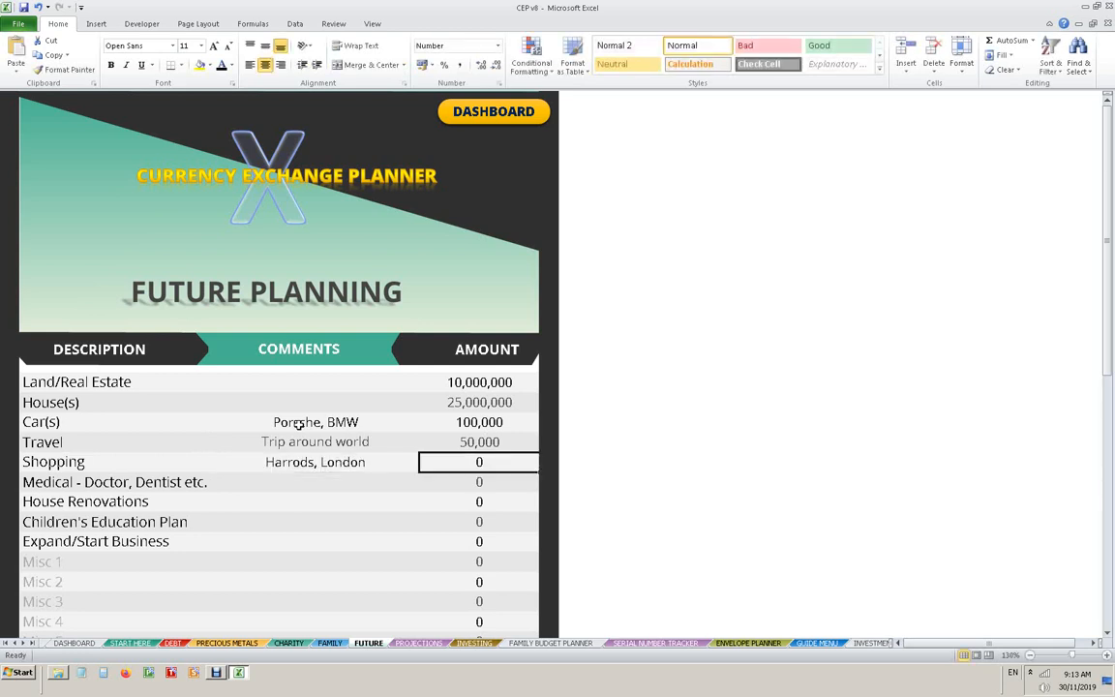
{"action": "type", "text": "10000"}
{"action": "key", "text": "Return"}
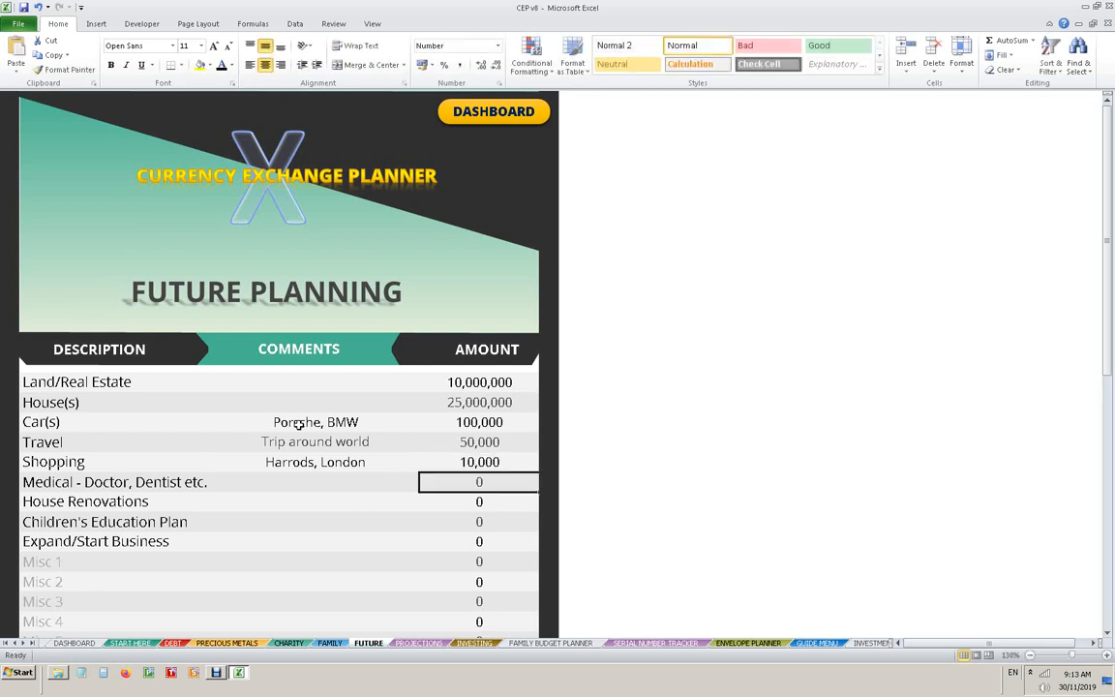
- Review the remaining future plan categories and the grand total, and return to the dashboard
{"action": "key", "text": "Down"}
{"action": "key", "text": "Left"}
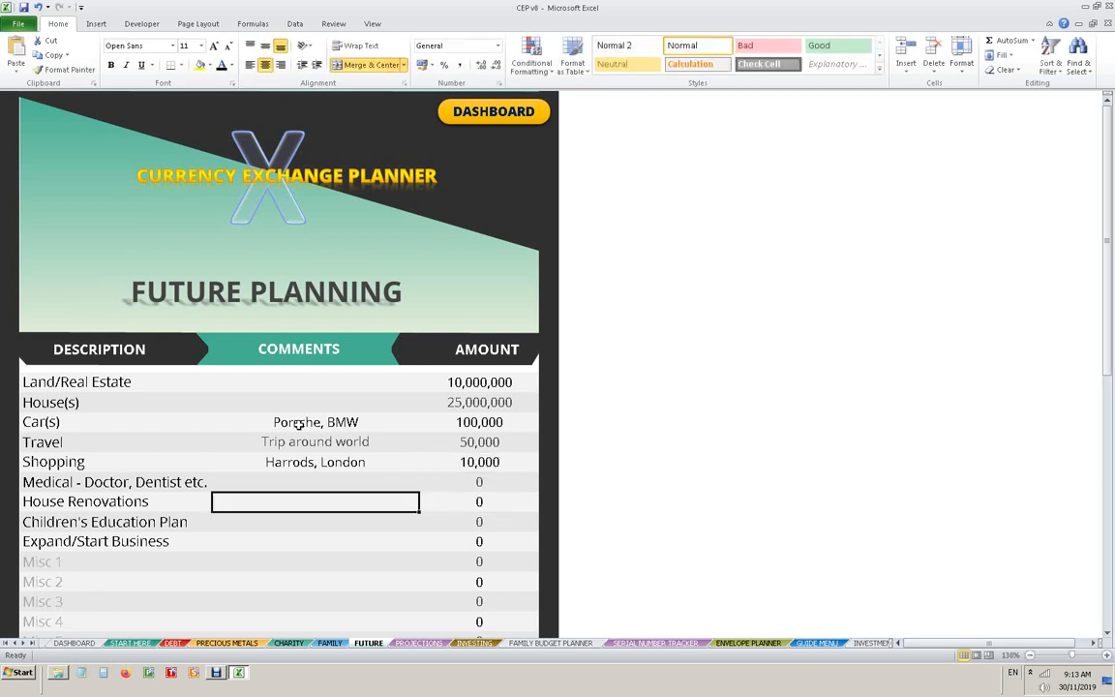
{"action": "key", "text": "Down"}
{"action": "key", "text": "Down"}
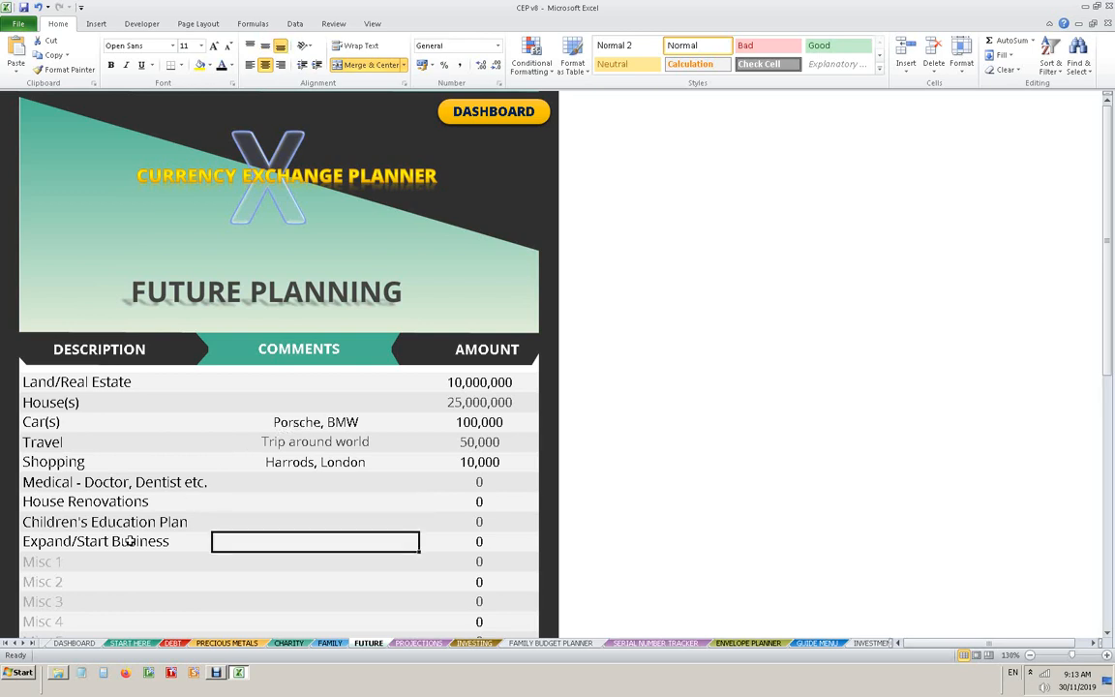
{"action": "scroll", "coordinate": [175, 533], "scroll_direction": "down", "scroll_amount": 2}
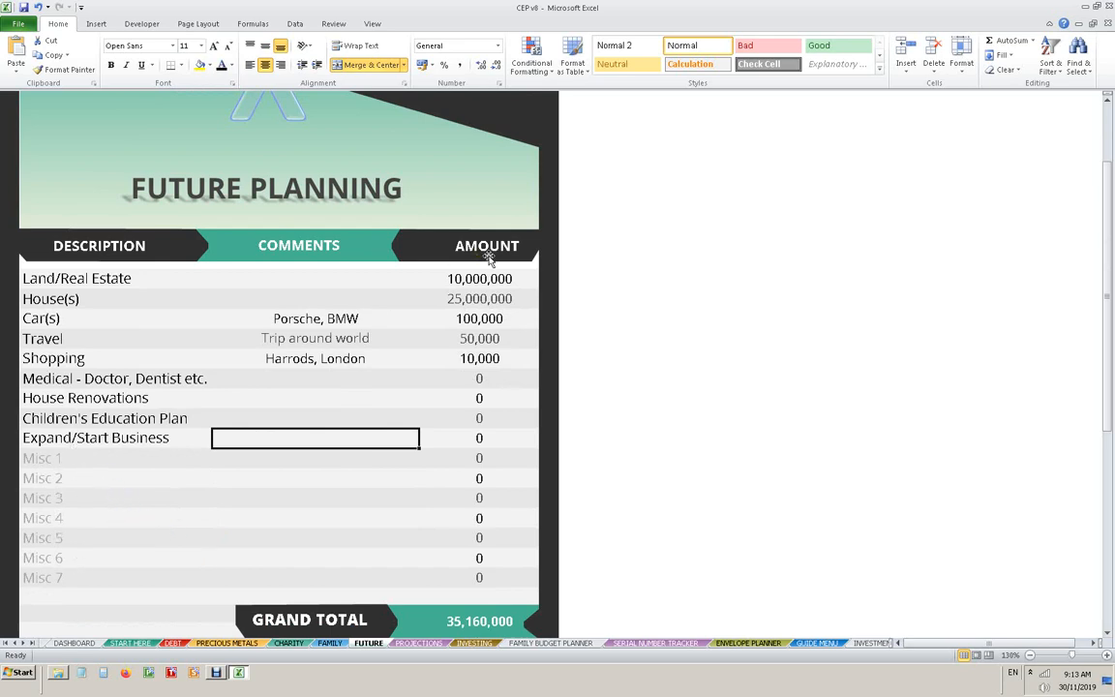
{"action": "scroll", "coordinate": [509, 319], "scroll_direction": "down", "scroll_amount": 2}
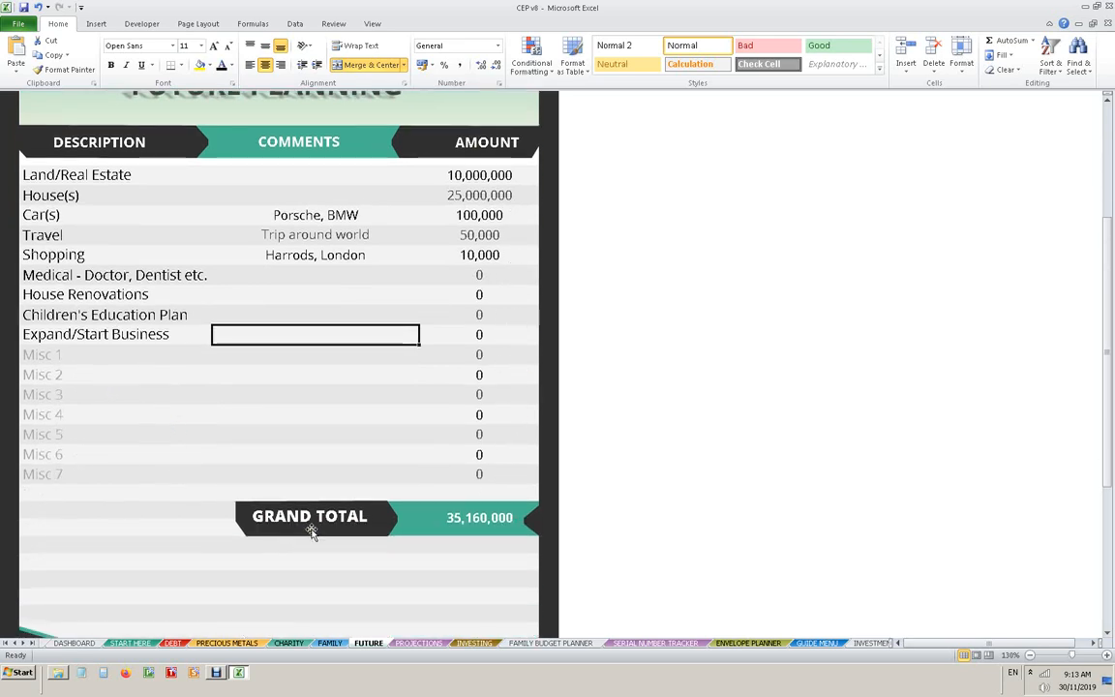
{"action": "scroll", "coordinate": [369, 336], "scroll_direction": "up", "scroll_amount": 3}
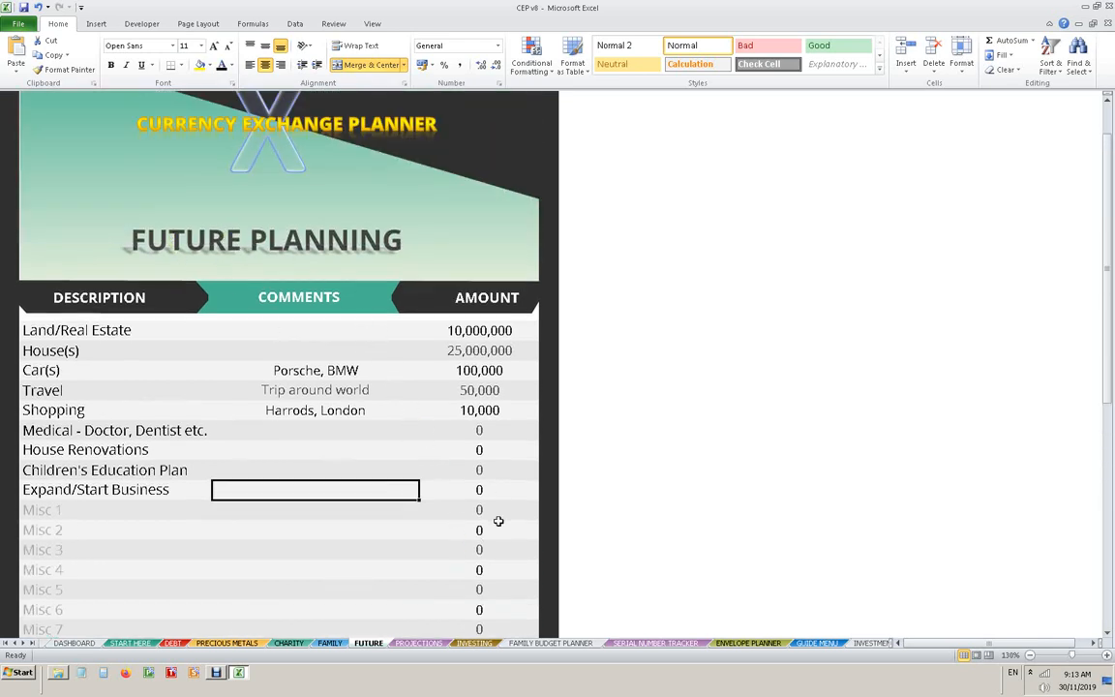
{"action": "scroll", "coordinate": [499, 528], "scroll_direction": "down", "scroll_amount": 2}
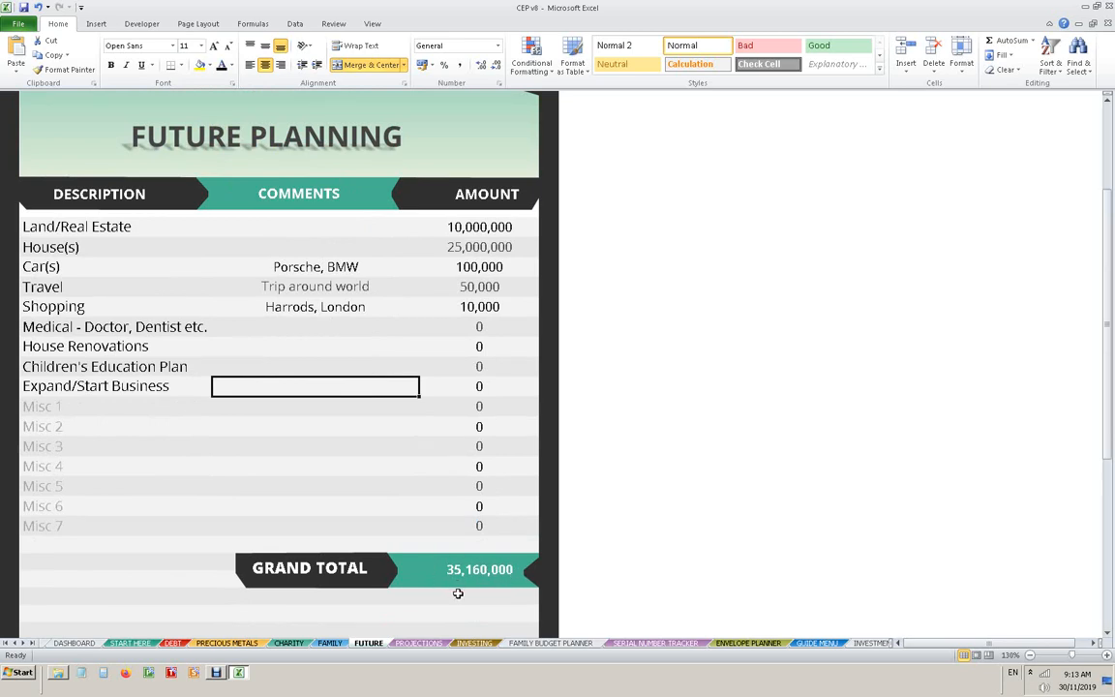
{"action": "scroll", "coordinate": [459, 592], "scroll_direction": "up", "scroll_amount": 3}
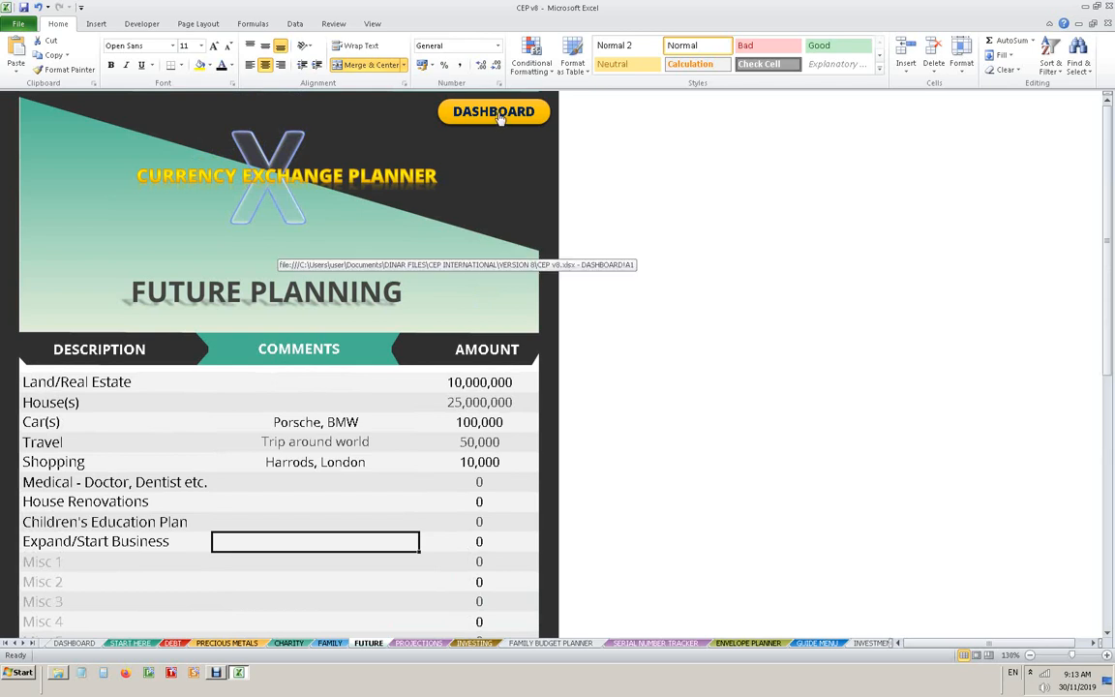
{"action": "left_click", "coordinate": [496, 113]}
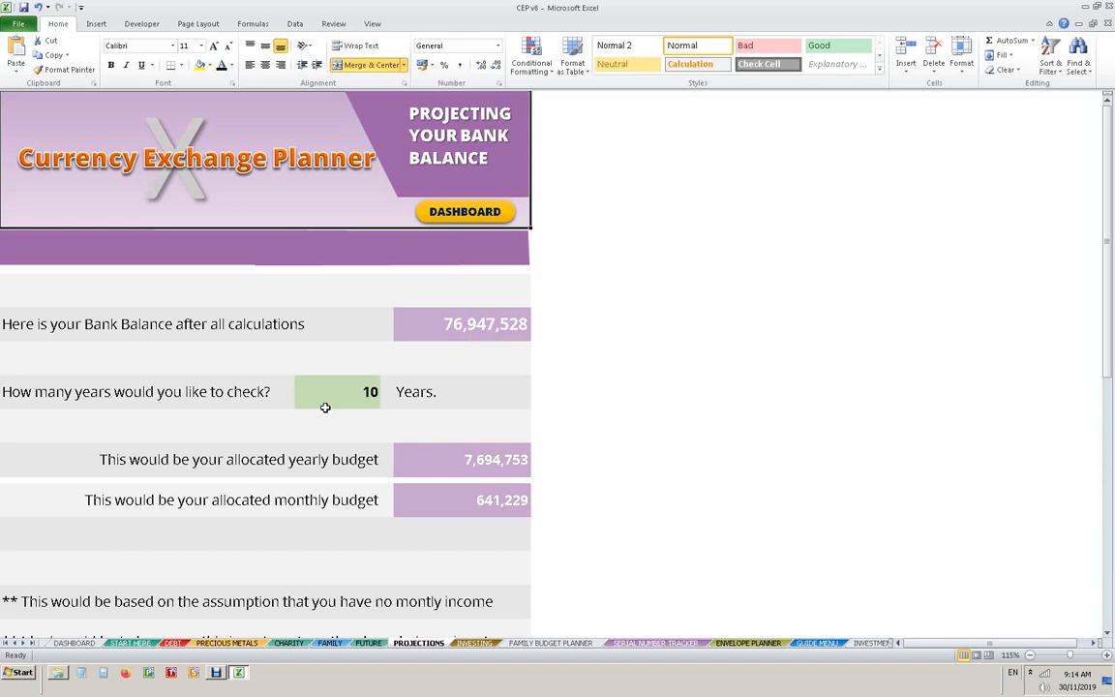
- Set the number of years to check to 50 in the bank balance projection and review the allocated yearly and monthly budgets
{"action": "left_click", "coordinate": [370, 392]}
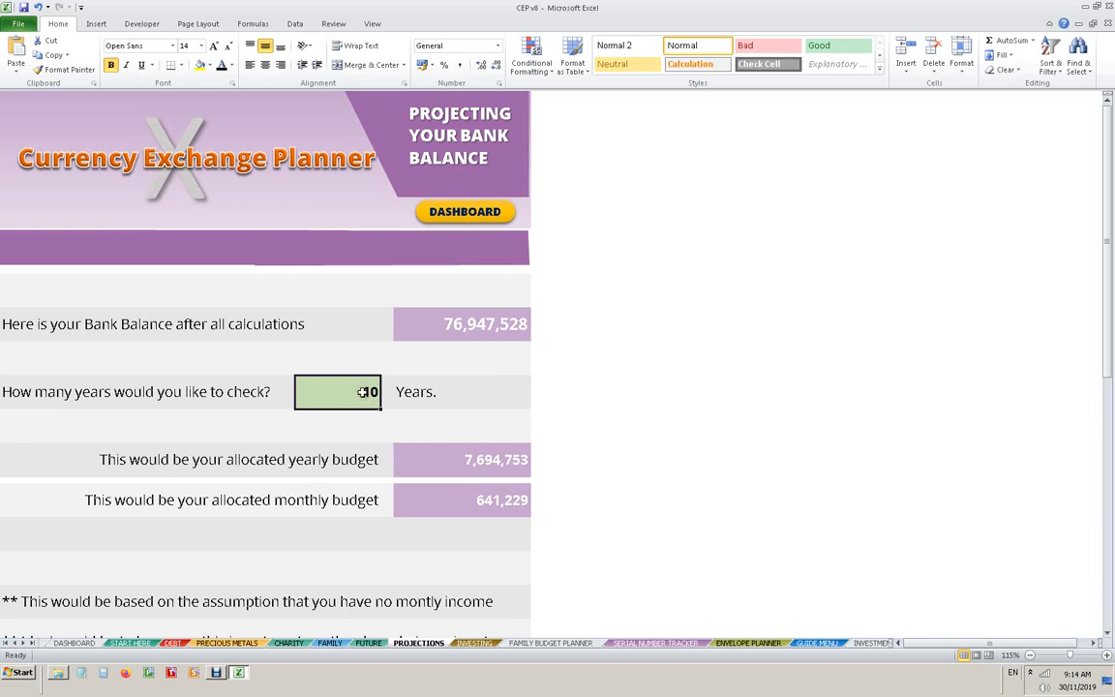
{"action": "type", "text": "50"}
{"action": "key", "text": "Return"}
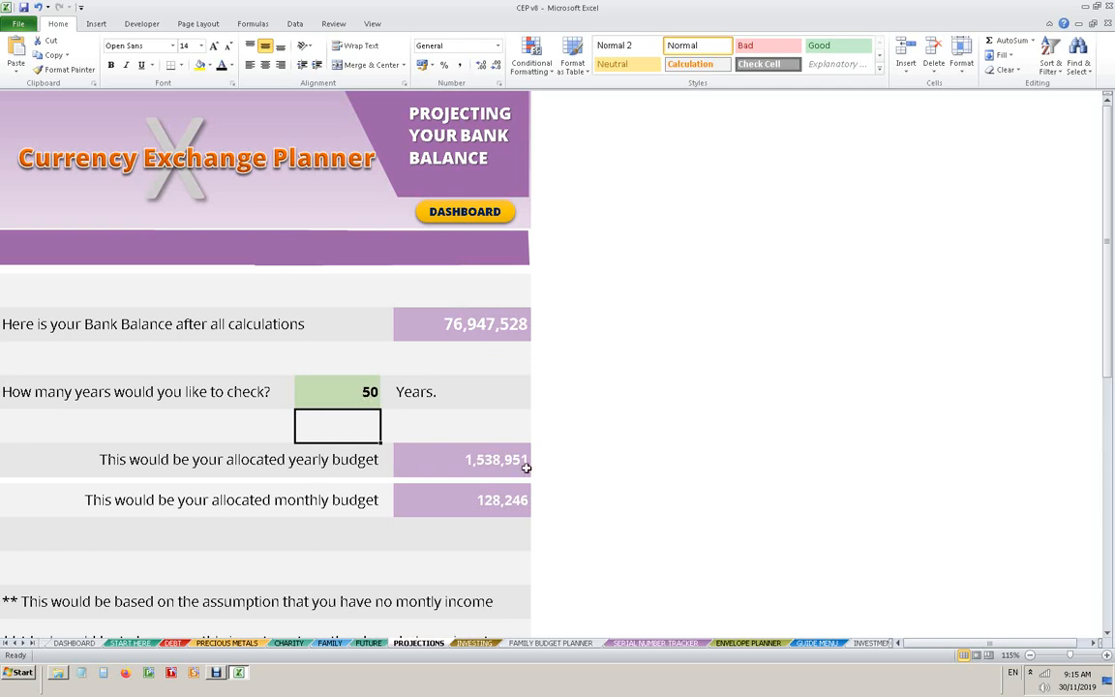
{"action": "scroll", "coordinate": [526, 467], "scroll_direction": "down", "scroll_amount": 1}
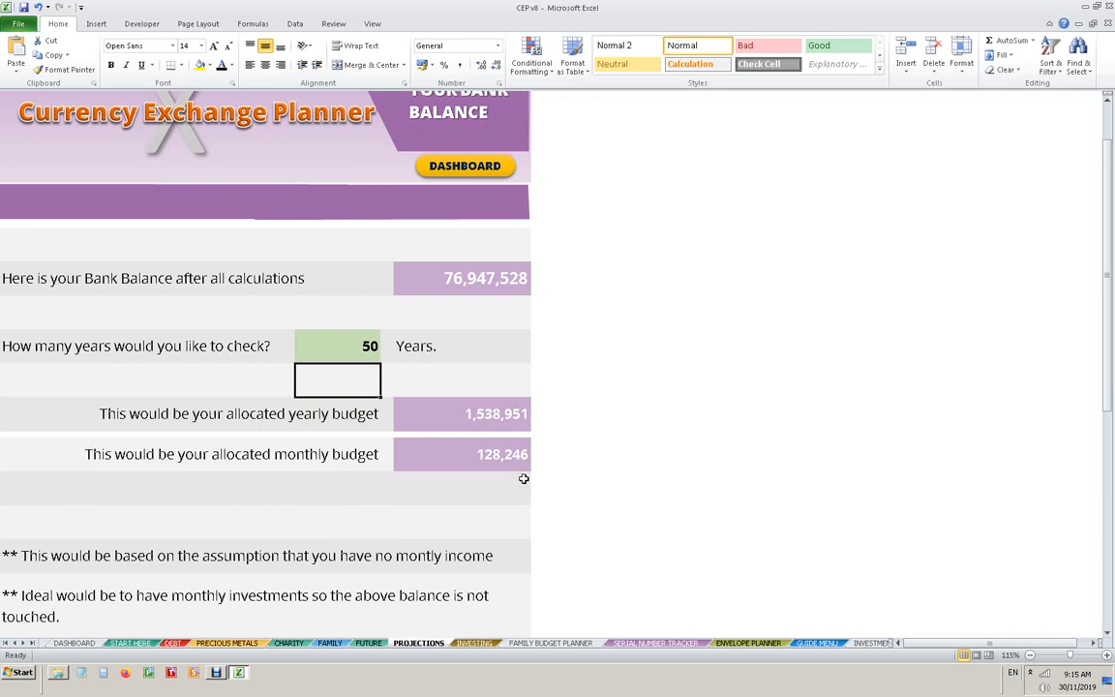
{"action": "scroll", "coordinate": [523, 478], "scroll_direction": "up", "scroll_amount": 1}
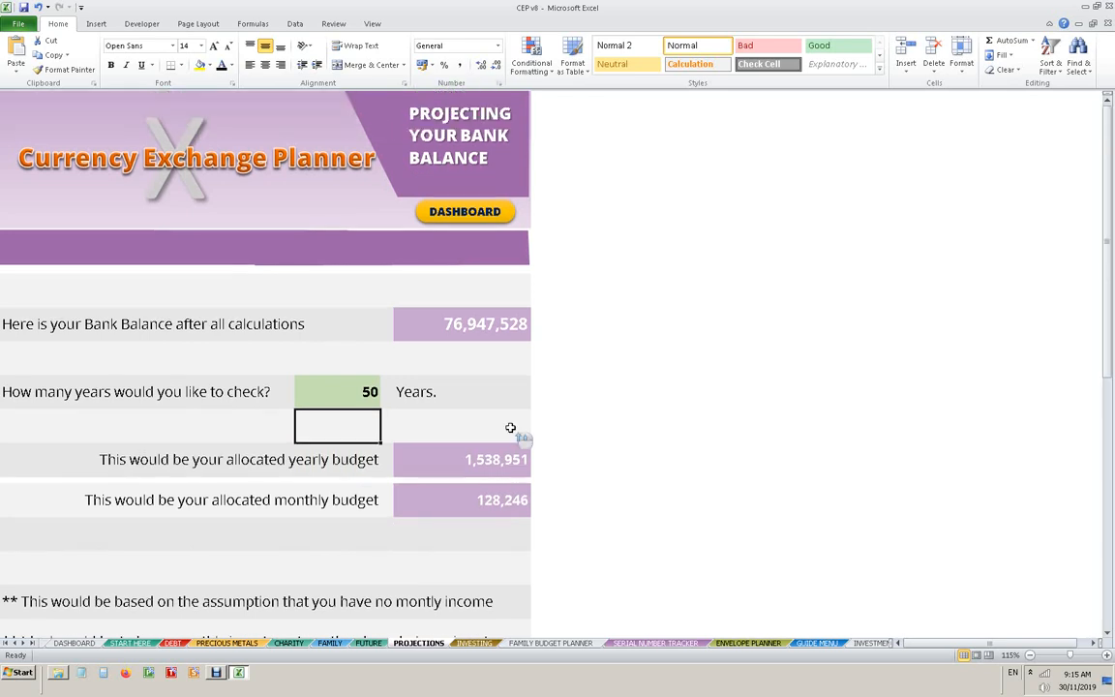
- Set the number of years to check to 100 in the bank balance projection and return to the dashboard
{"action": "left_click", "coordinate": [370, 392]}
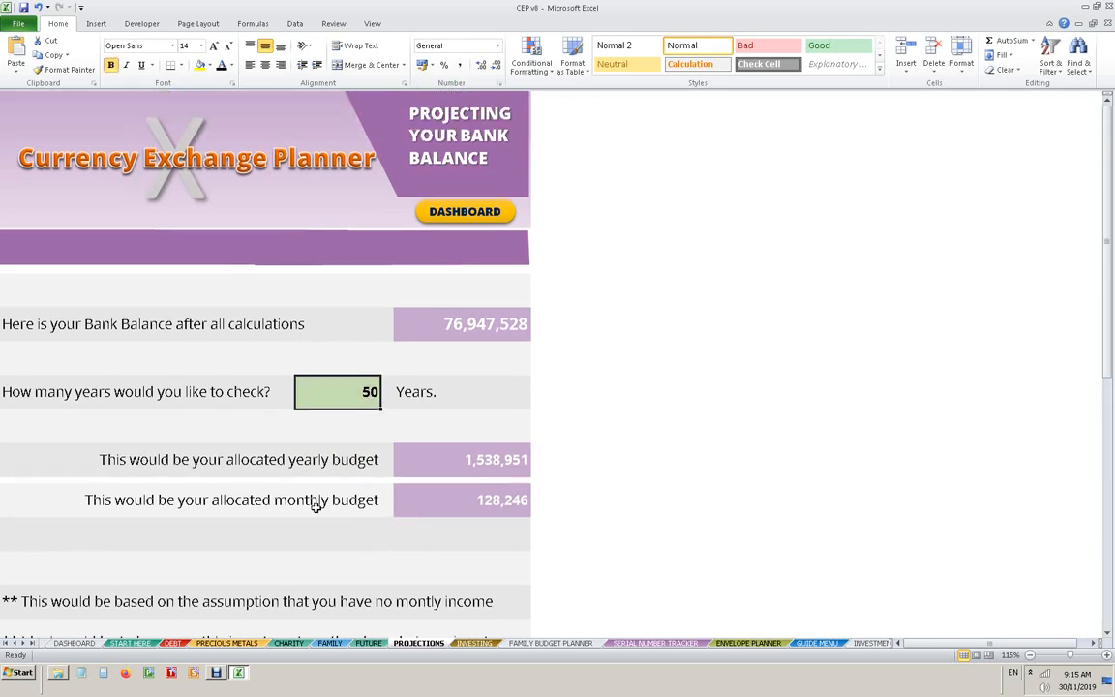
{"action": "type", "text": "100"}
{"action": "key", "text": "Return"}
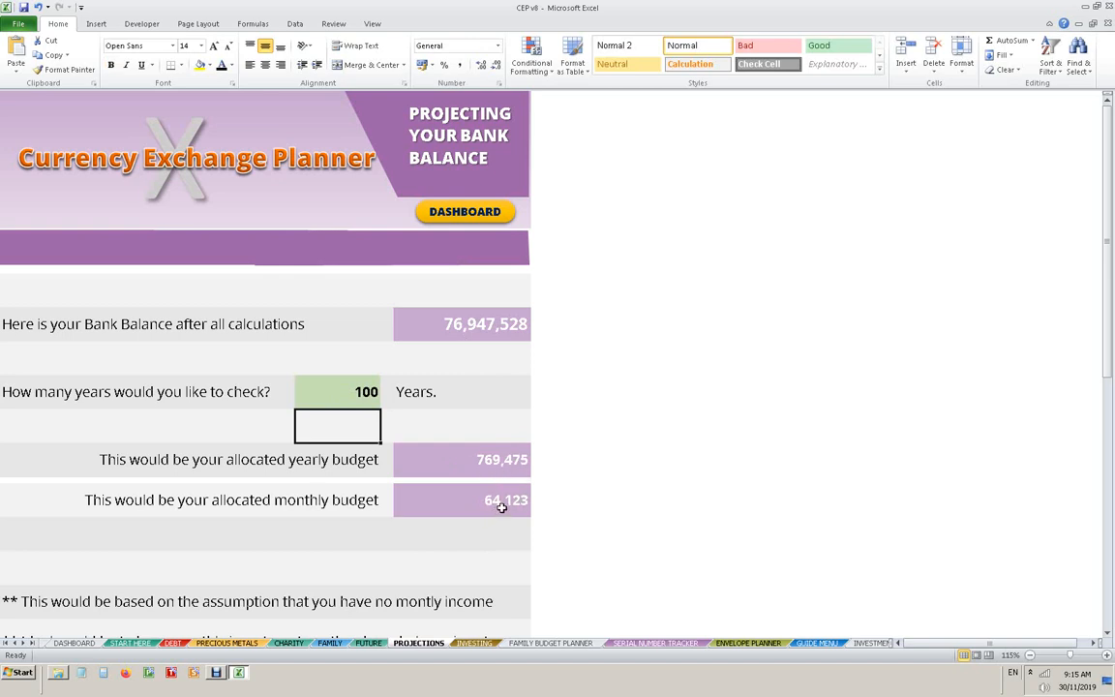
{"action": "left_click", "coordinate": [474, 215]}
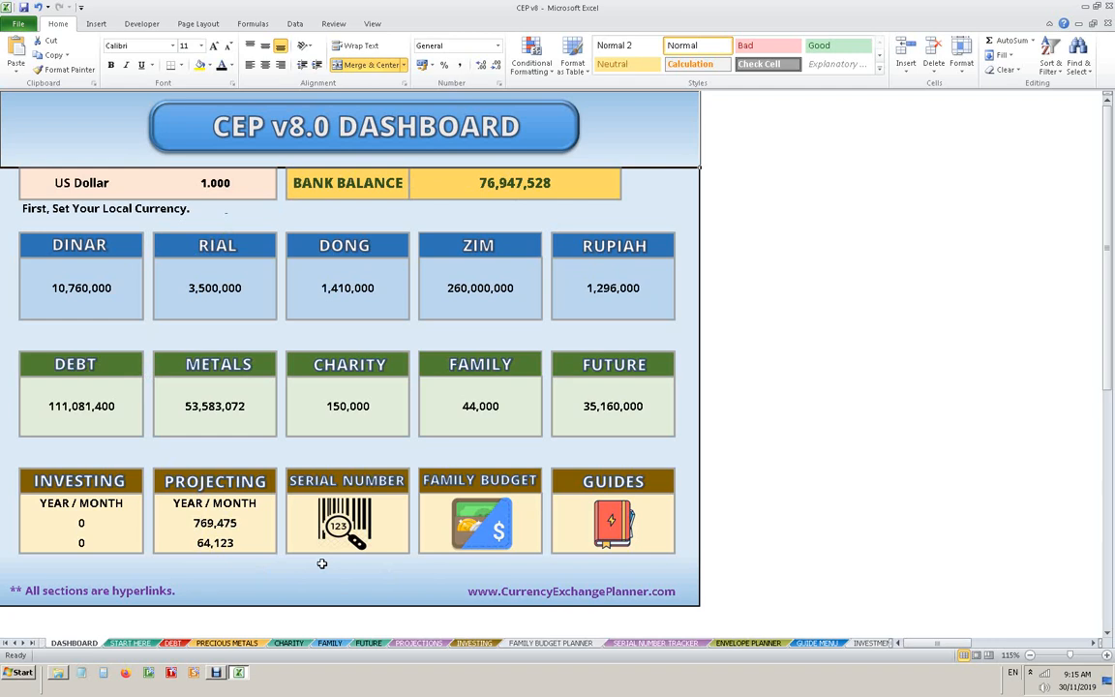
- Open the Investing sheet and set the percentage of the bank balance to invest to 10
{"action": "left_click", "coordinate": [103, 487]}
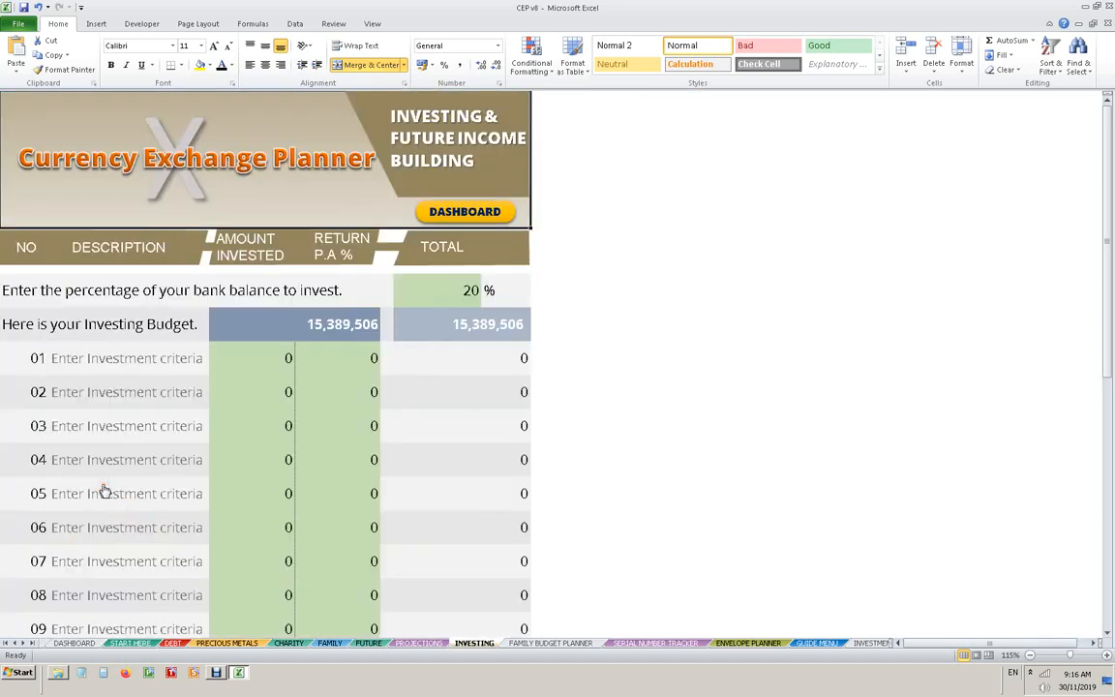
{"action": "left_click", "coordinate": [471, 291]}
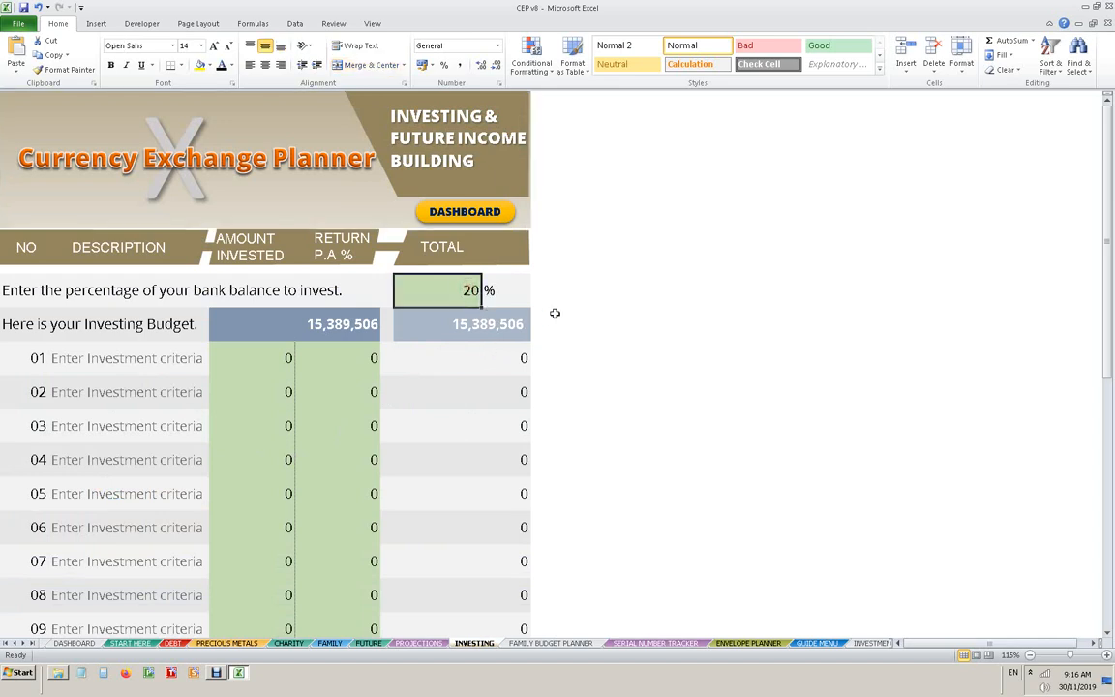
{"action": "type", "text": "10"}
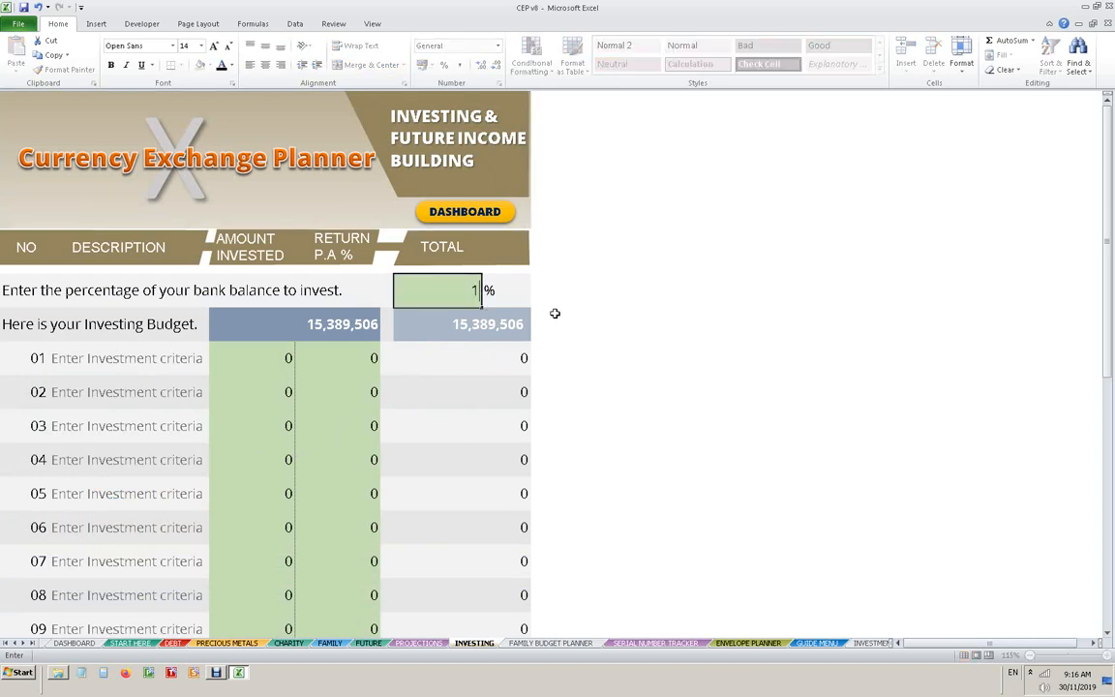
{"action": "key", "text": "Return"}
- Restore the percentage of the bank balance to invest to 20
{"action": "left_click", "coordinate": [475, 292]}
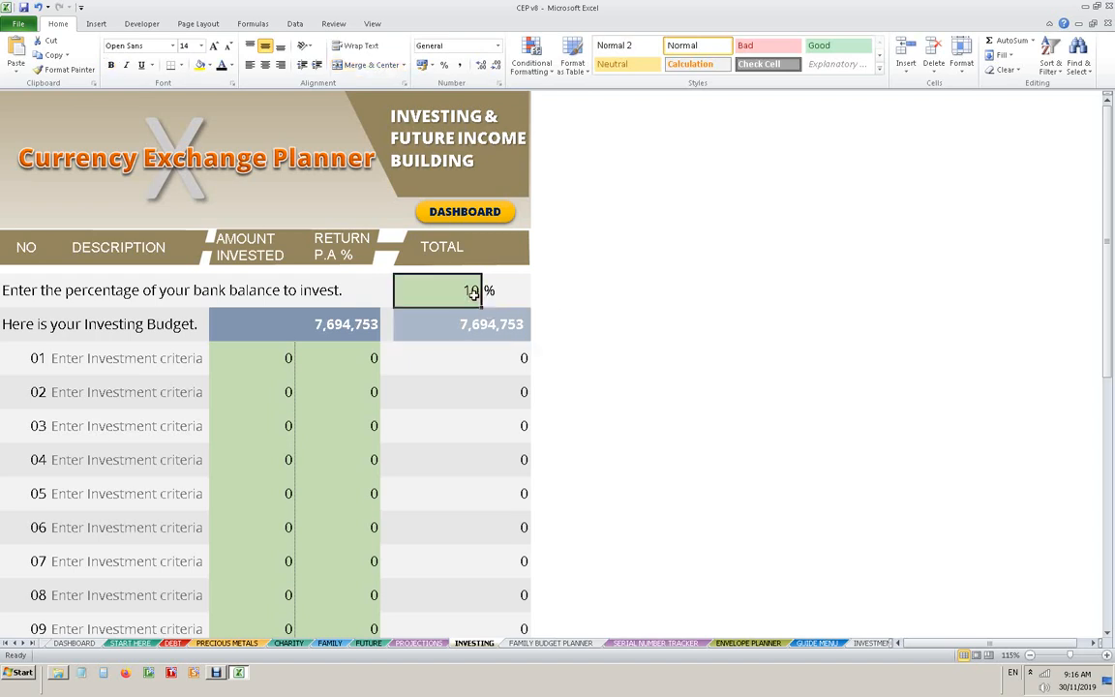
{"action": "type", "text": "2"}
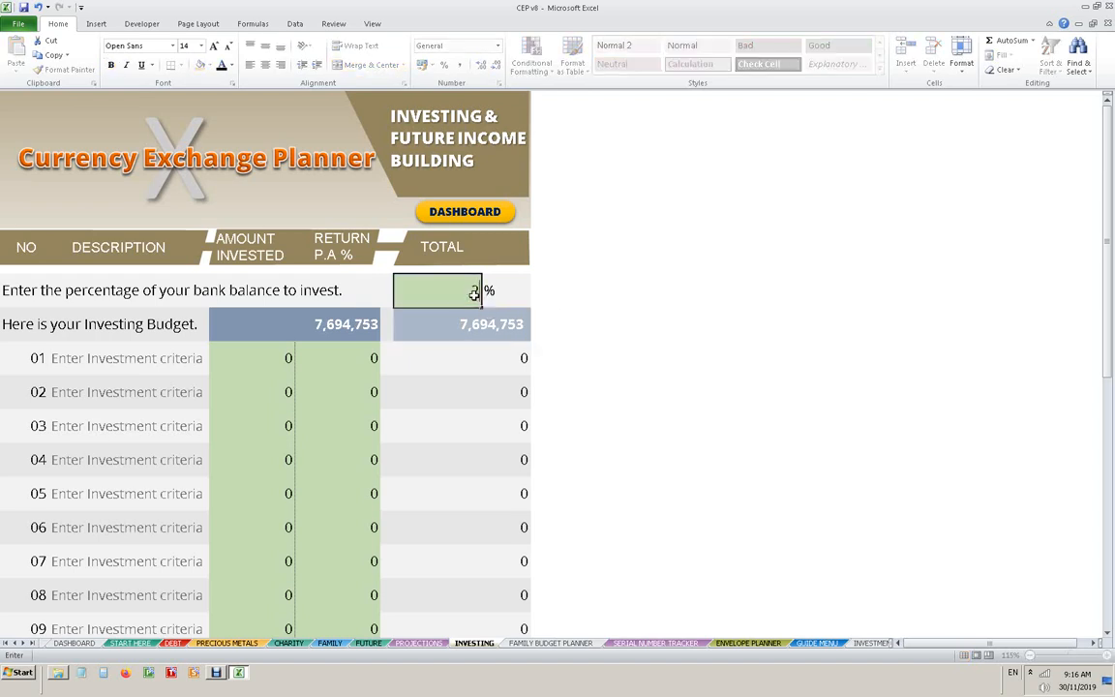
{"action": "type", "text": "0"}
{"action": "left_click", "coordinate": [589, 292]}
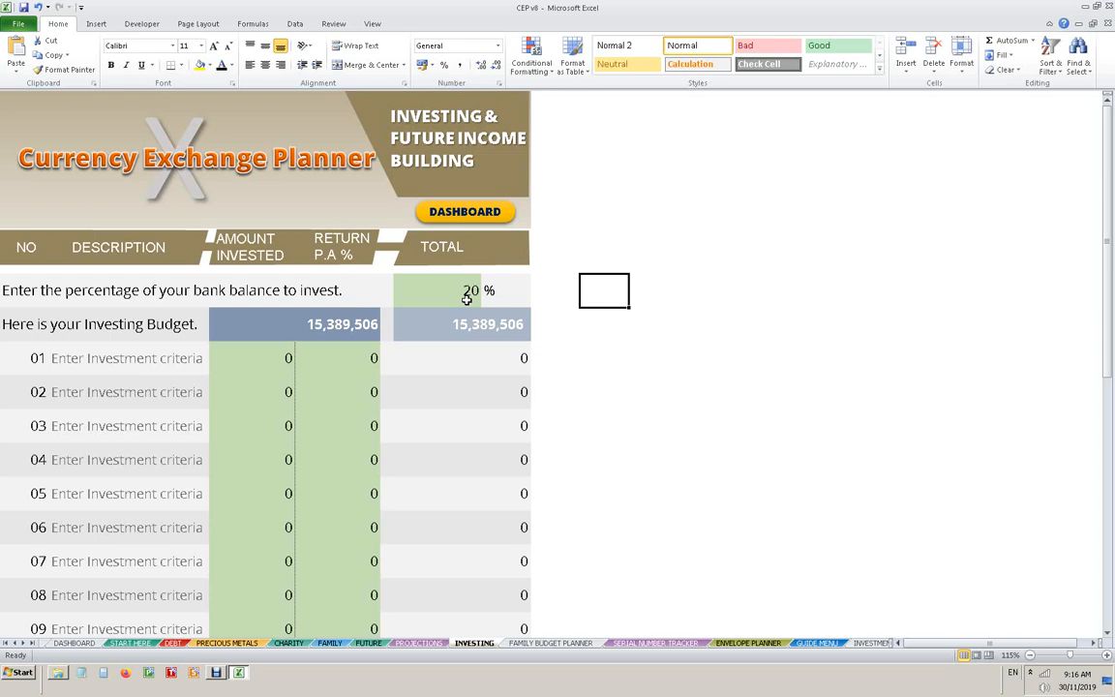
- Try 80 as the percentage of the bank balance to invest
{"action": "left_click", "coordinate": [466, 299]}
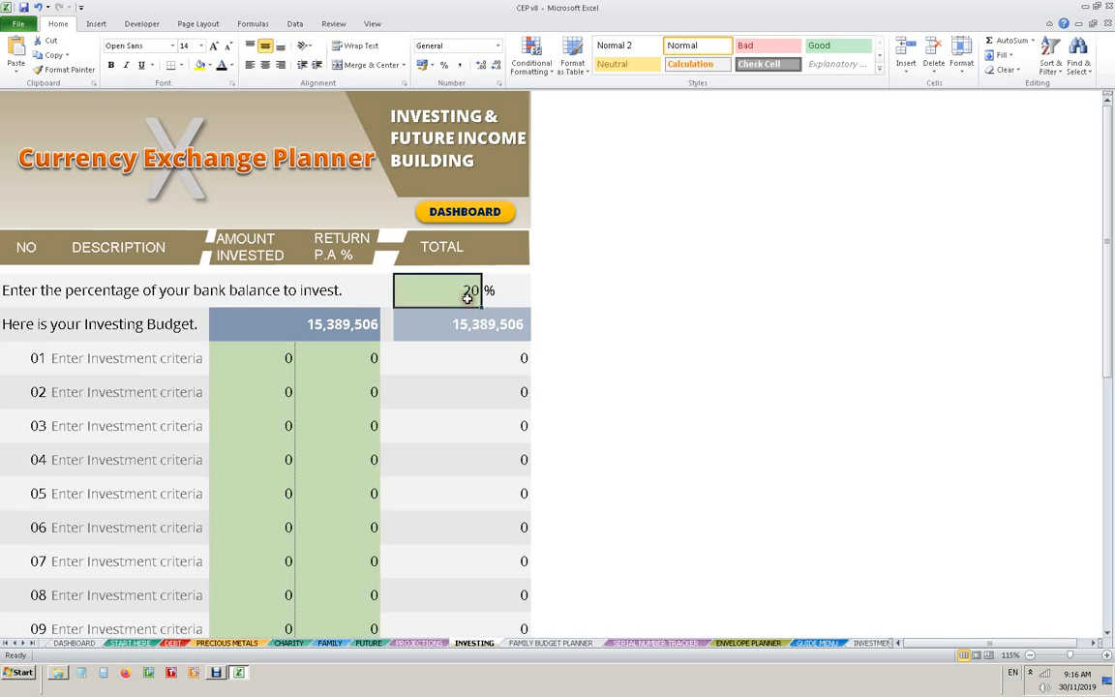
{"action": "type", "text": "80"}
{"action": "key", "text": "Return"}
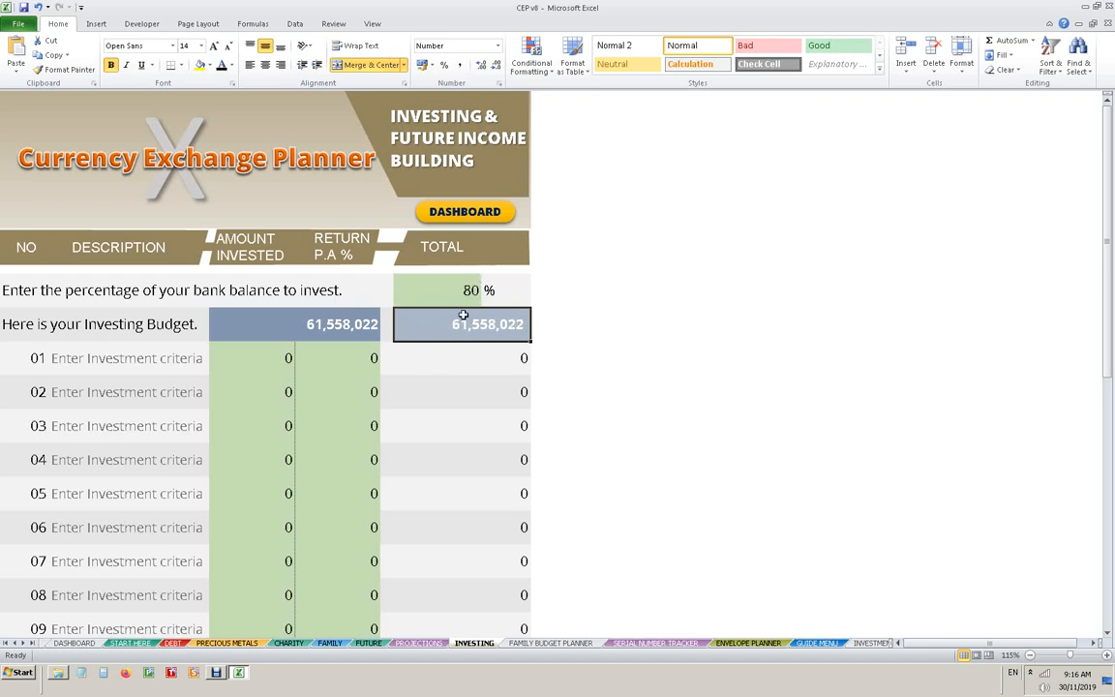
- Set the percentage of the bank balance to invest to 20
{"action": "left_click", "coordinate": [464, 289]}
{"action": "type", "text": "20"}
{"action": "key", "text": "Return"}
- Enter "Fixed Depost" as the description of investment 01 with an amount invested of 5,000,000
{"action": "left_click", "coordinate": [132, 355]}
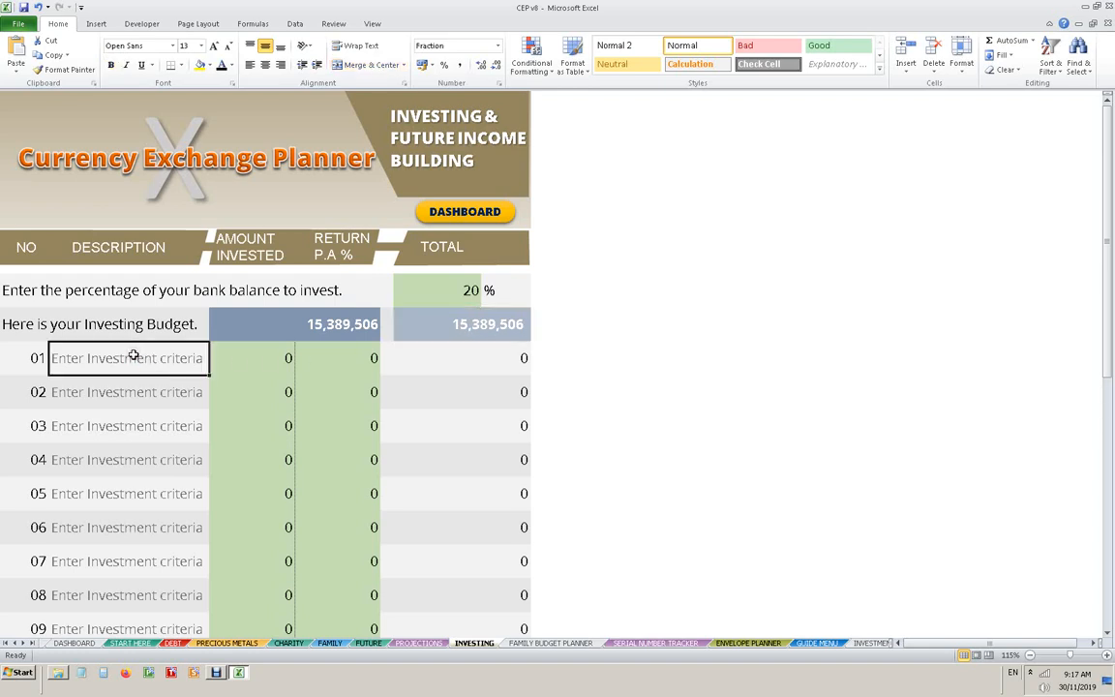
{"action": "type", "text": "Fix"}
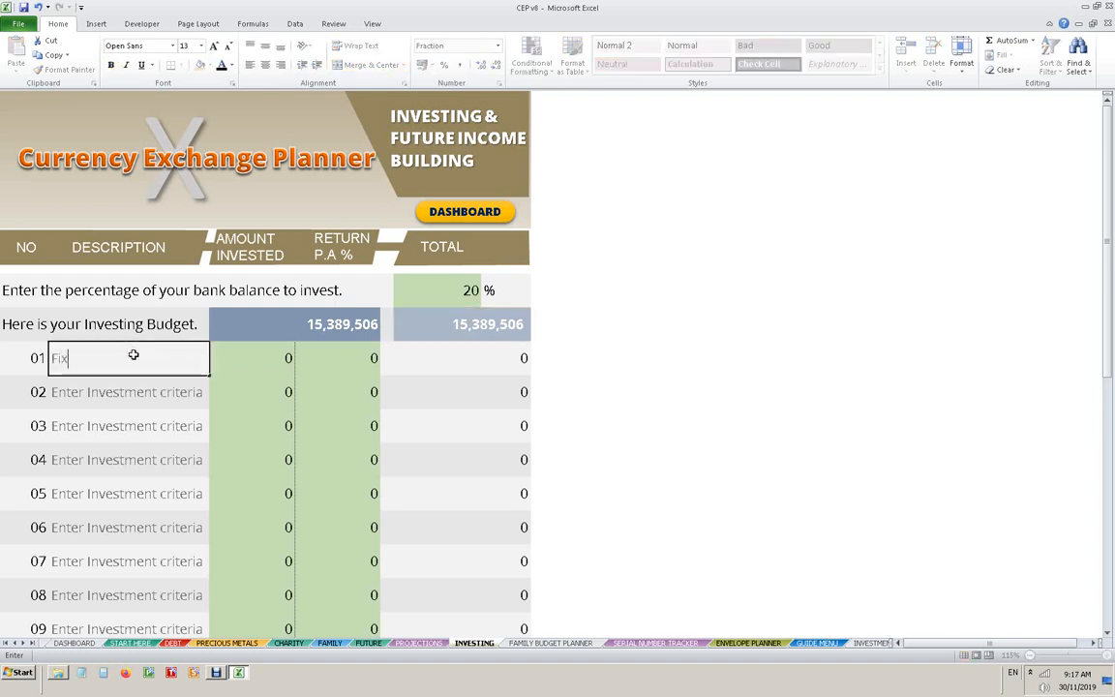
{"action": "type", "text": "ed Depost"}
{"action": "key", "text": "Tab"}
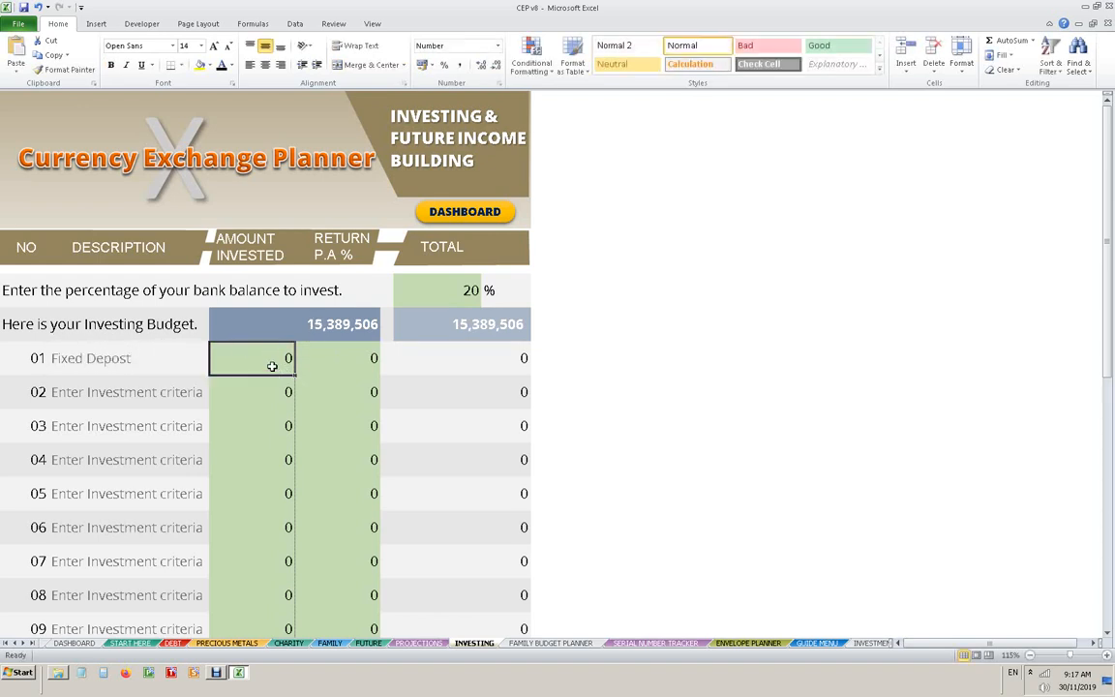
{"action": "type", "text": "50000"}
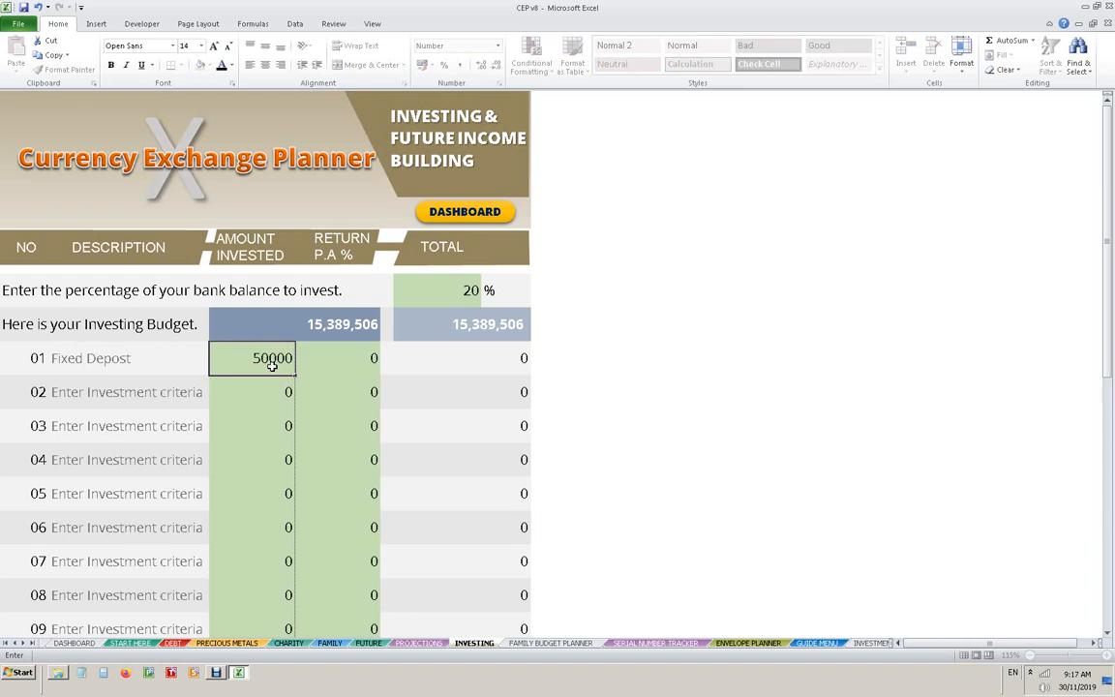
{"action": "key", "text": "BackSpace"}
{"action": "type", "text": "0000"}
{"action": "key", "text": "Return"}
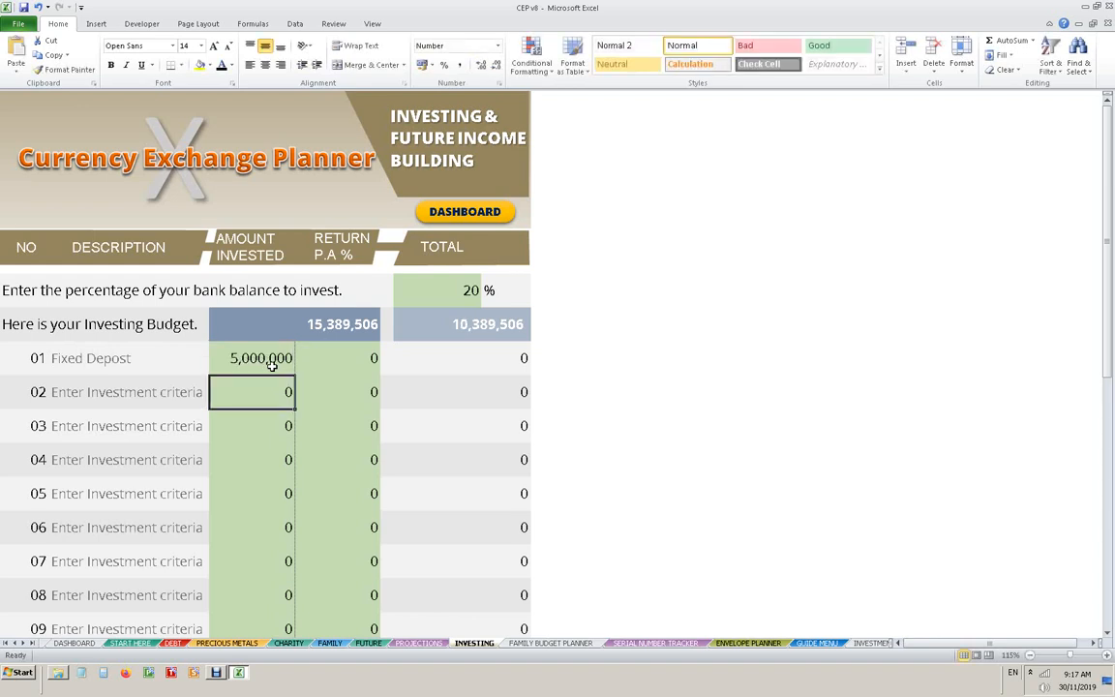
- Set the yearly return of investment 01 to 5 percent
{"action": "key", "text": "Up"}
{"action": "key", "text": "Right"}
{"action": "type", "text": "5"}
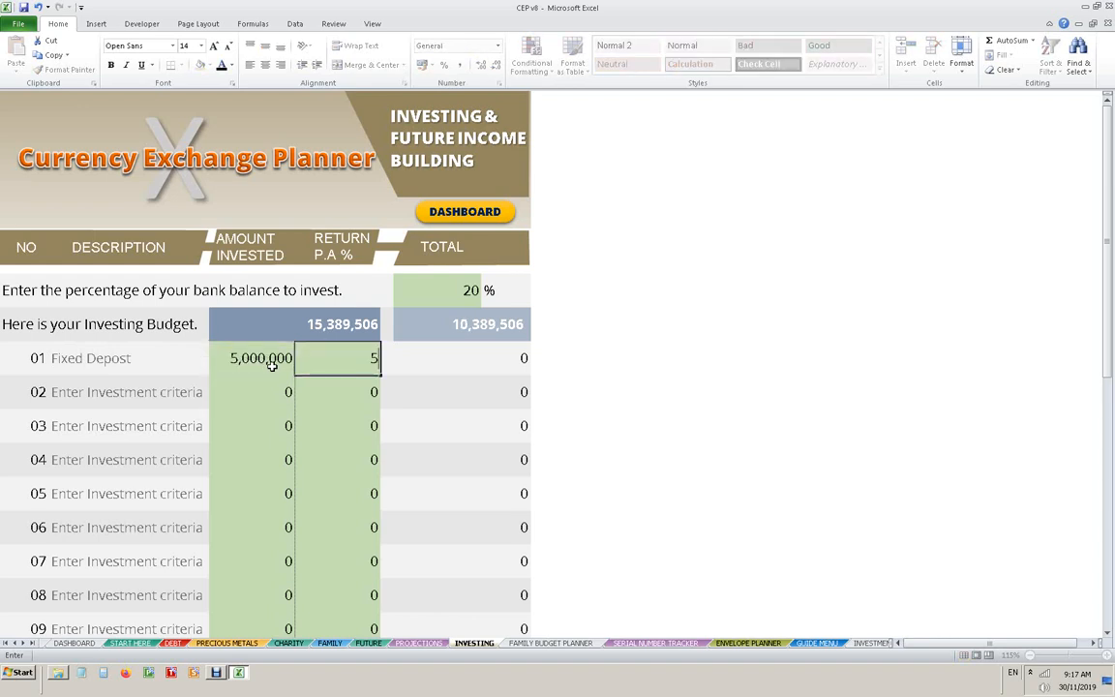
{"action": "key", "text": "Return"}
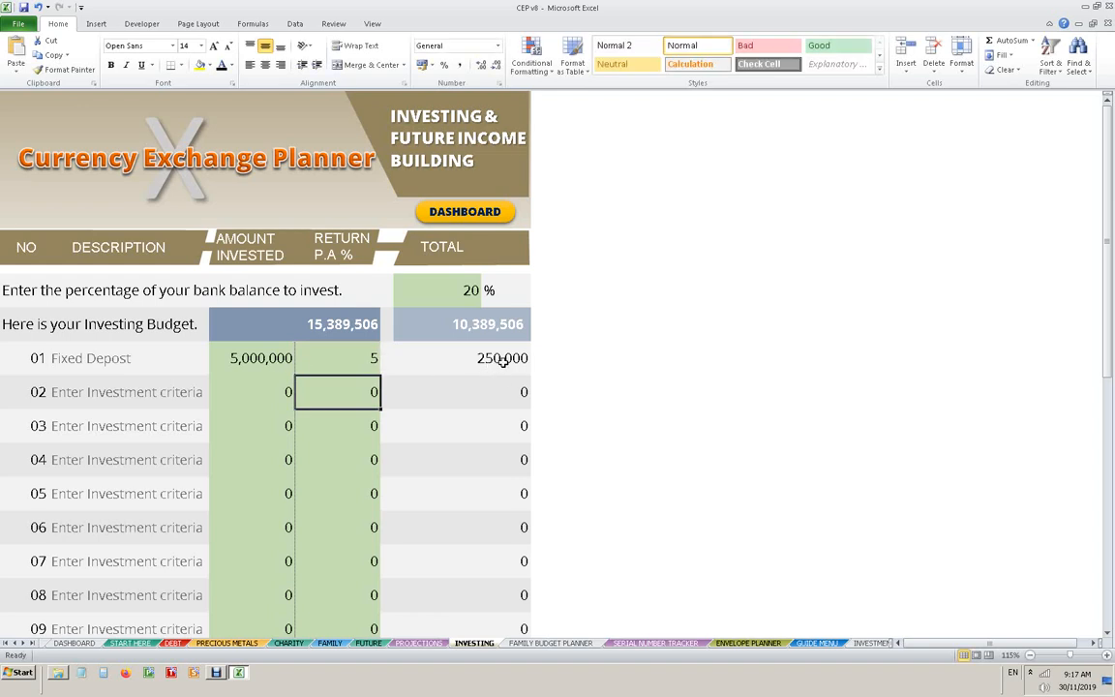
- Fill in investment 02 with the description "Bonds", an amount invested of 5,000,000 and a yearly return of 7 percent
{"action": "left_click", "coordinate": [131, 393]}
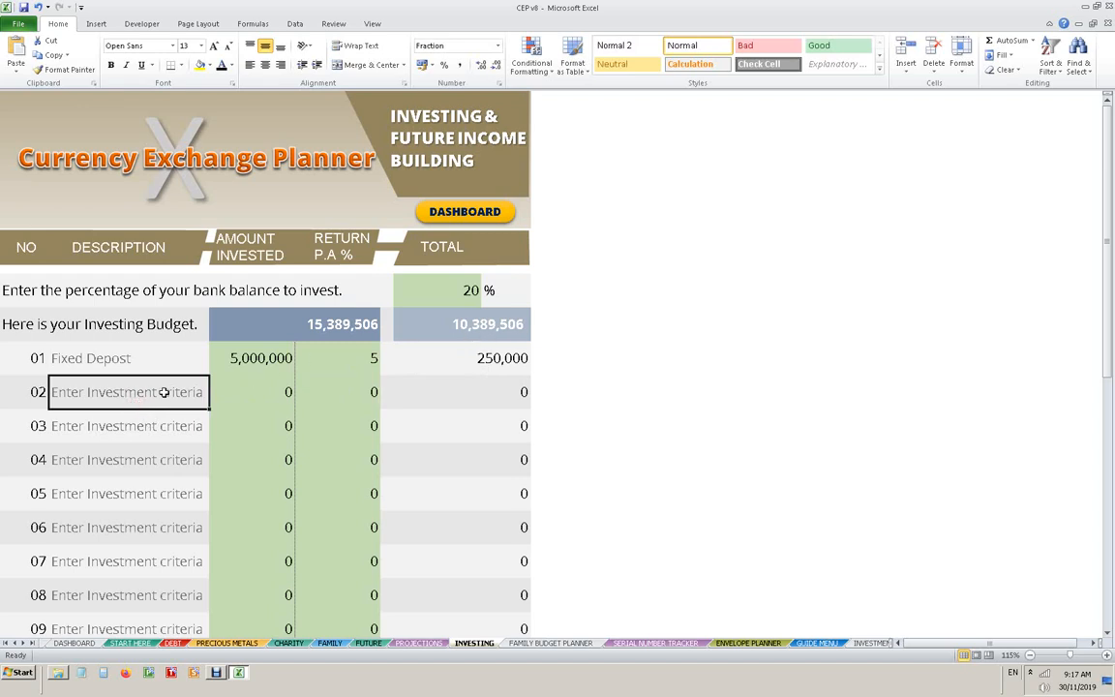
{"action": "type", "text": "Bonds"}
{"action": "key", "text": "Tab"}
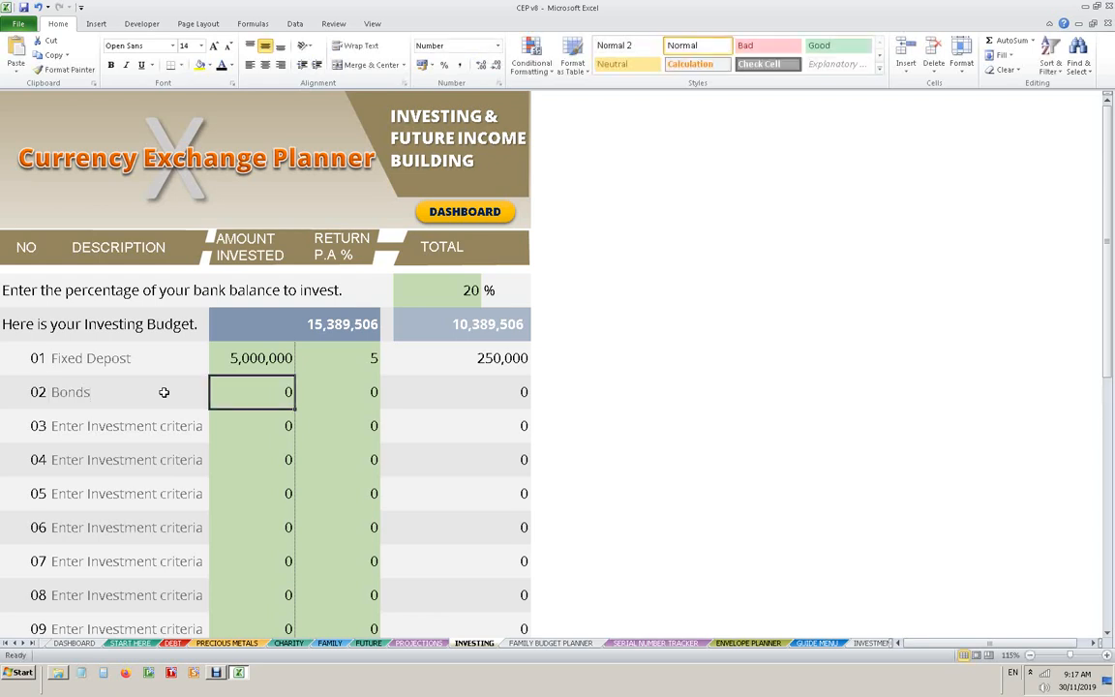
{"action": "type", "text": "5,0"}
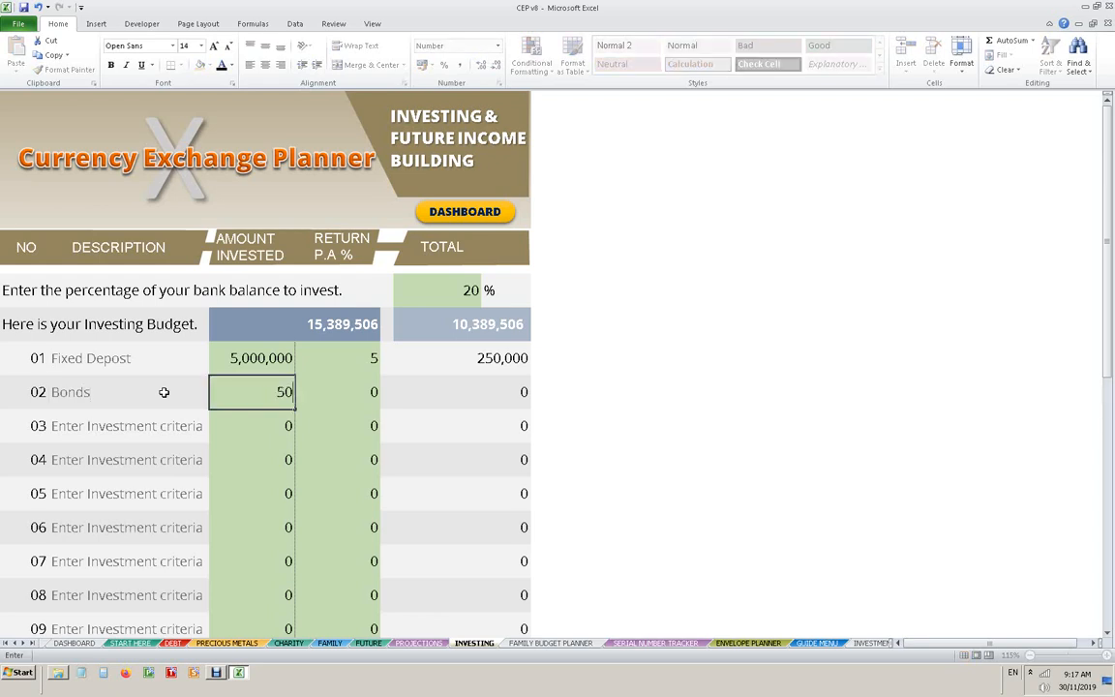
{"action": "type", "text": "00,0000"}
{"action": "key", "text": "Tab"}
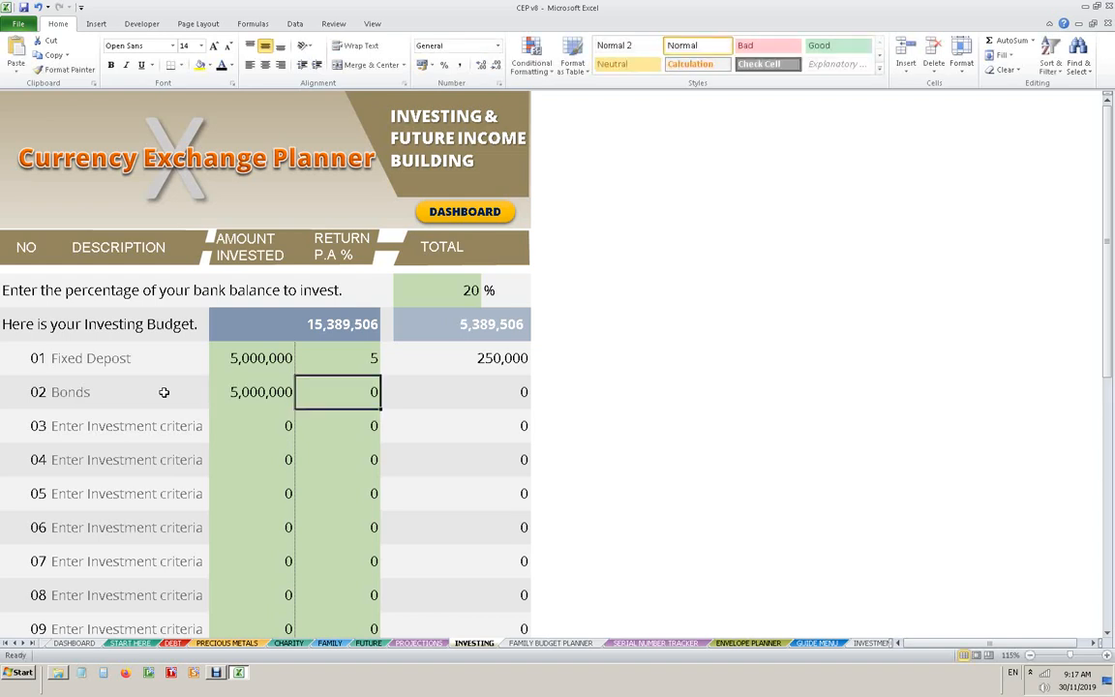
{"action": "type", "text": "7"}
{"action": "key", "text": "Return"}
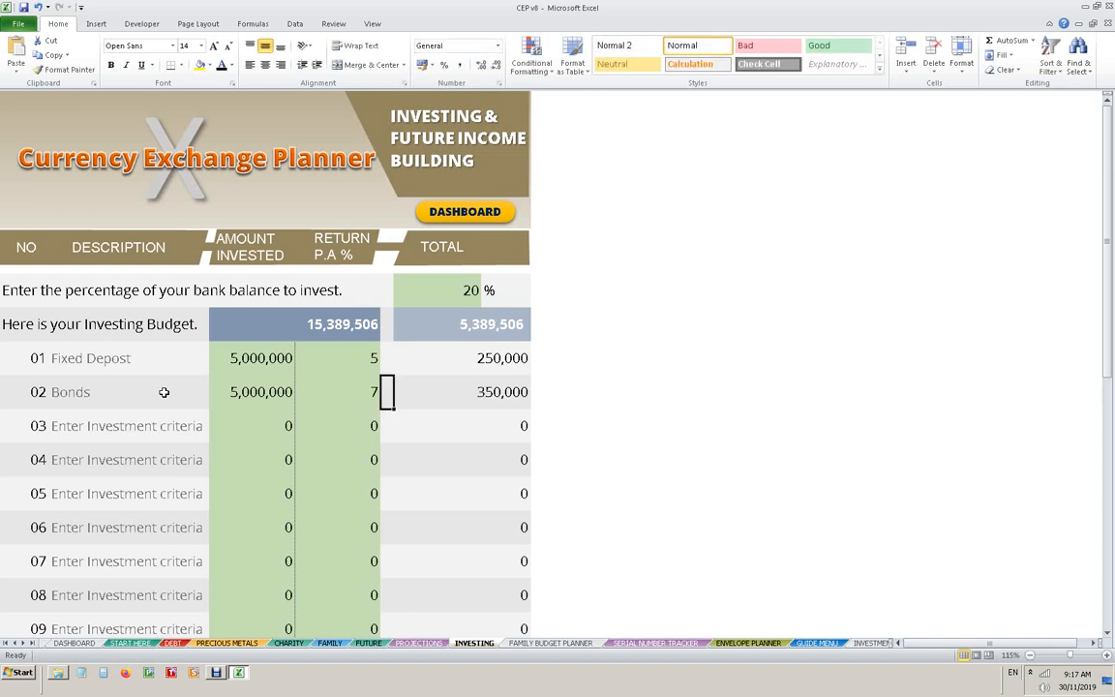
- Enter "Bank Investment" as the description of investment 03 with an amount invested of 5,389,506
{"action": "key", "text": "Left"}
{"action": "key", "text": "Left"}
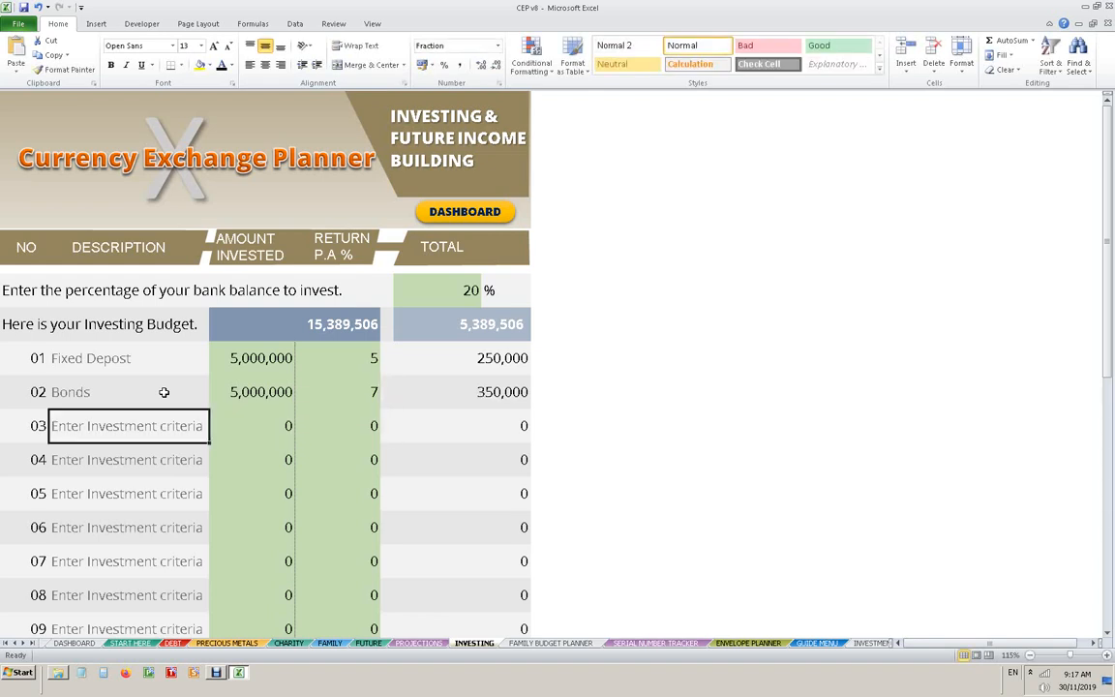
{"action": "type", "text": "Bank Inv"}
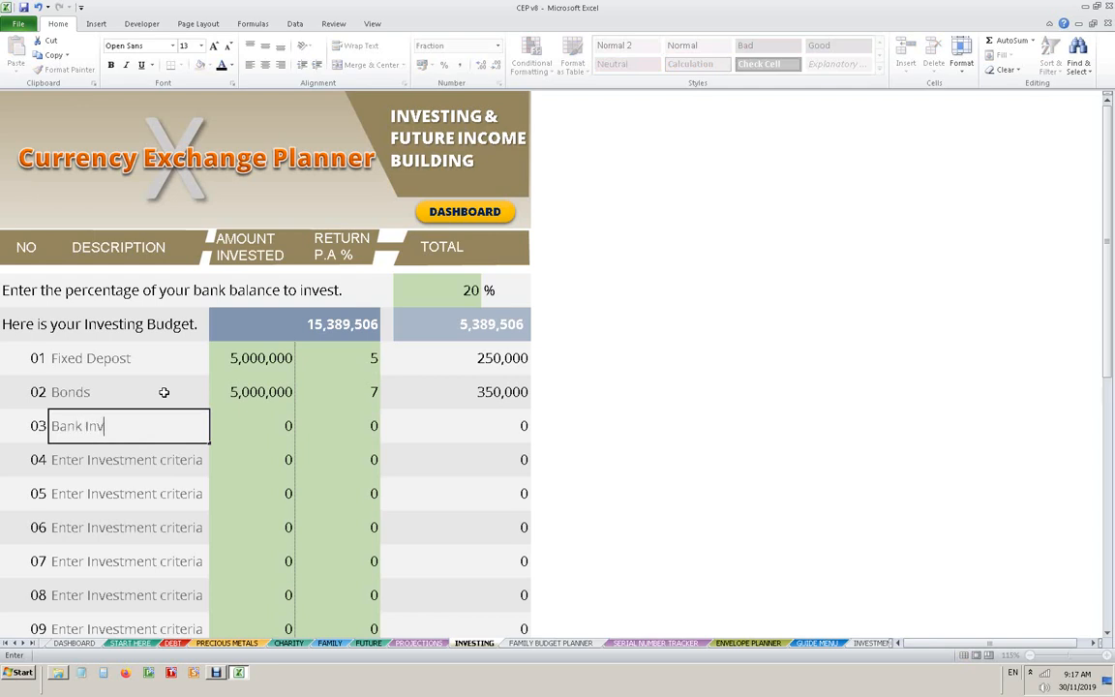
{"action": "type", "text": "estment"}
{"action": "key", "text": "Tab"}
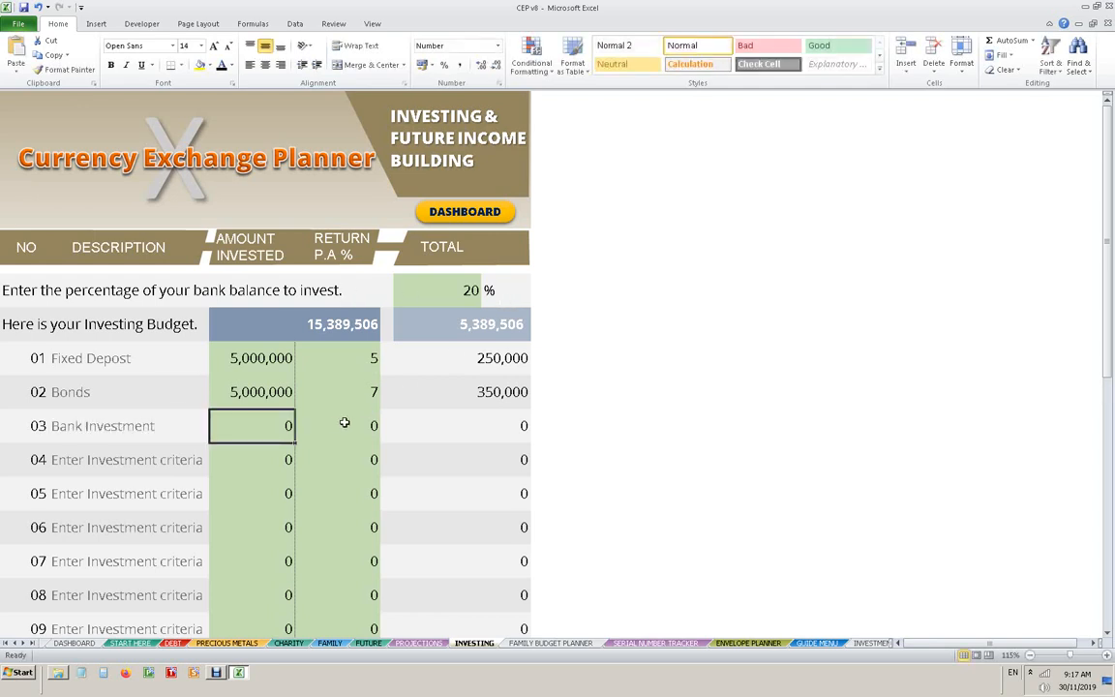
{"action": "type", "text": "5"}
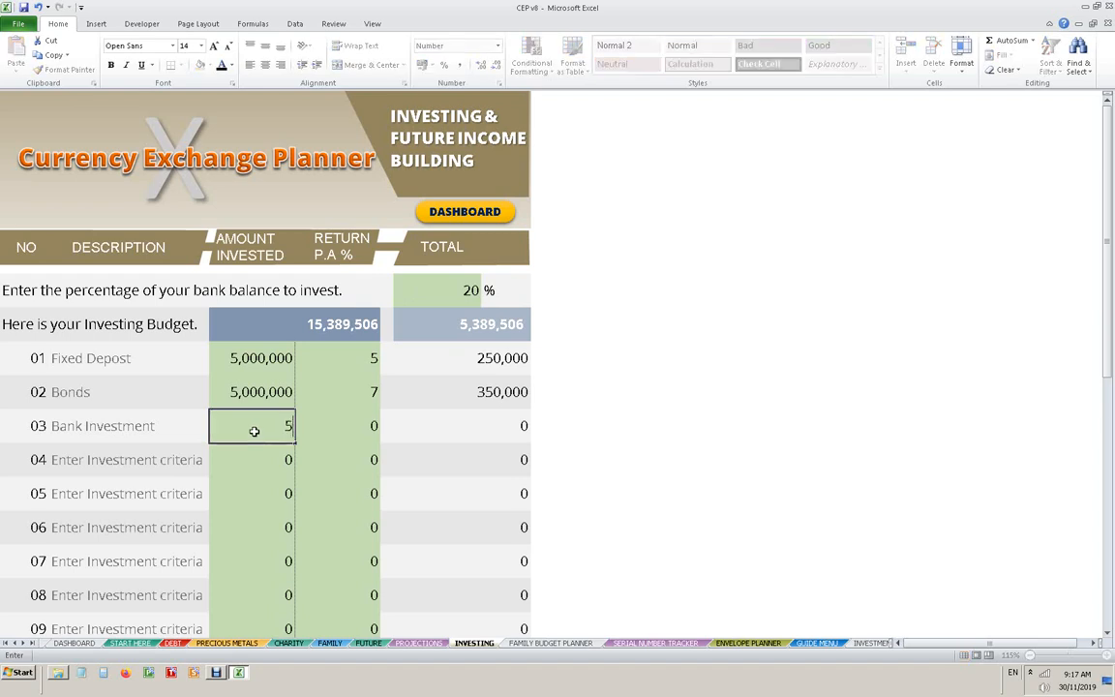
{"action": "type", "text": ",389,506"}
{"action": "key", "text": "Return"}
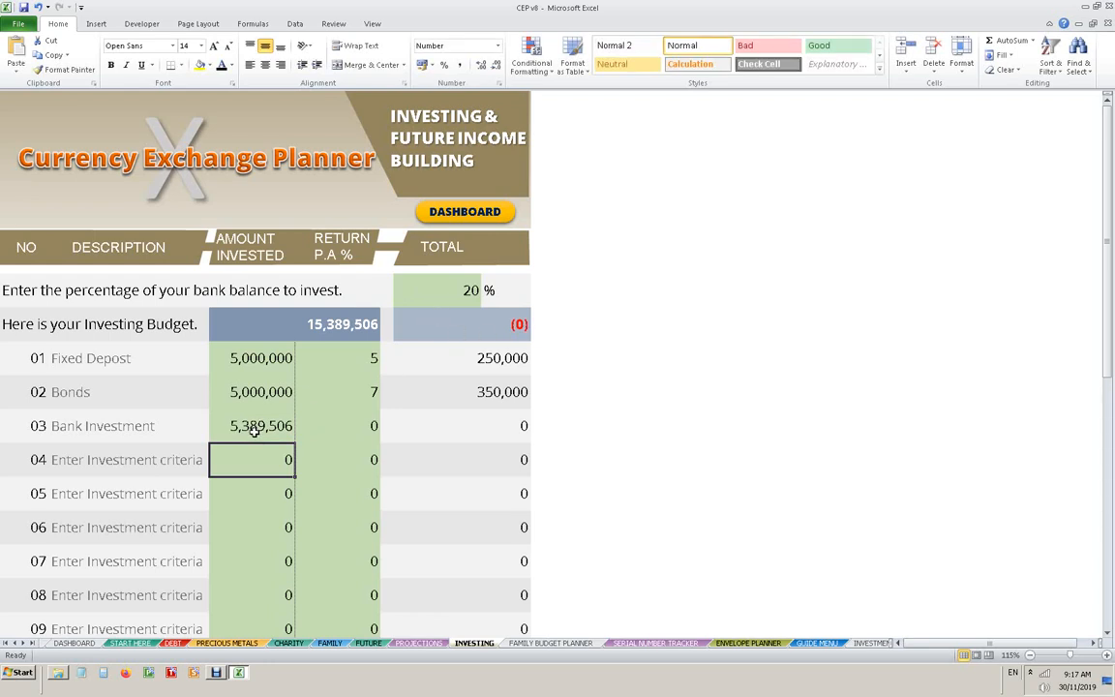
- Change the amount invested in the Bank Investment row to 1,000,000
{"action": "left_click", "coordinate": [264, 432]}
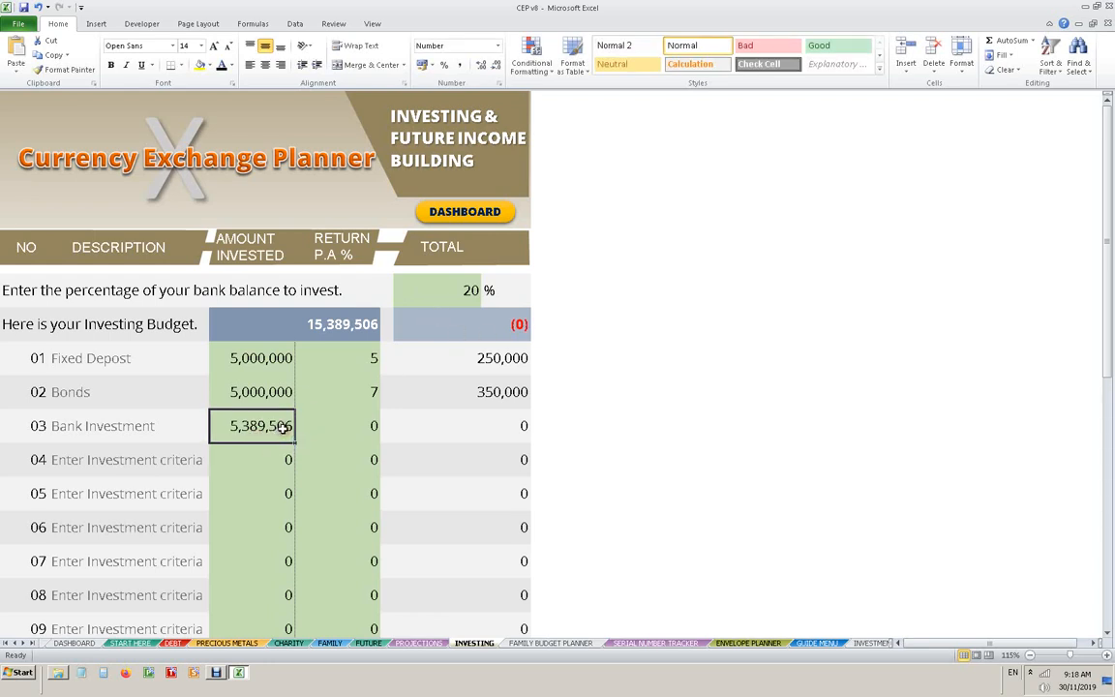
{"action": "type", "text": "0"}
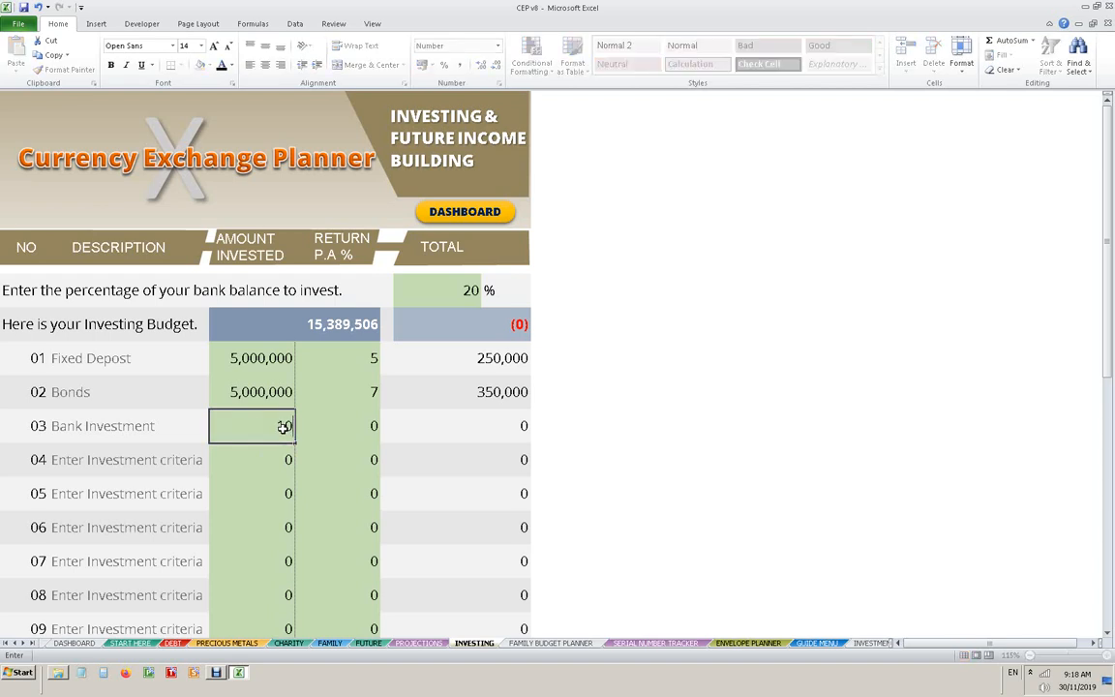
{"action": "type", "text": "000000"}
{"action": "key", "text": "Return"}
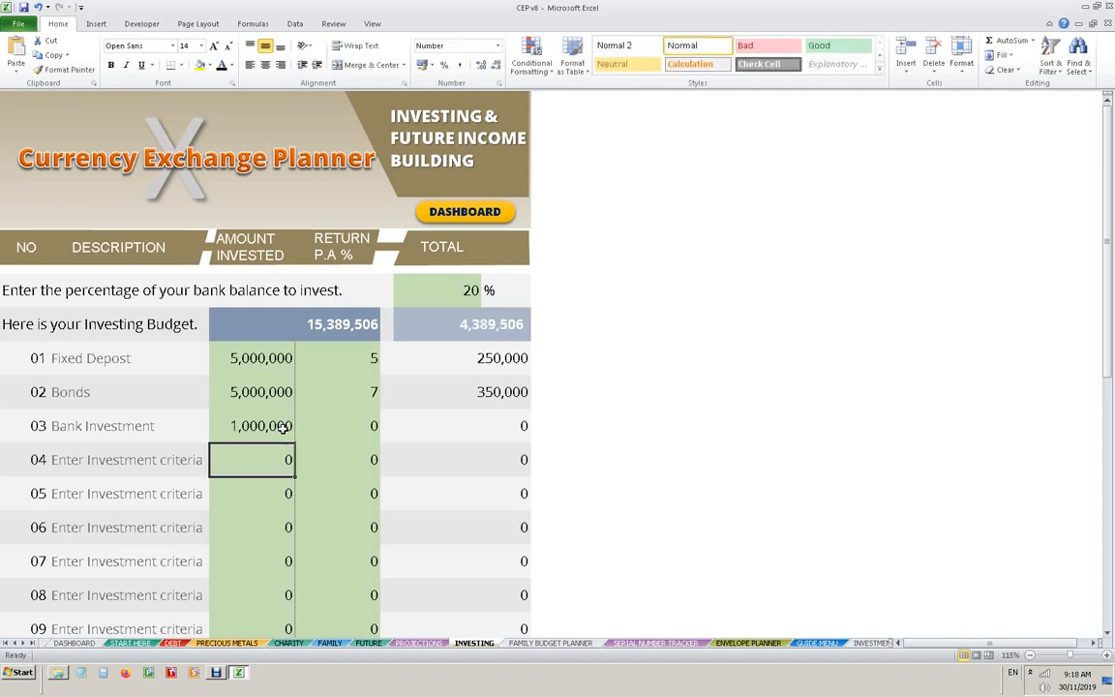
- Try an amount invested of 10,000,000 in the Bank Investment row
{"action": "left_click", "coordinate": [257, 425]}
{"action": "type", "text": "1"}
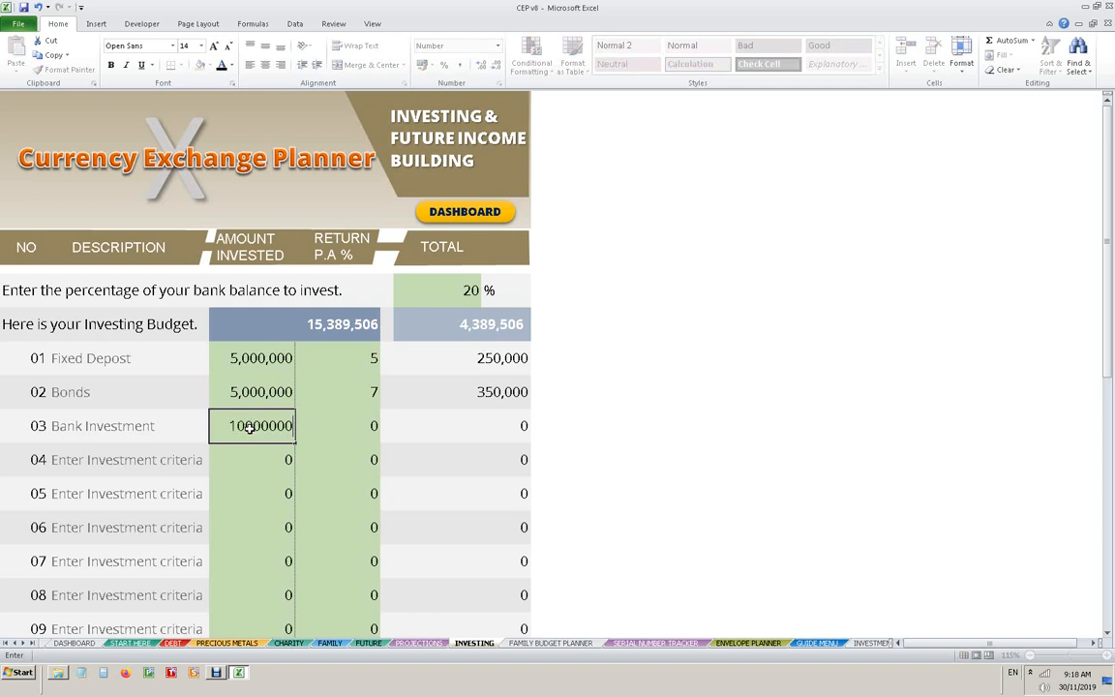
{"action": "key", "text": "Return"}
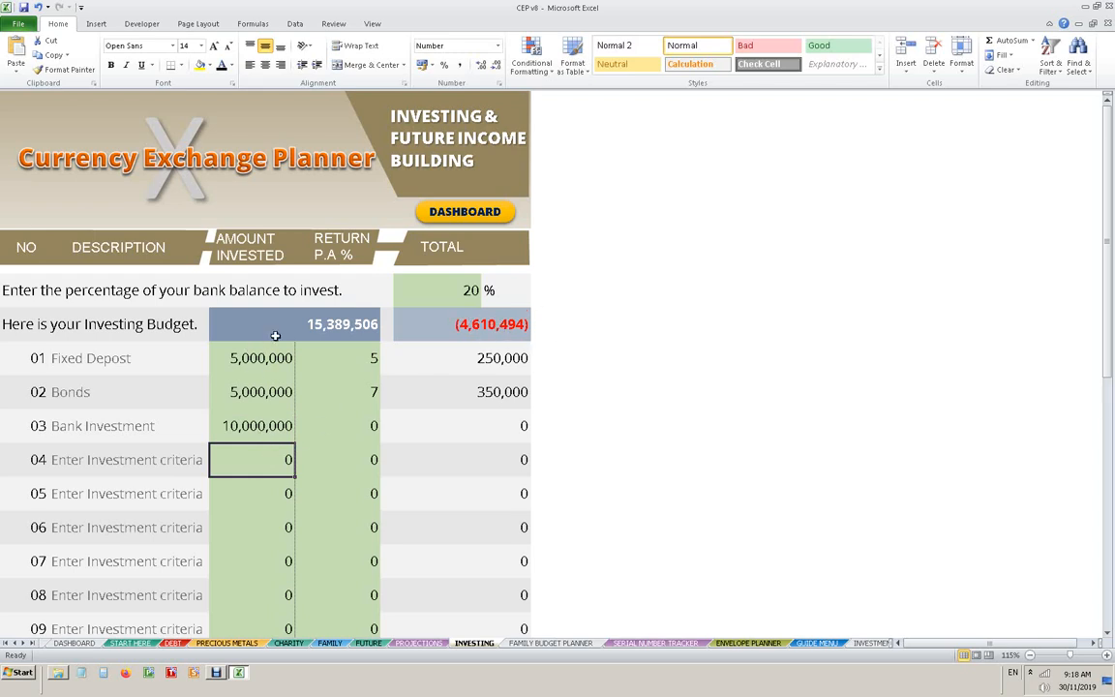
- Reset the amount invested in the Bank Investment row to 0
{"action": "left_click", "coordinate": [255, 426]}
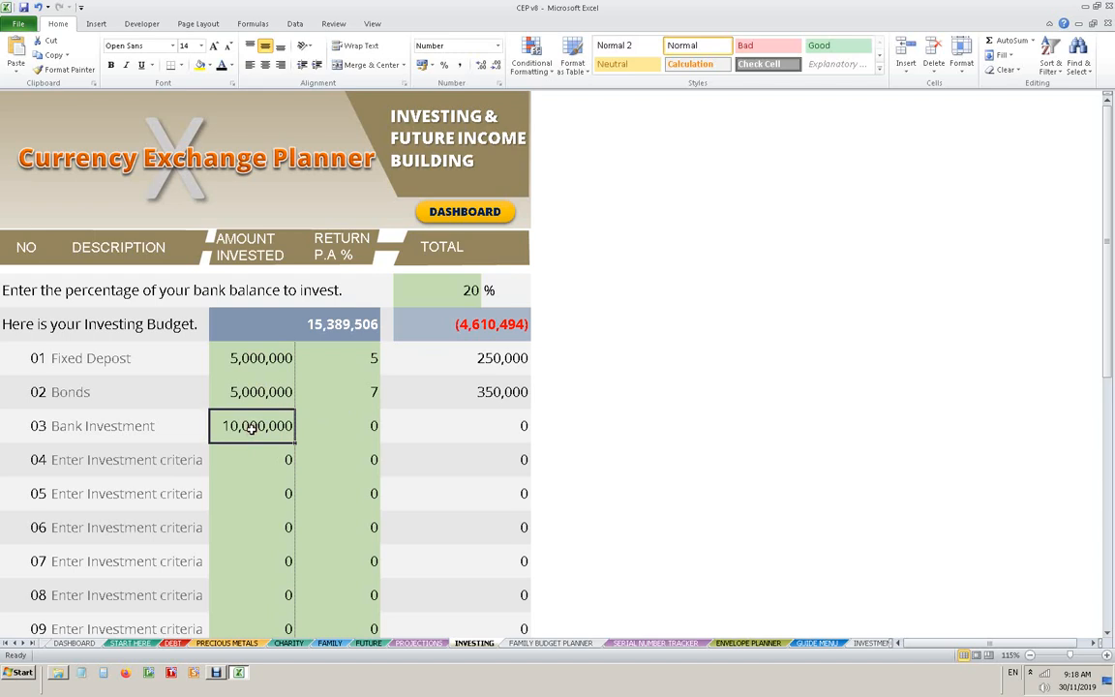
{"action": "type", "text": "0"}
{"action": "left_click", "coordinate": [604, 426]}
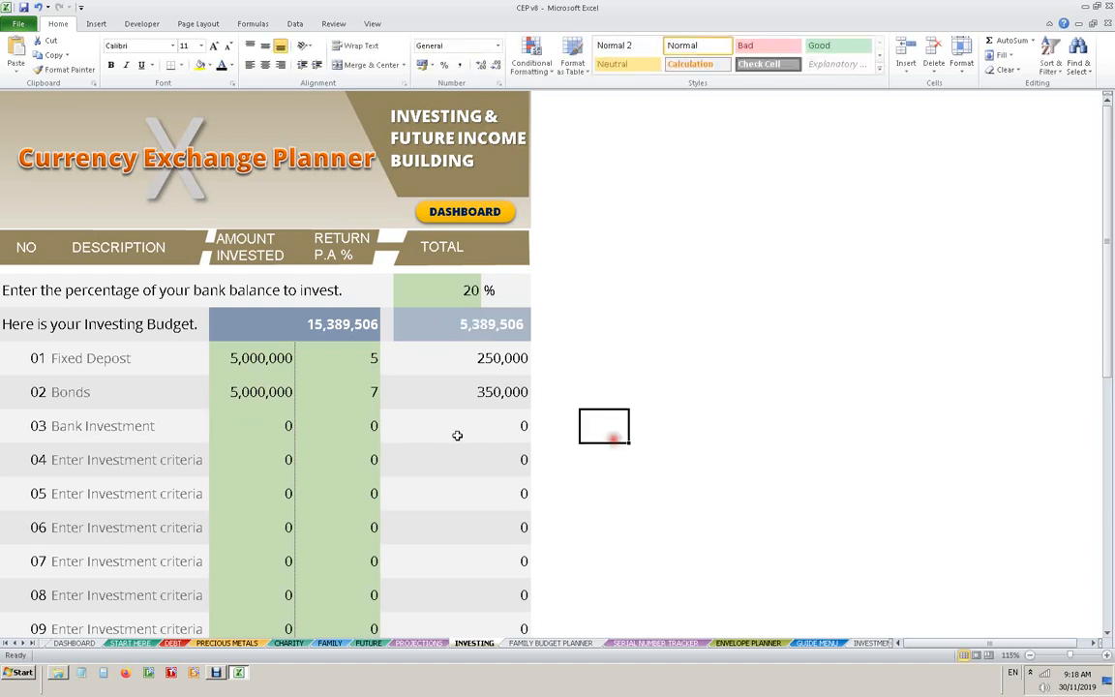
- Set the amount invested in the Bank Investment row to 5,389,506
{"action": "left_click", "coordinate": [249, 428]}
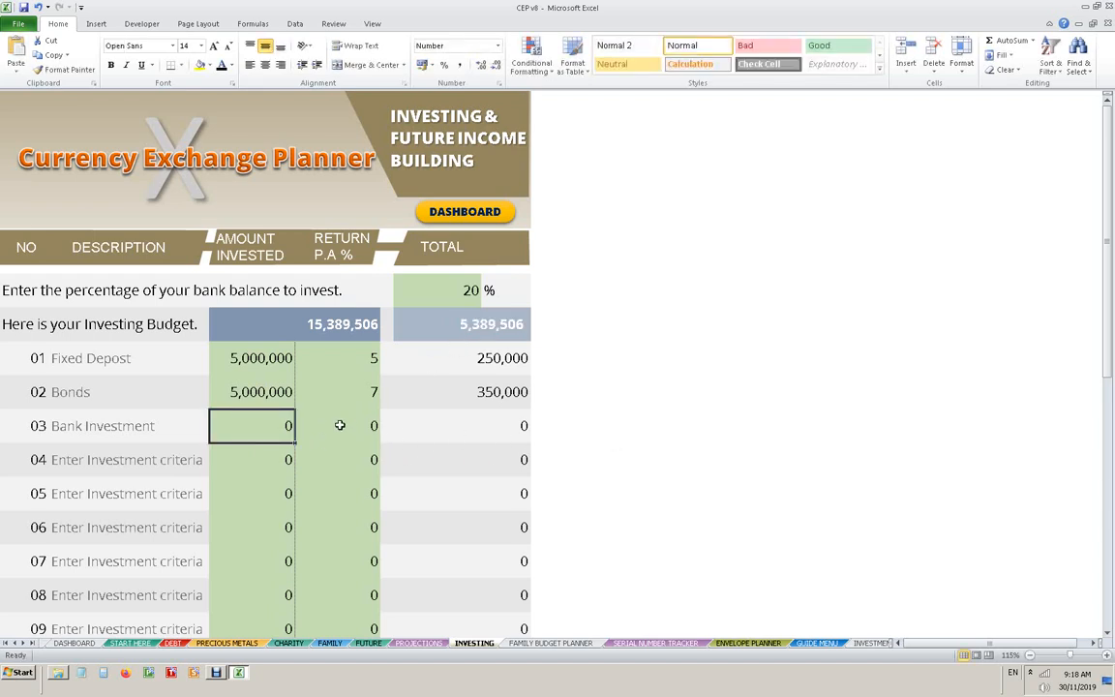
{"action": "type", "text": "5389"}
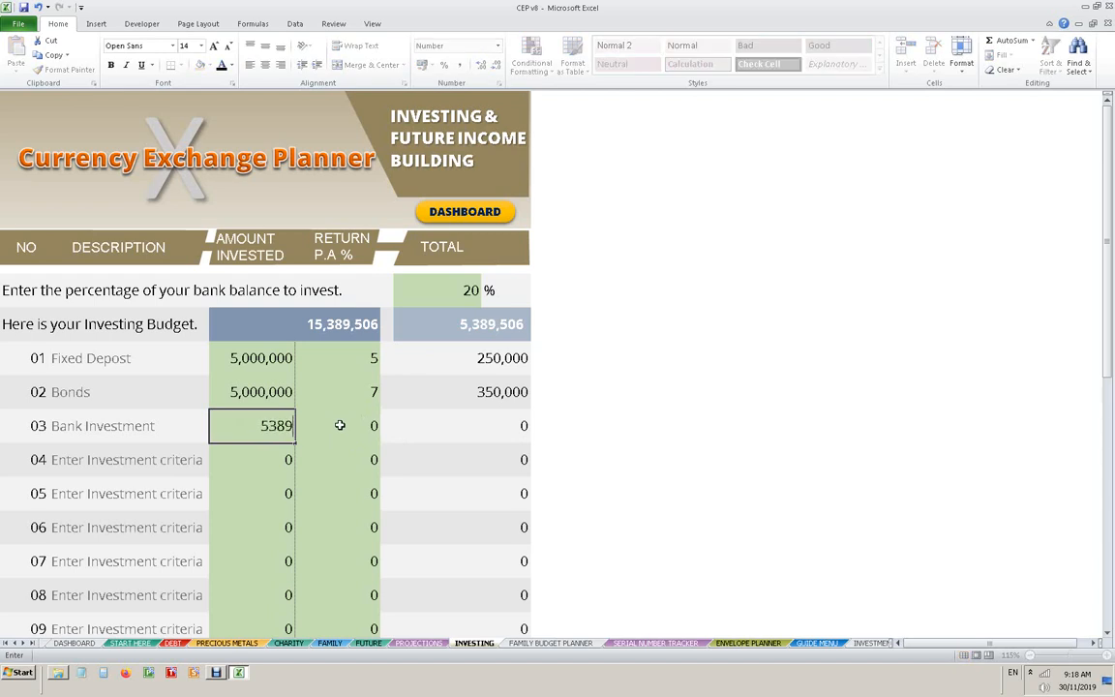
{"action": "type", "text": "506"}
{"action": "key", "text": "Return"}
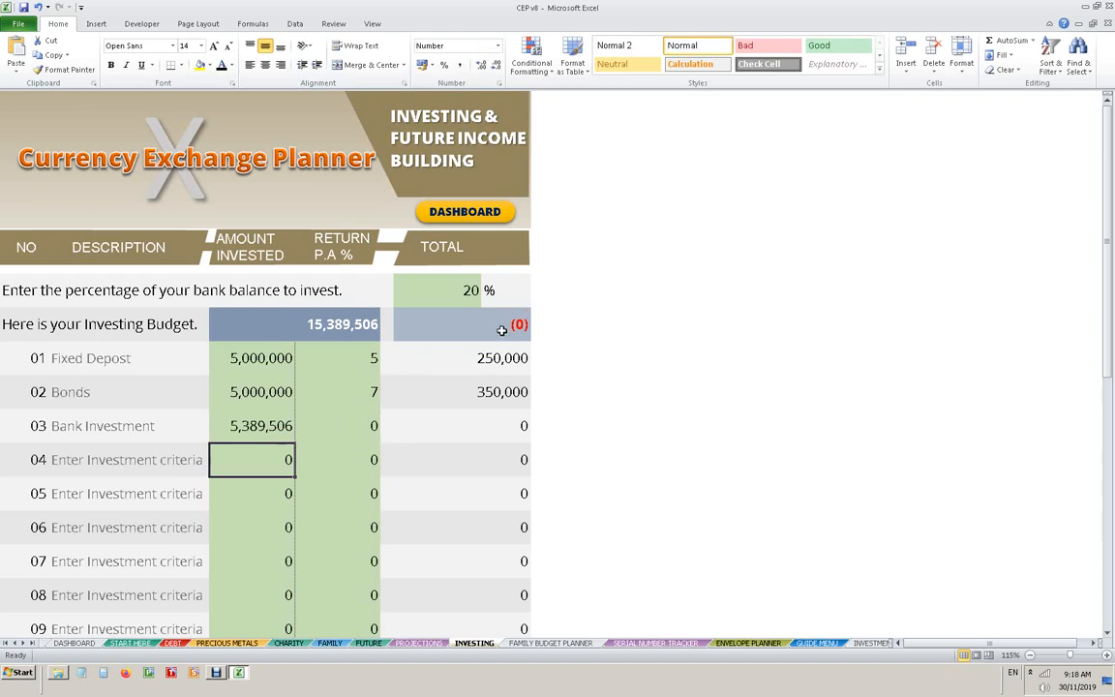
- Try 25 and 10 as the percentage of the bank balance to invest, and restore it to 20
{"action": "left_click", "coordinate": [456, 289]}
{"action": "type", "text": "25"}
{"action": "key", "text": "Return"}
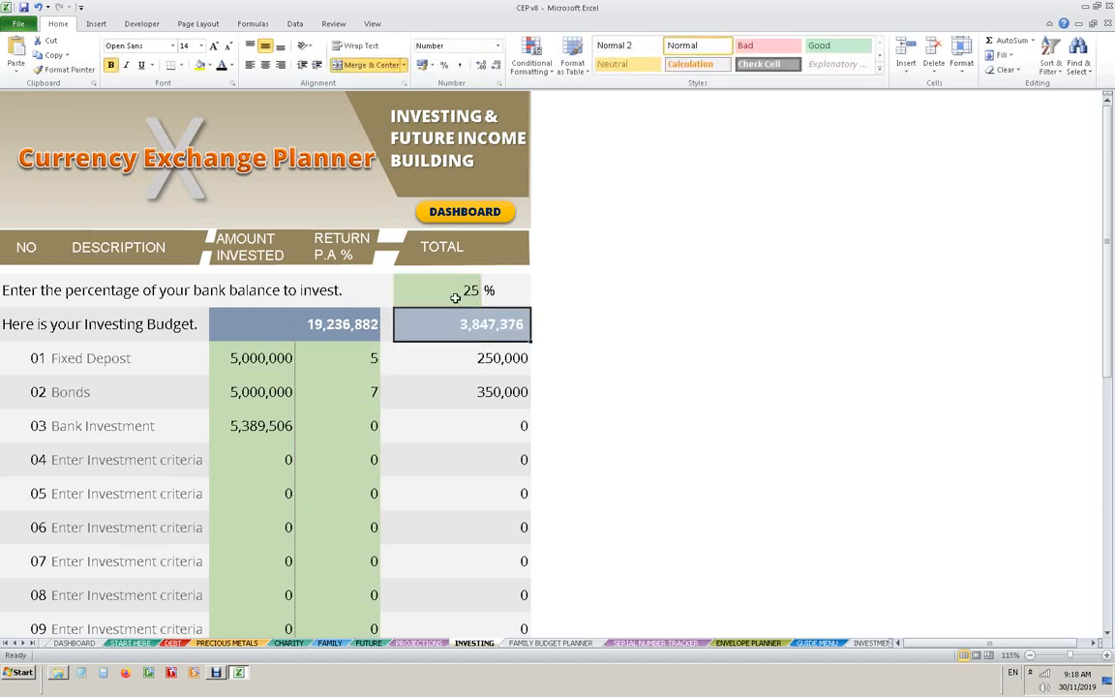
{"action": "left_click", "coordinate": [451, 292]}
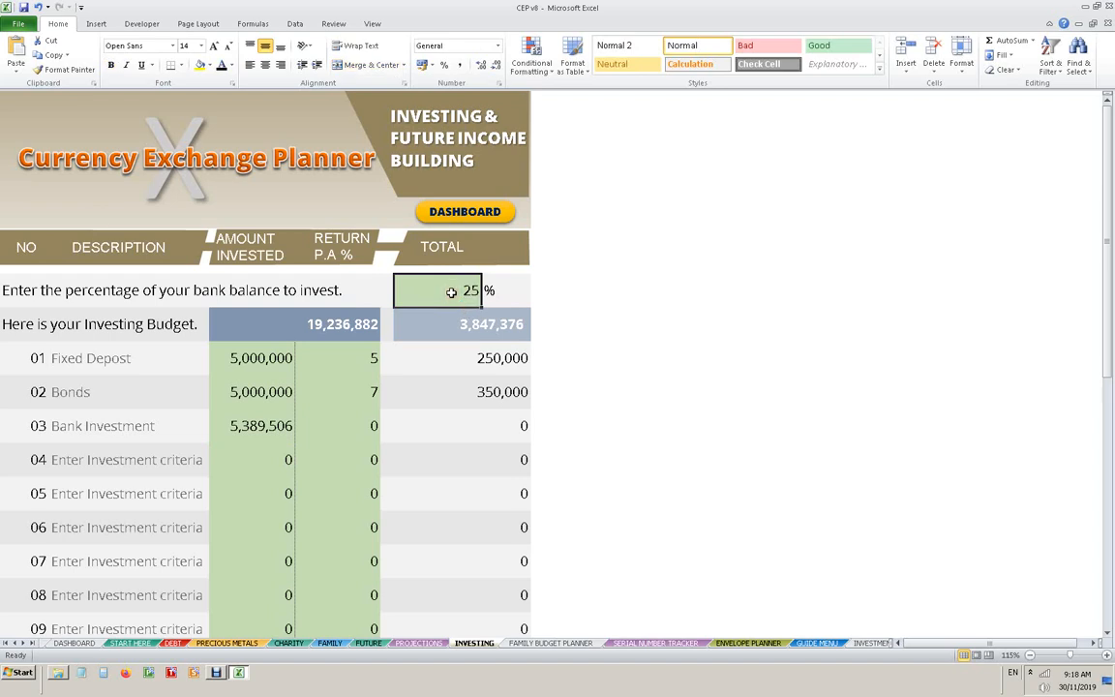
{"action": "type", "text": "10"}
{"action": "key", "text": "Return"}
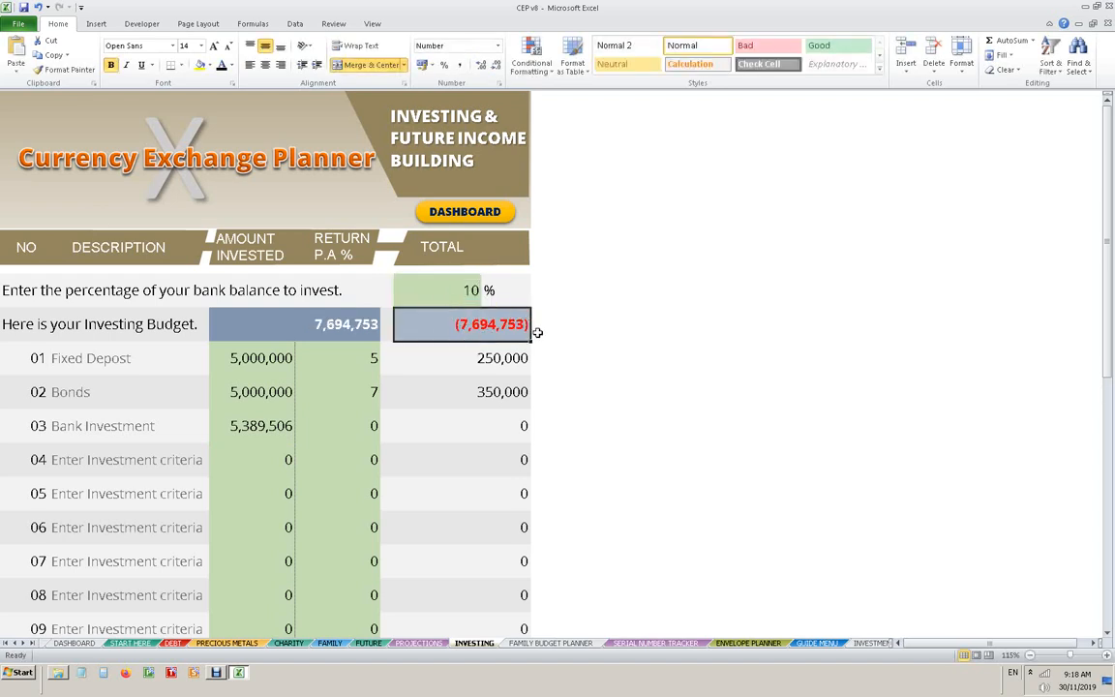
{"action": "left_click", "coordinate": [471, 294]}
{"action": "type", "text": "20"}
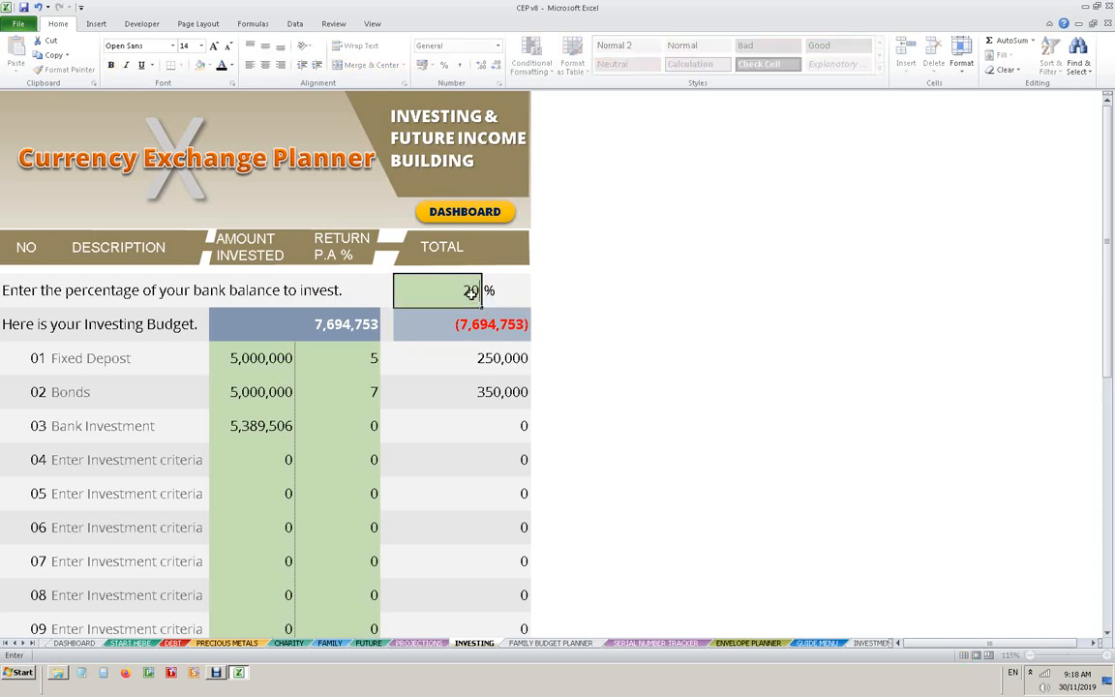
{"action": "key", "text": "Return"}
- Set the yearly return percentage of the Bank Investment row to 11
{"action": "left_click", "coordinate": [368, 426]}
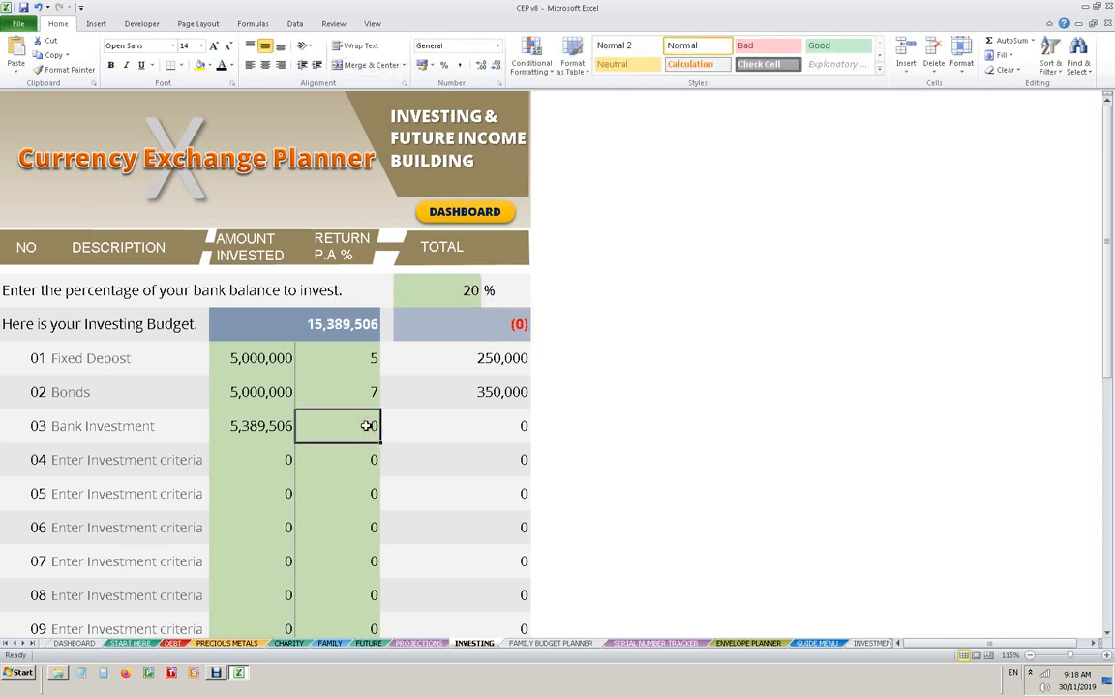
{"action": "type", "text": "1"}
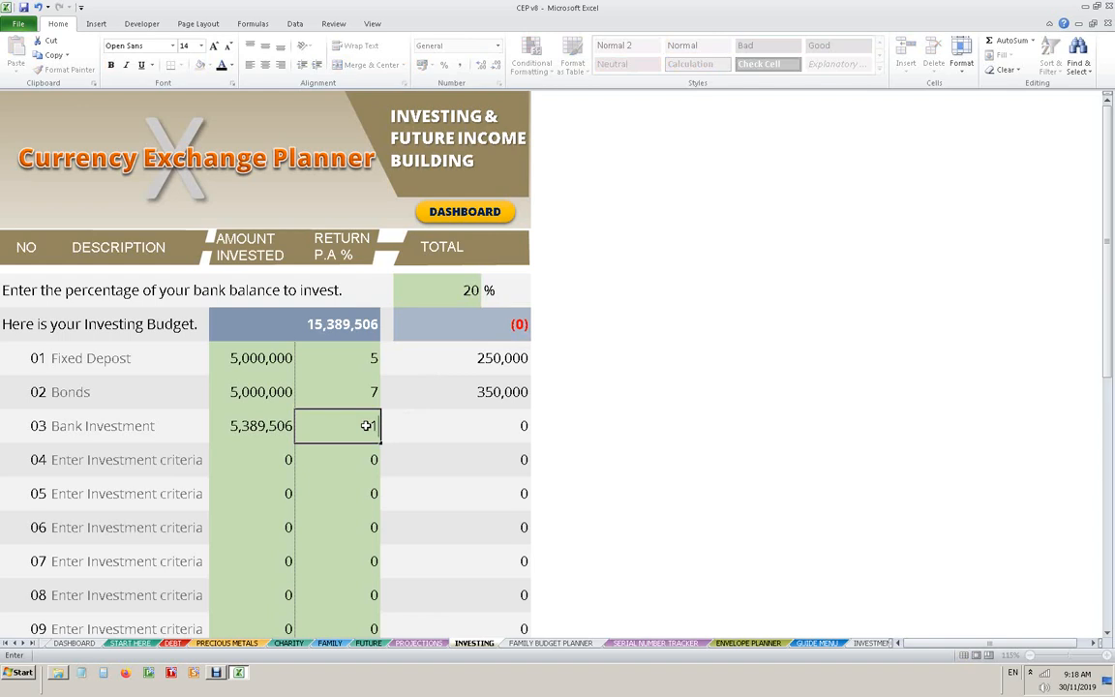
{"action": "key", "text": "Return"}
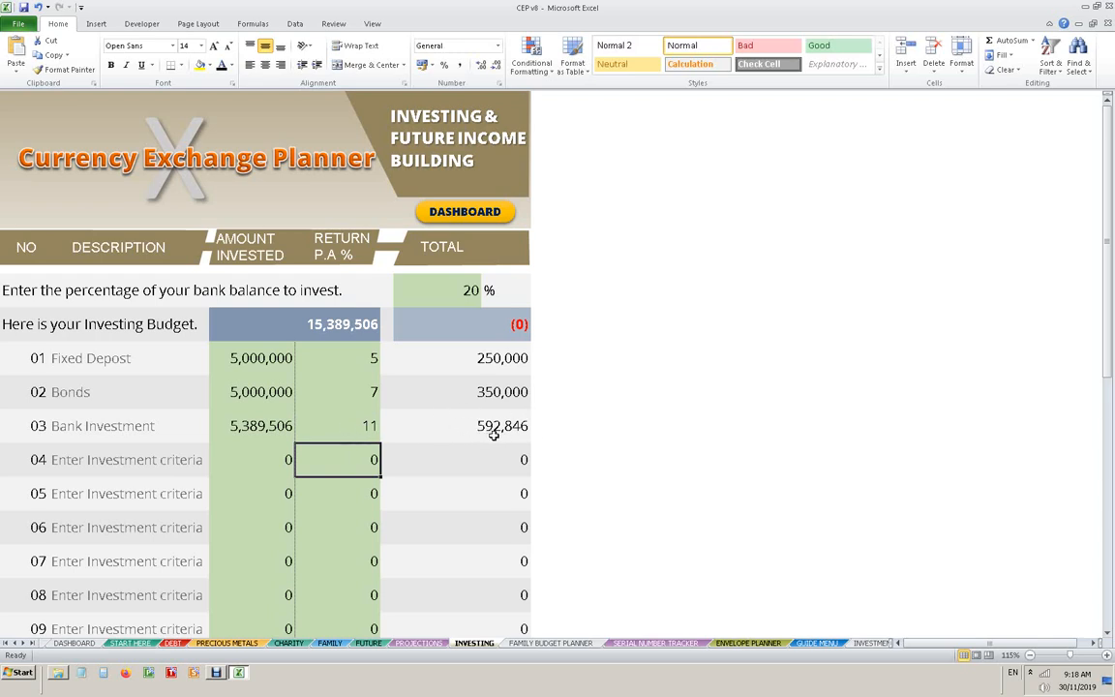
- Check the yearly and monthly income at the end of the investing sheet and return to the dashboard
{"action": "scroll", "coordinate": [586, 494], "scroll_direction": "down", "scroll_amount": 1}
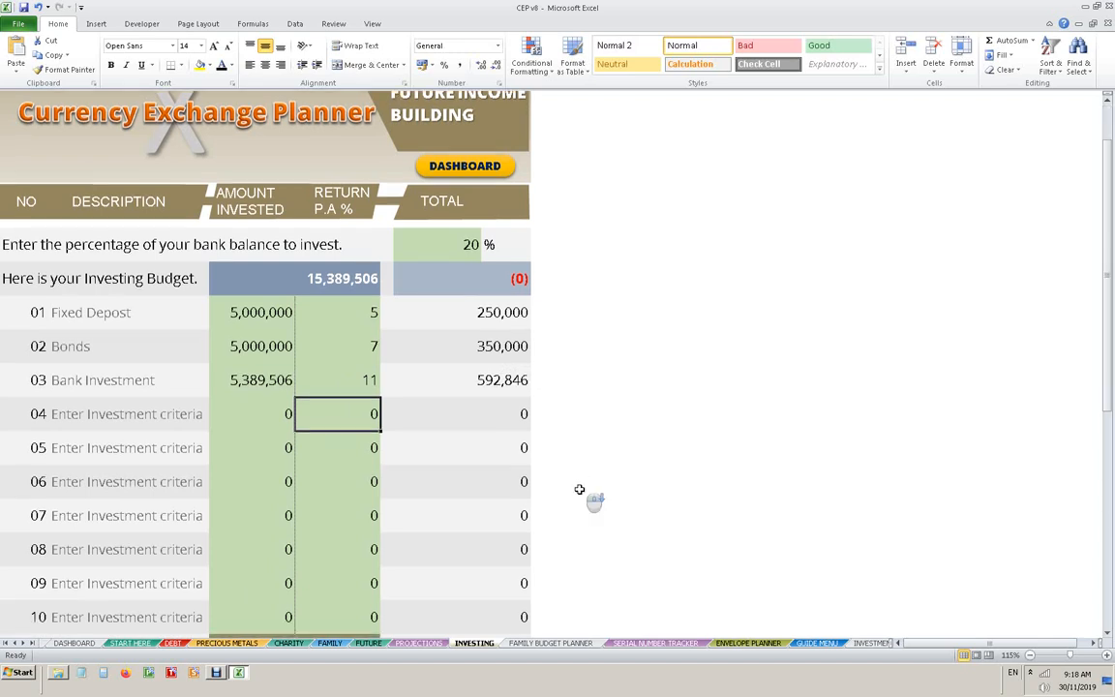
{"action": "scroll", "coordinate": [579, 489], "scroll_direction": "down", "scroll_amount": 1}
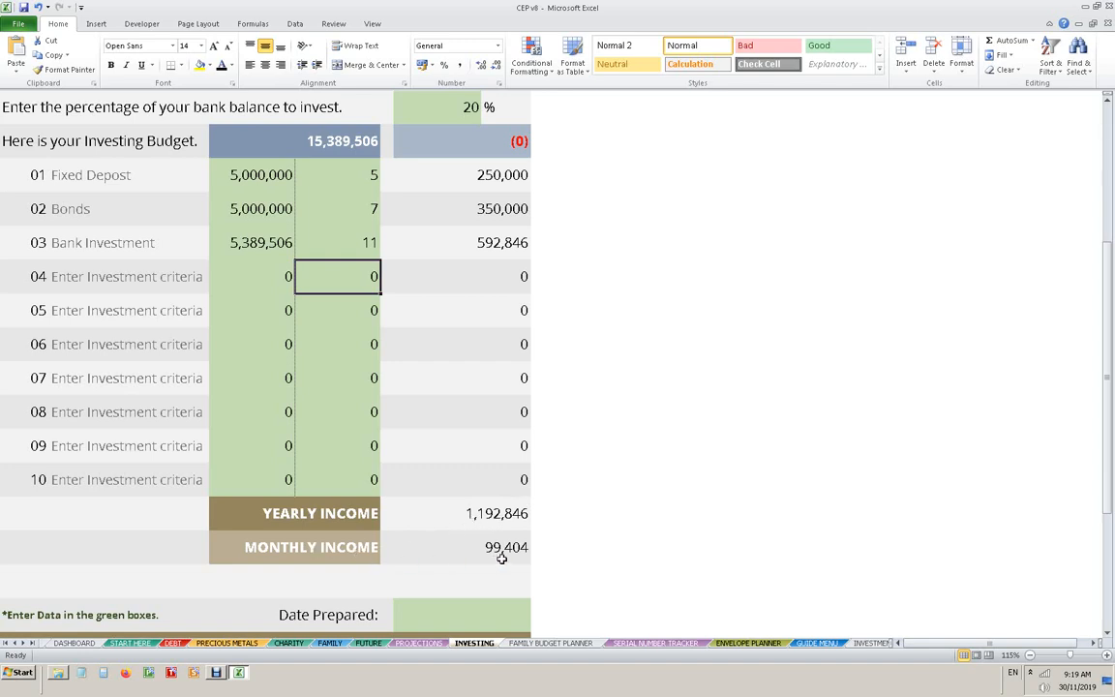
{"action": "scroll", "coordinate": [502, 559], "scroll_direction": "up", "scroll_amount": 3}
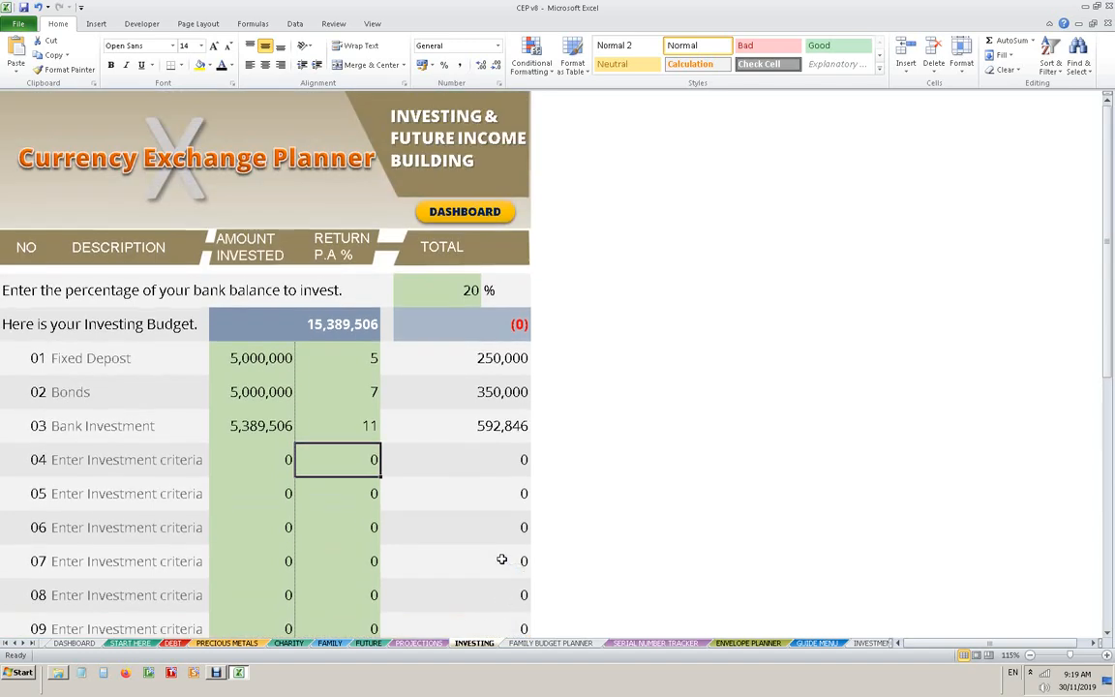
{"action": "left_click", "coordinate": [472, 211]}
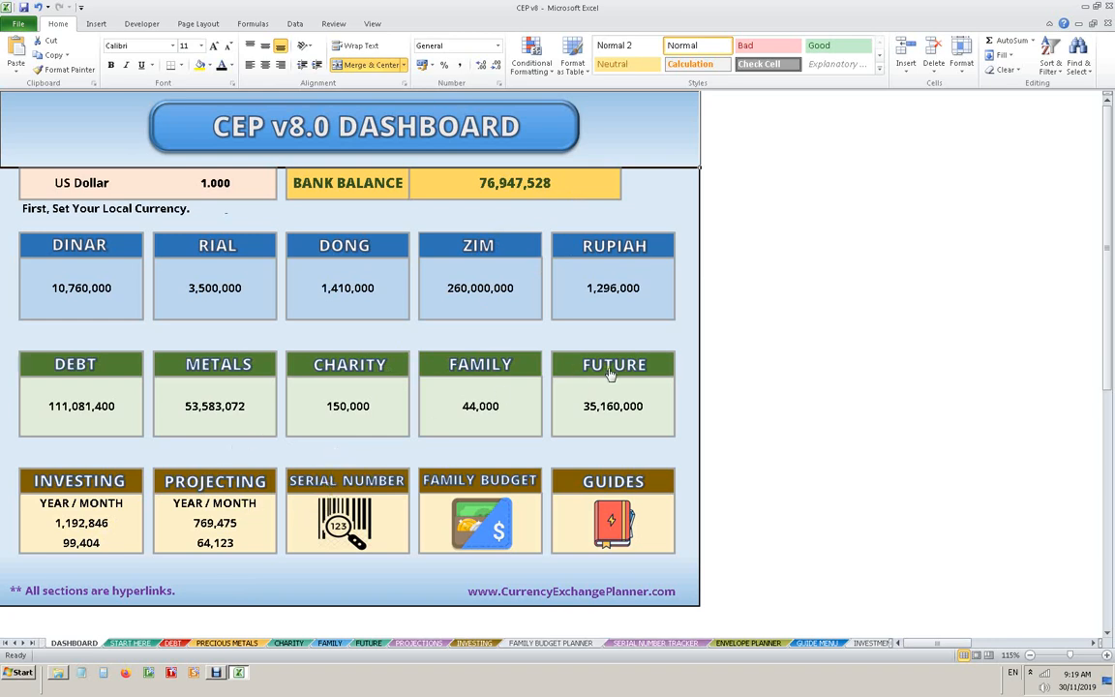
- On the family planning sheet, set the parents' gift to 15,000 and the aunt's loan payback gift to 5,000
{"action": "left_click", "coordinate": [490, 369]}
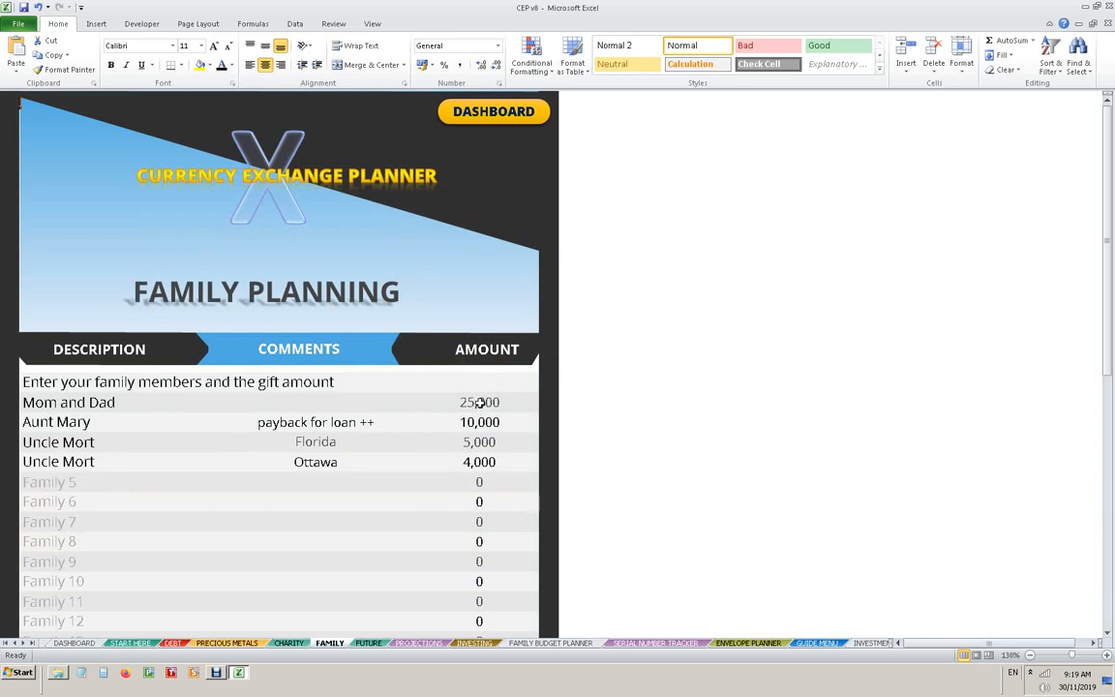
{"action": "left_click", "coordinate": [480, 402]}
{"action": "type", "text": "15000"}
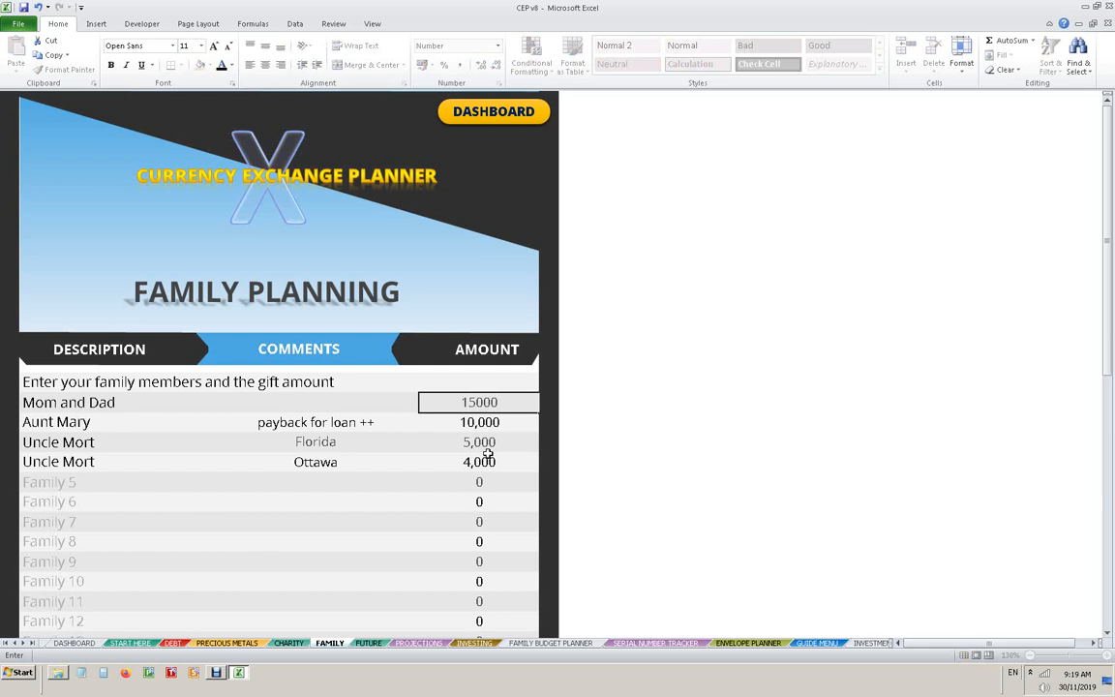
{"action": "key", "text": "Return"}
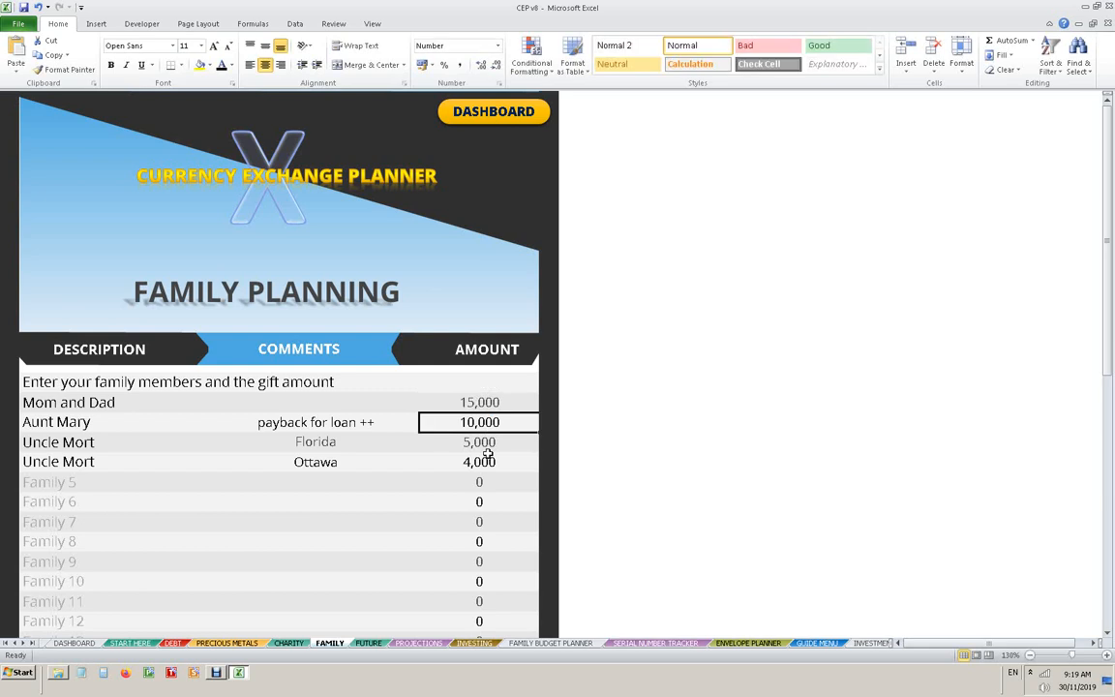
{"action": "type", "text": "5"}
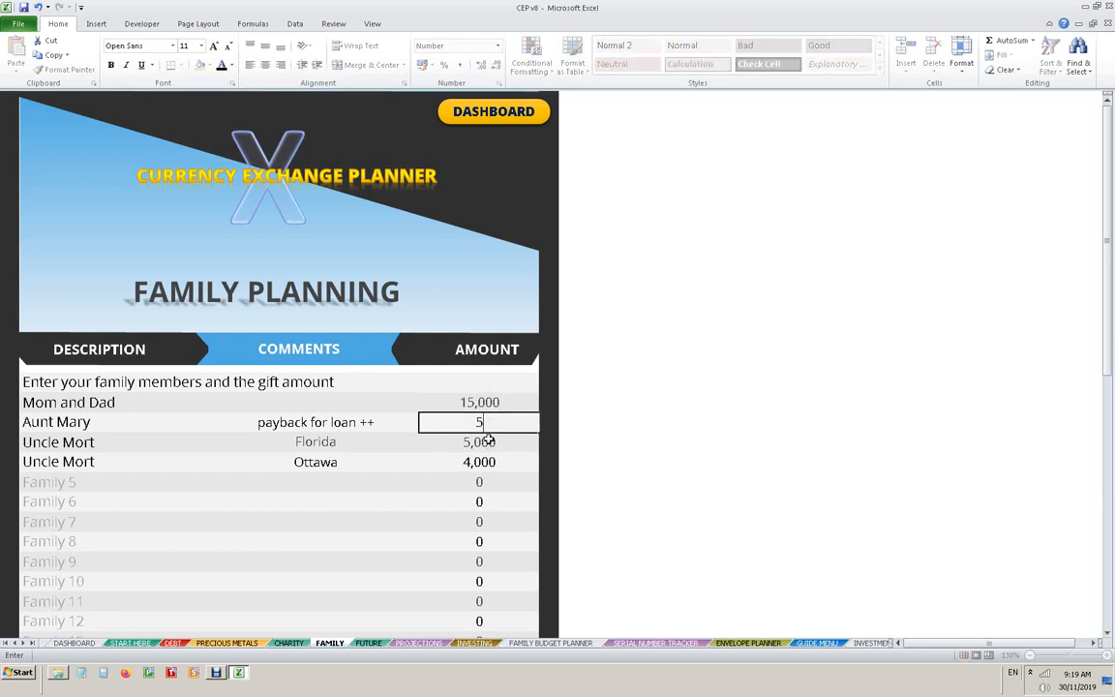
{"action": "type", "text": "000"}
{"action": "left_click", "coordinate": [373, 424]}
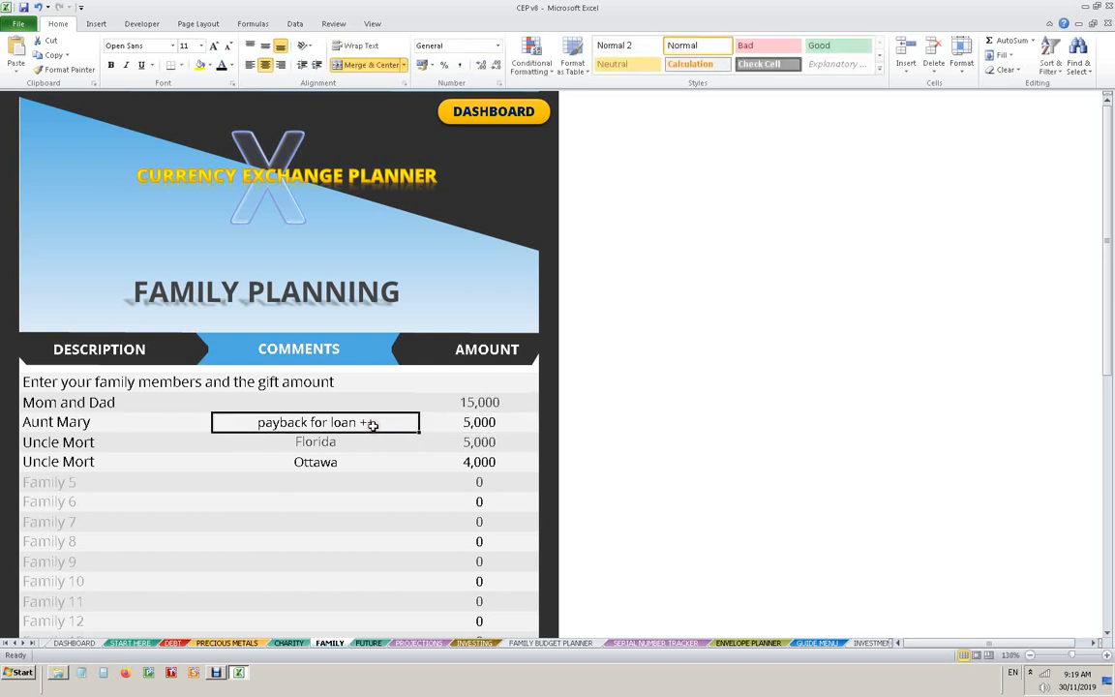
- Set the uncle's Florida gift to 3,000 and the Ottawa gift to 2,000, and return to the dashboard
{"action": "left_click", "coordinate": [493, 442]}
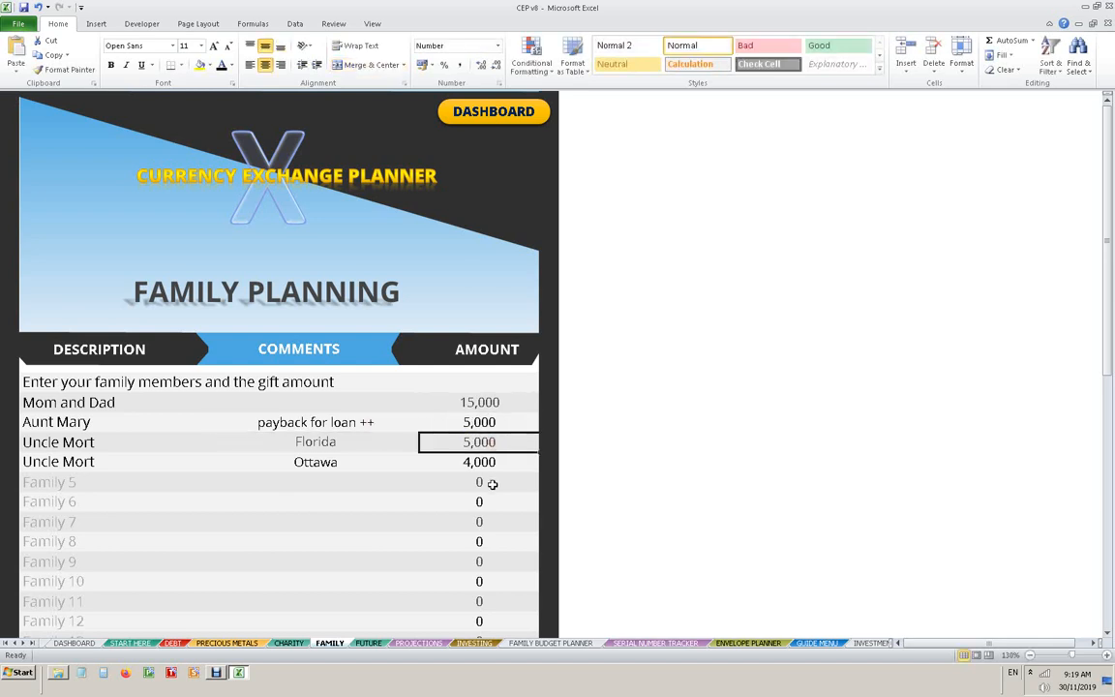
{"action": "type", "text": "3000"}
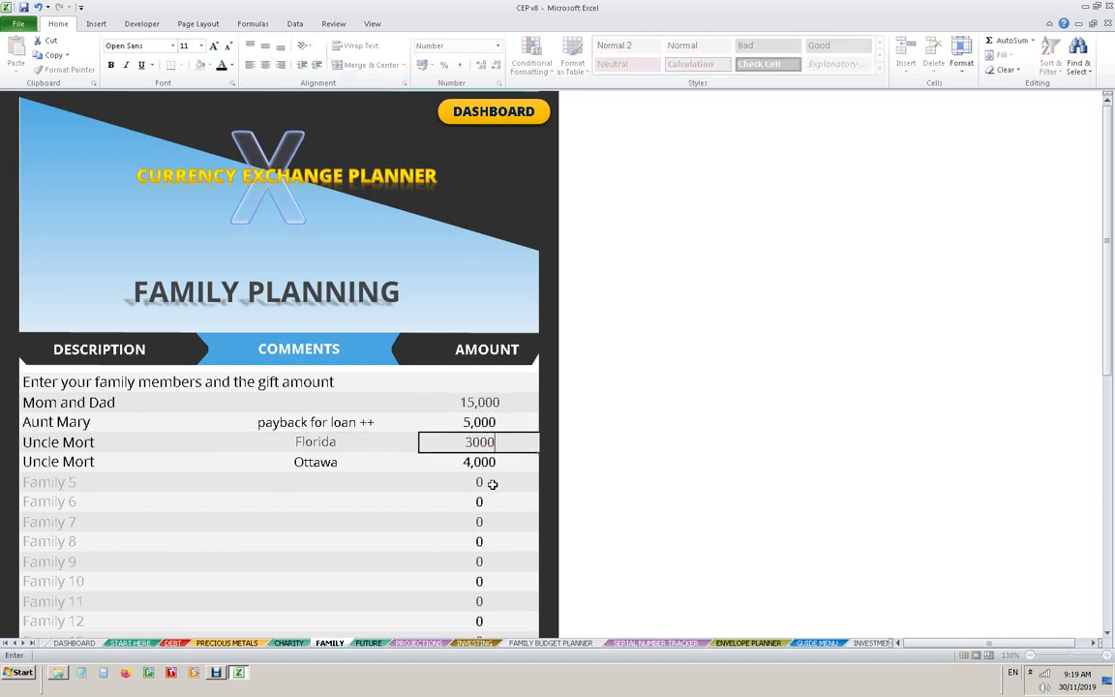
{"action": "key", "text": "Return"}
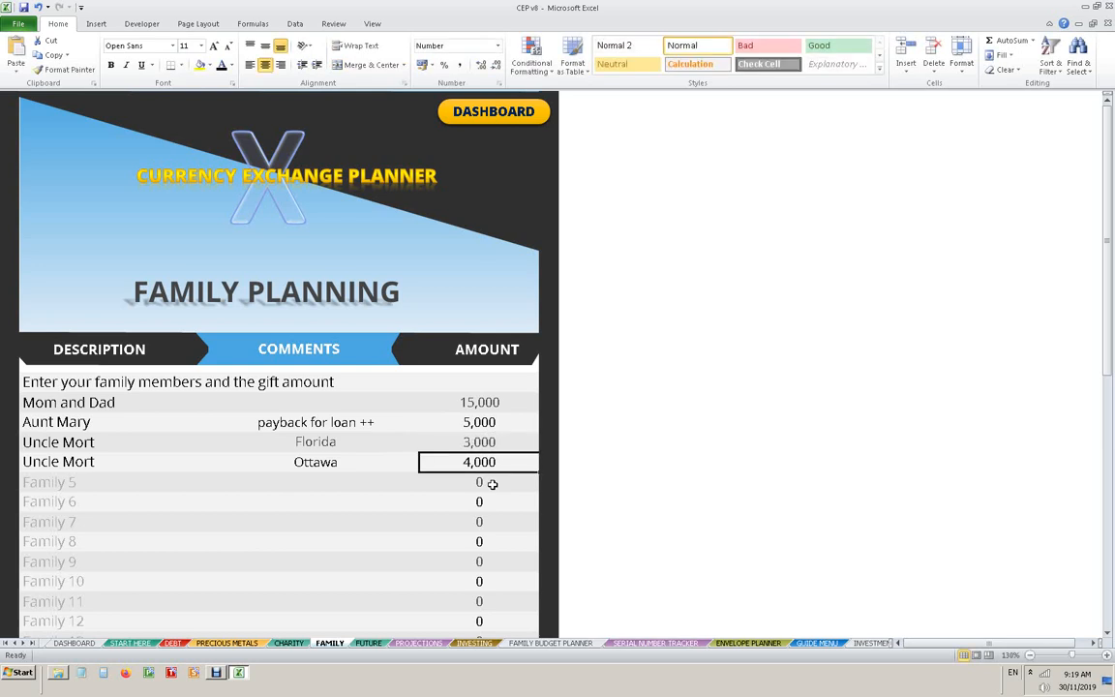
{"action": "type", "text": "2000"}
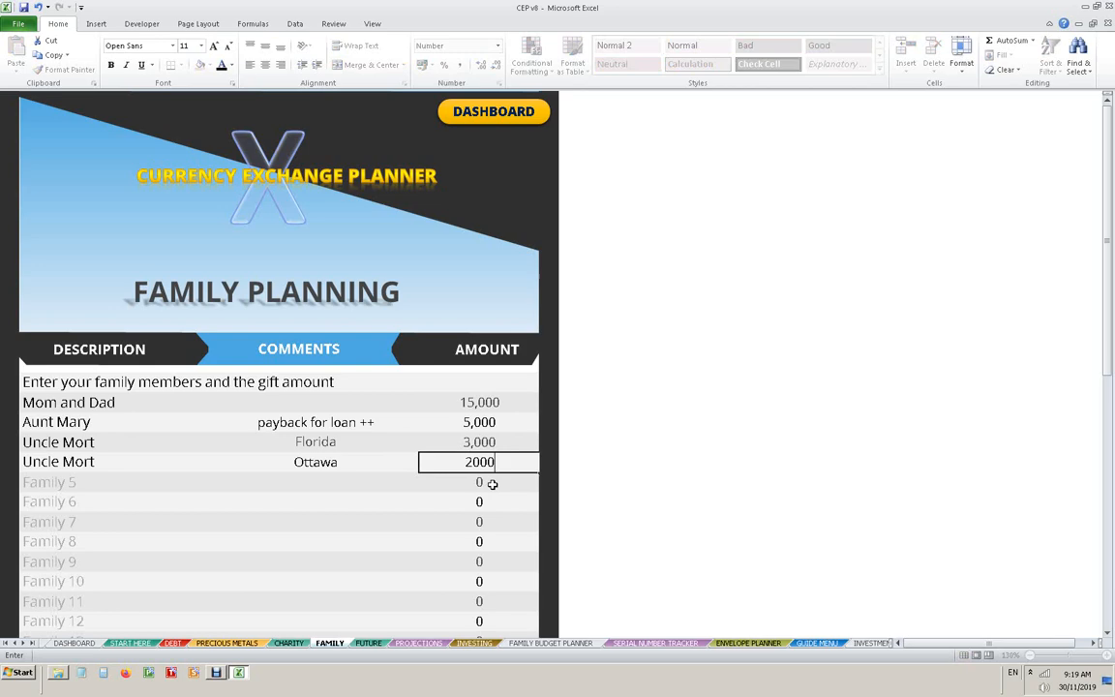
{"action": "key", "text": "Return"}
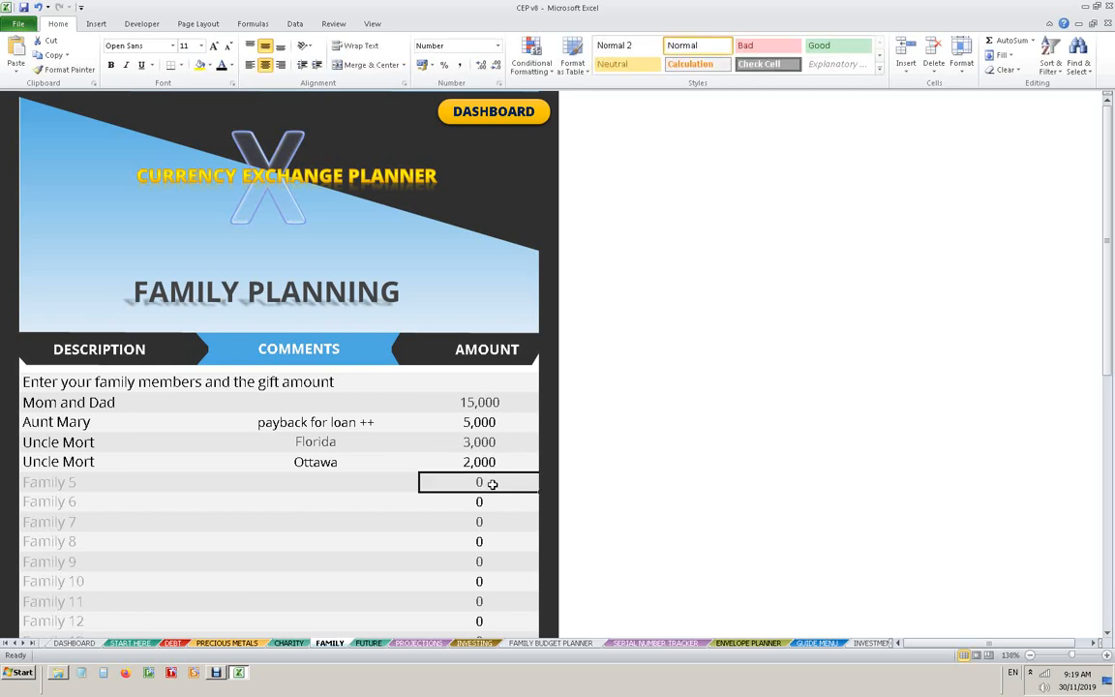
{"action": "left_click", "coordinate": [521, 115]}
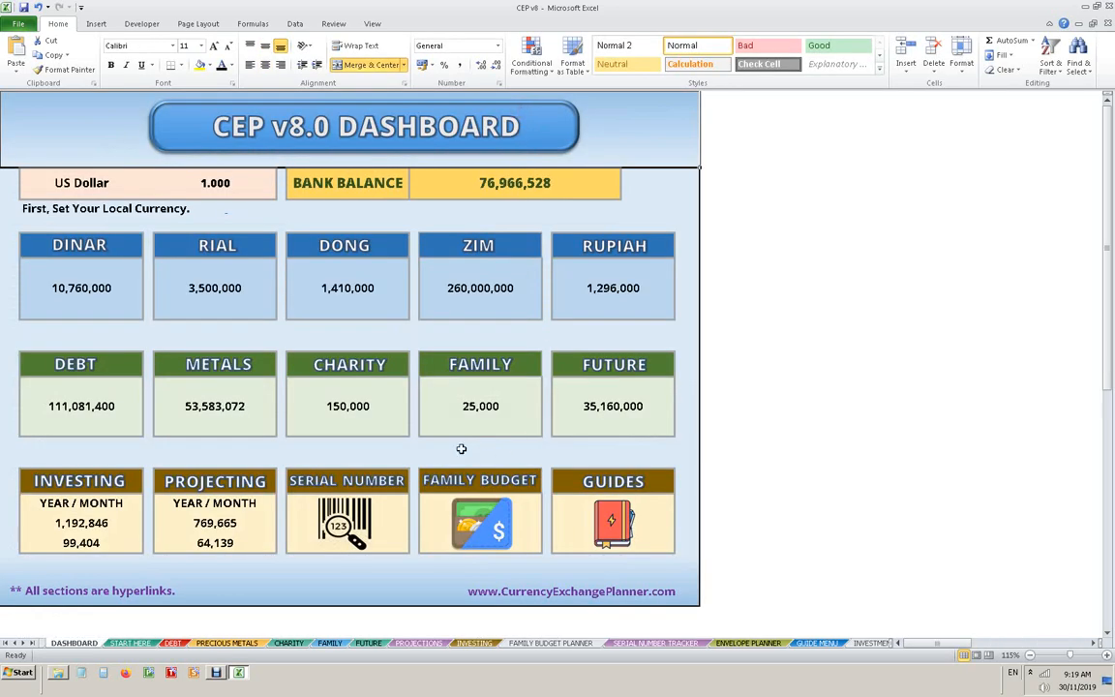
- On the precious metals and crypto currency sheet, set the Bitcoin amount to 200,000
{"action": "left_click", "coordinate": [232, 376]}
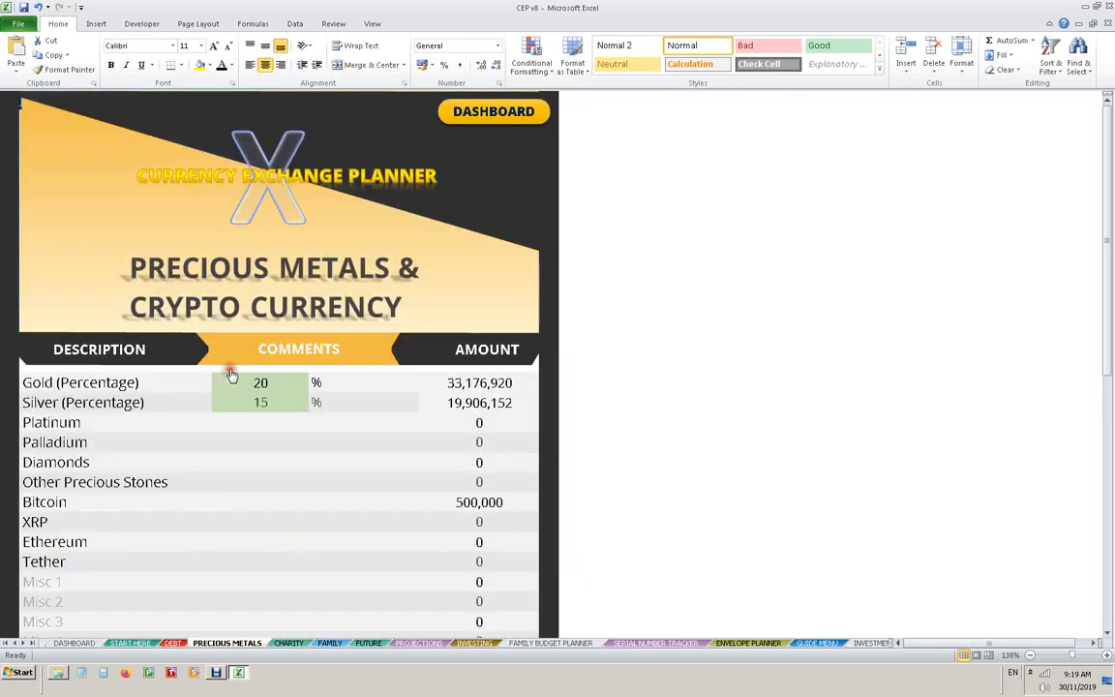
{"action": "left_click", "coordinate": [467, 497]}
{"action": "type", "text": "2"}
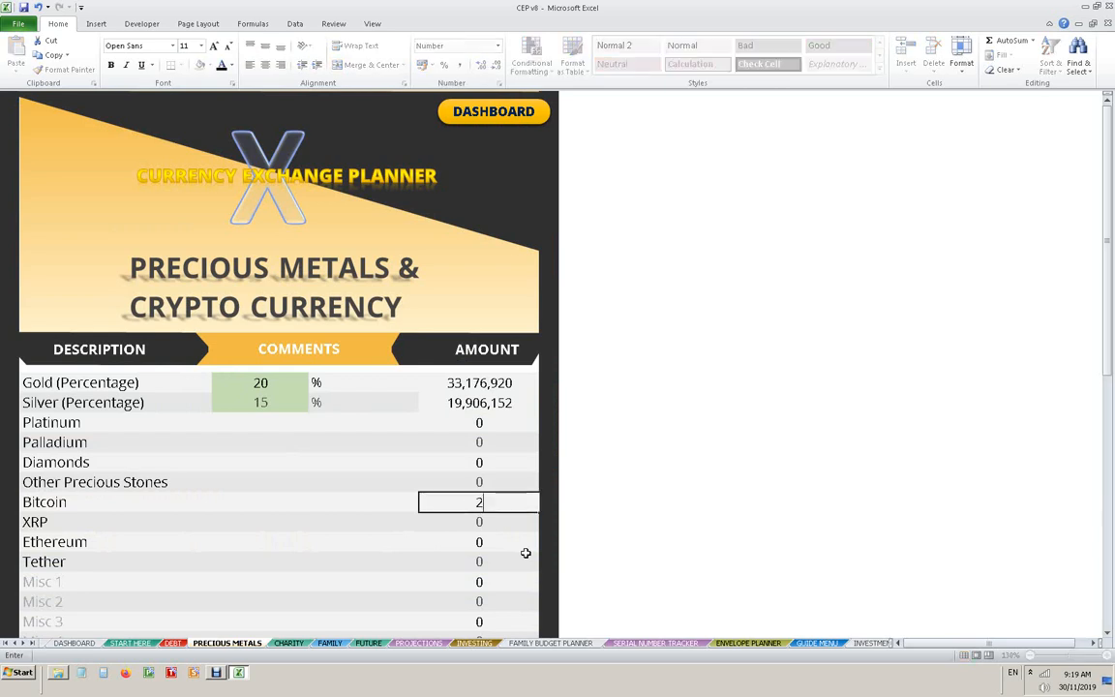
{"action": "type", "text": "00,000"}
{"action": "key", "text": "Return"}
- Set both the gold and silver percentages to 10 and return to the dashboard
{"action": "left_click", "coordinate": [274, 383]}
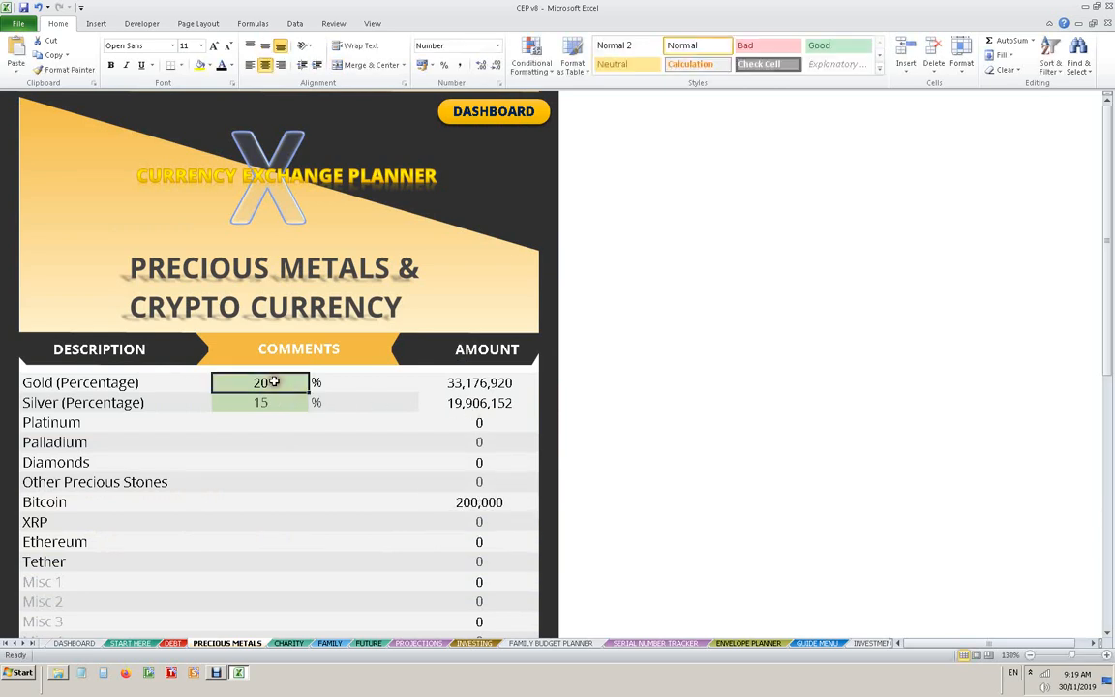
{"action": "type", "text": "10"}
{"action": "key", "text": "Return"}
{"action": "type", "text": "10"}
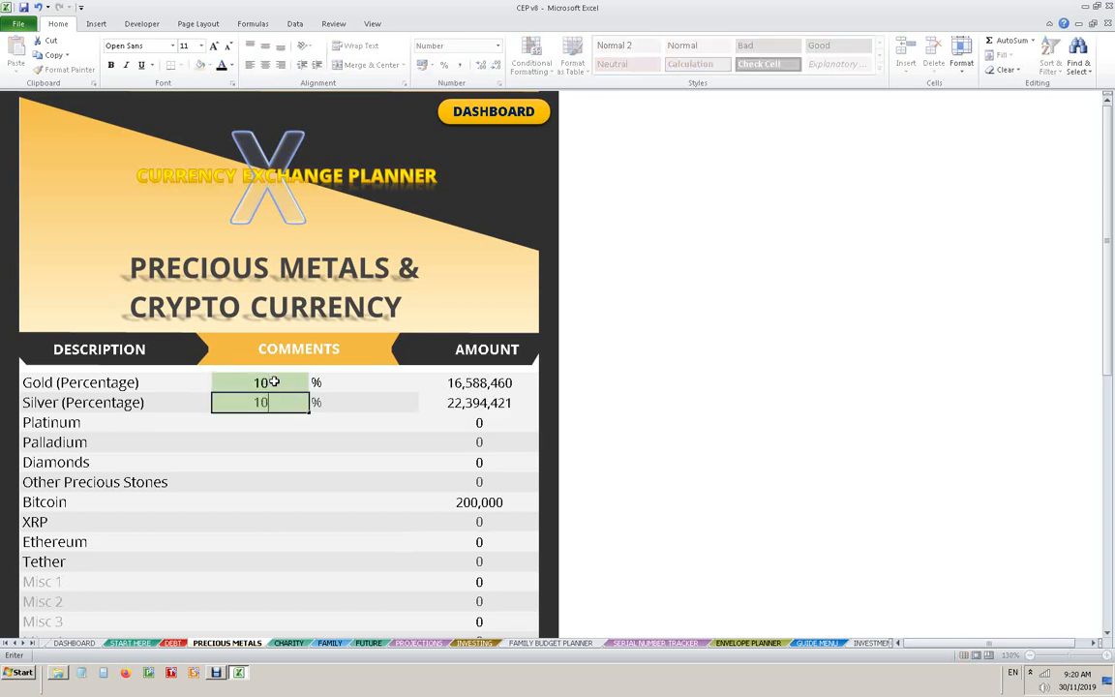
{"action": "left_click", "coordinate": [314, 403]}
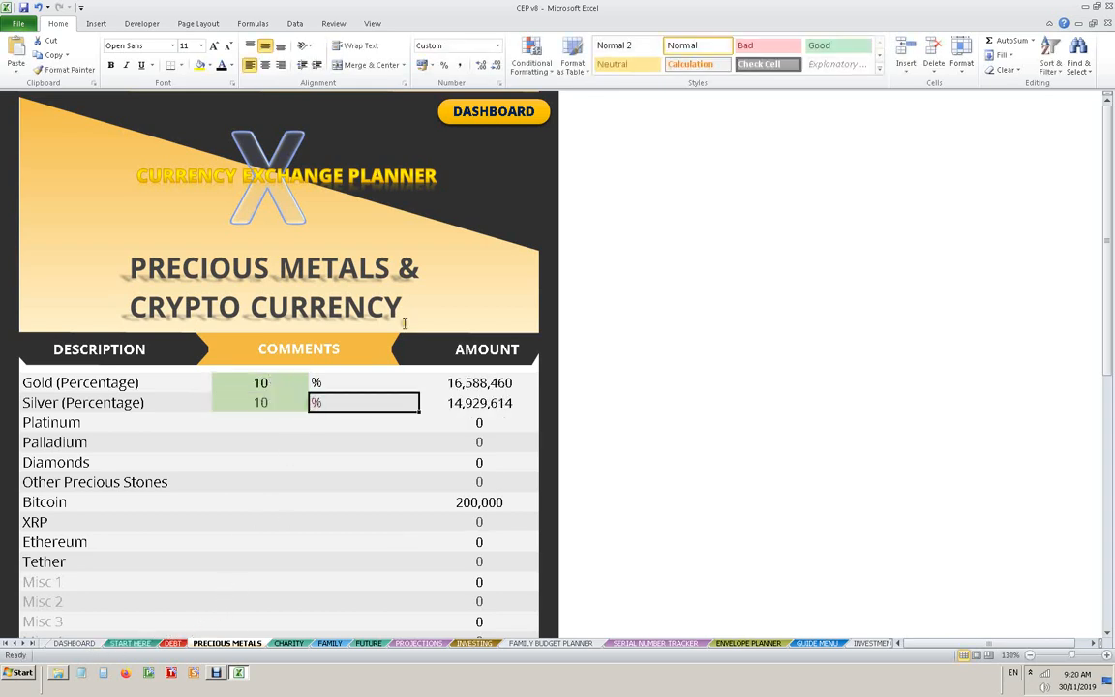
{"action": "left_click", "coordinate": [472, 106]}
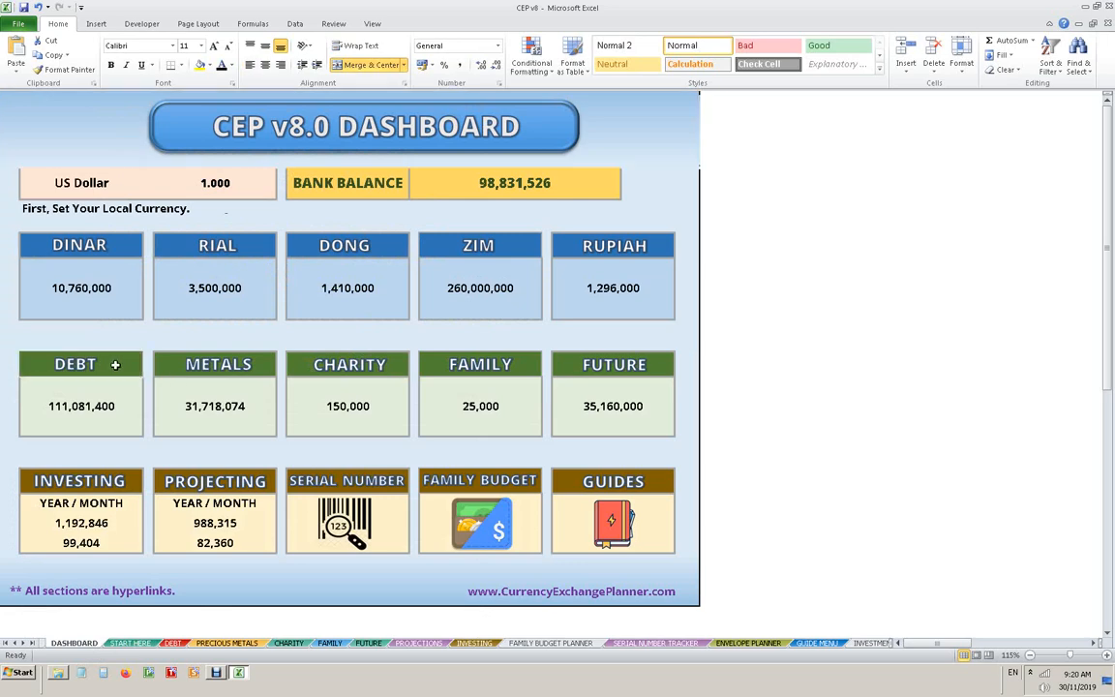
- Review the tax percentage and loan amounts on the debt planning sheet and return to the dashboard
{"action": "left_click", "coordinate": [81, 374]}
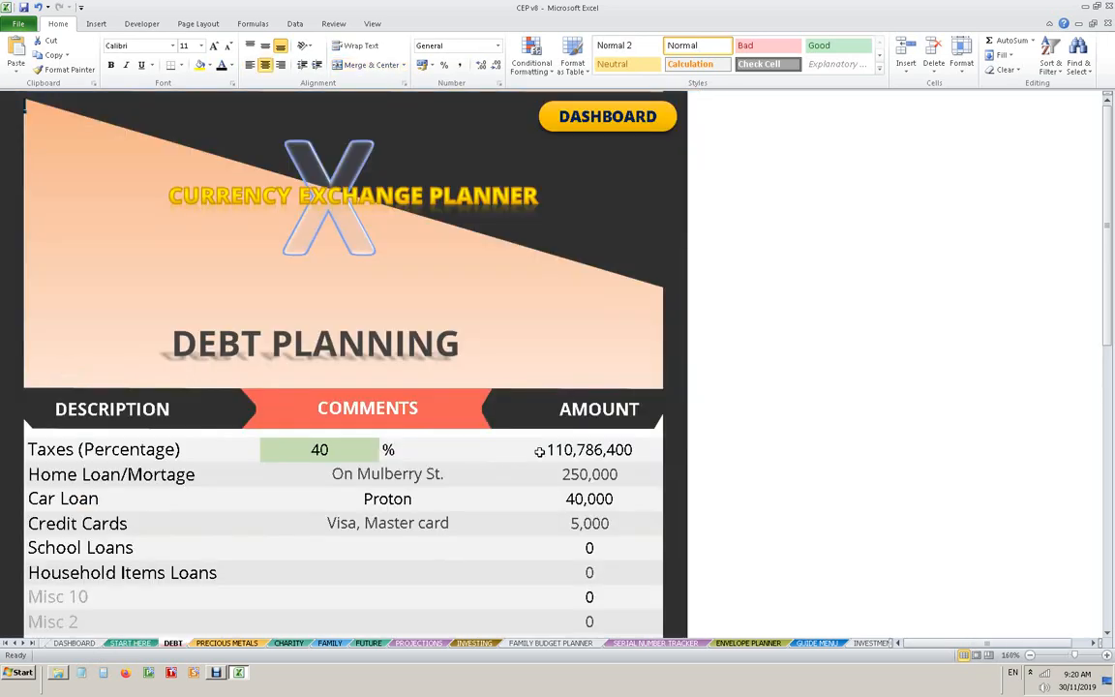
{"action": "left_click", "coordinate": [305, 452]}
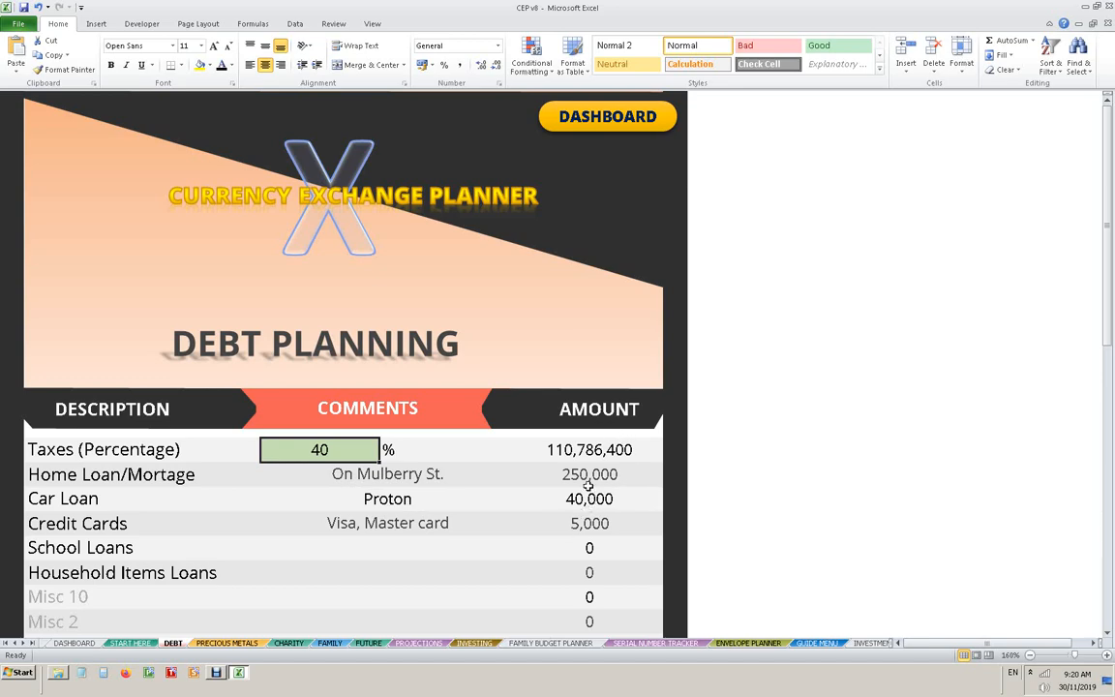
{"action": "left_click", "coordinate": [559, 114]}
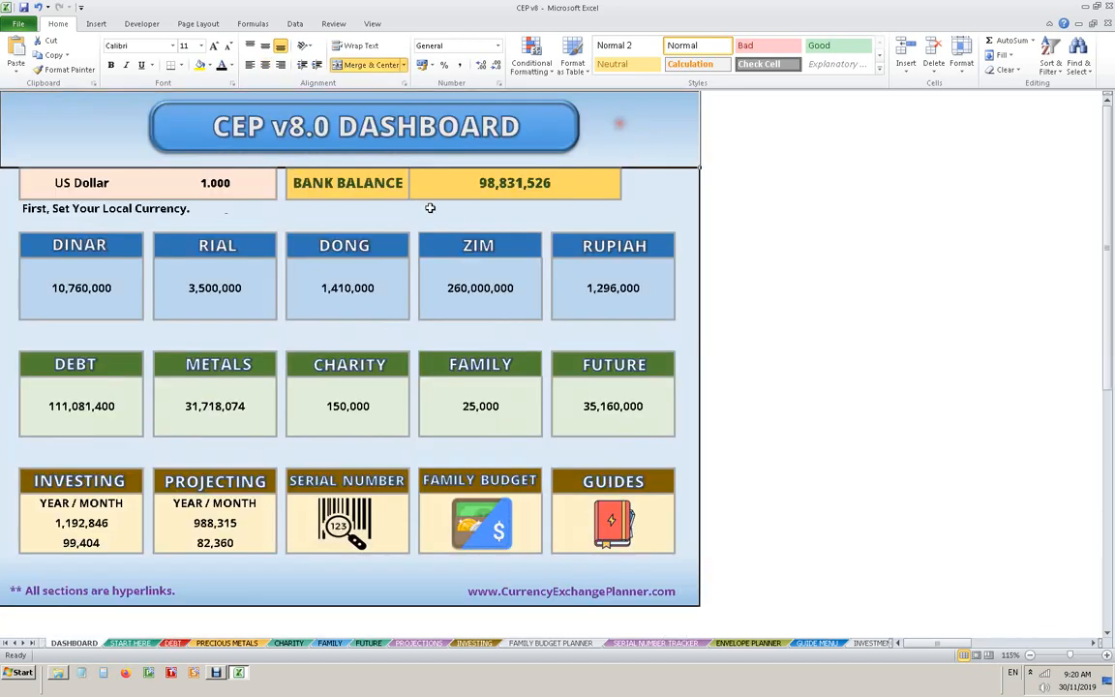
- On the future planning sheet, set the Land/Real Estate amount to 0
{"action": "left_click", "coordinate": [592, 370]}
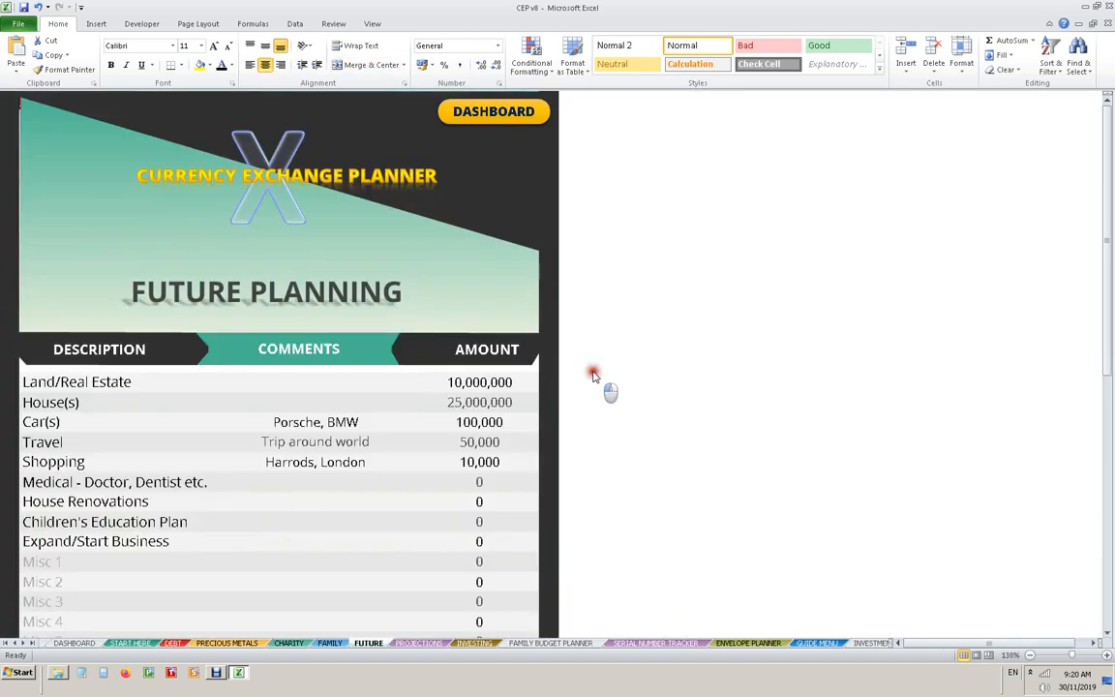
{"action": "left_click", "coordinate": [446, 384]}
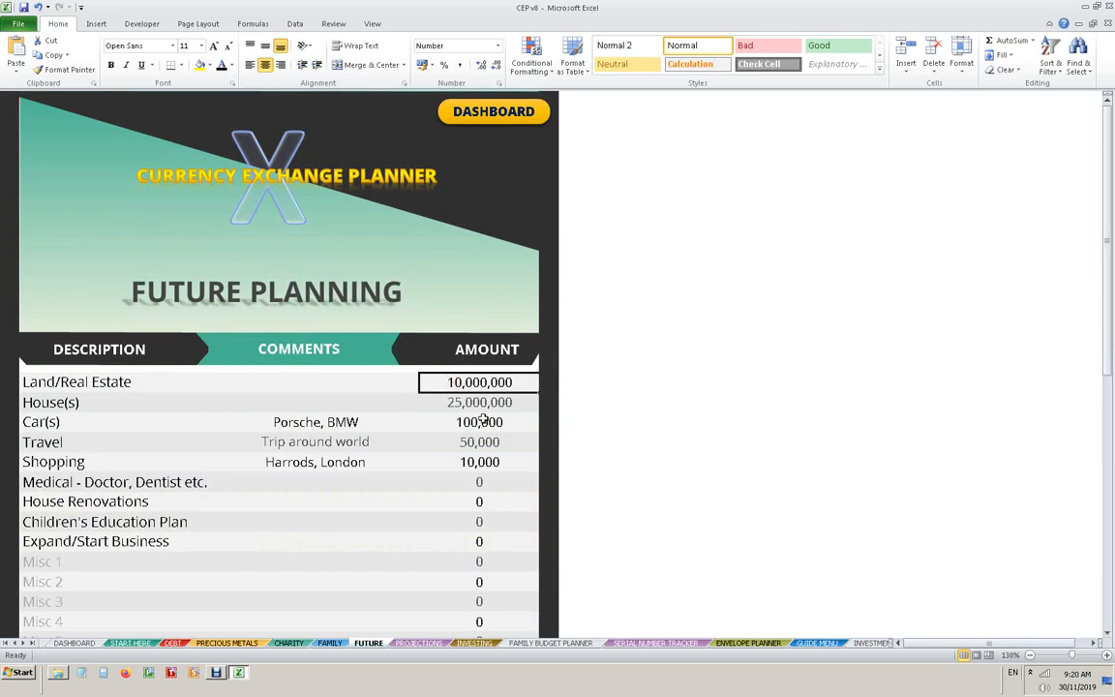
{"action": "type", "text": "0"}
{"action": "key", "text": "Return"}
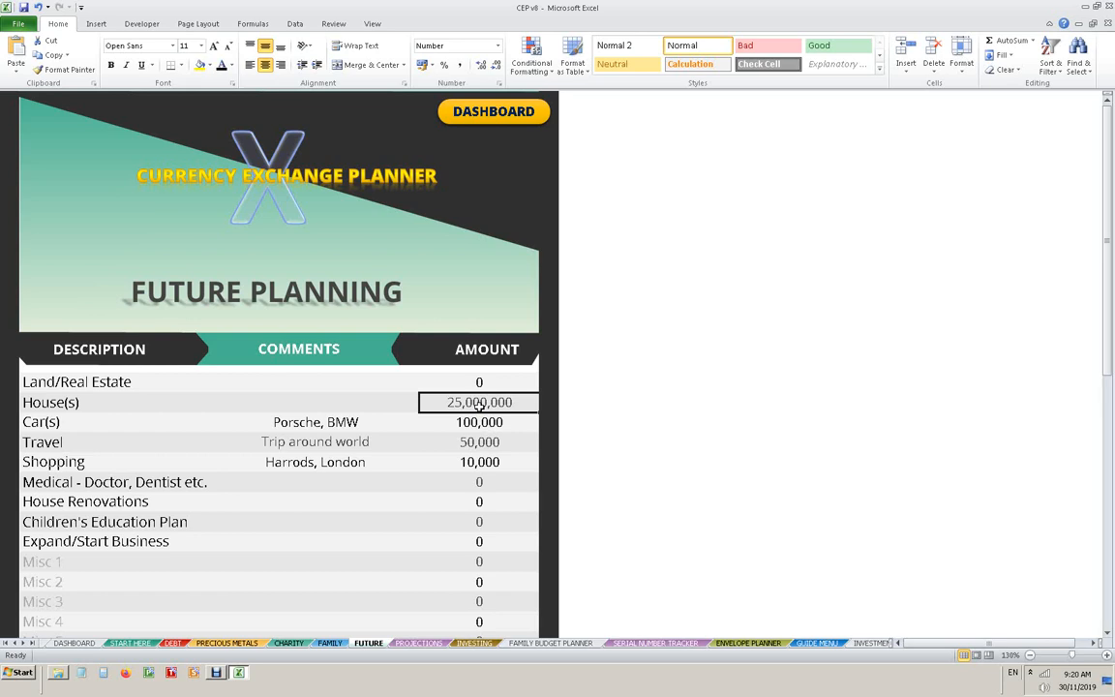
{"action": "type", "text": "0"}
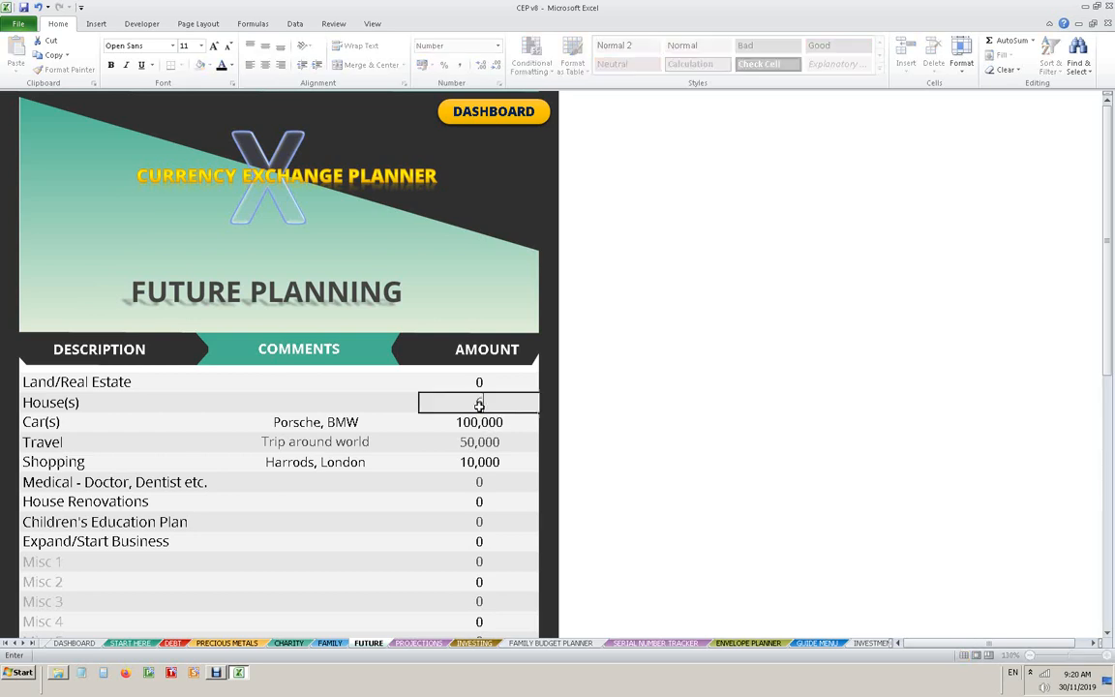
{"action": "type", "text": "0000000"}
{"action": "key", "text": "Return"}
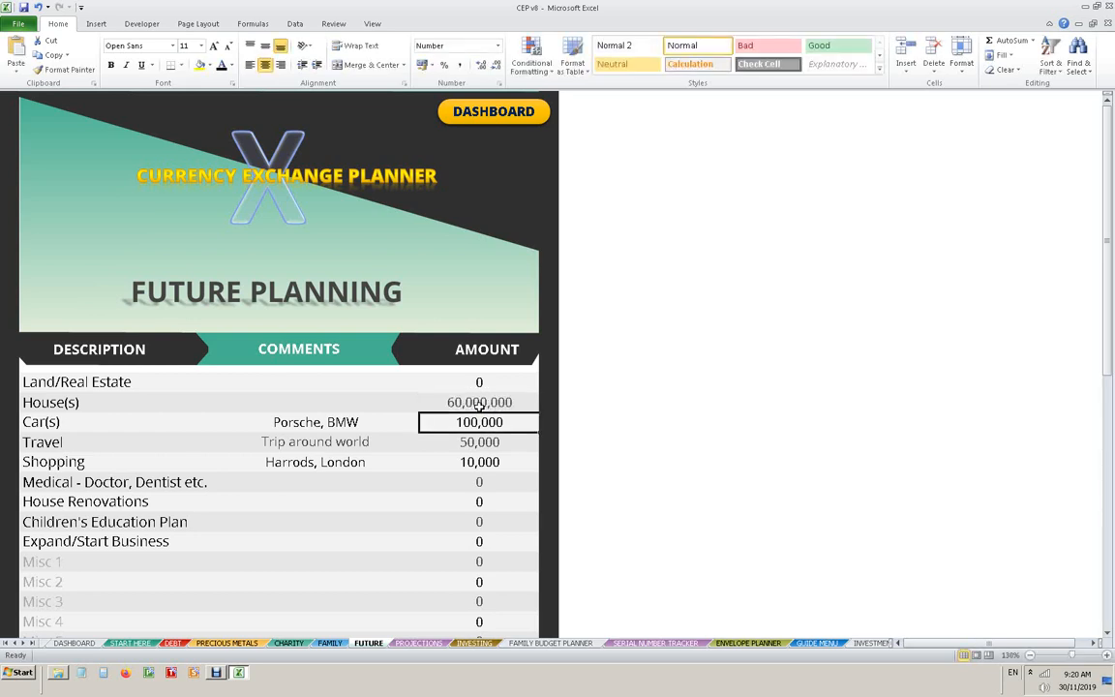
- Set the House(s) amount to 6,000,000, check the grand total and return to the dashboard
{"action": "left_click", "coordinate": [480, 406]}
{"action": "type", "text": "6,000,"}
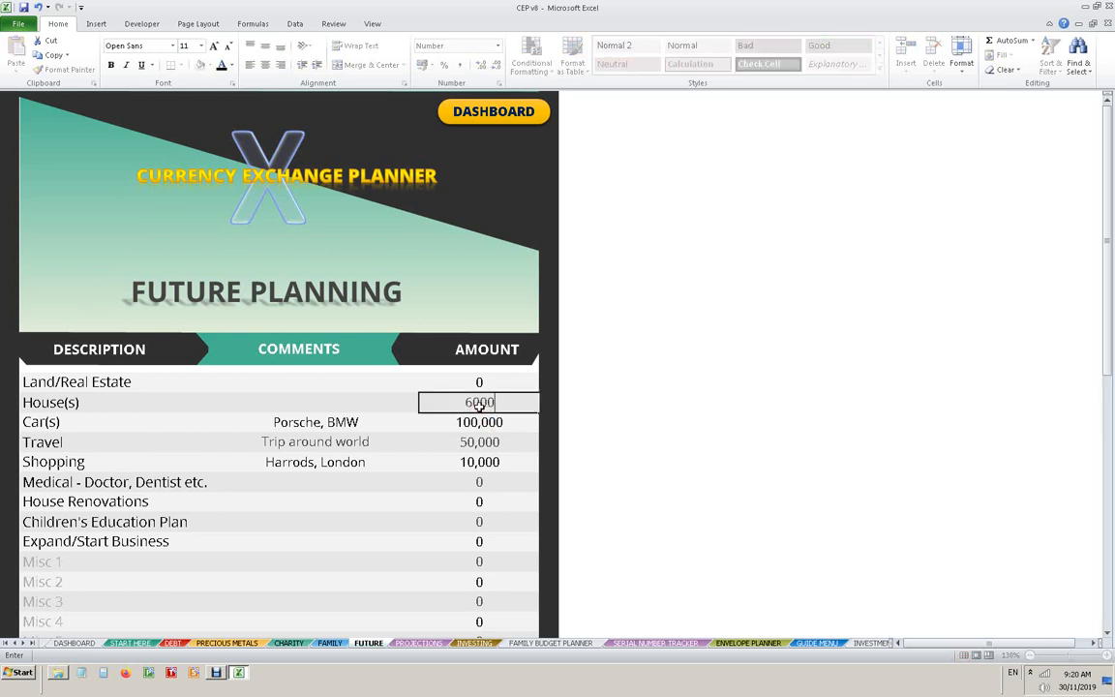
{"action": "type", "text": "000"}
{"action": "key", "text": "Return"}
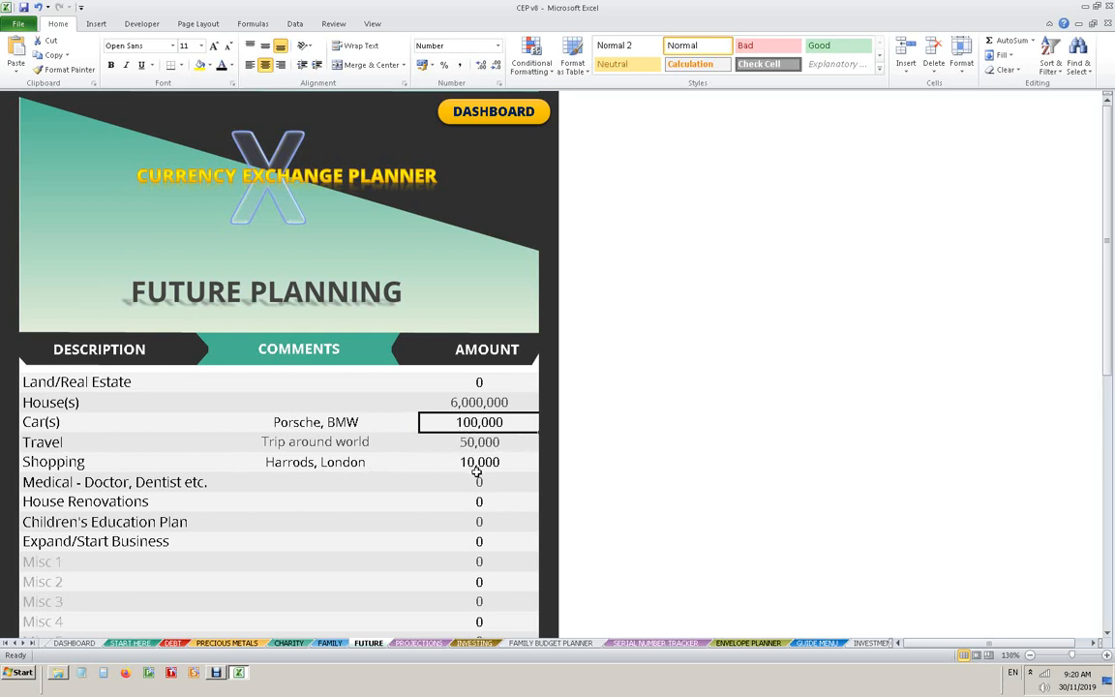
{"action": "scroll", "coordinate": [516, 472], "scroll_direction": "down", "scroll_amount": 3}
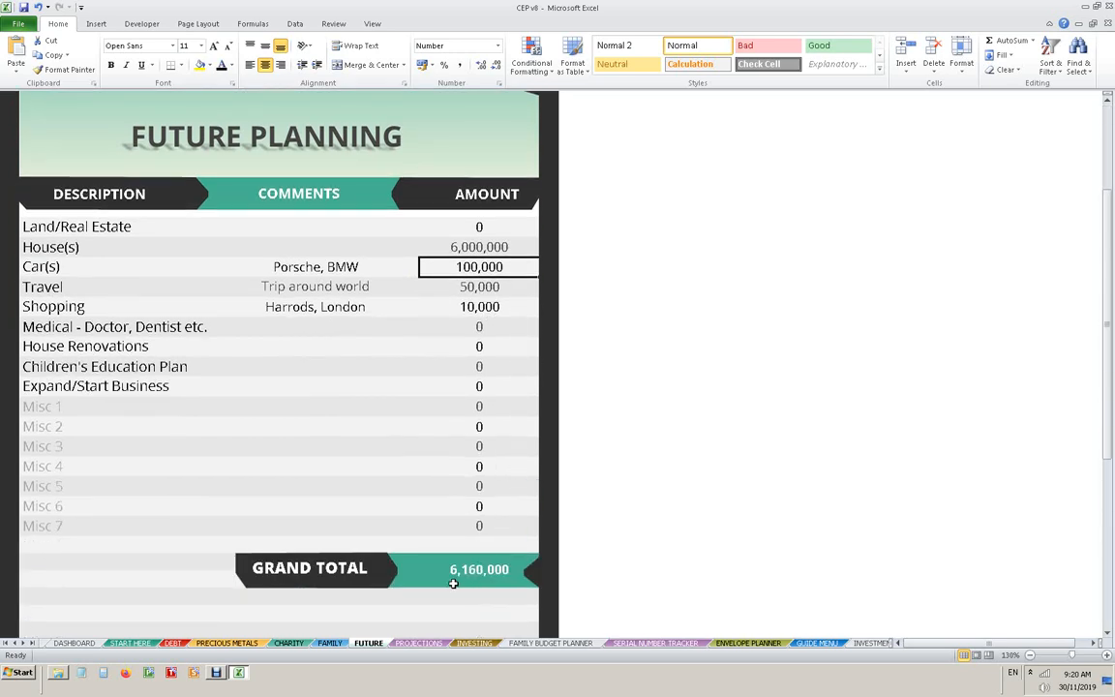
{"action": "scroll", "coordinate": [444, 574], "scroll_direction": "up", "scroll_amount": 3}
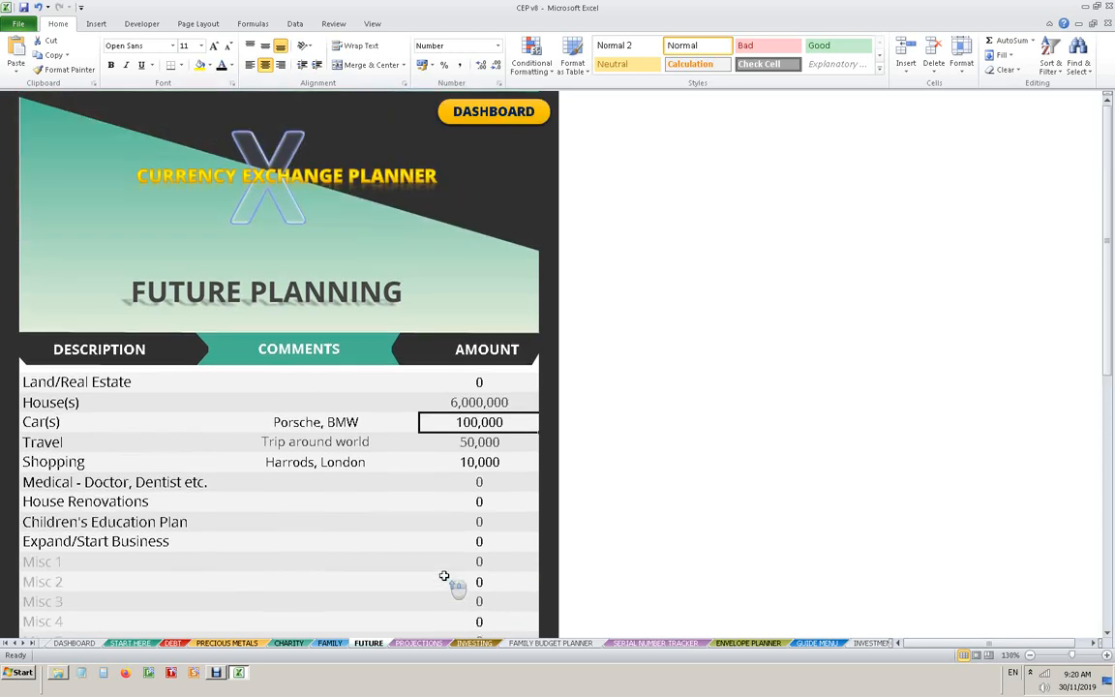
{"action": "left_click", "coordinate": [465, 114]}
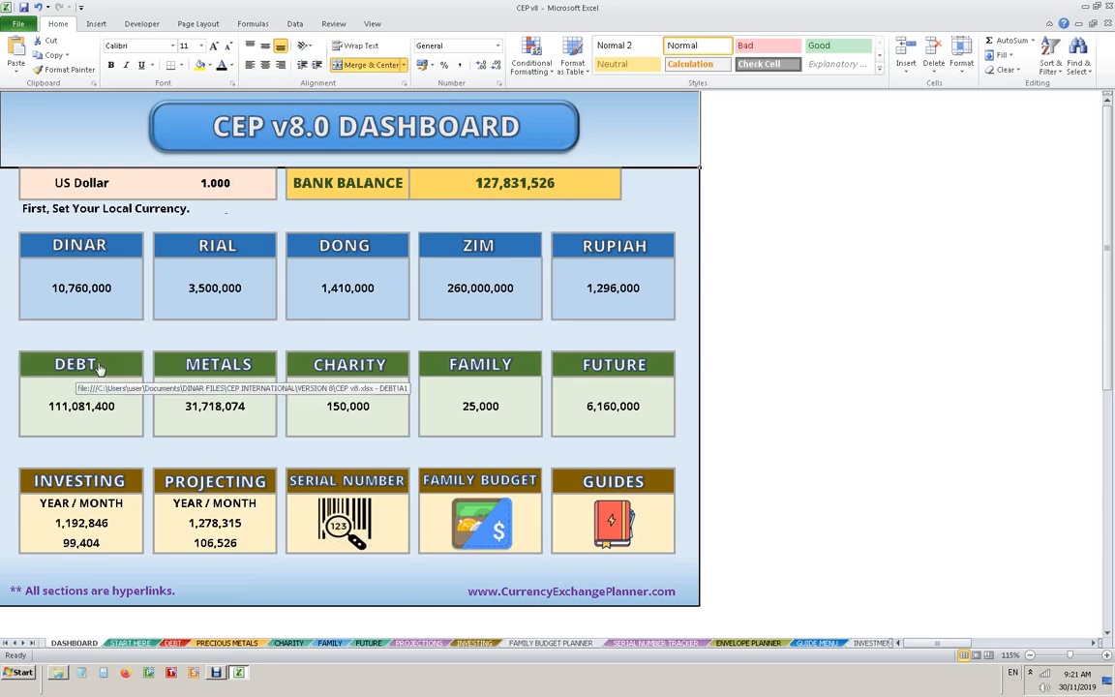
- Review the budget and returns on the investing sheet and open the serial number tracker from the dashboard
{"action": "left_click", "coordinate": [97, 449]}
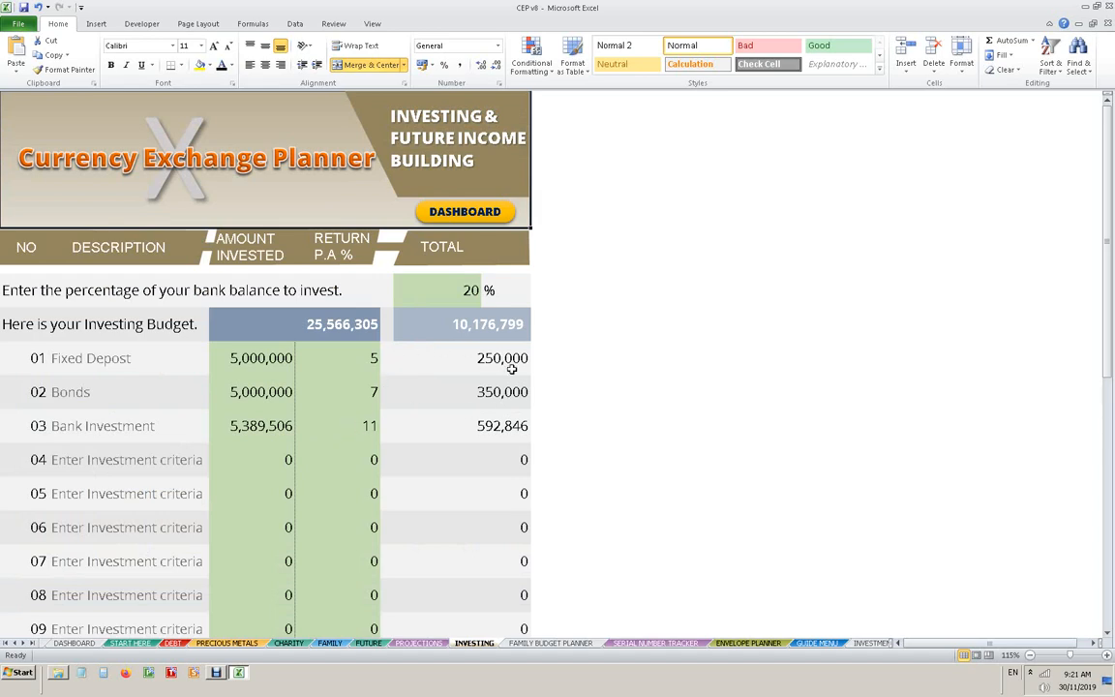
{"action": "left_click", "coordinate": [420, 208]}
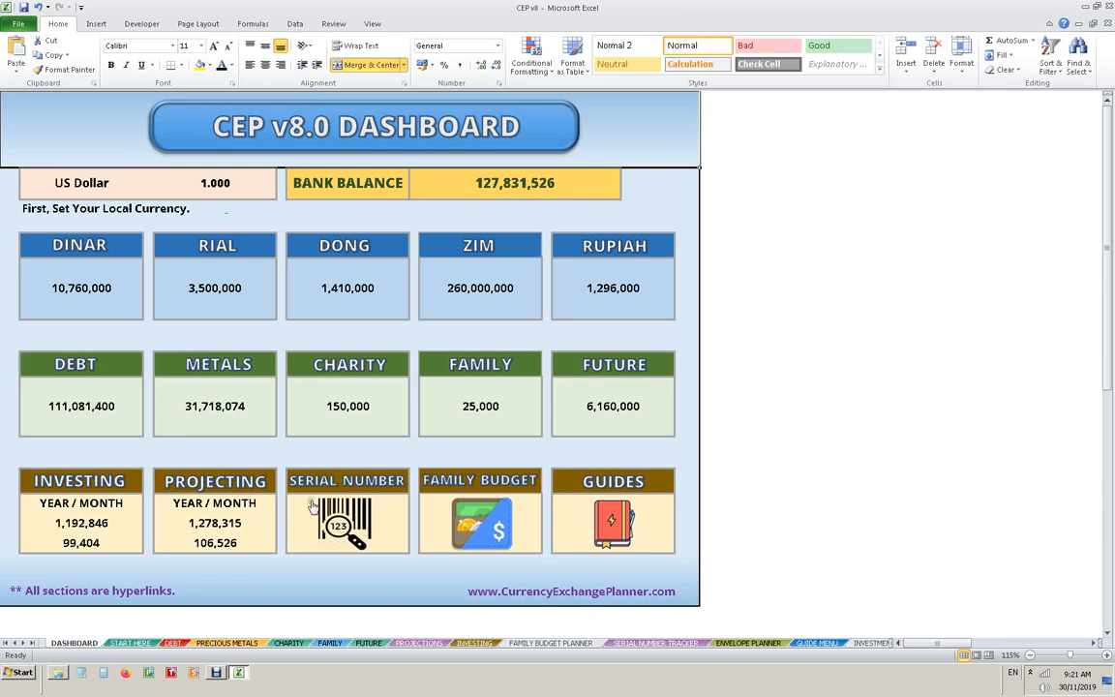
{"action": "left_click", "coordinate": [395, 490]}
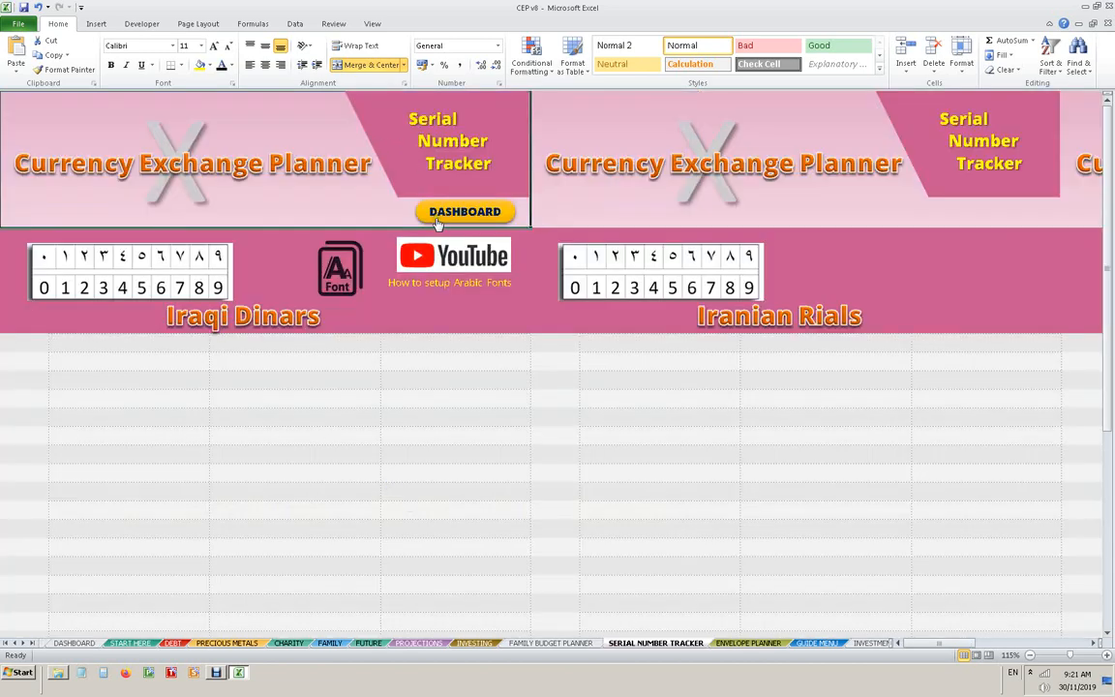